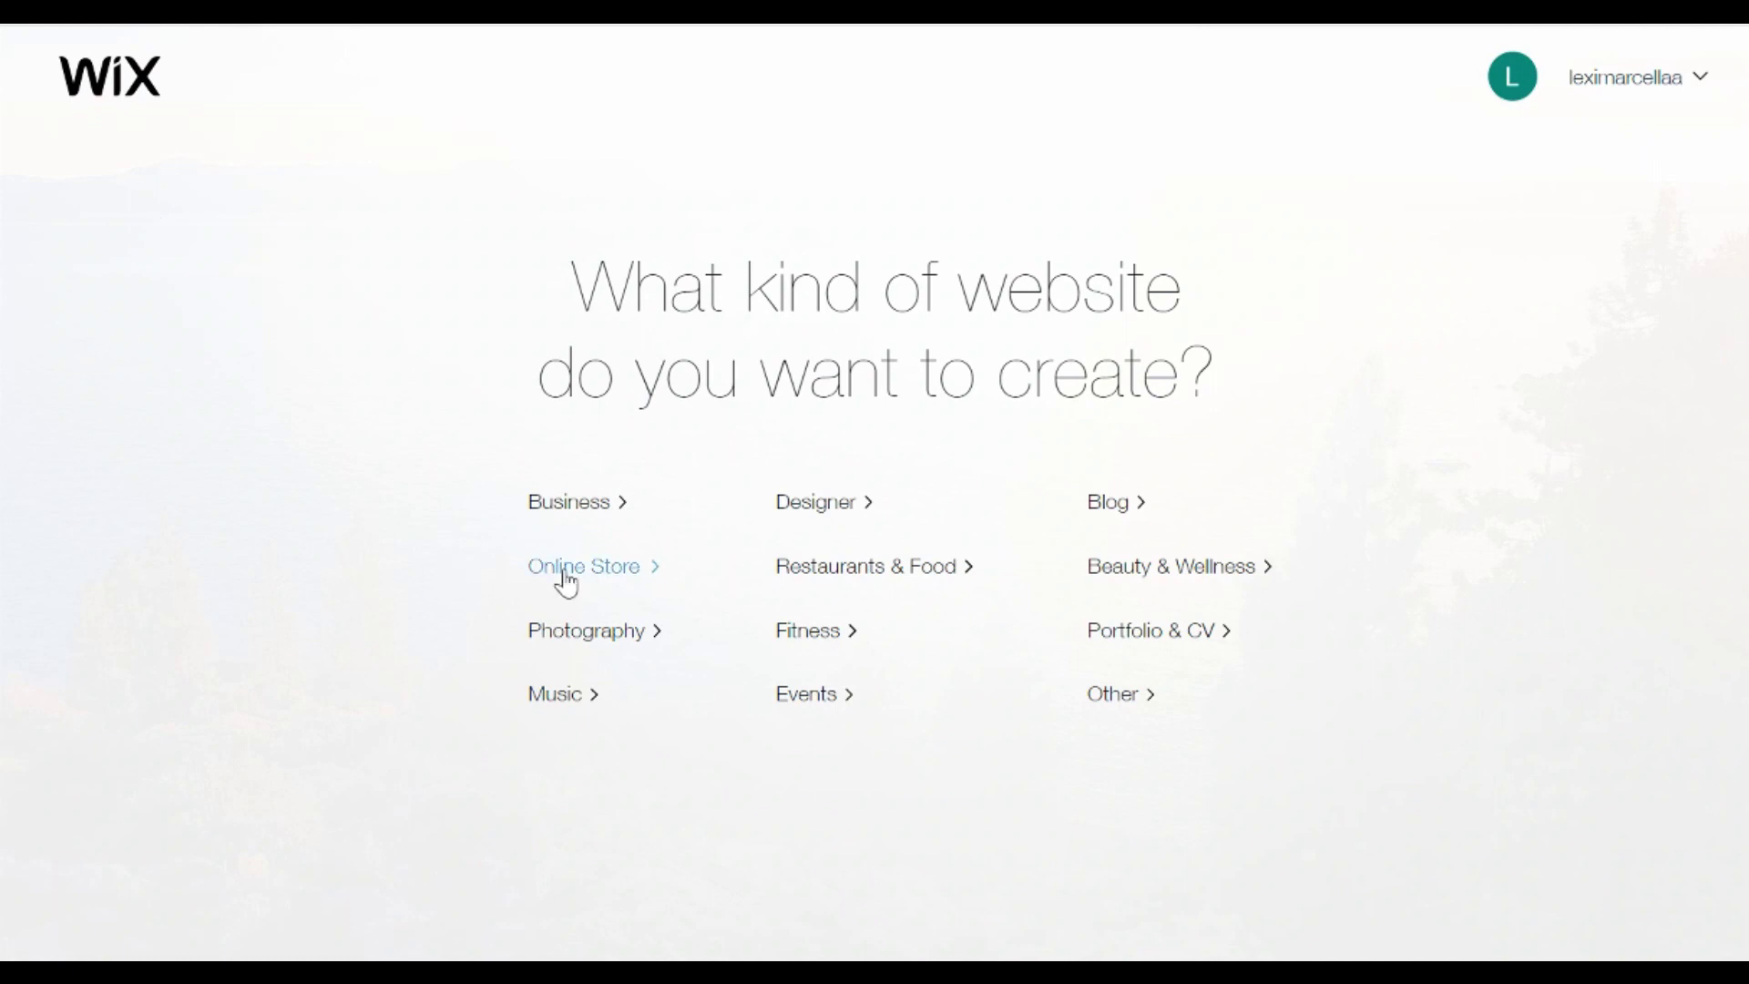
Step: Start an online store from the tote-bag Accessories Store template and open it in the Editor
left_click(597, 562)
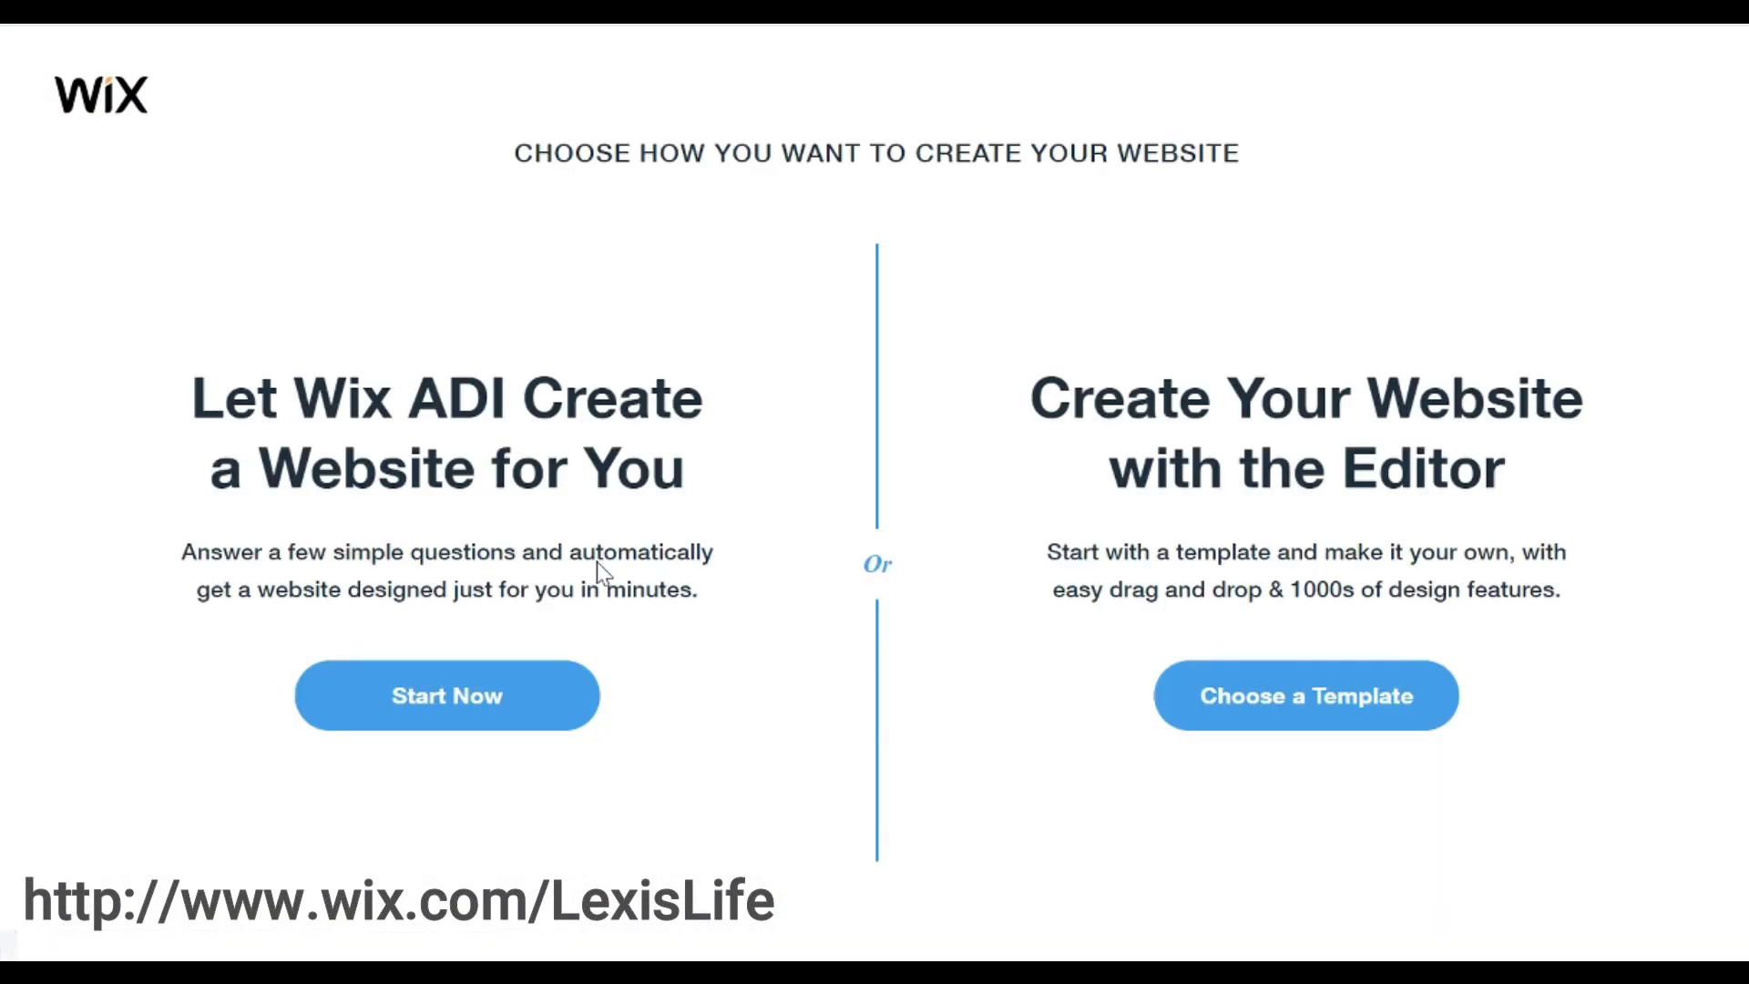
left_click(1398, 712)
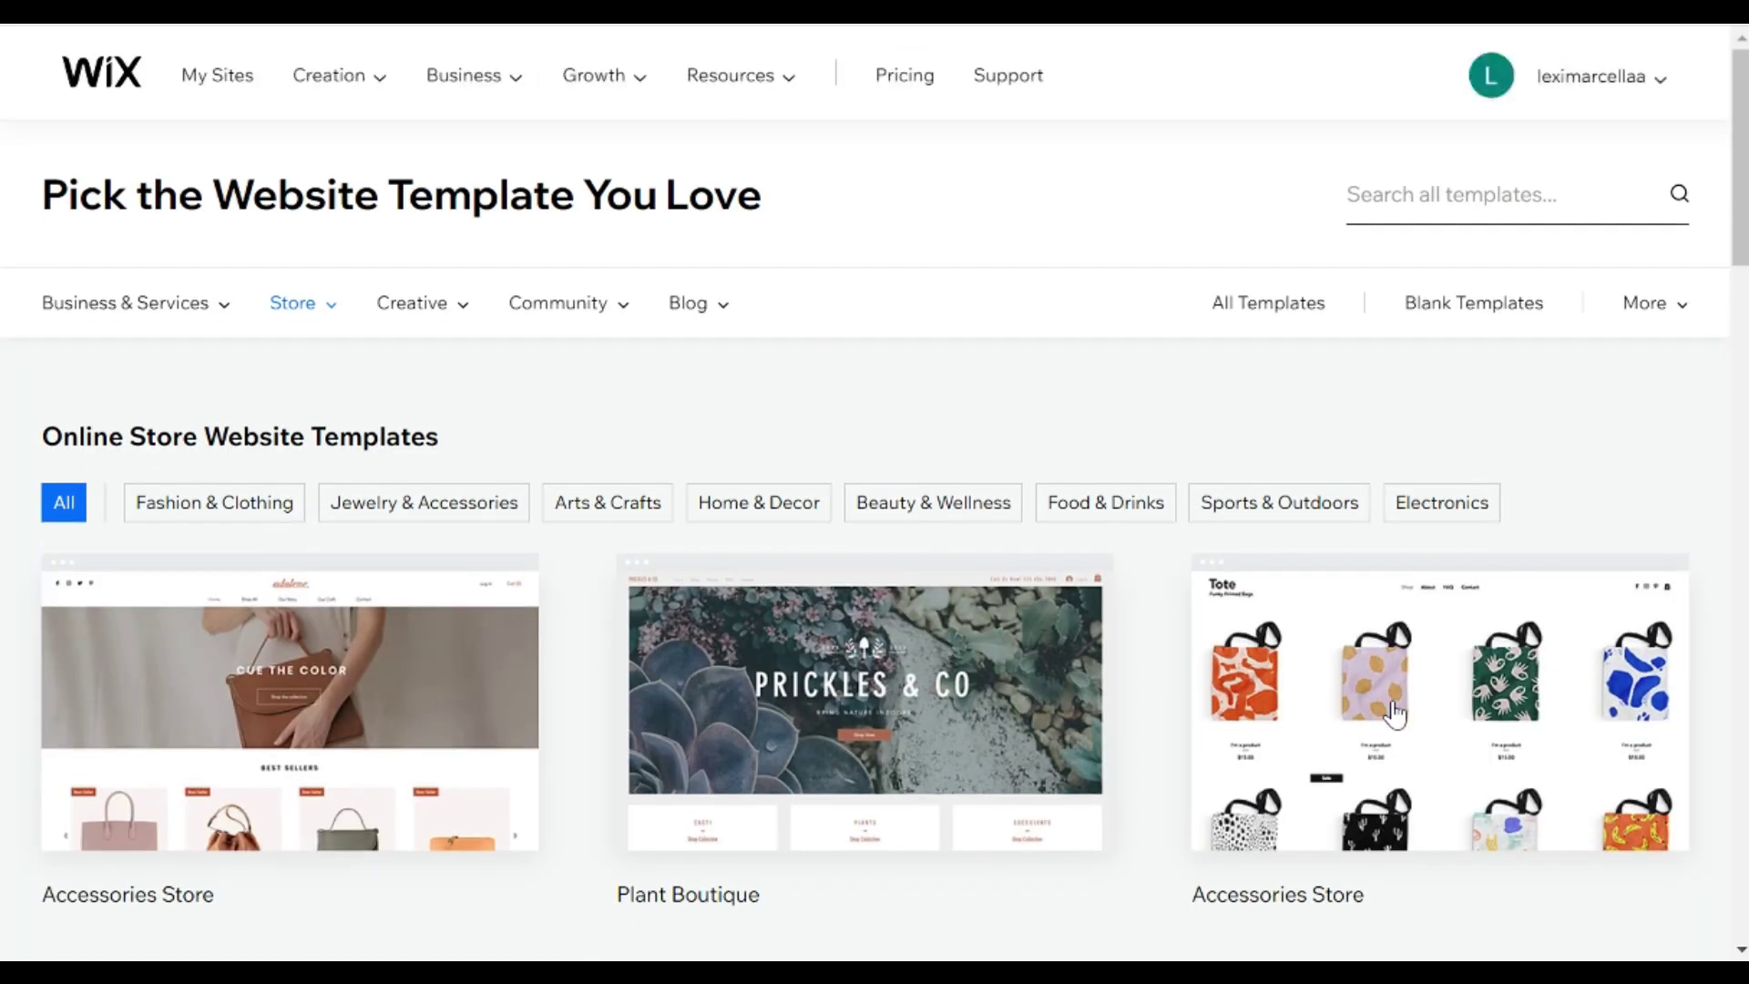
scroll(1396, 715, "down", 2)
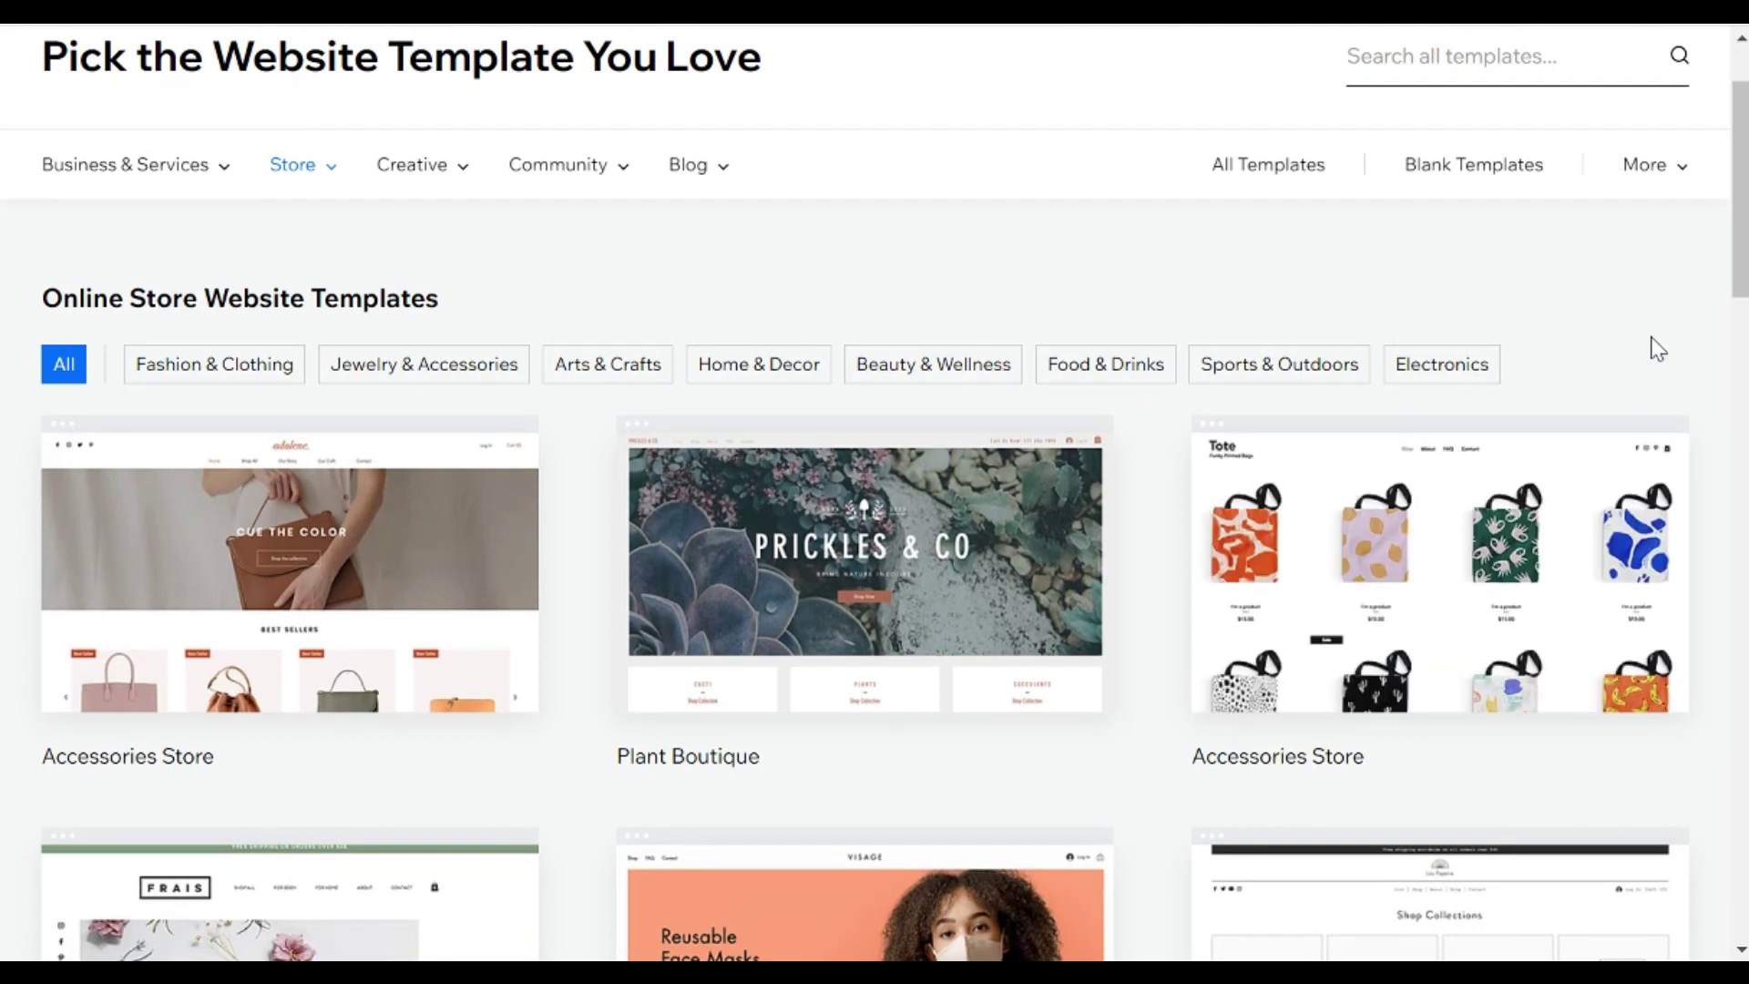
scroll(1653, 346, "down", 1)
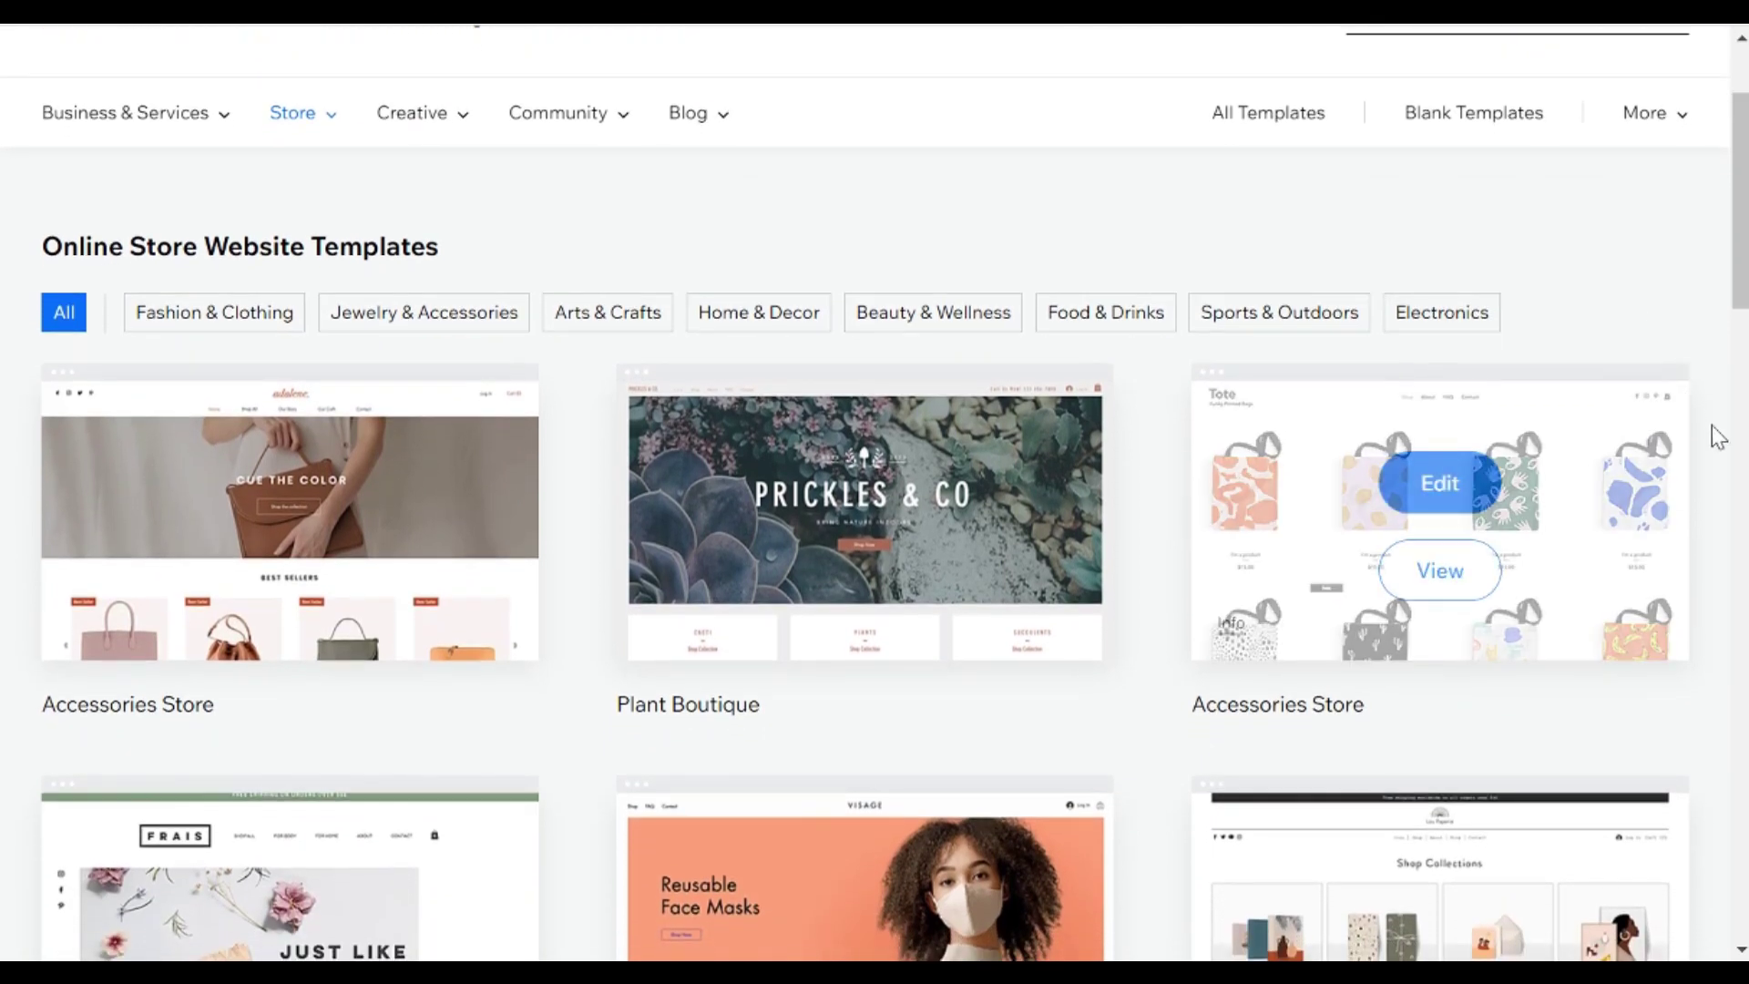
scroll(1717, 437, "down", 3)
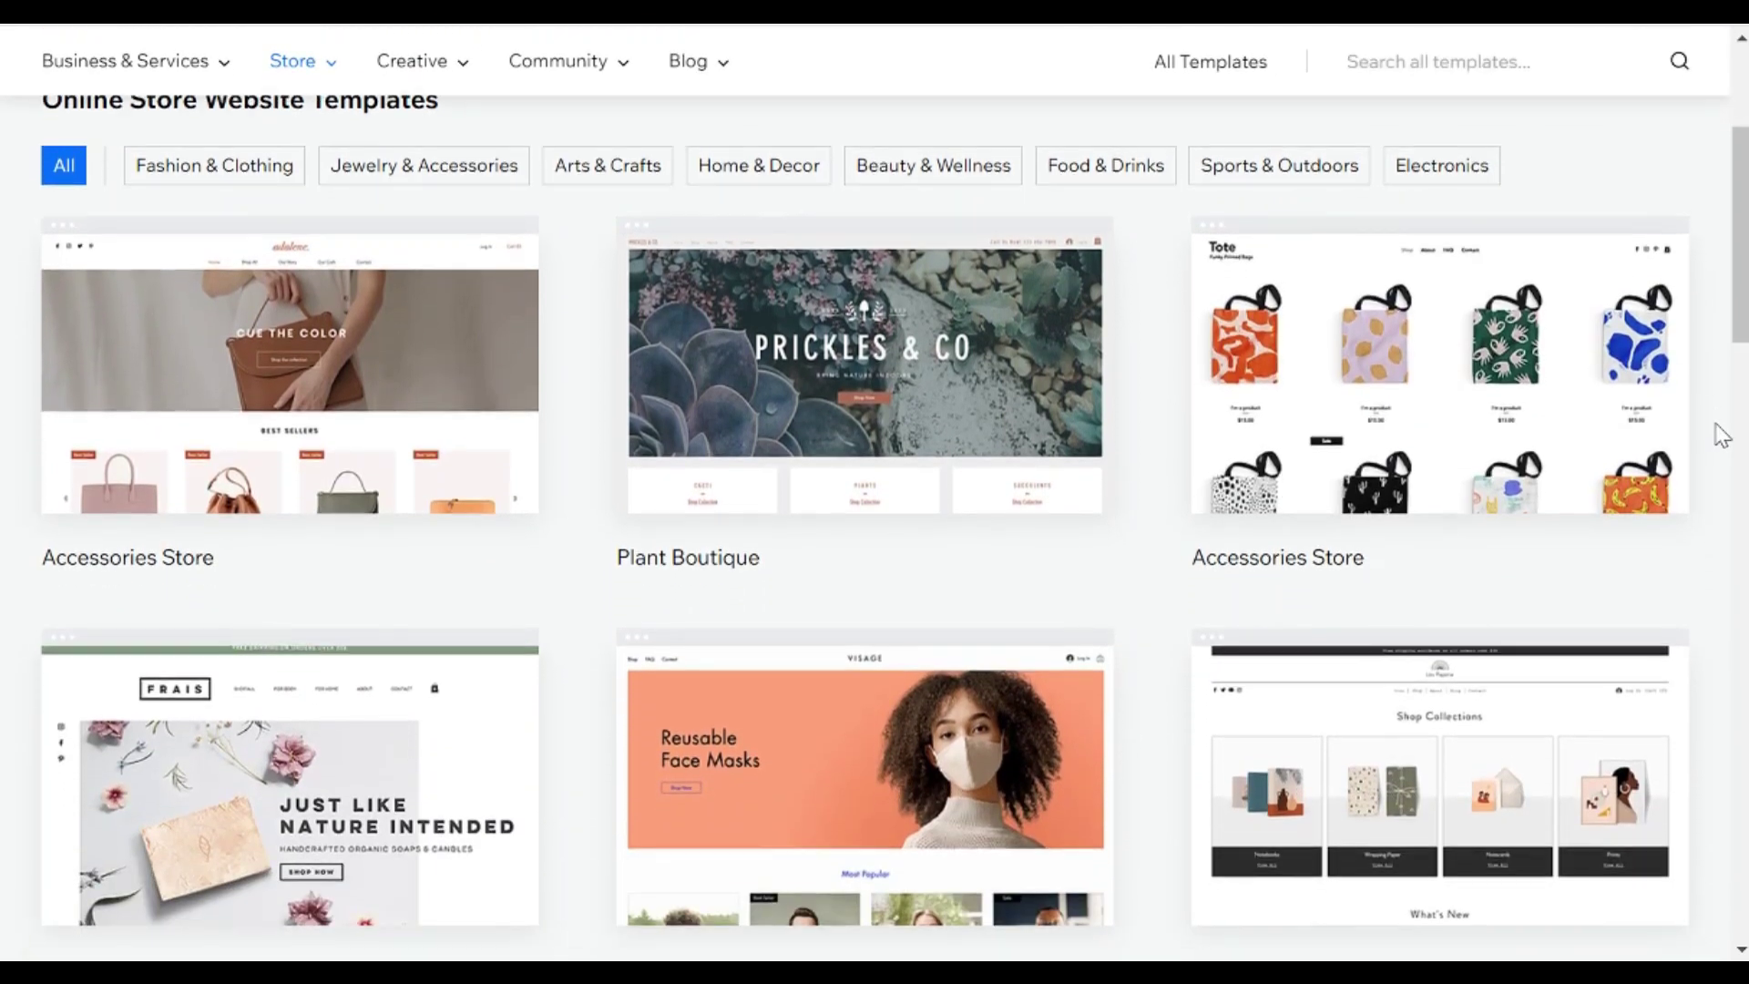
scroll(1721, 436, "down", 5)
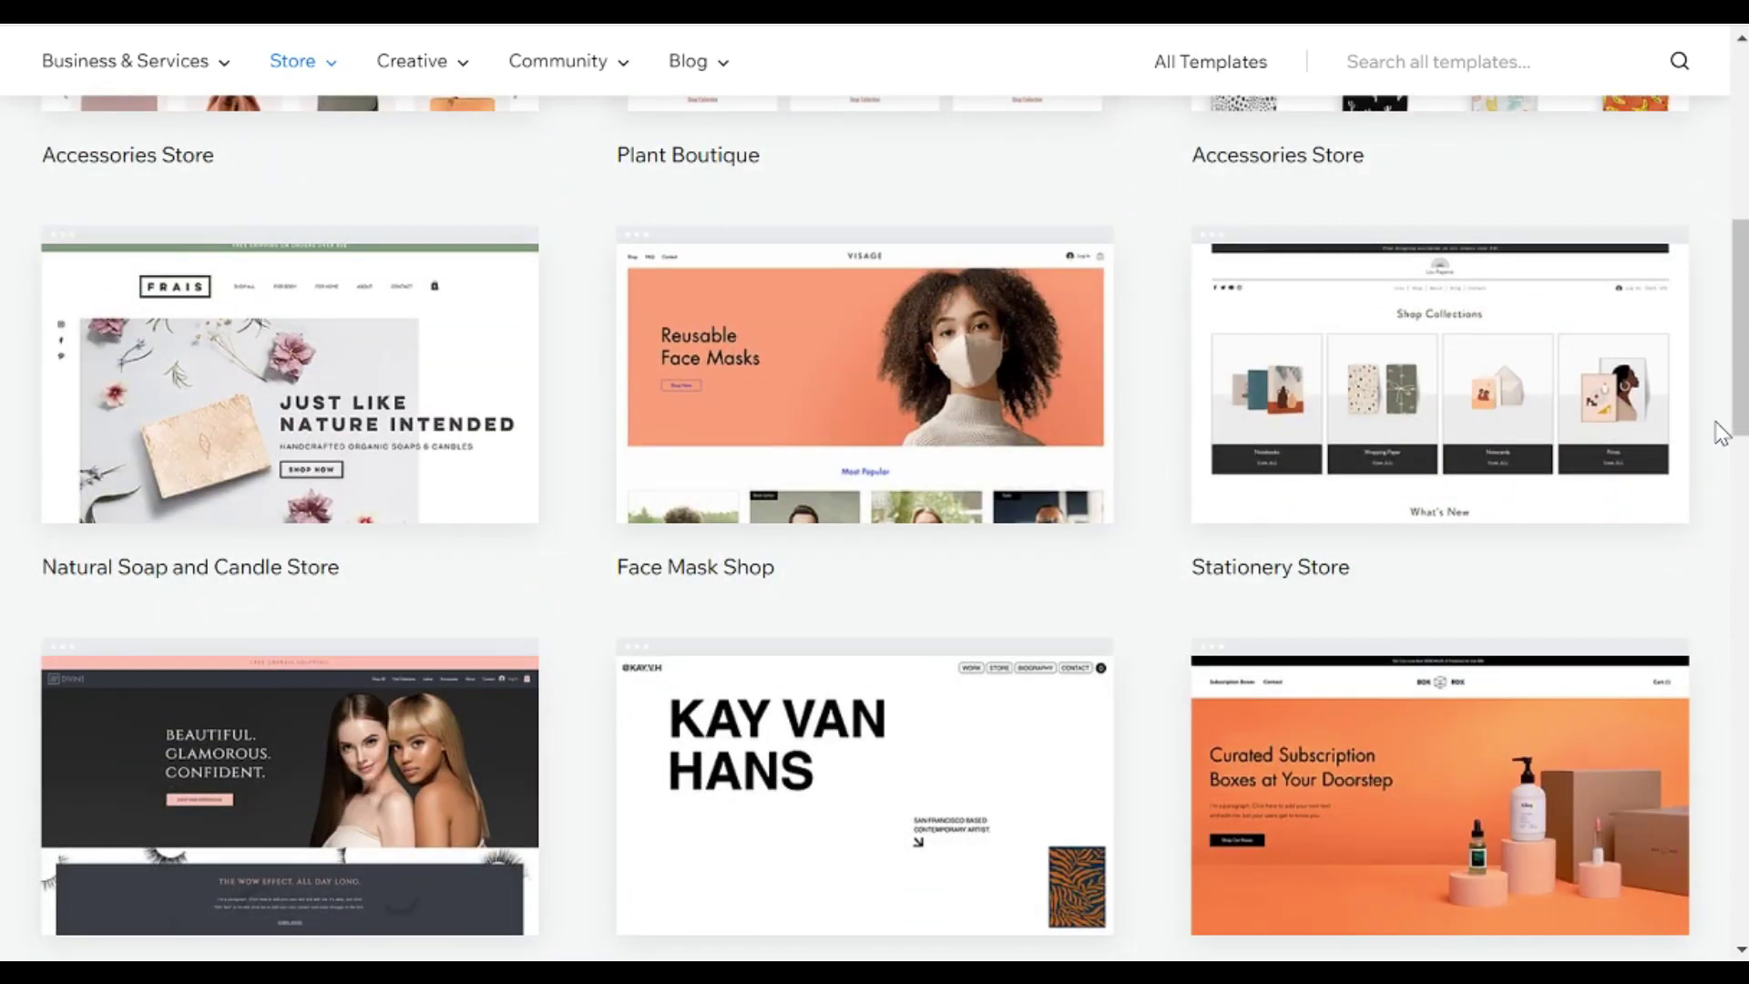
scroll(1721, 436, "down", 1)
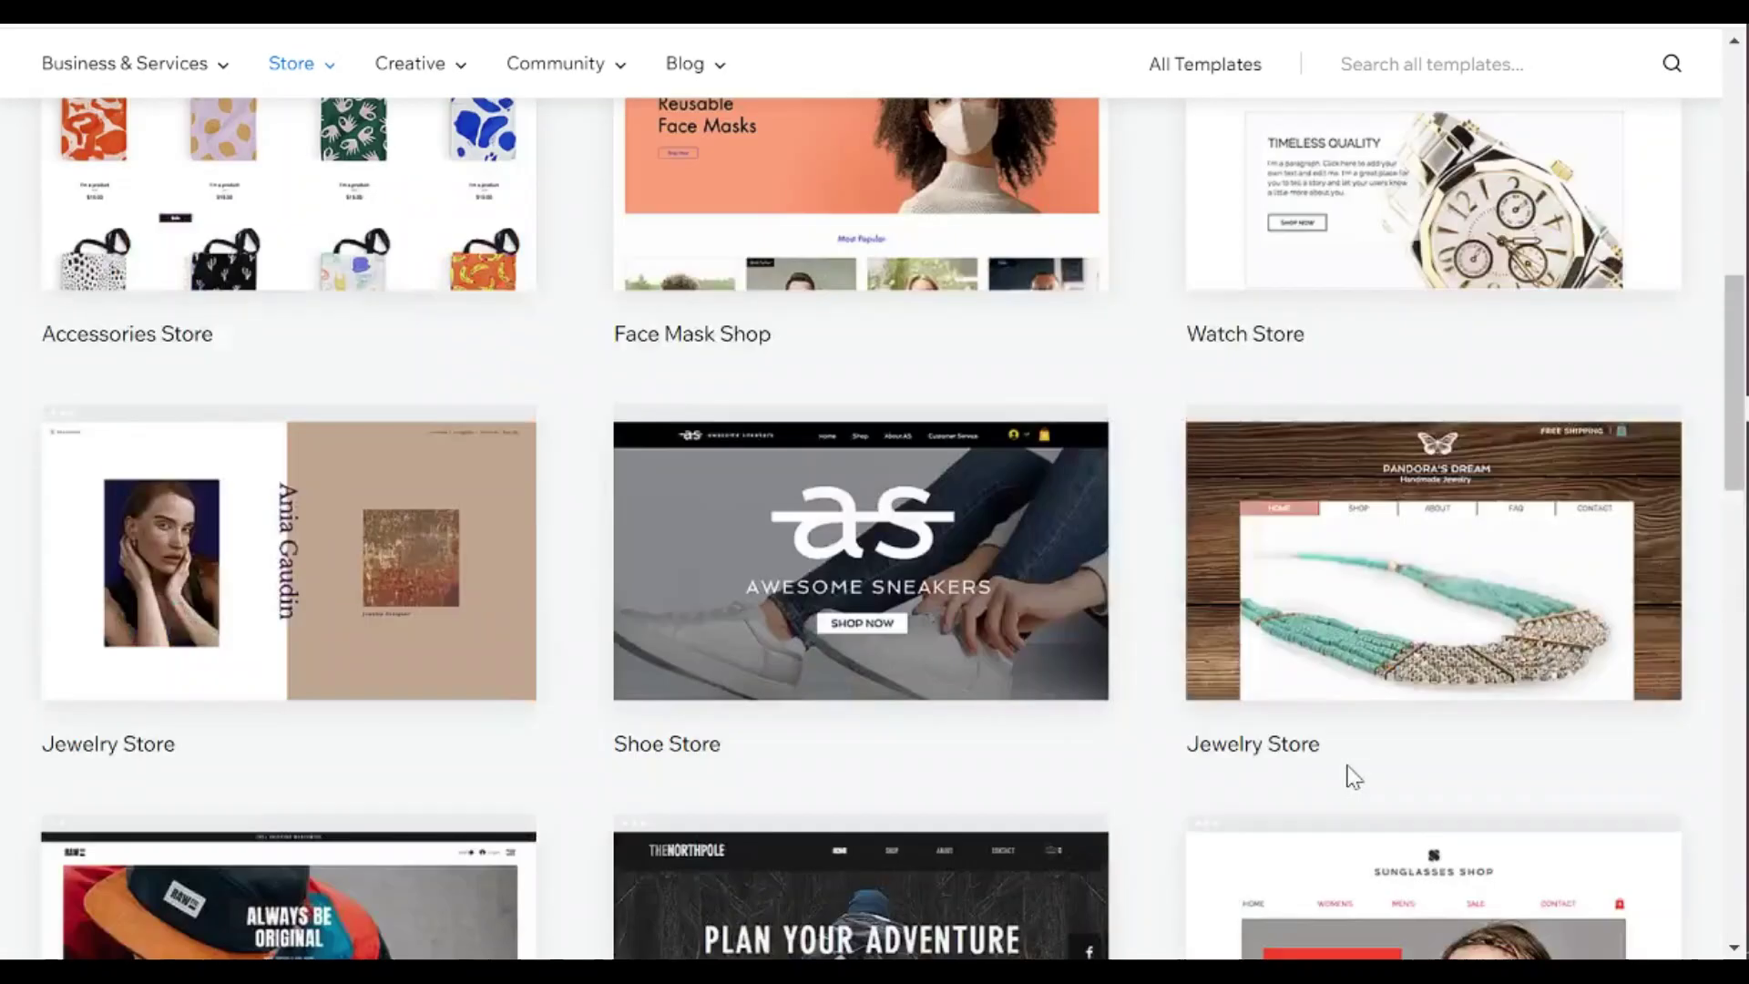
scroll(1353, 776, "up", 3)
mouse_move(310, 355)
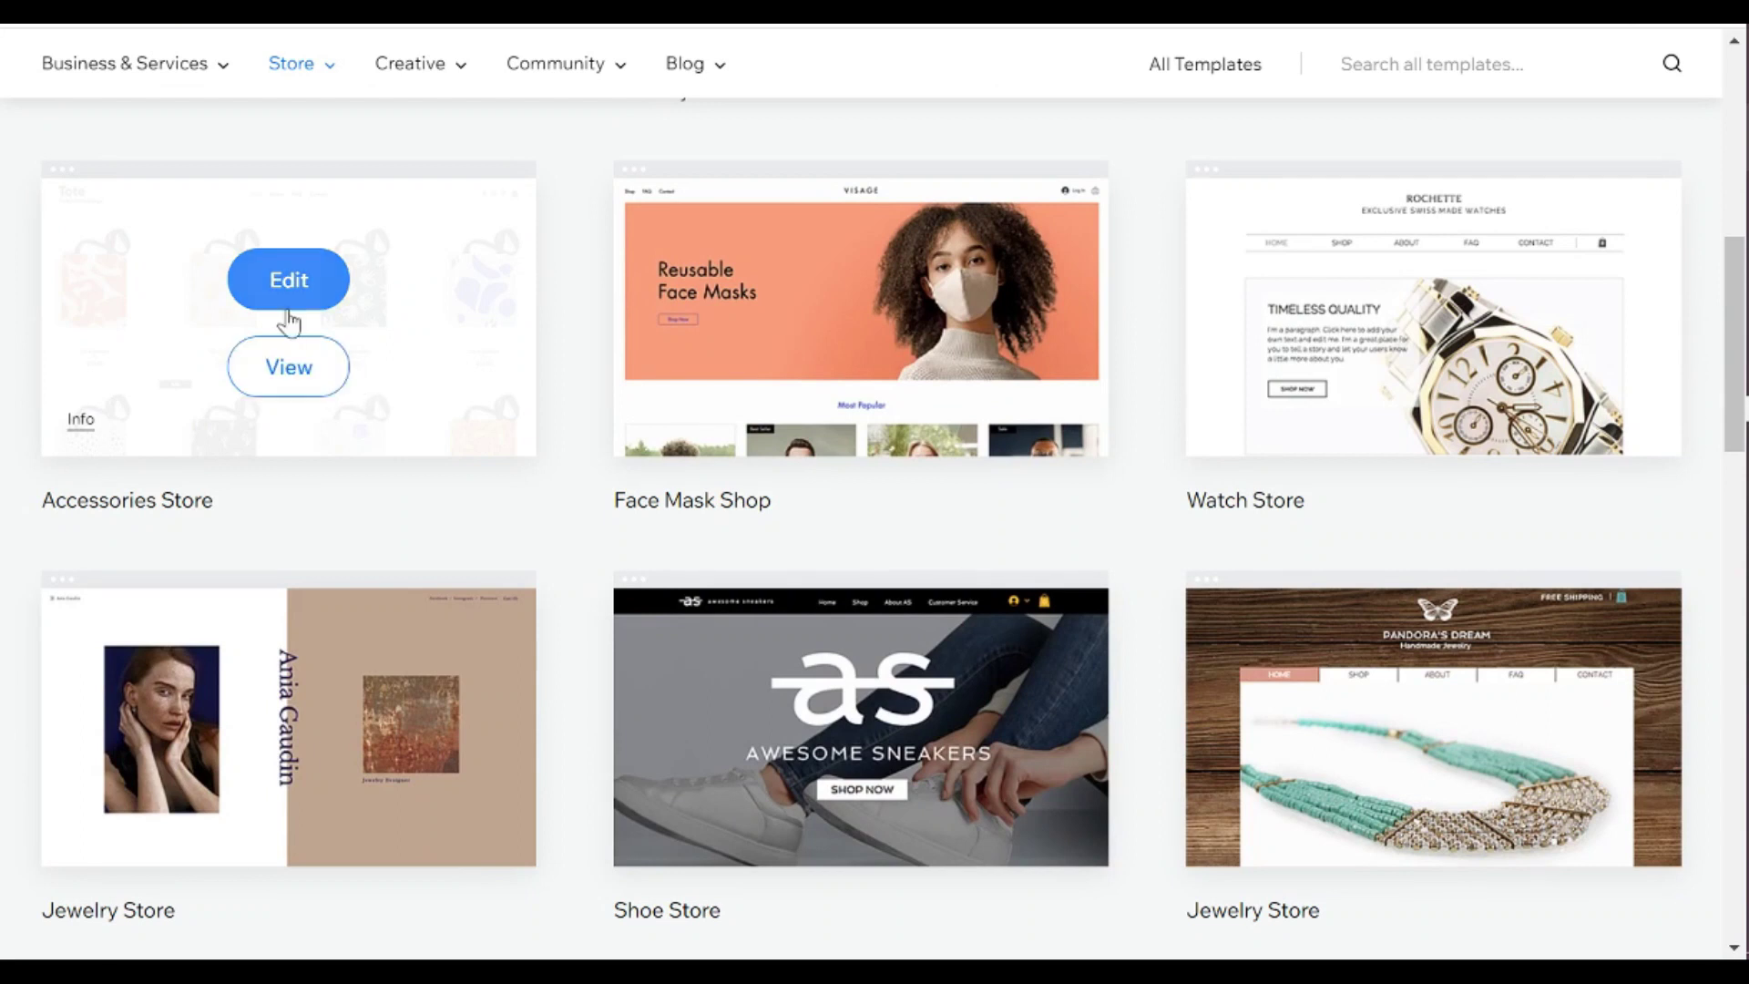
left_click(289, 315)
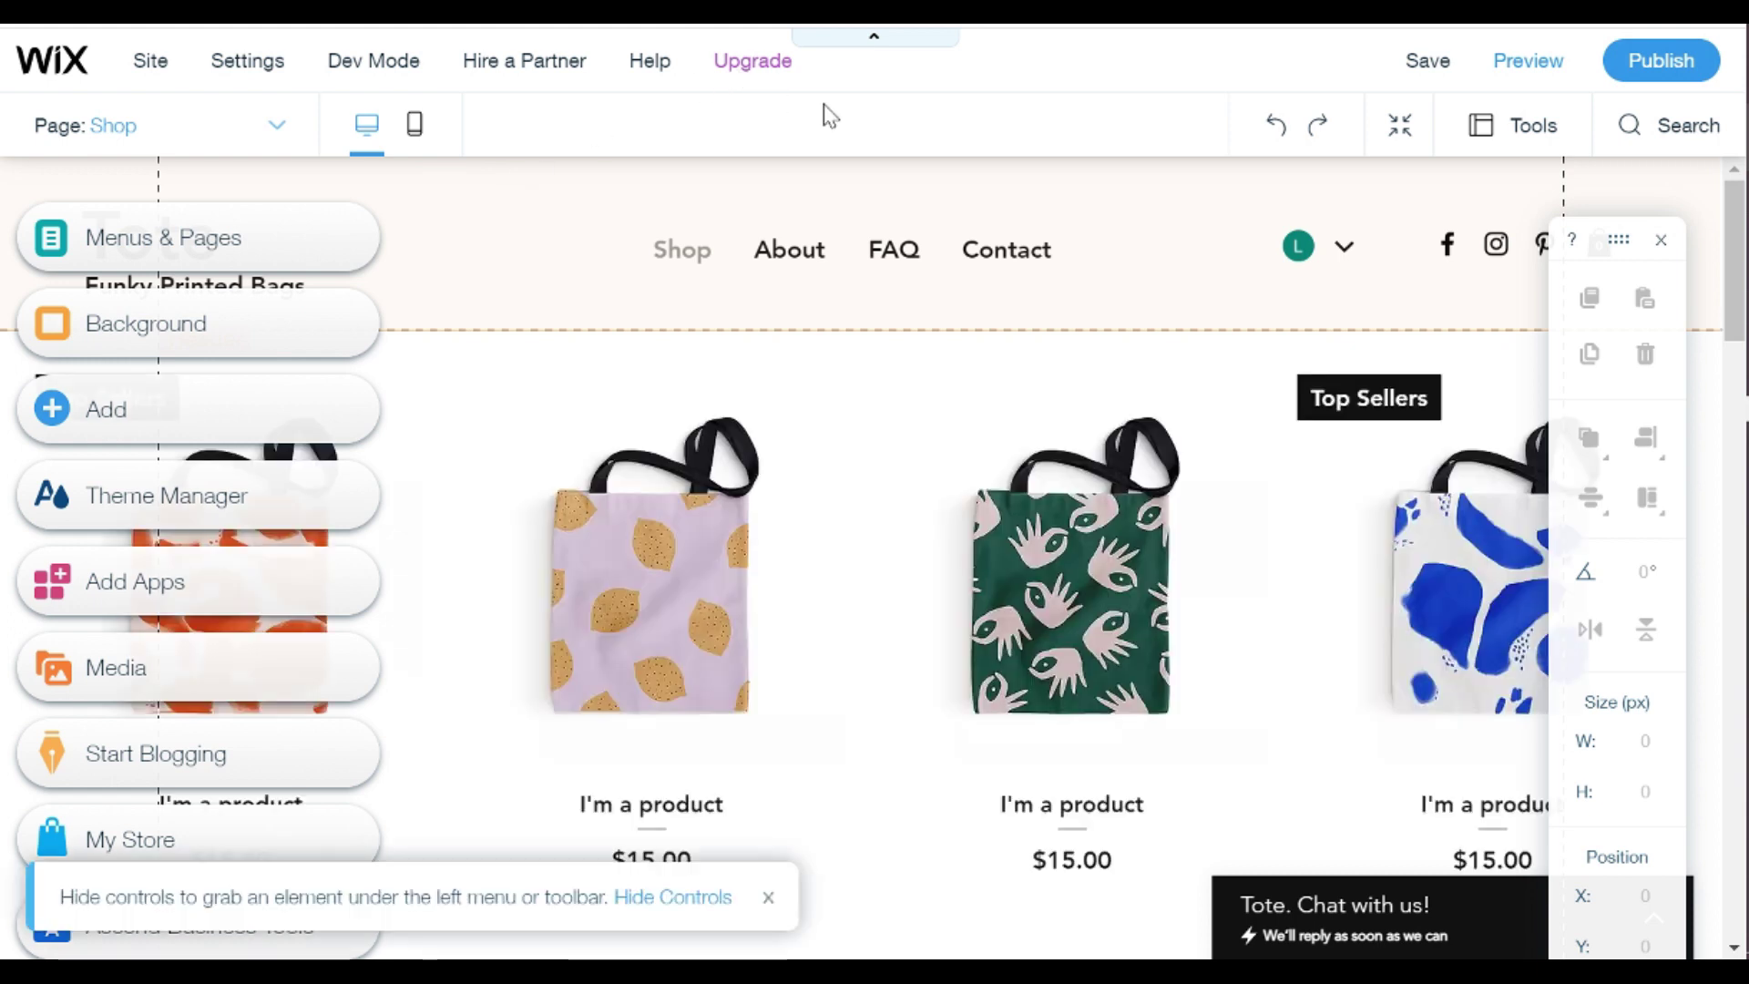
Step: Set the Shop page background to the Pink Gradient
left_click(273, 338)
scroll(372, 676, "down", 3)
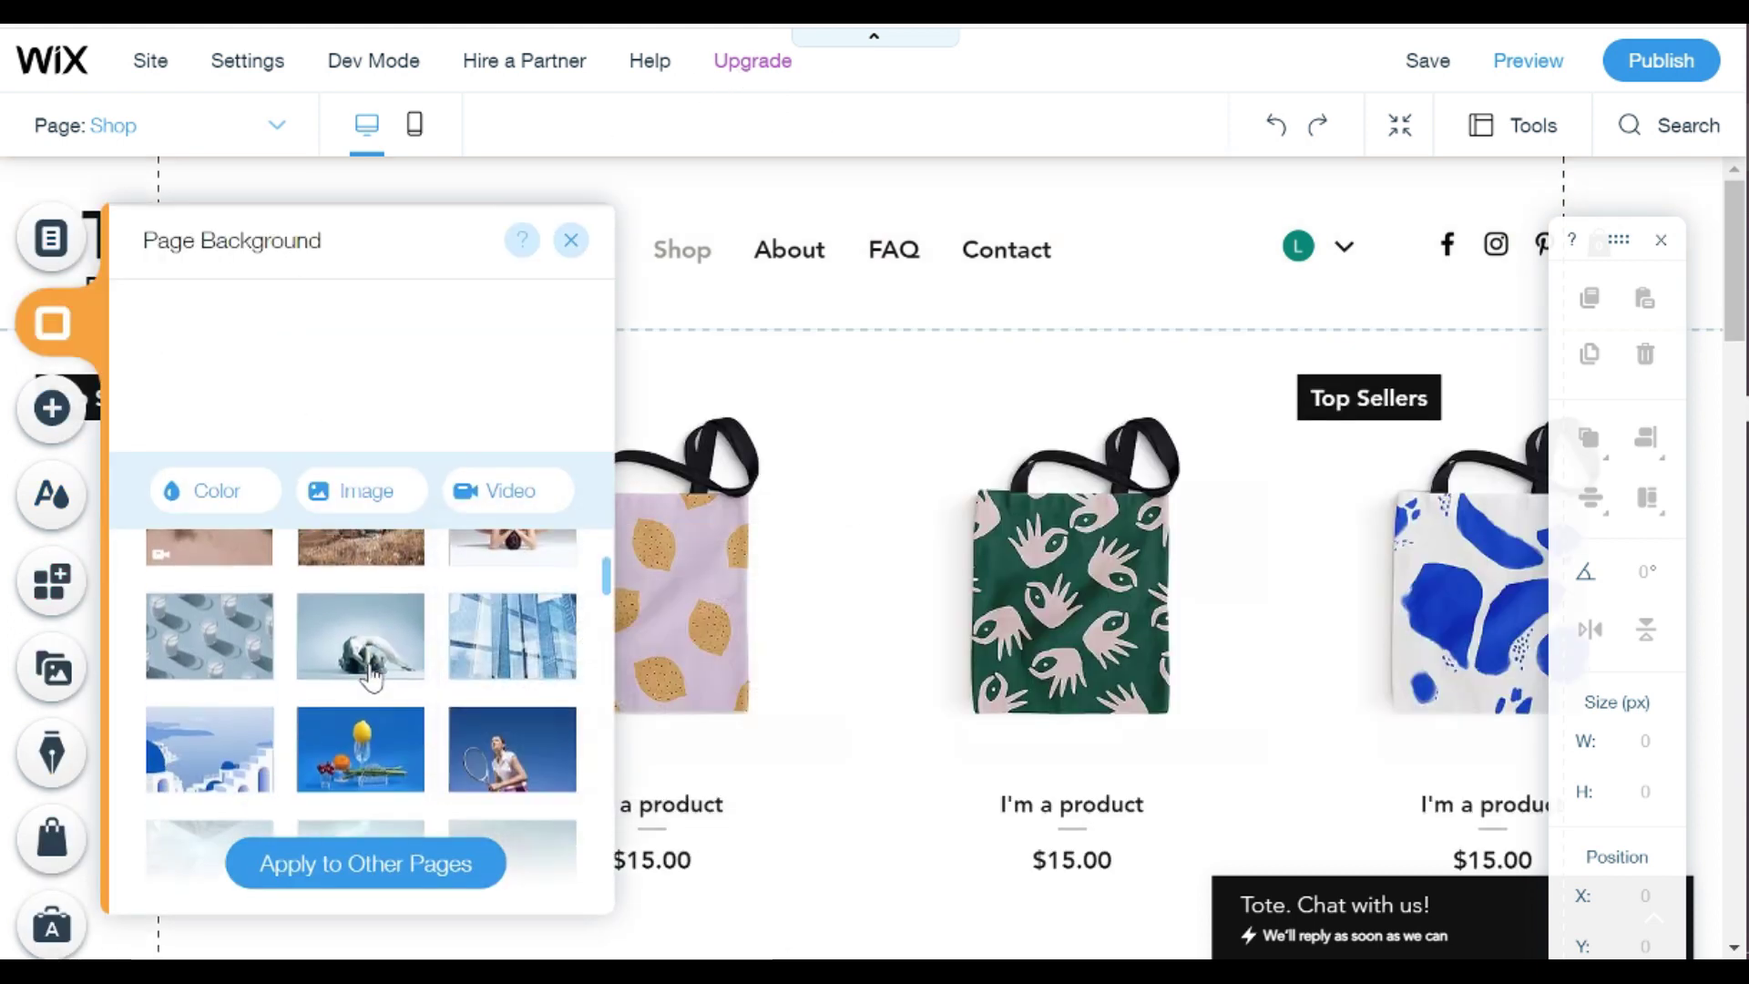
mouse_move(370, 676)
scroll(370, 675, "down", 2)
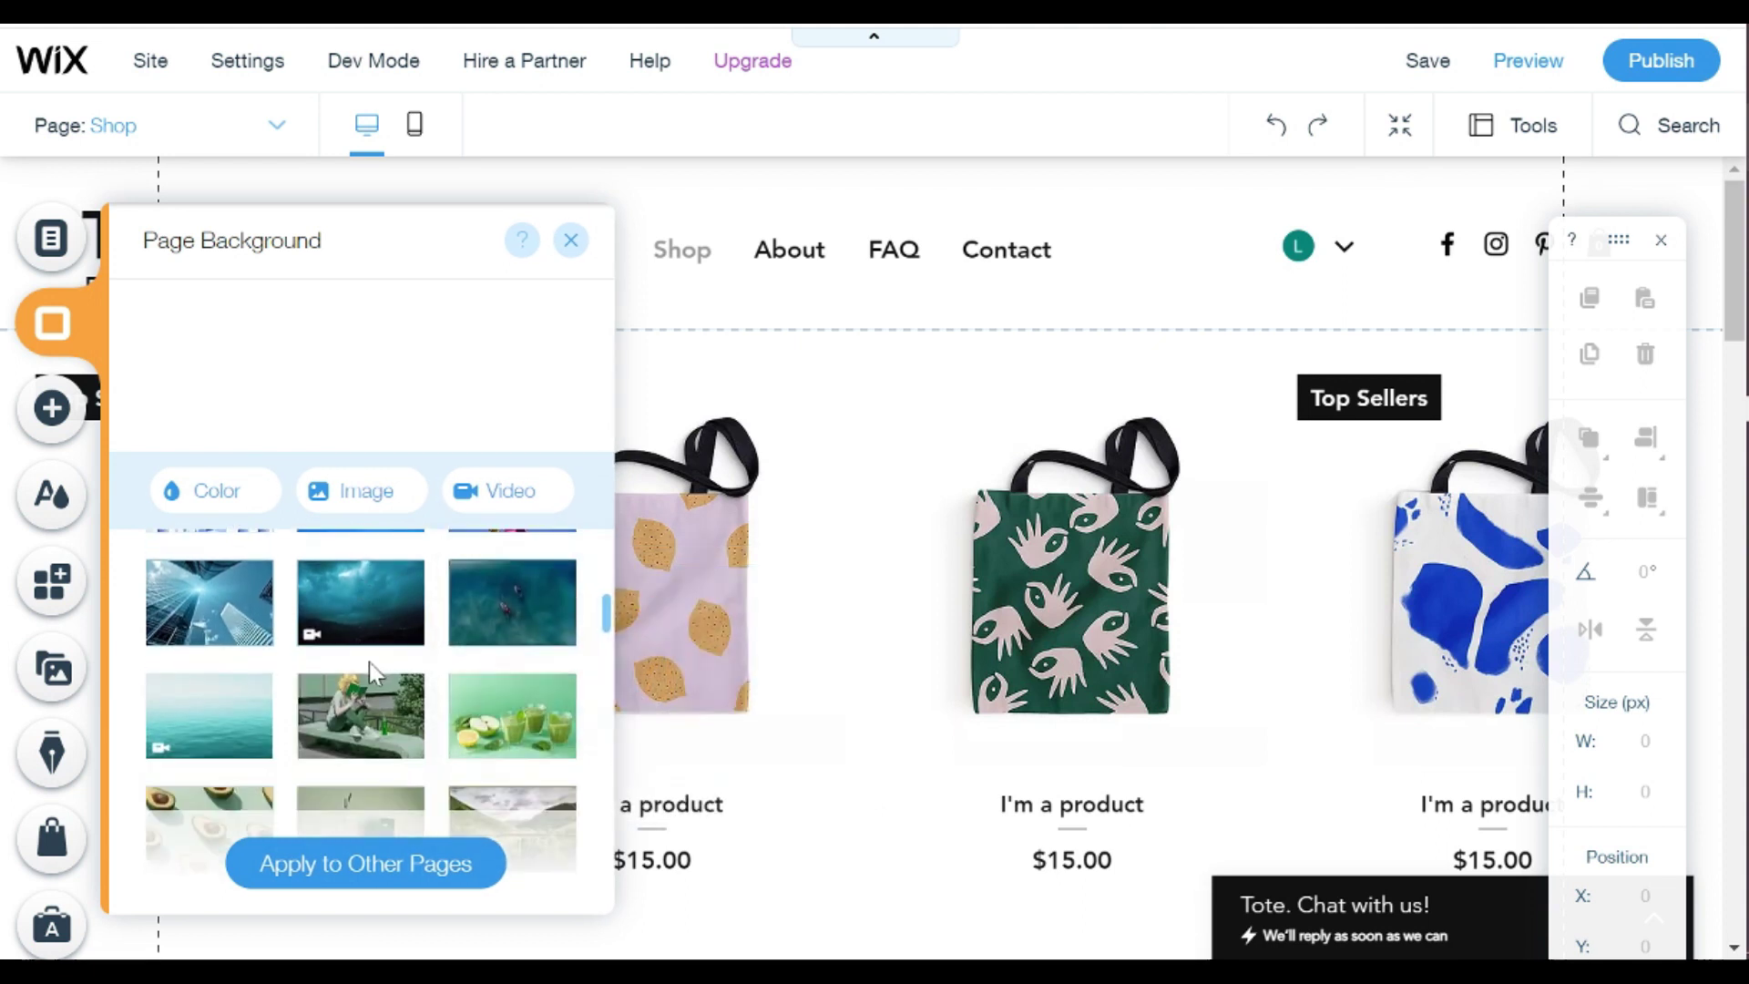
mouse_move(546, 710)
scroll(546, 706, "down", 1)
scroll(546, 685, "down", 2)
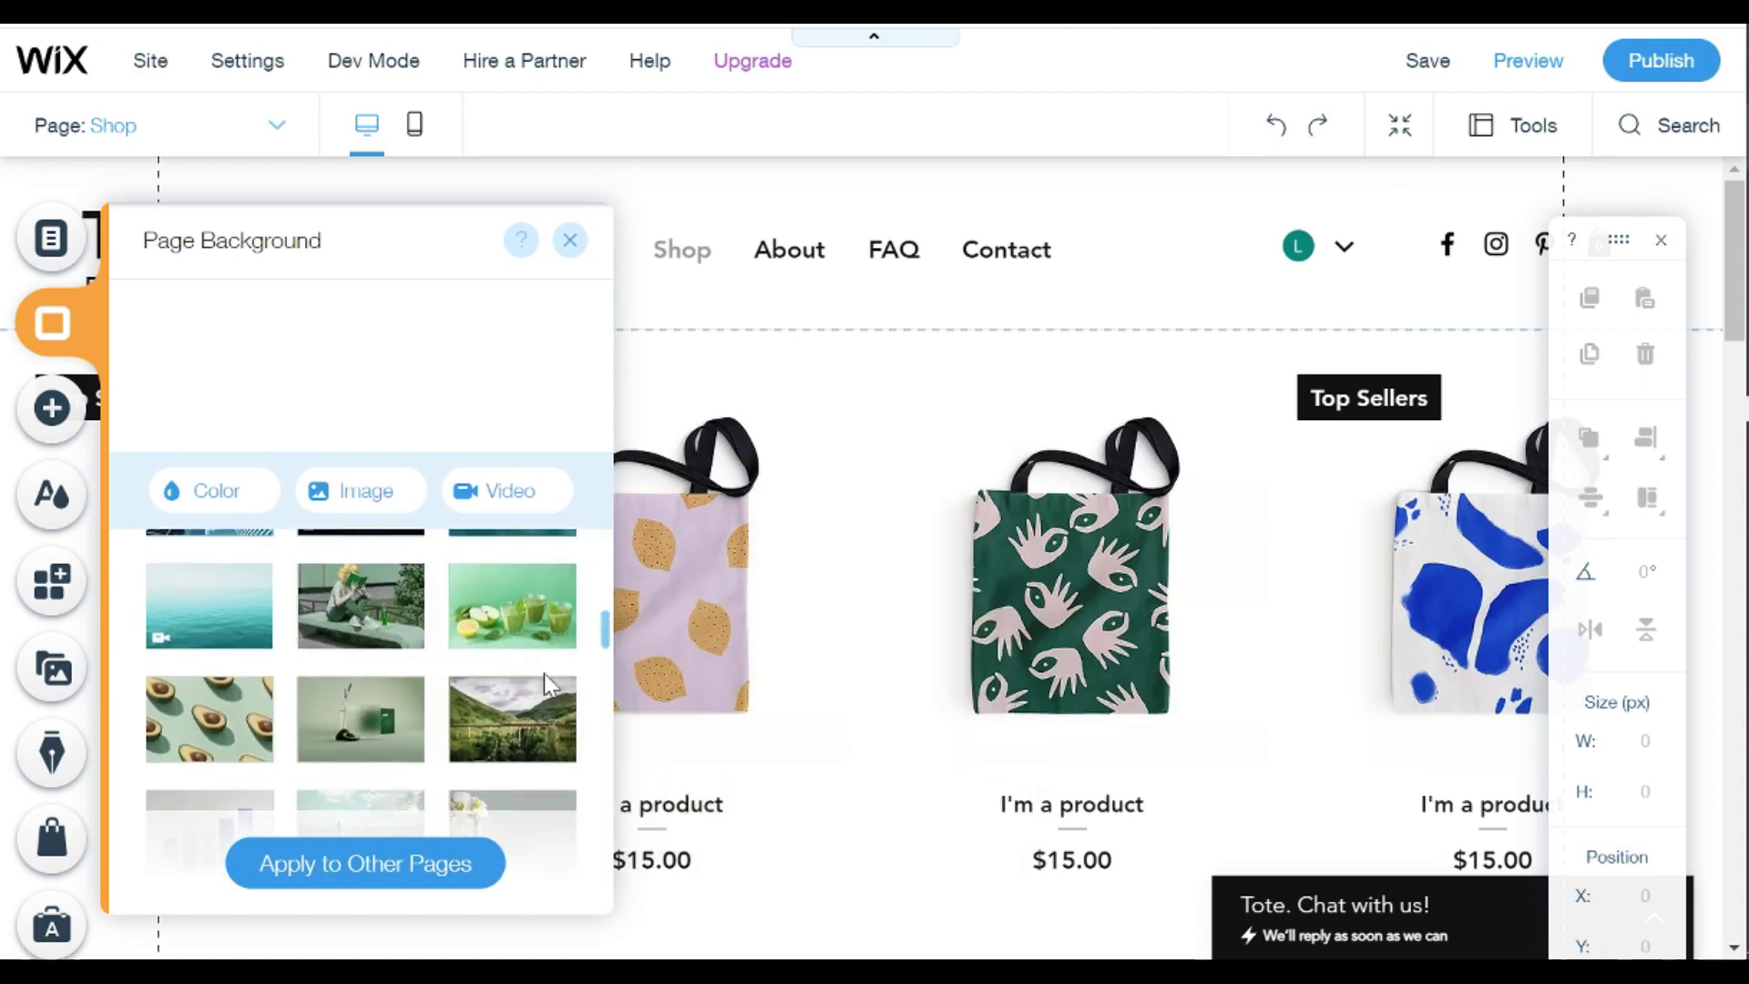
scroll(546, 685, "down", 1)
scroll(547, 685, "down", 1)
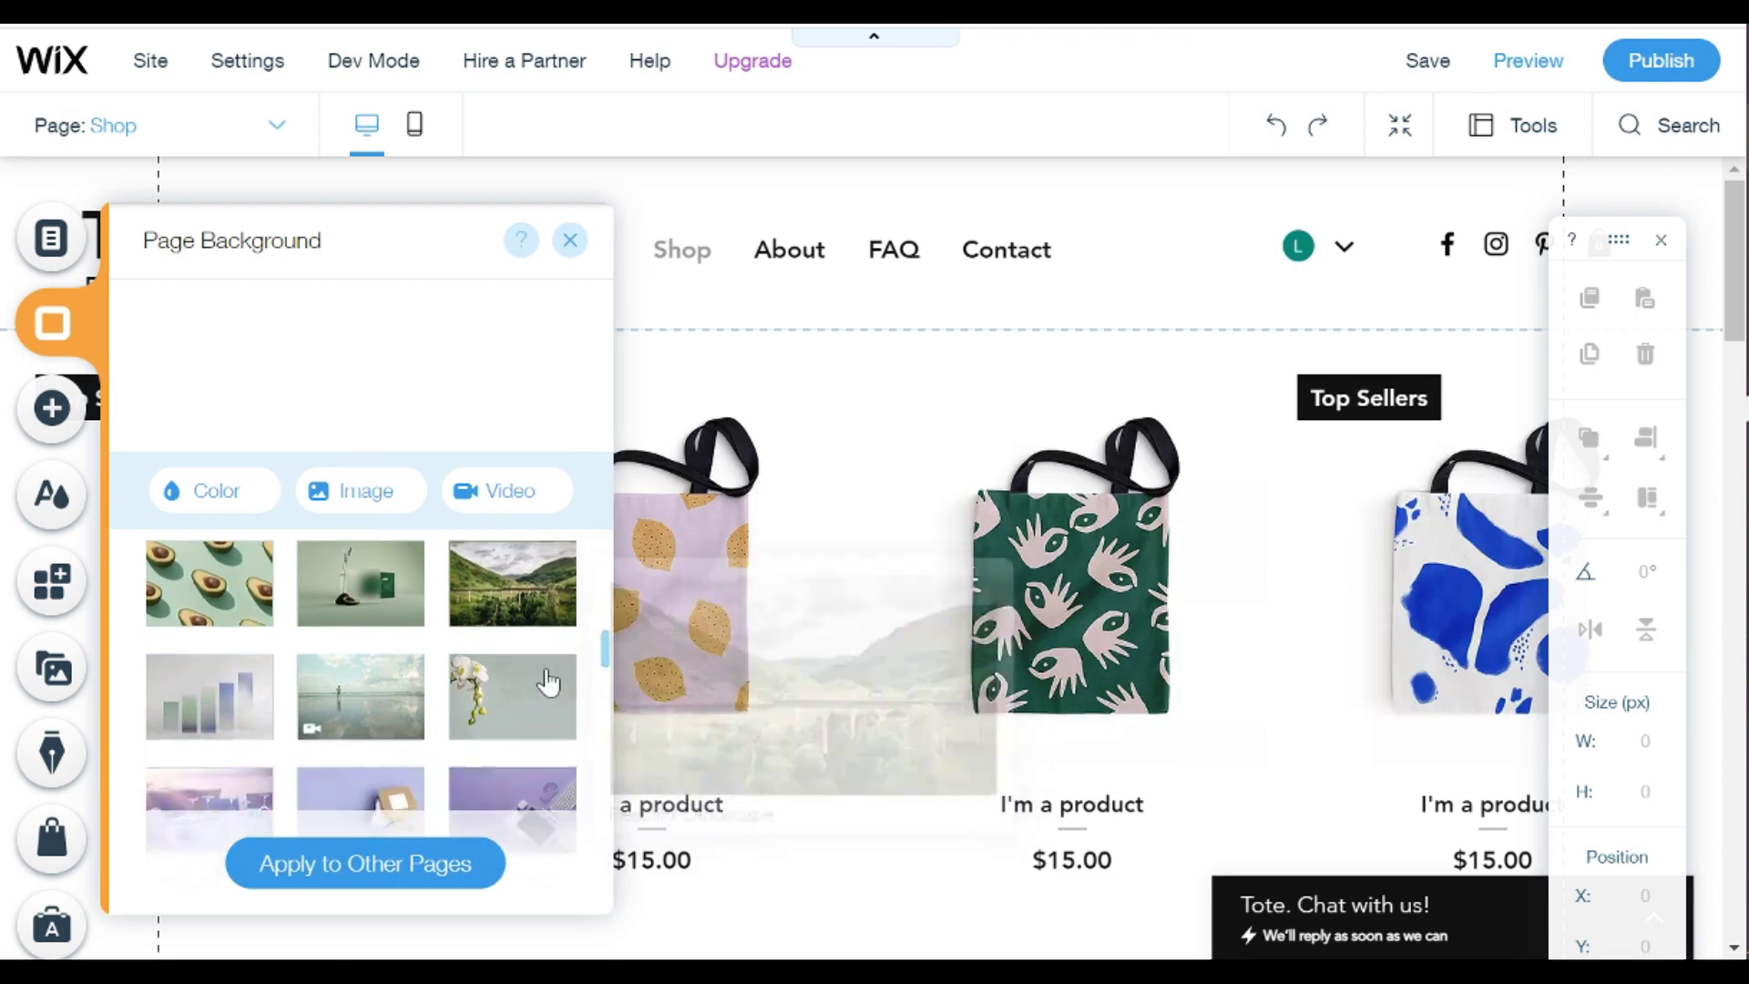
scroll(505, 674, "down", 2)
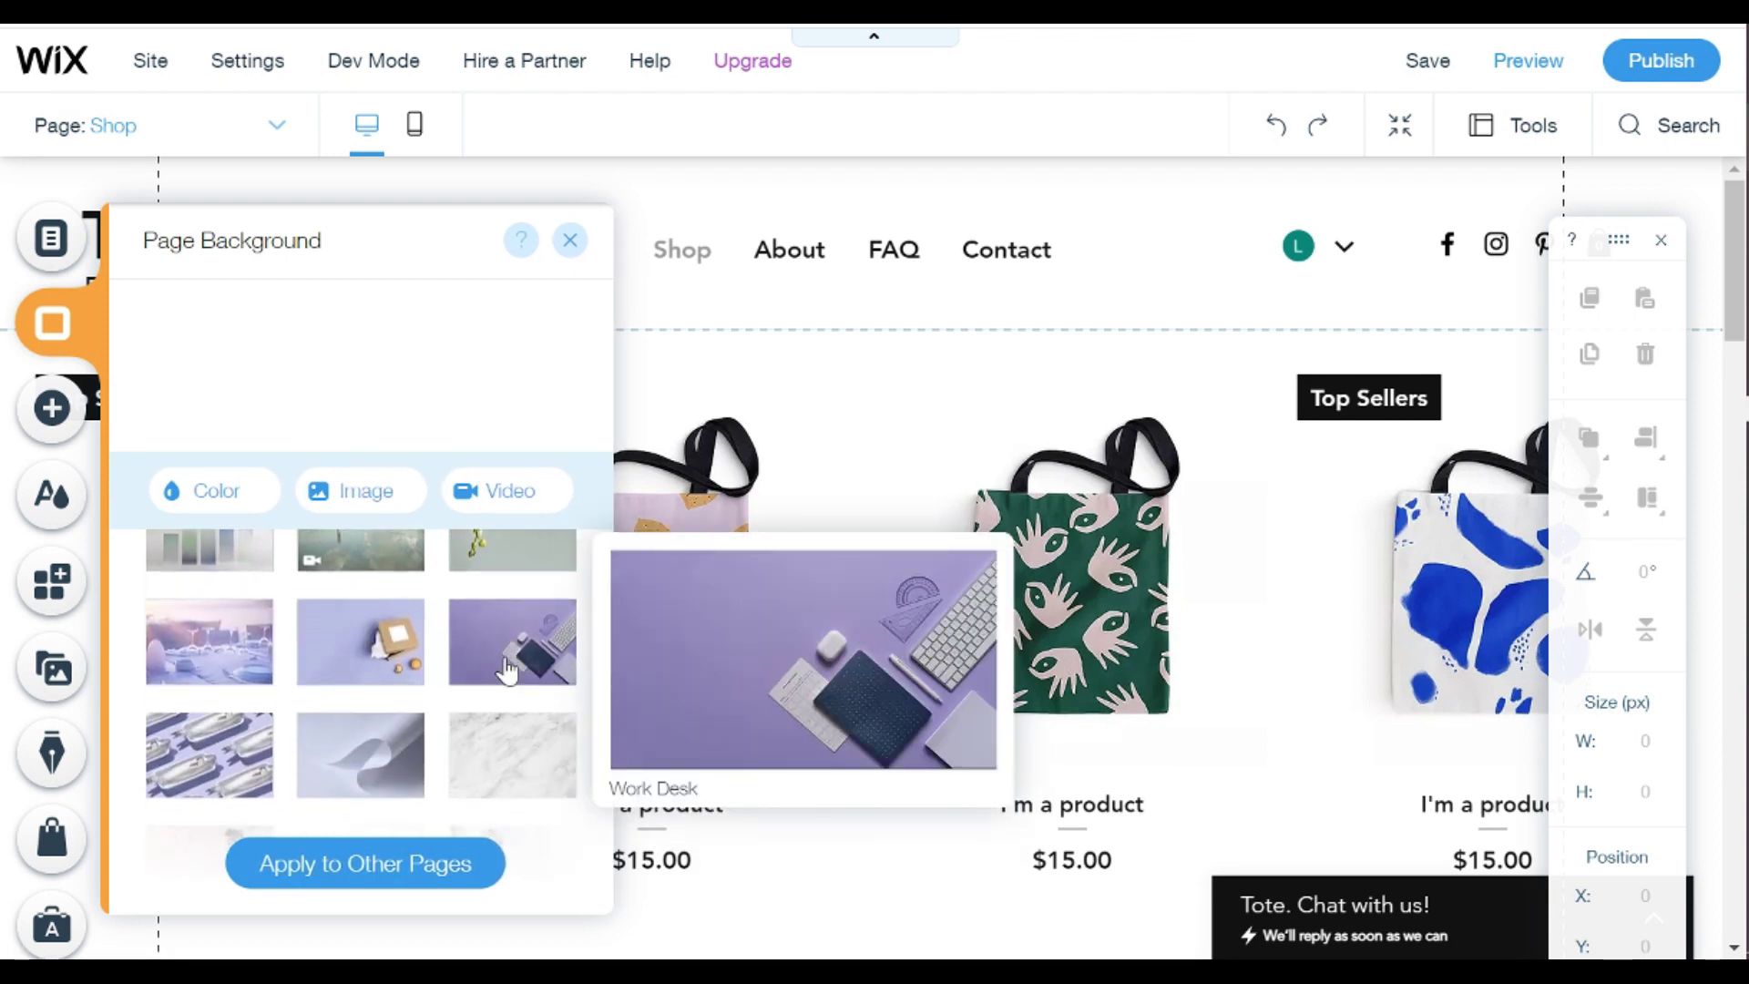
scroll(507, 670, "down", 1)
scroll(506, 668, "down", 1)
scroll(506, 667, "down", 2)
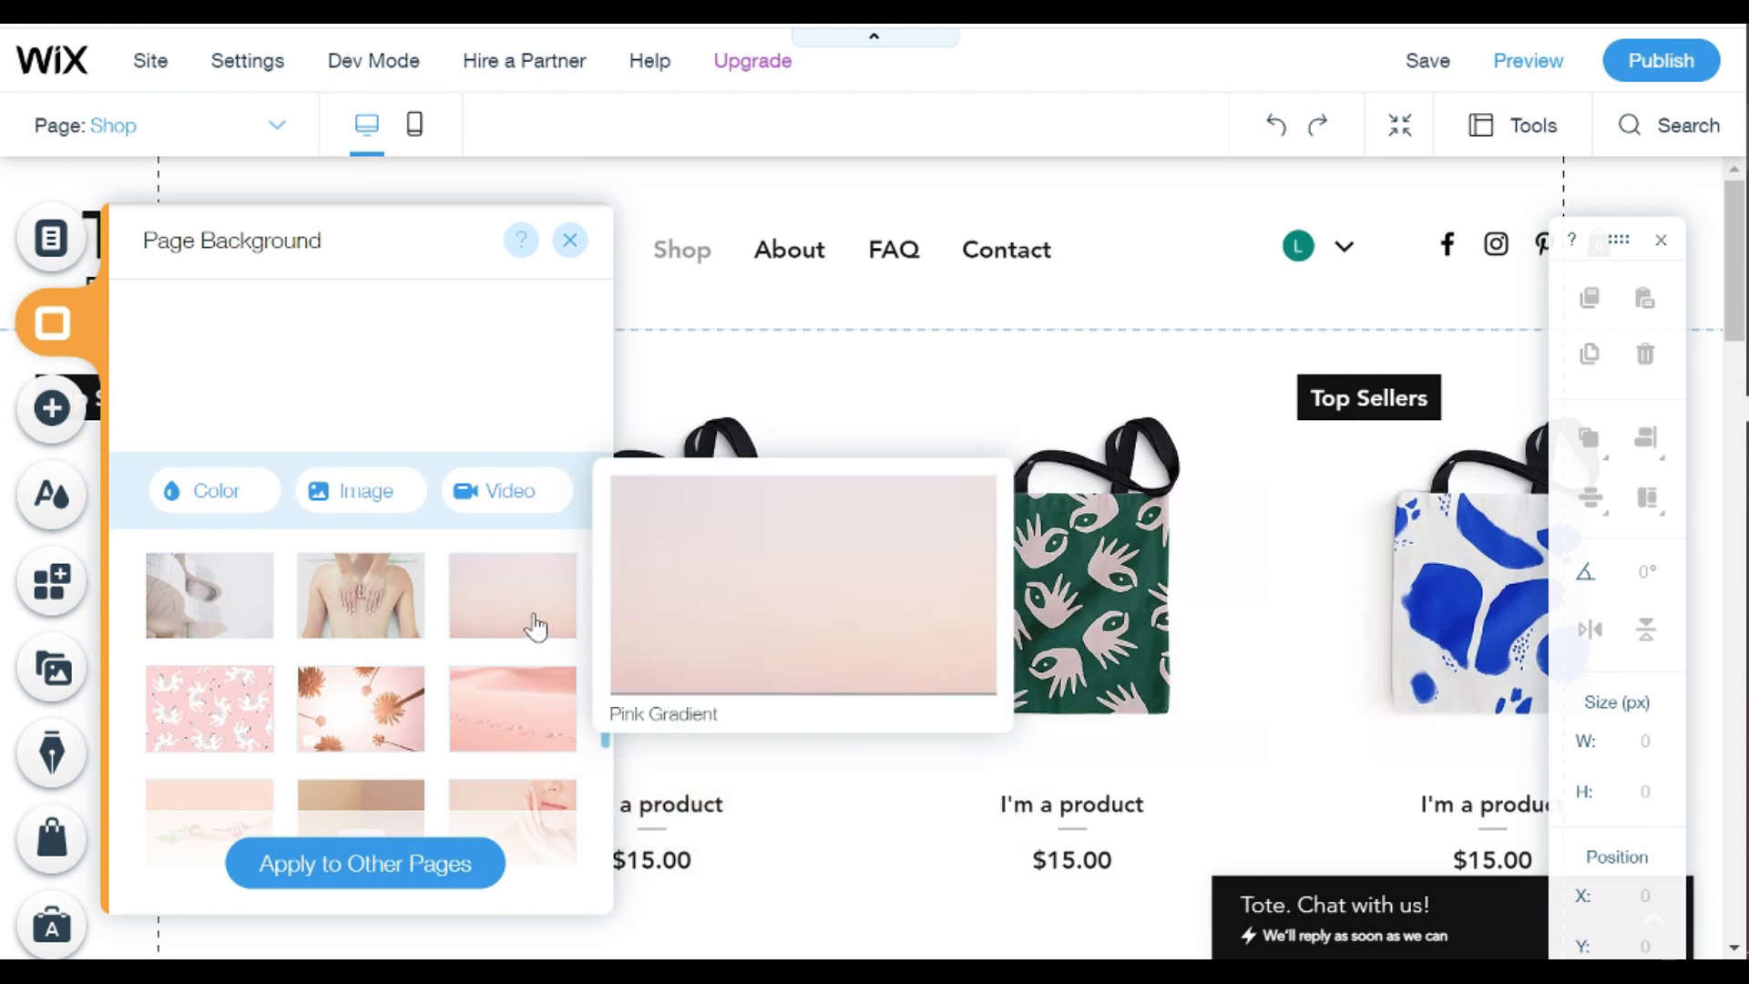
left_click(536, 626)
scroll(526, 612, "up", 2)
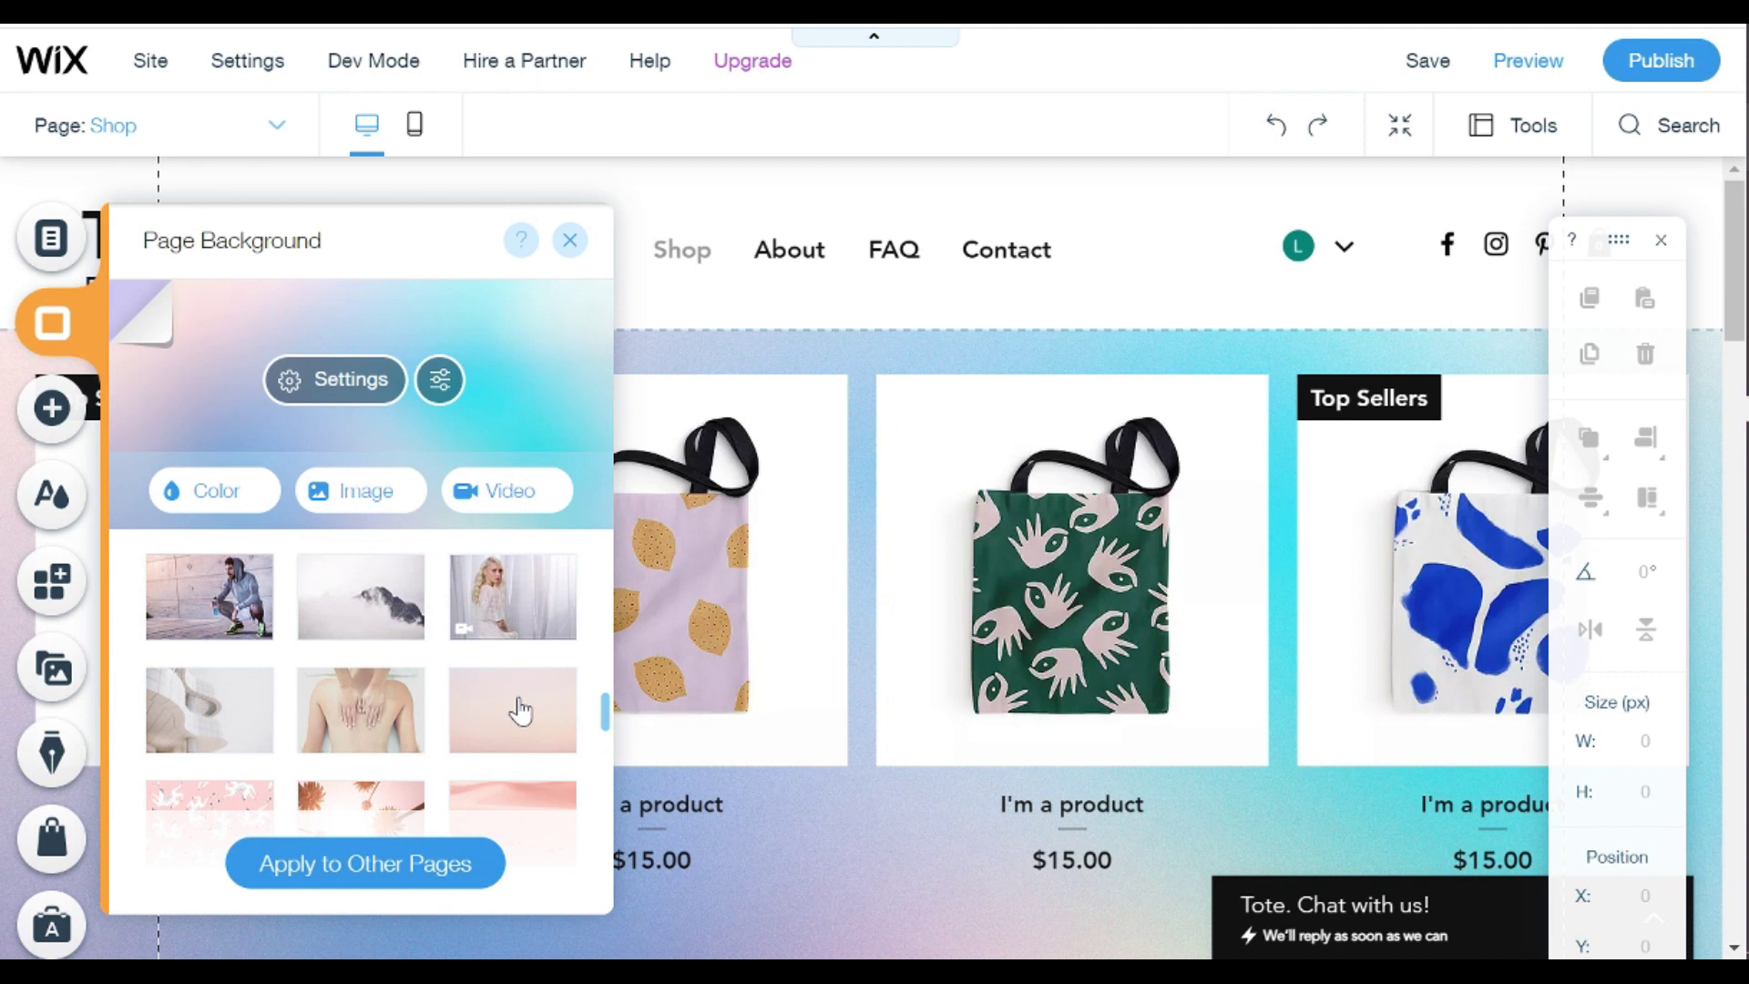
left_click(519, 710)
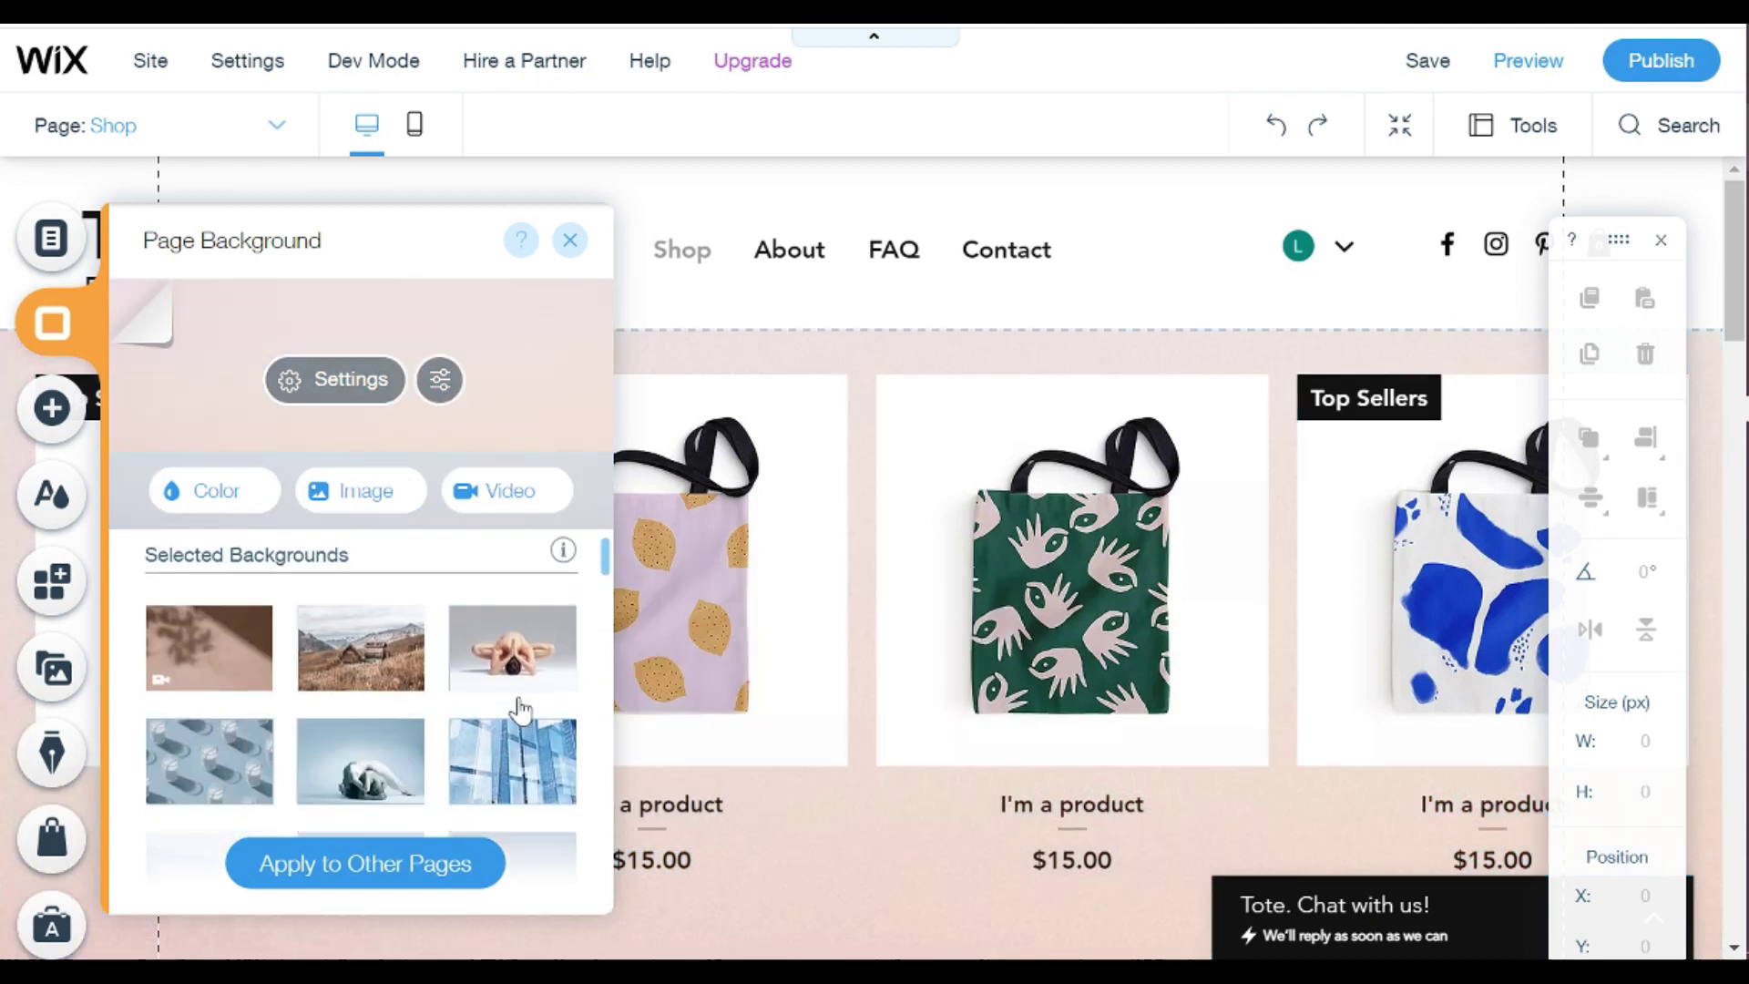
Step: Bring up the page list for applying this background to other pages
left_click(338, 864)
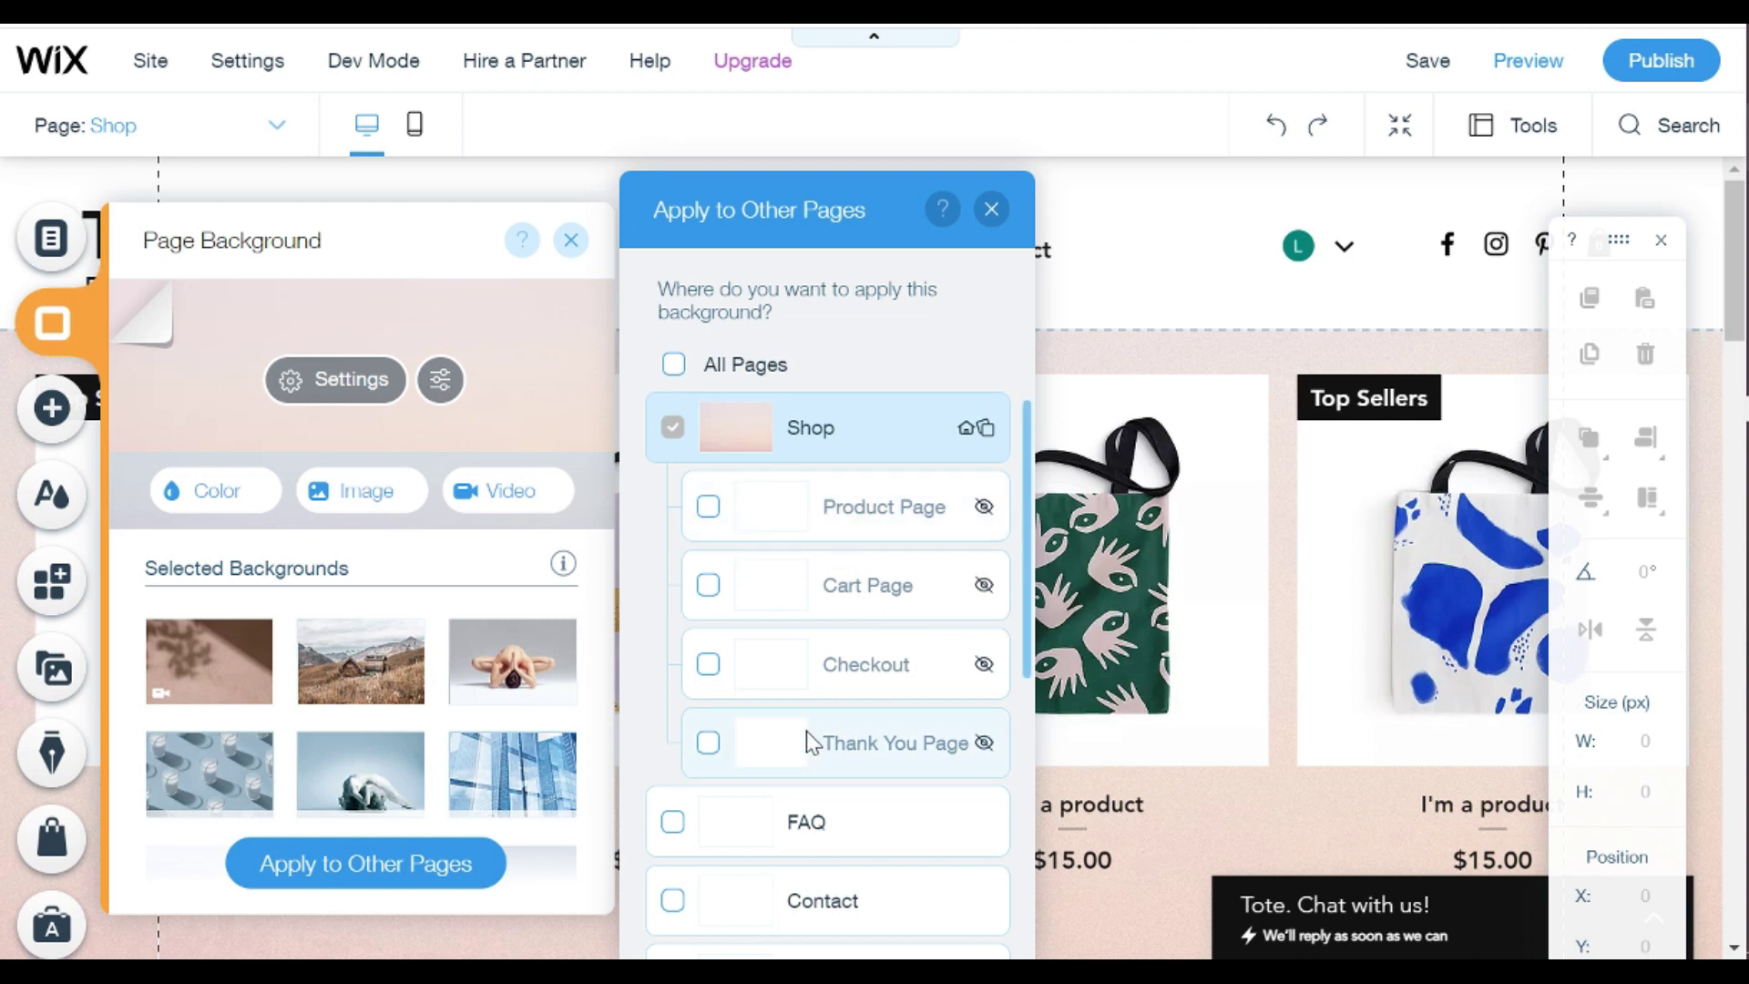
scroll(806, 730, "down", 5)
scroll(806, 731, "up", 5)
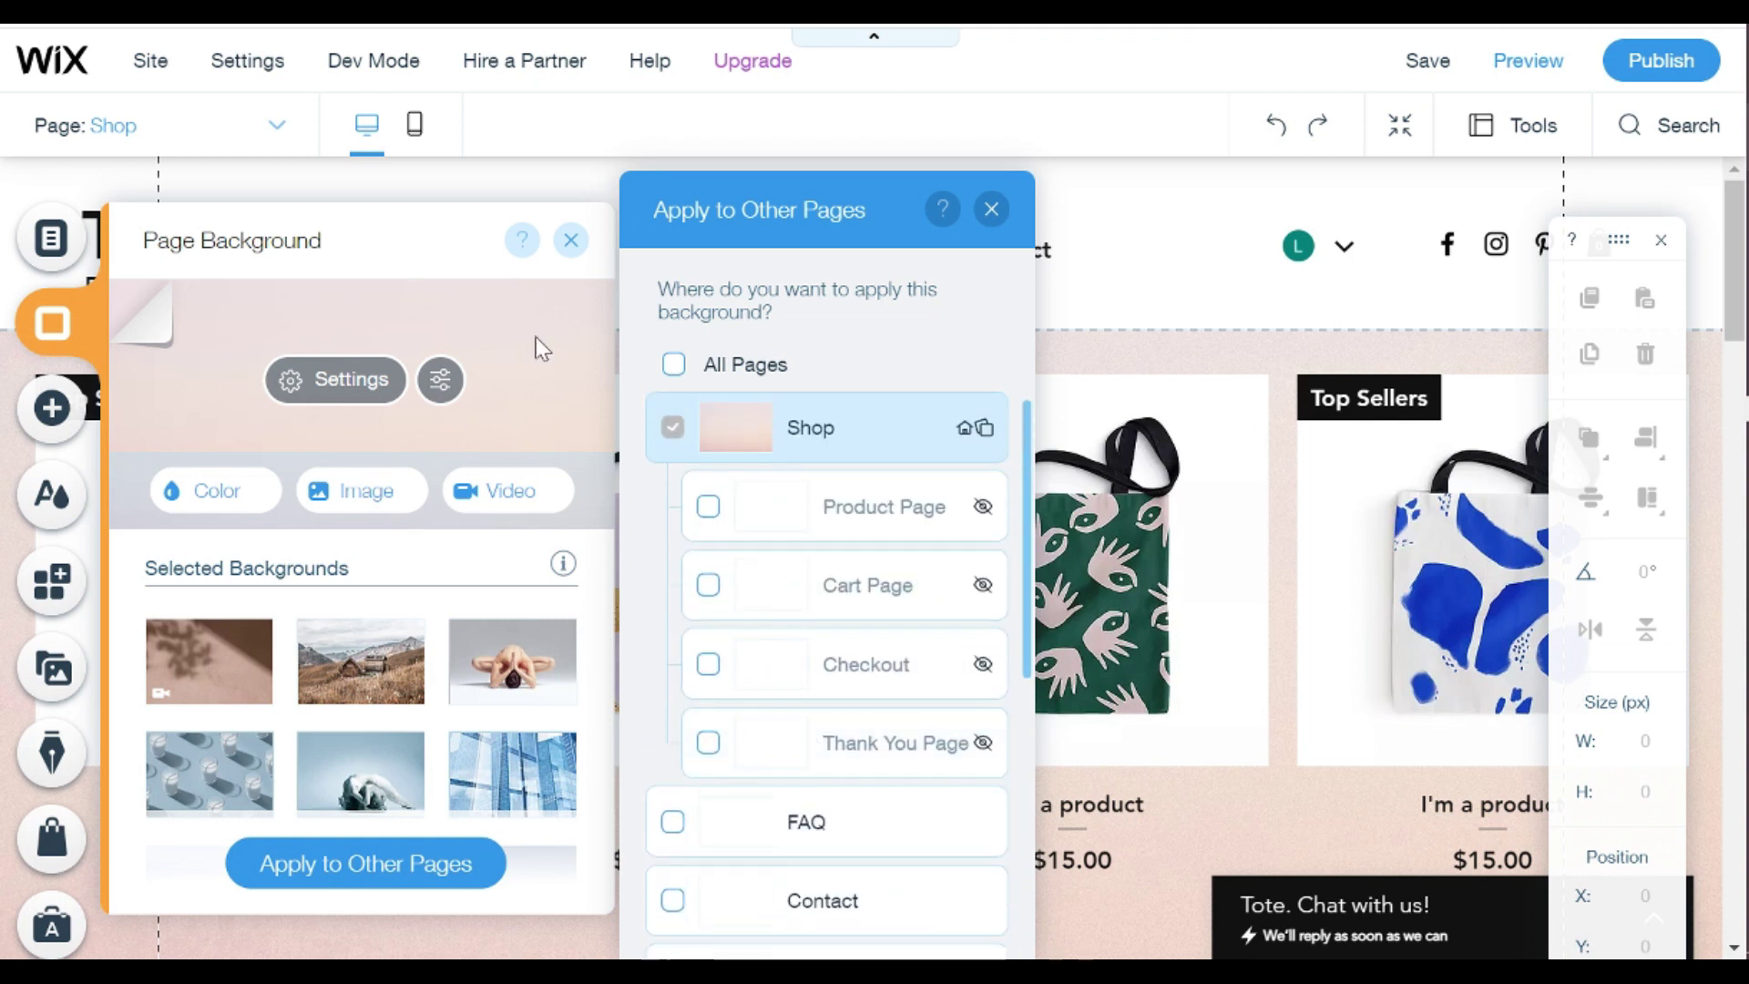
Step: Change the tagline 'Funky Printed Bags' to 'Motivational Notebooks'
key("Escape")
scroll(433, 701, "down", 20)
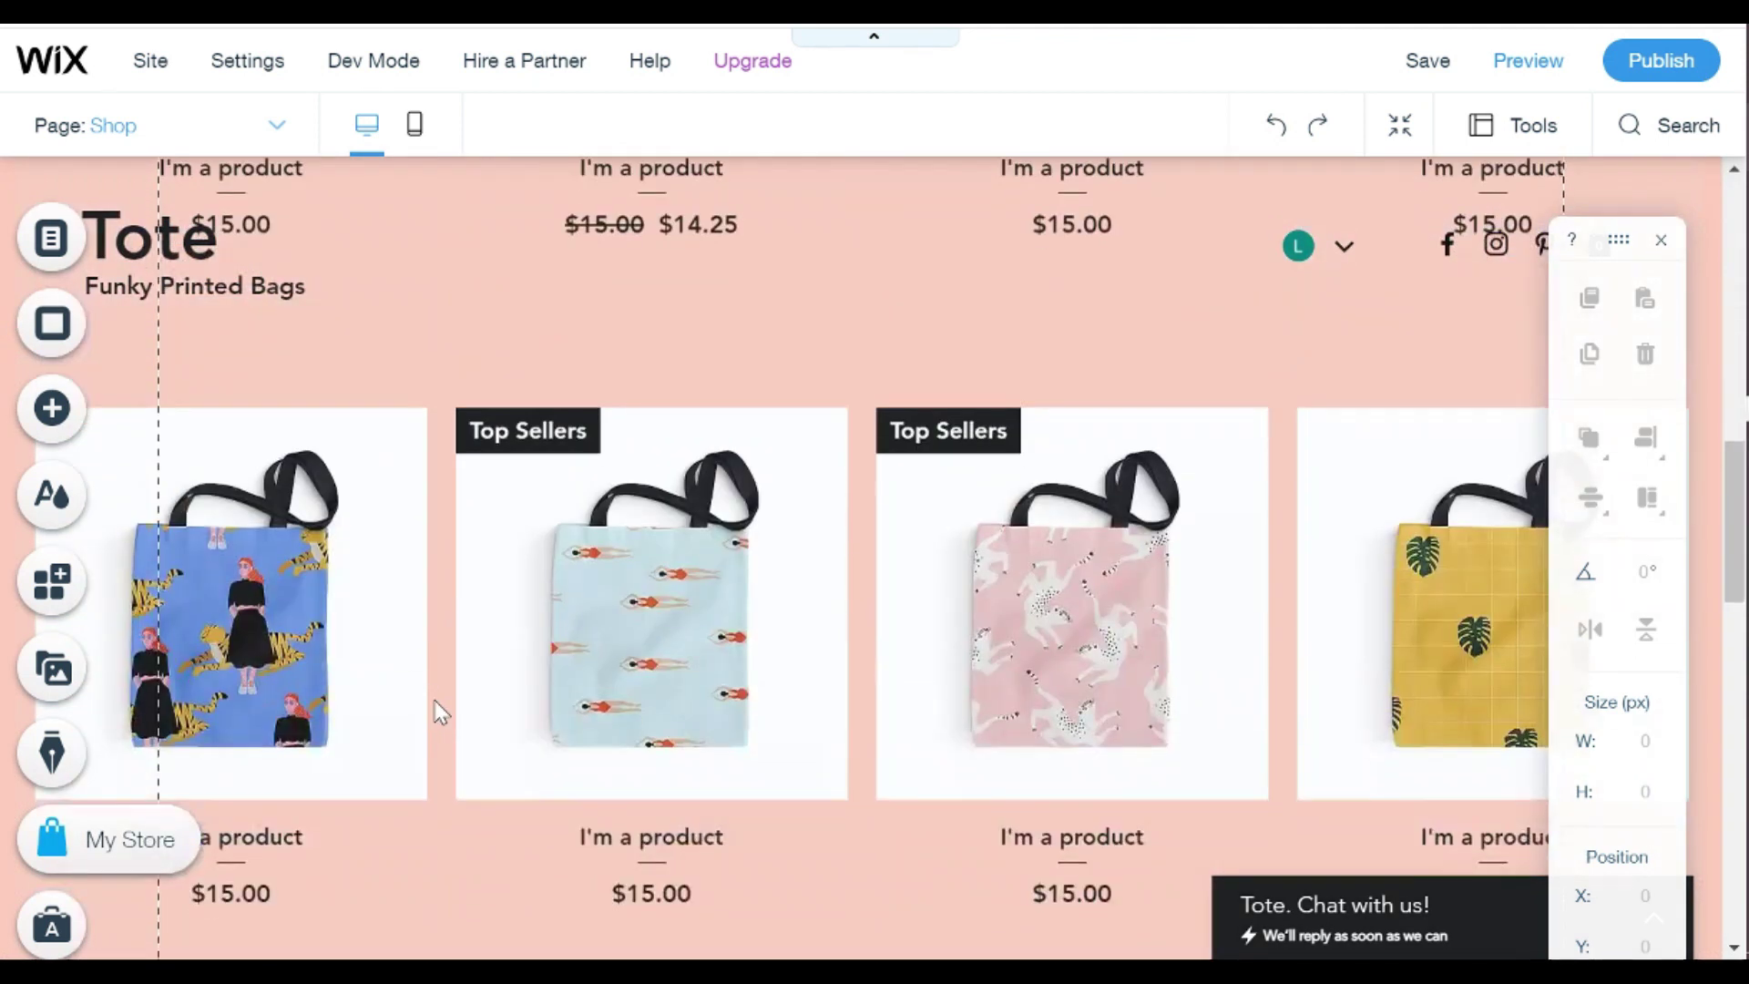
scroll(441, 711, "up", 20)
scroll(441, 711, "up", 1)
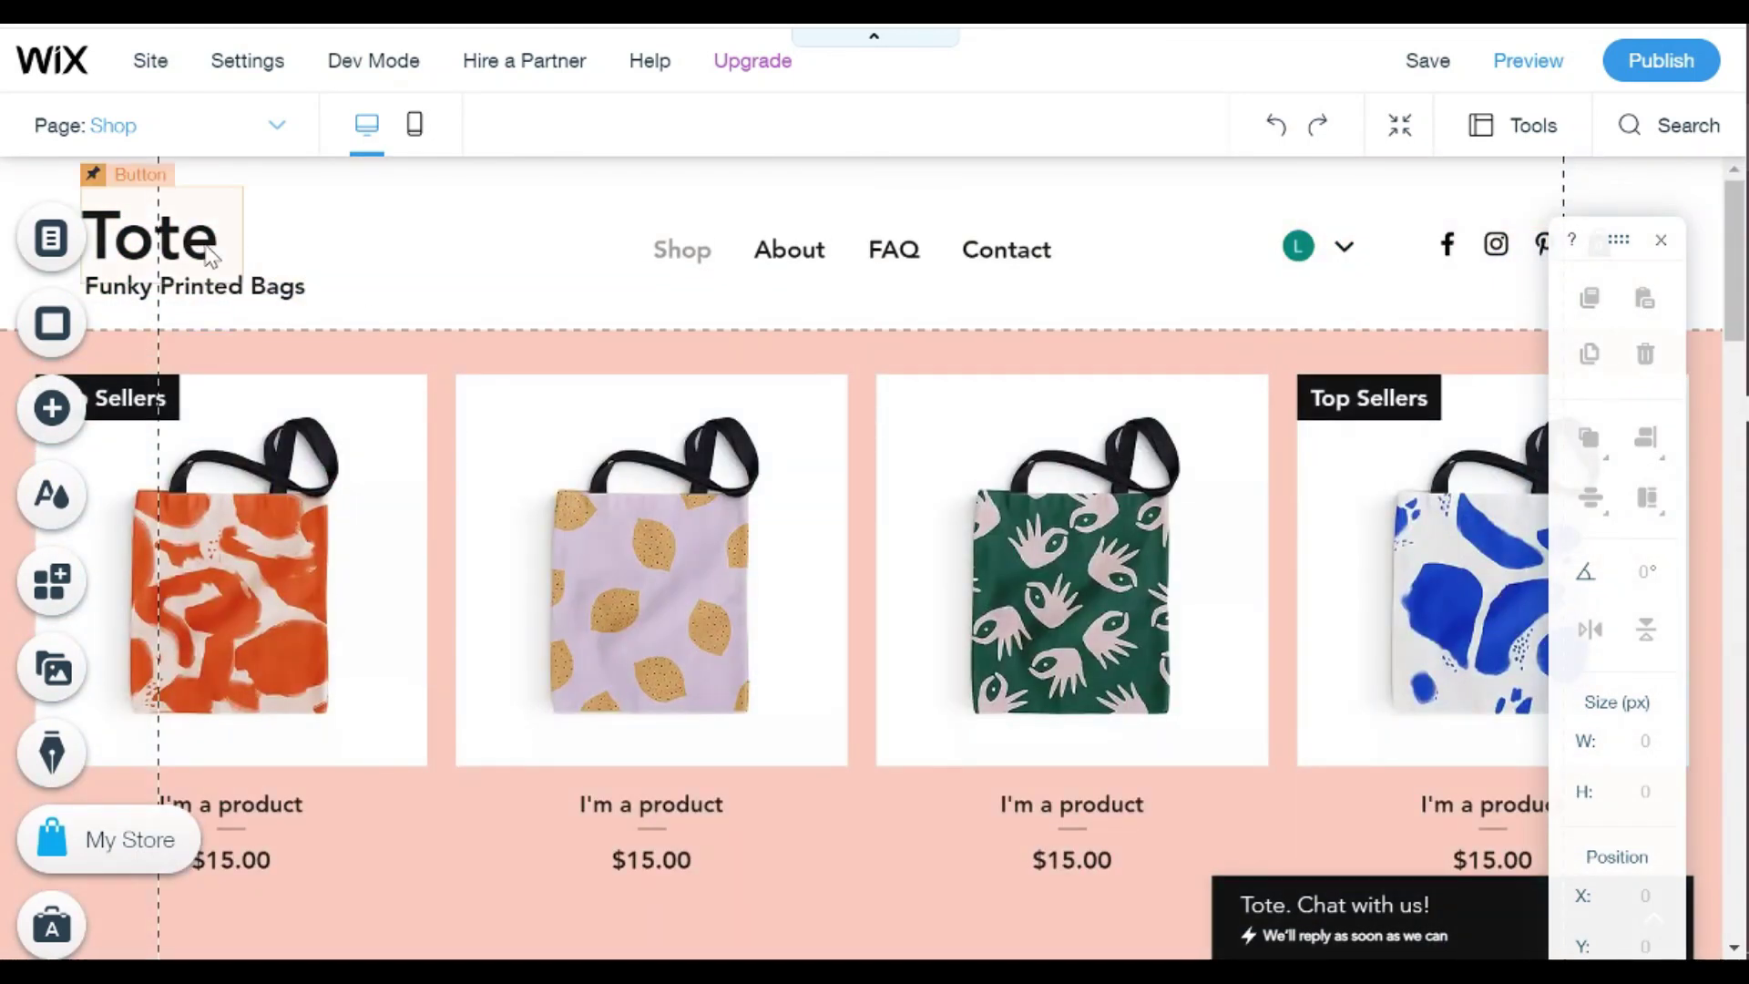
left_click(265, 297)
double_click(265, 297)
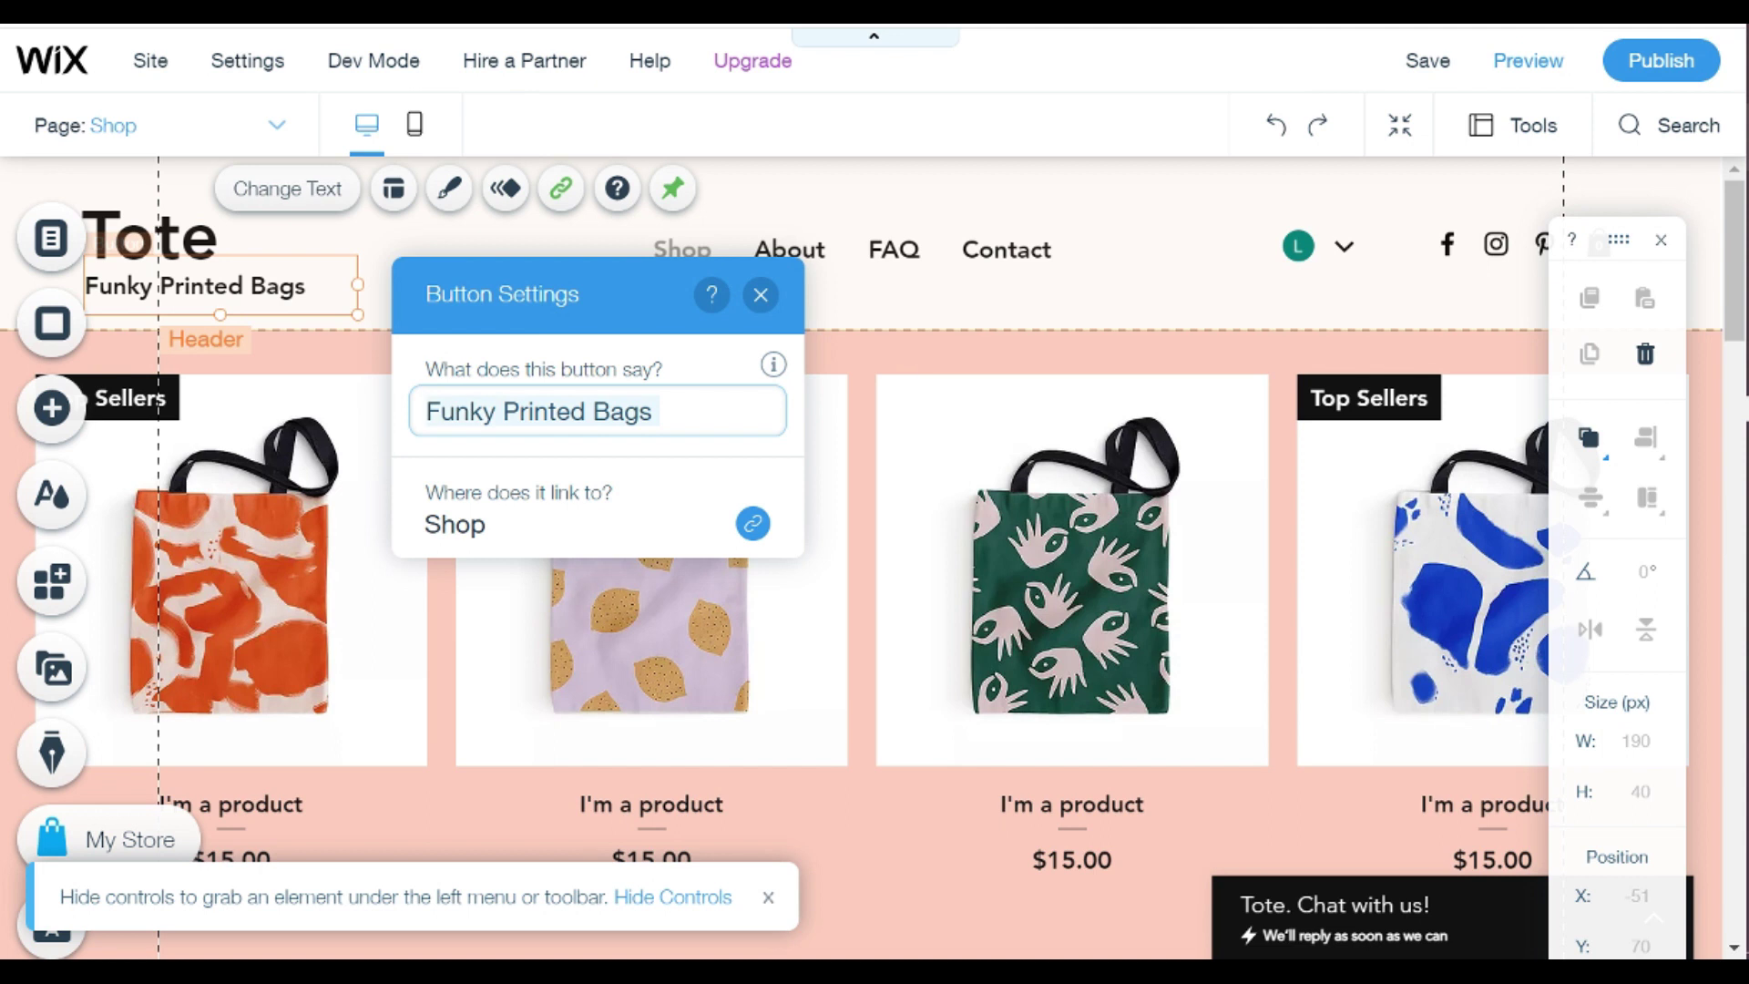
type("Motivational Notebooks")
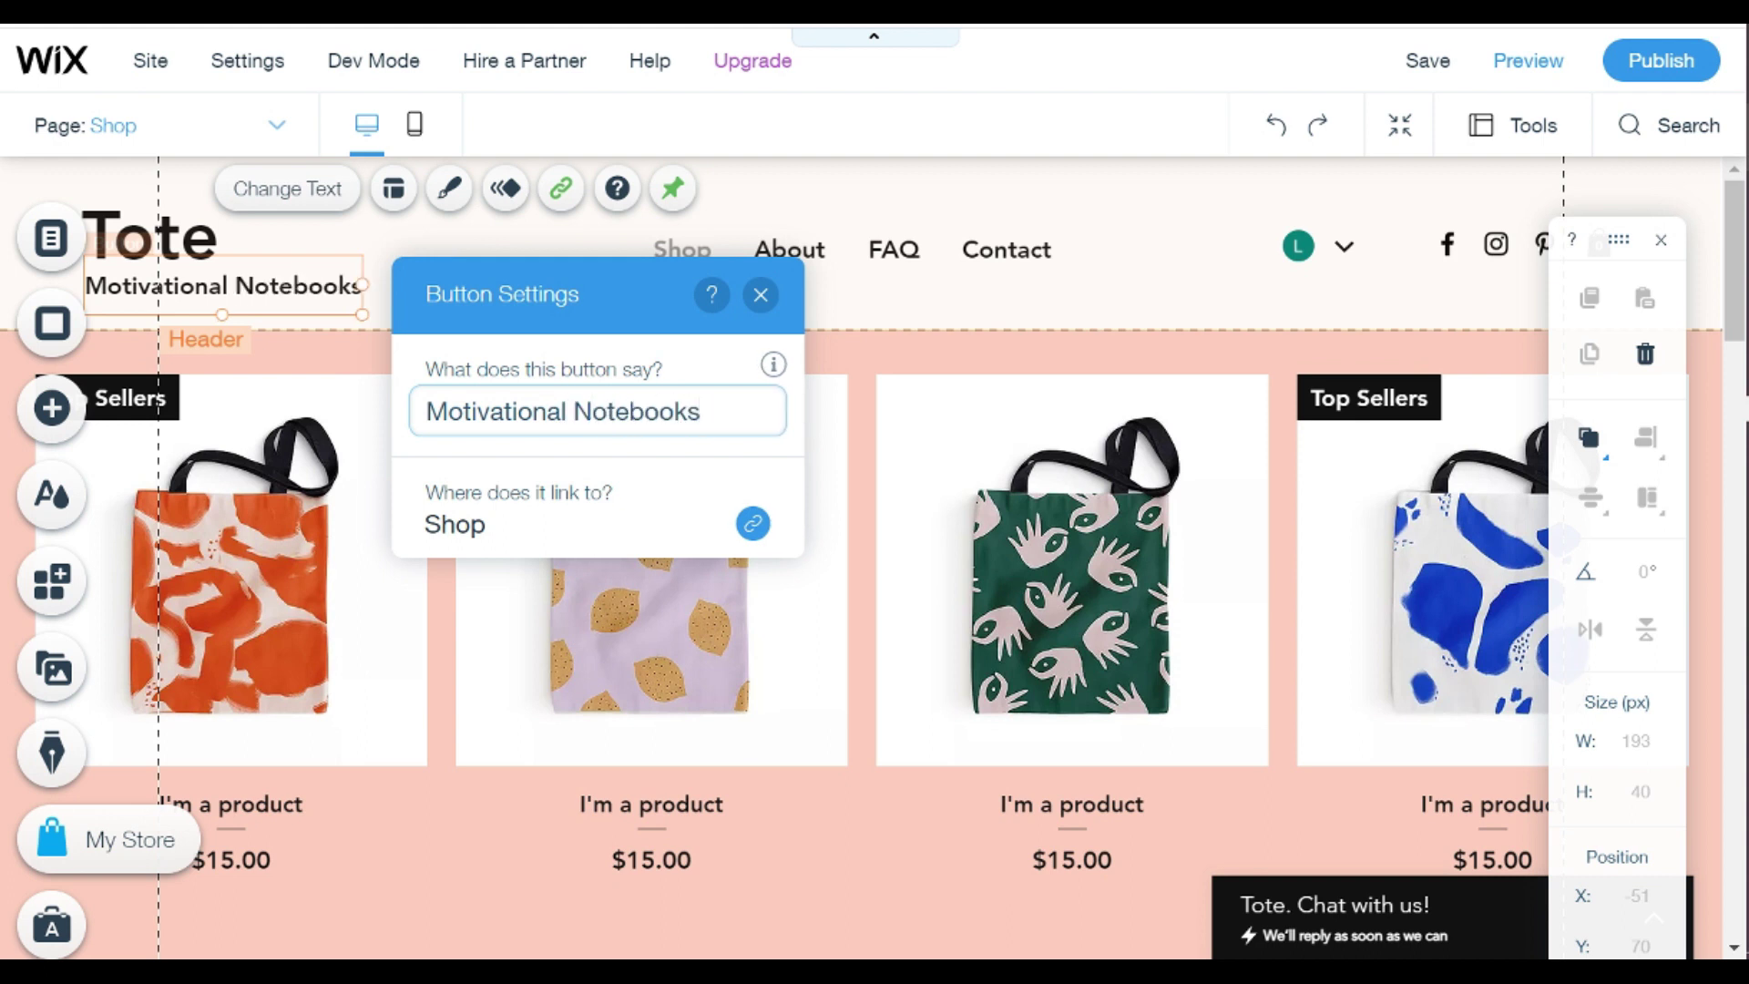
left_click(761, 294)
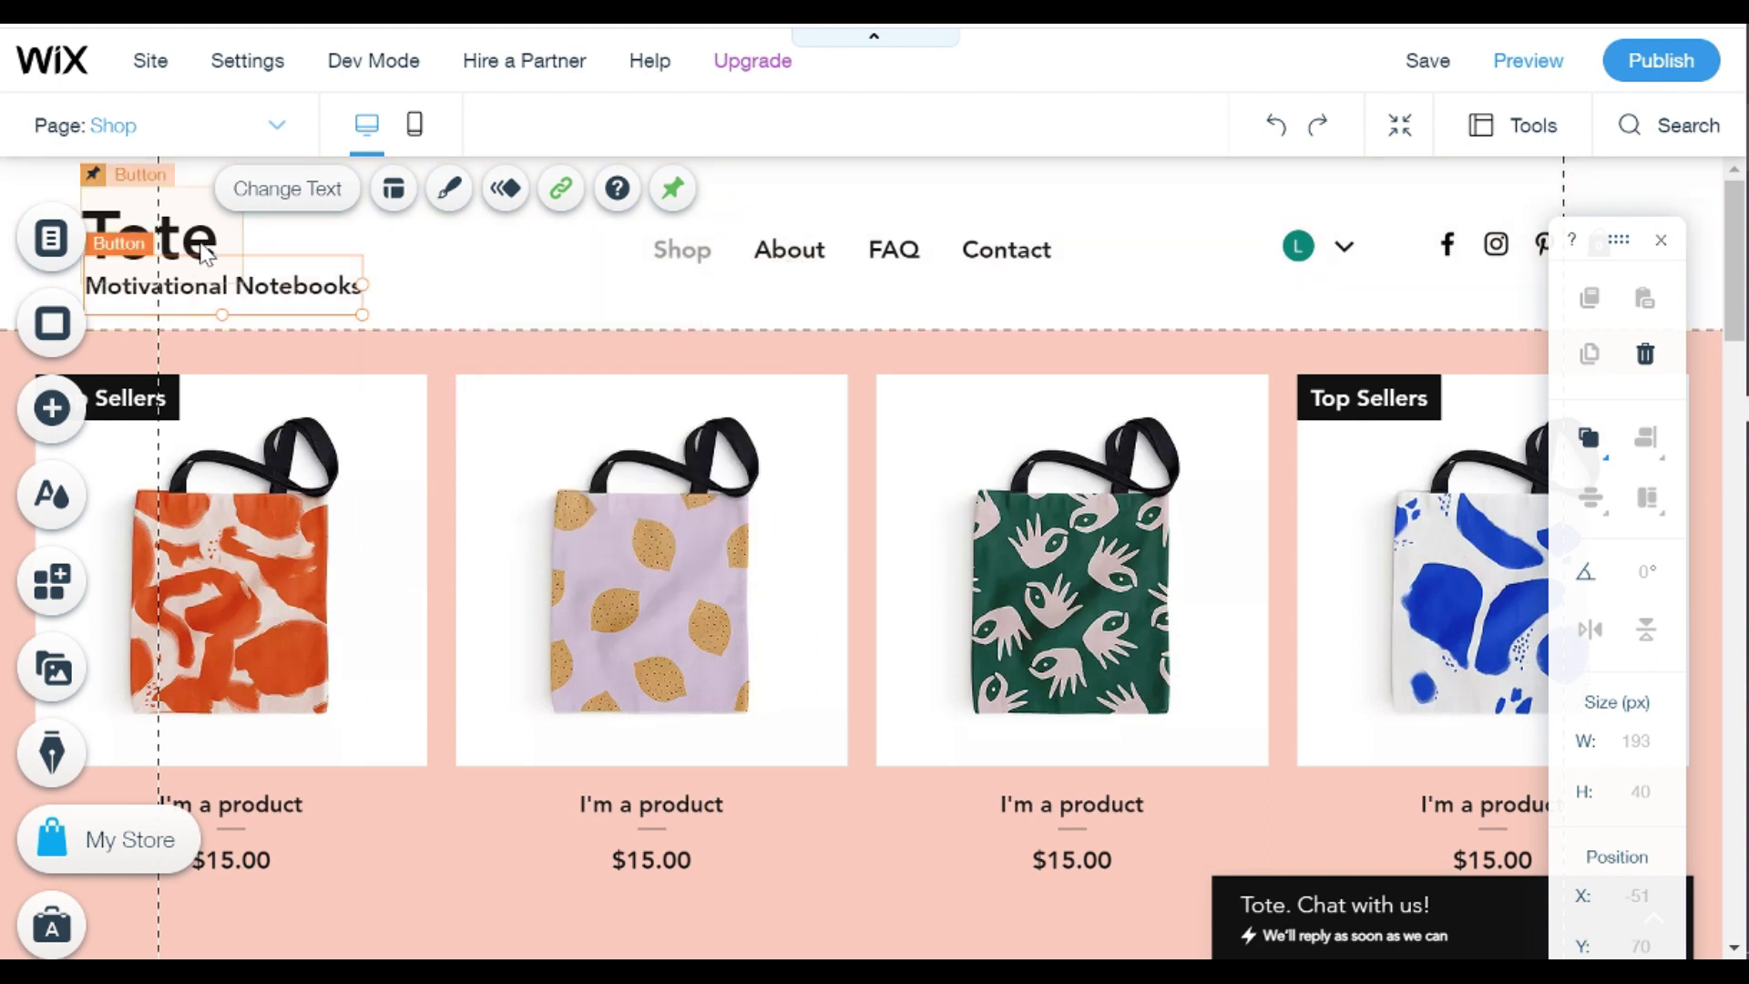
Step: Replace the site title 'Tote' with 'LC'
left_click_drag(363, 258, 255, 214)
left_click(266, 363)
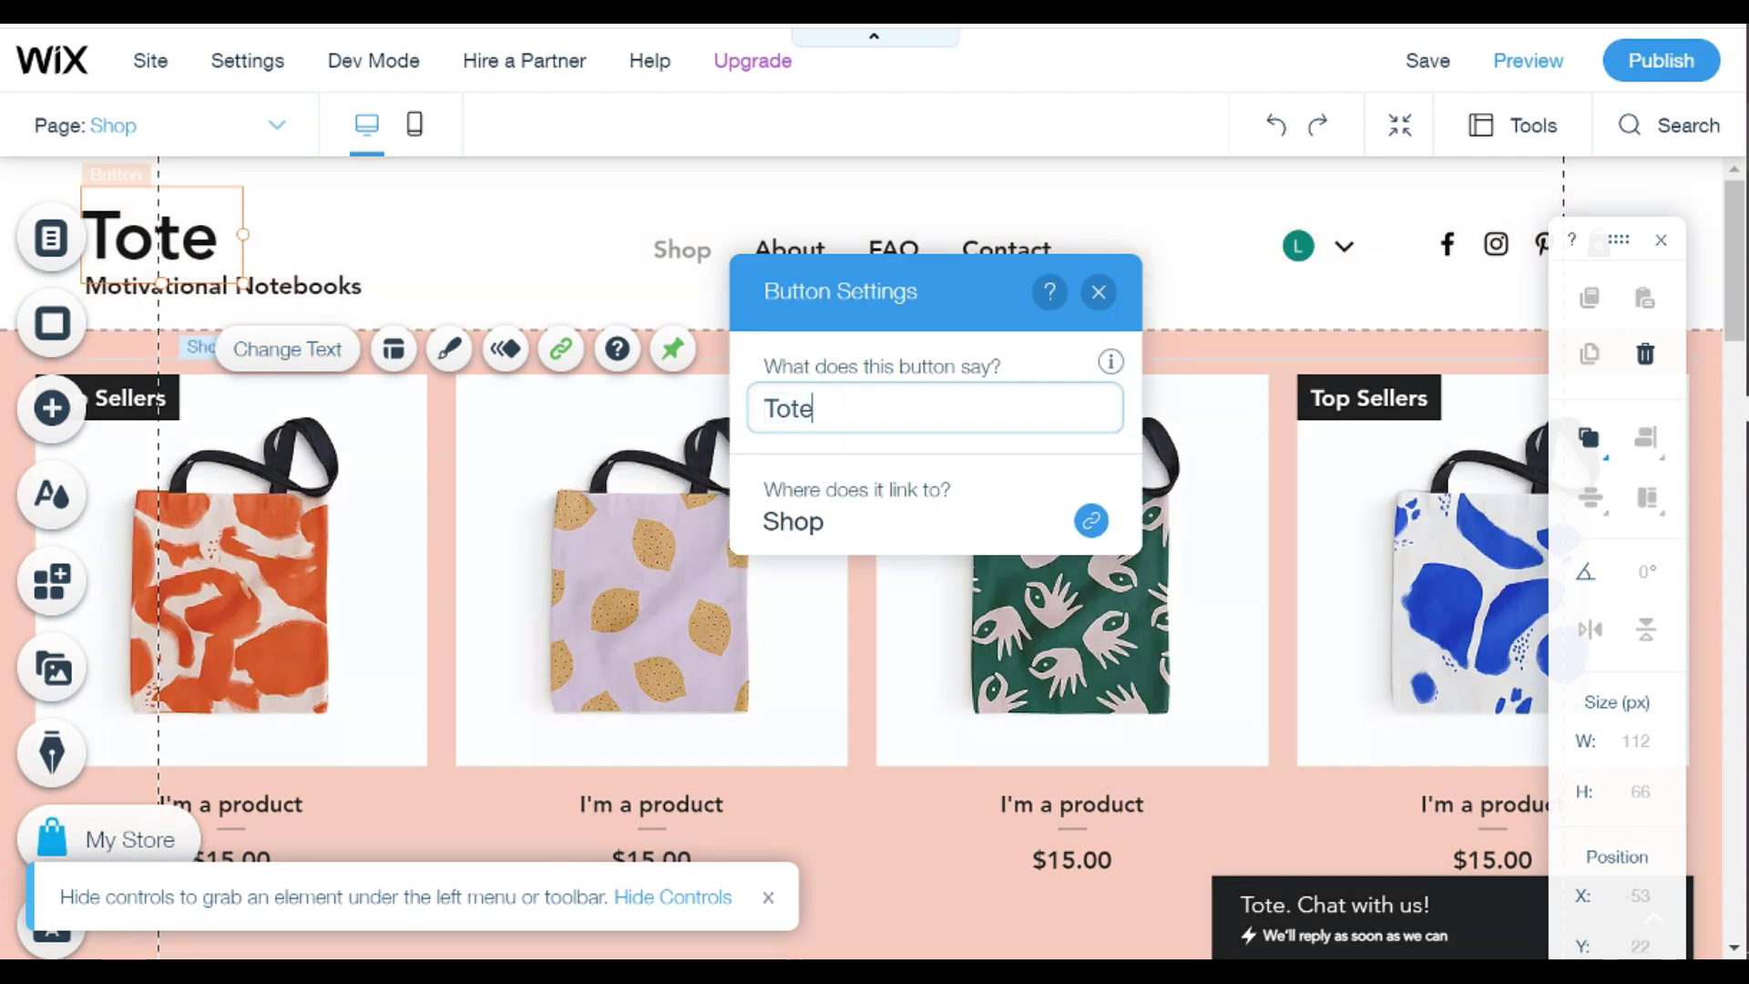
key("BackSpace")
key("BackSpace")
type("LC")
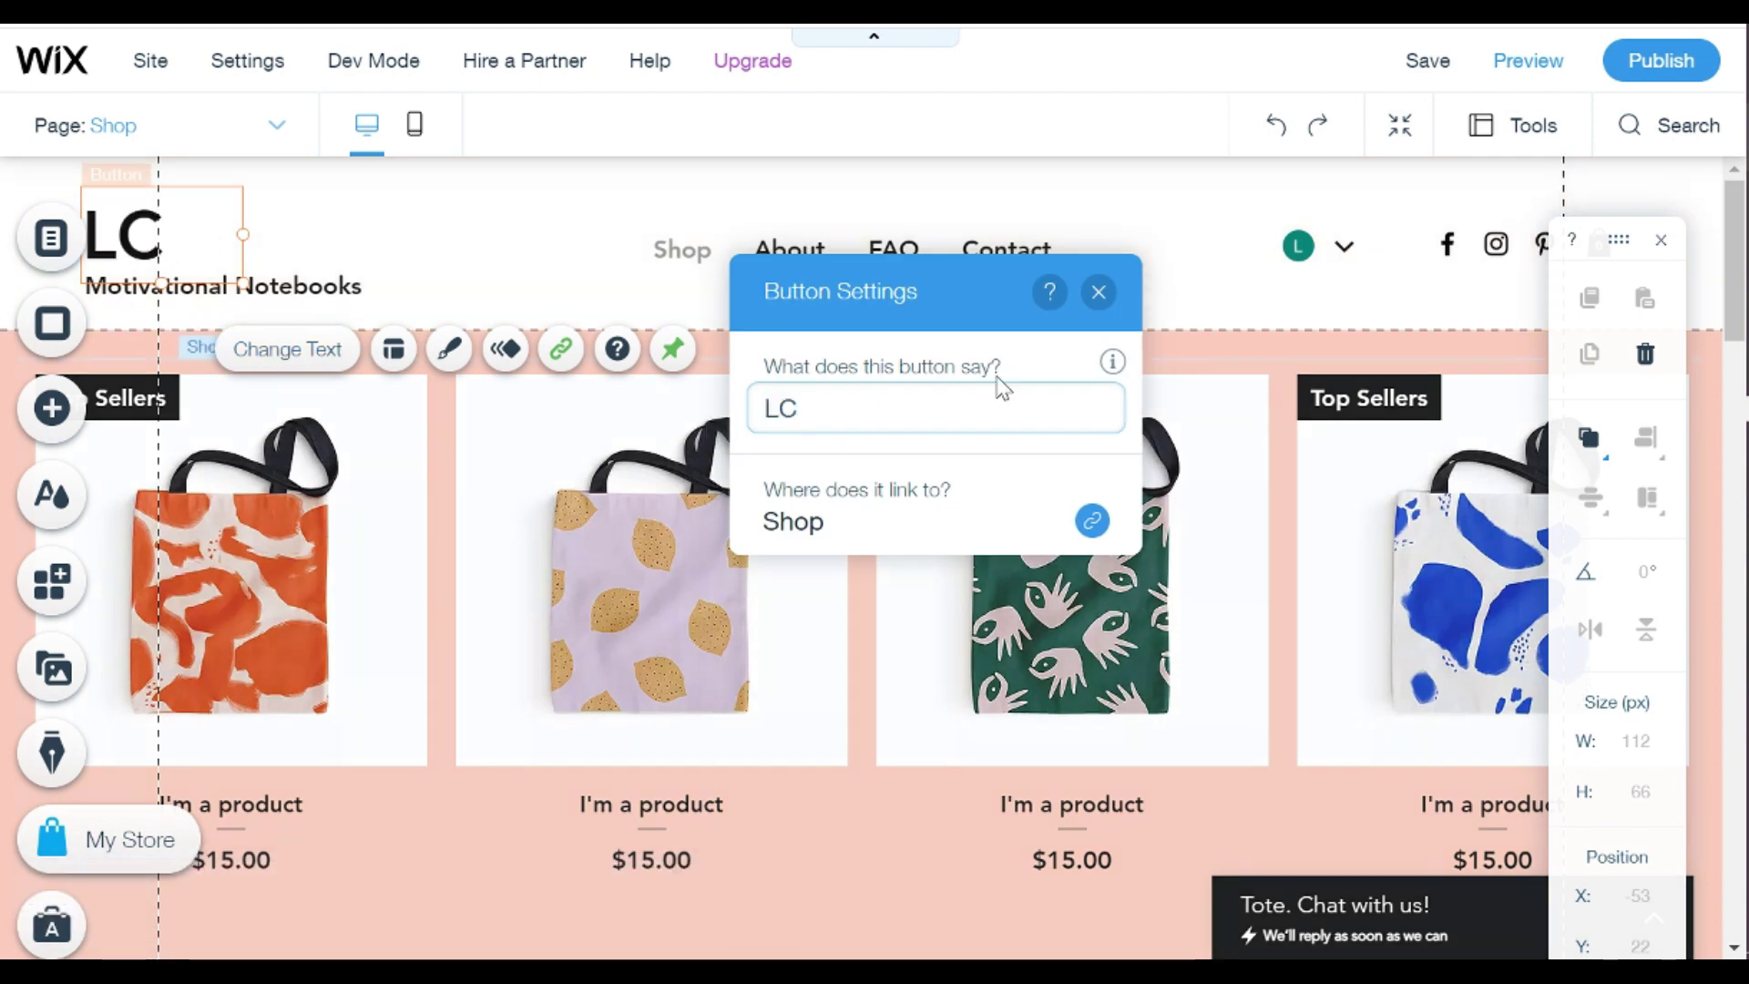
left_click(1099, 292)
Step: Look over the site menu pages and the About page options, then close the panel
scroll(394, 828, "down", 5)
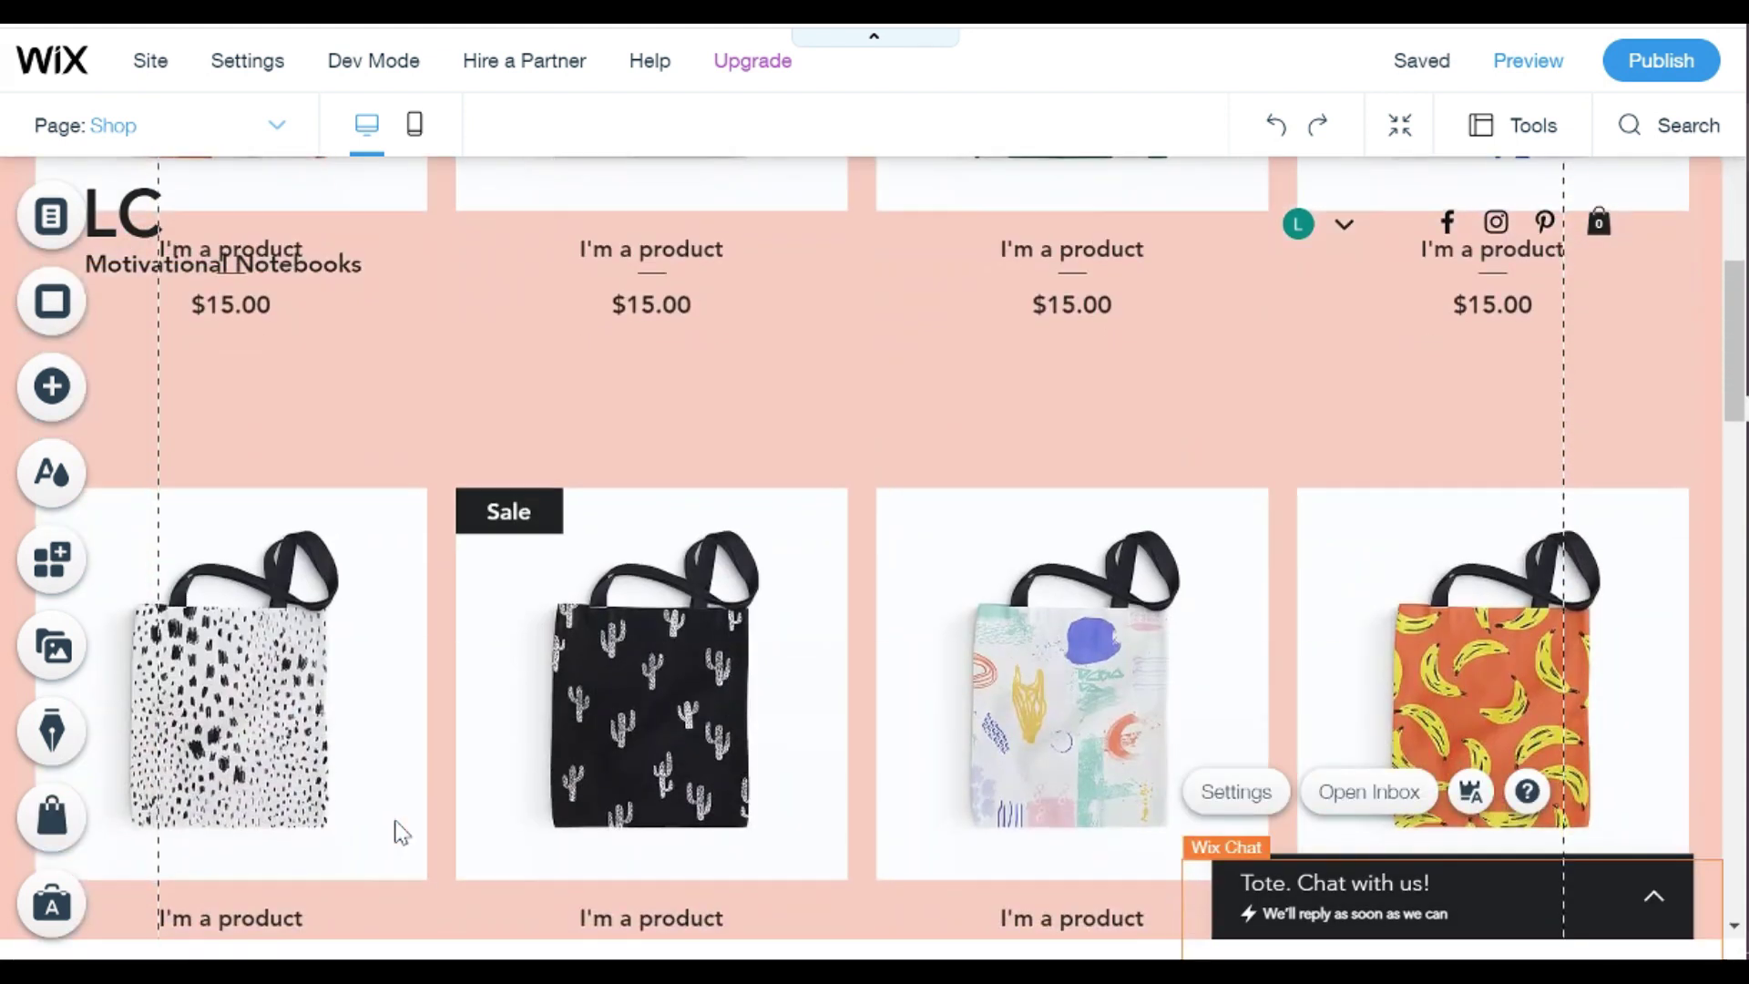
scroll(395, 828, "up", 5)
left_click(1001, 250)
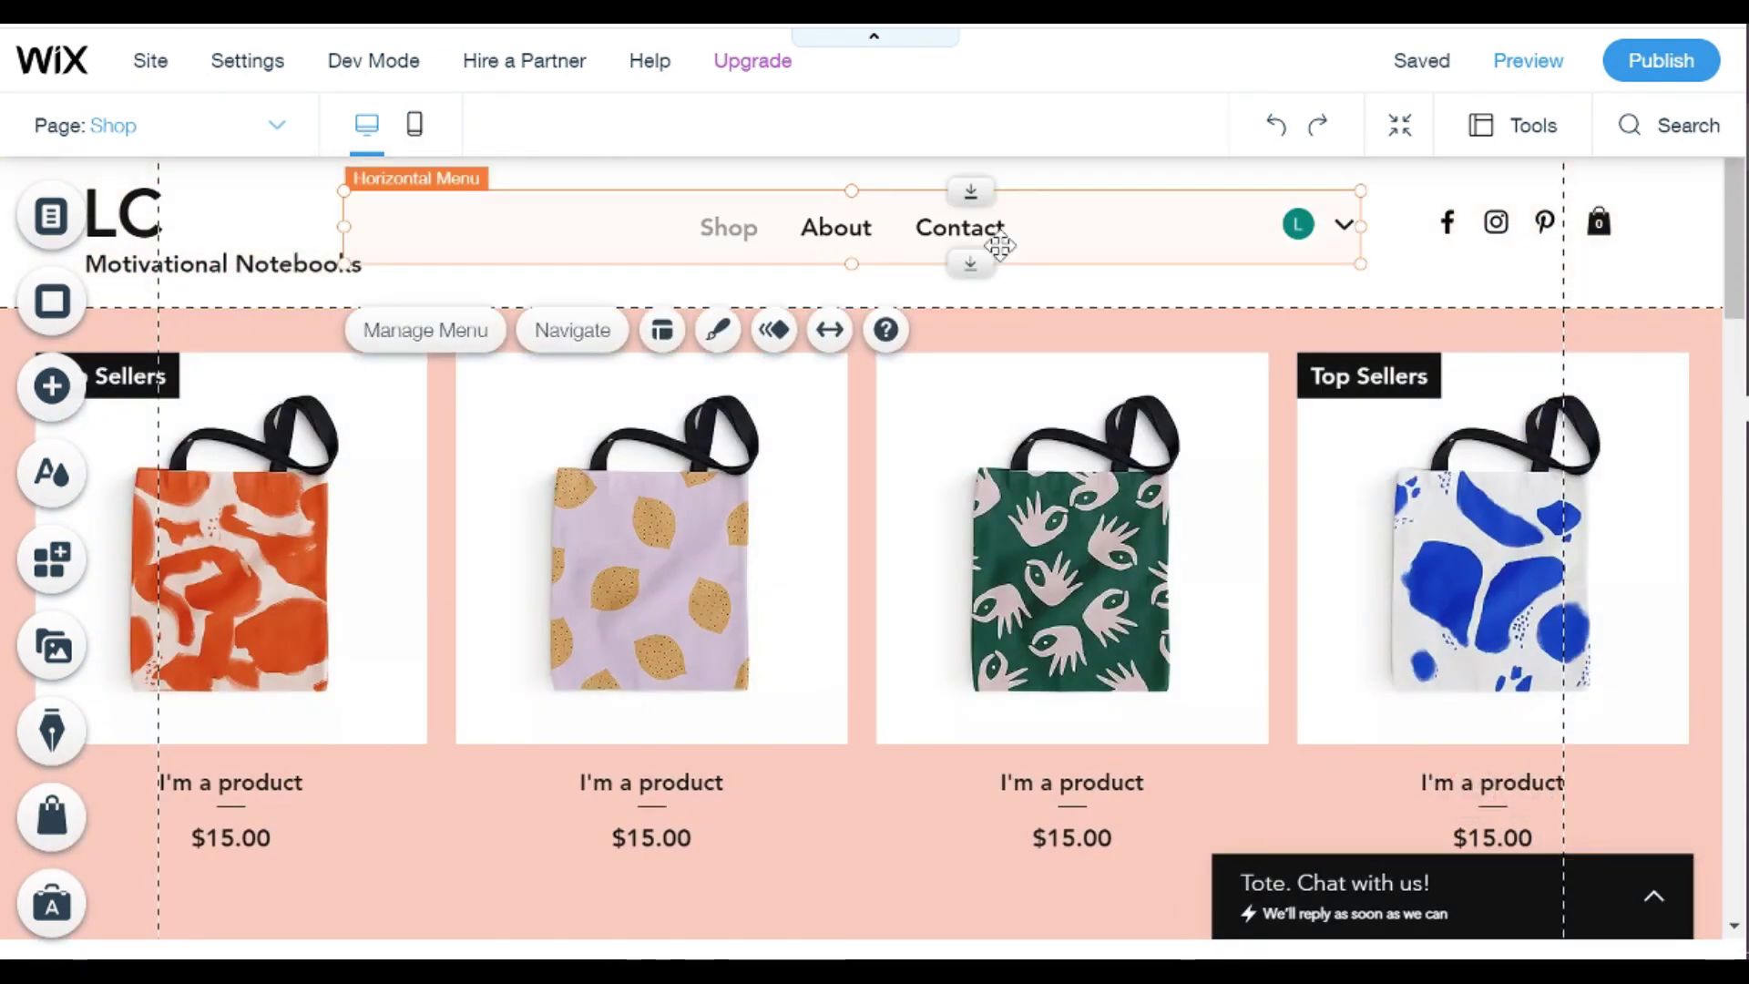
left_click(572, 331)
left_click(426, 331)
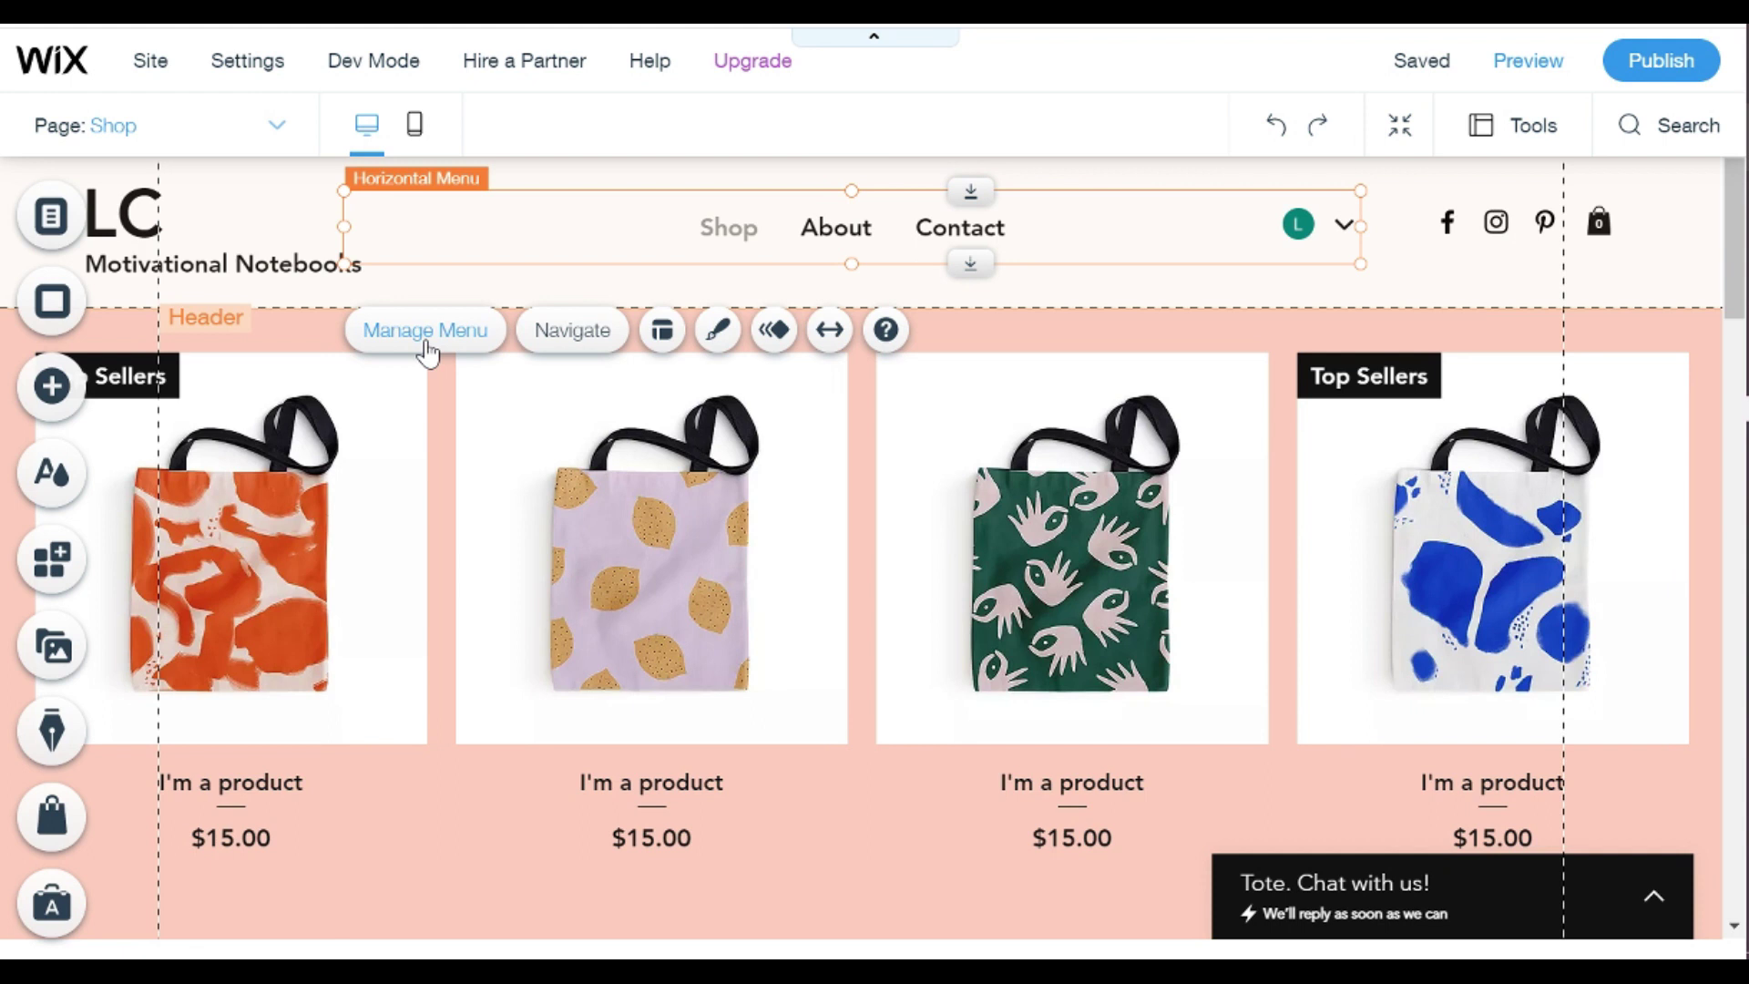
left_click(763, 370)
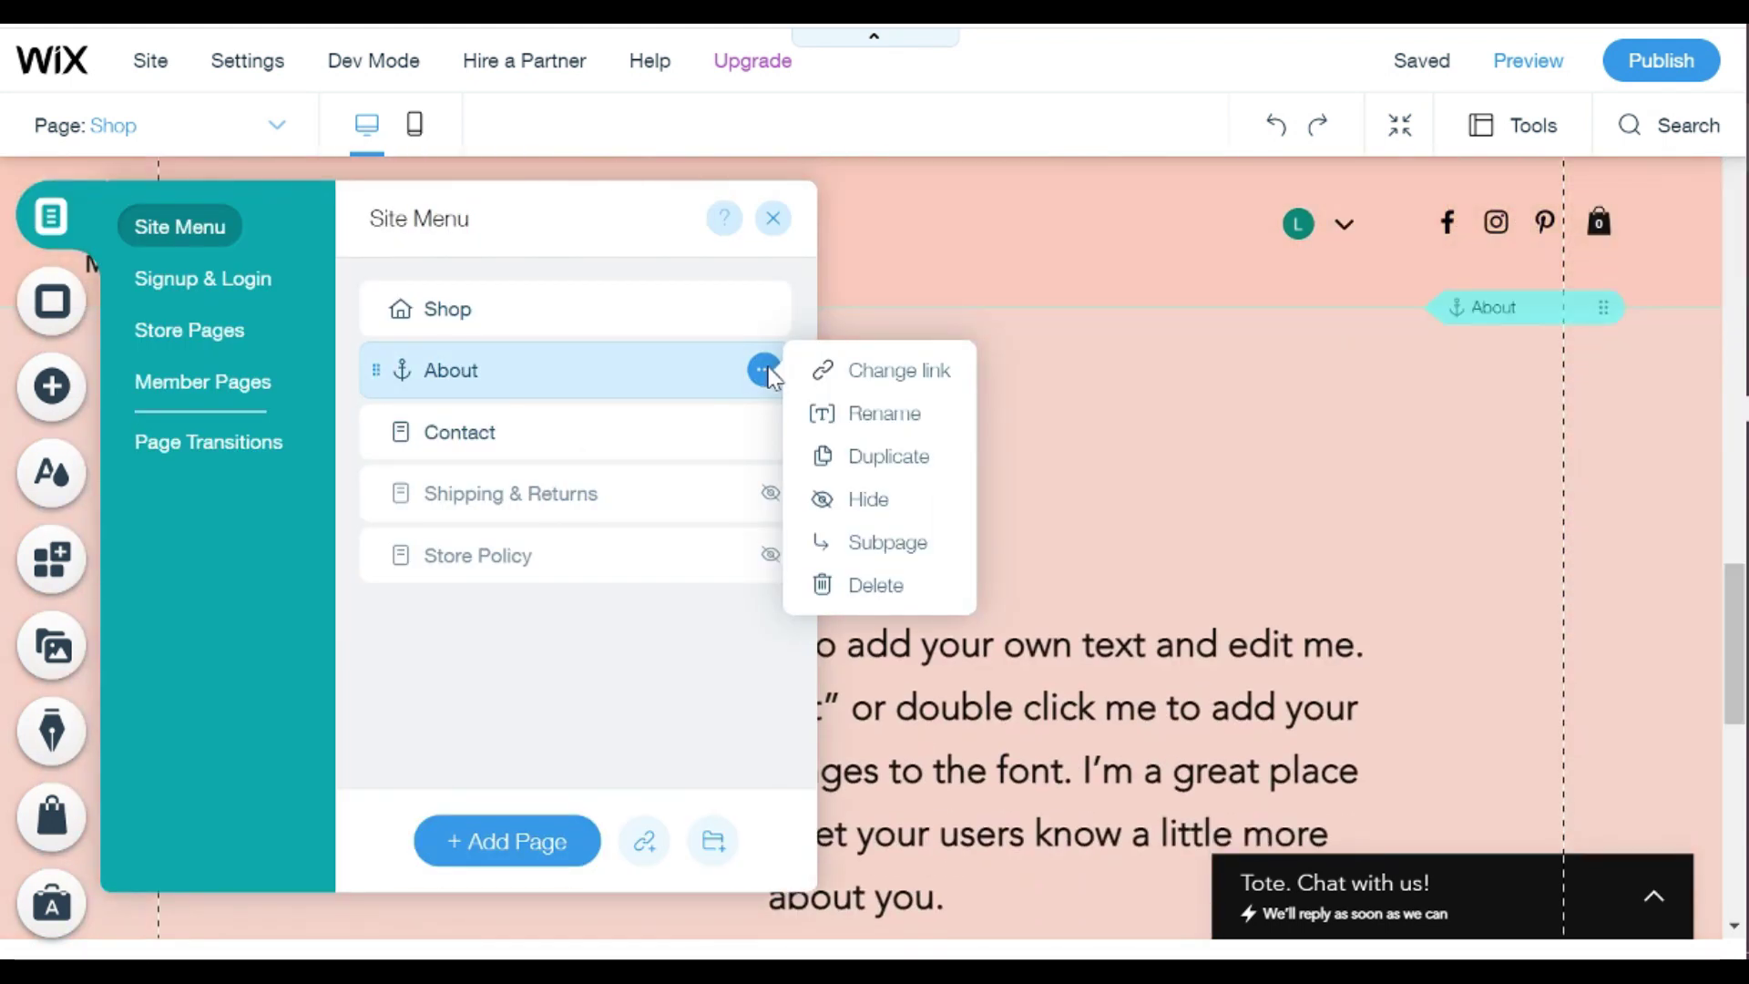
left_click(1159, 435)
left_click(772, 218)
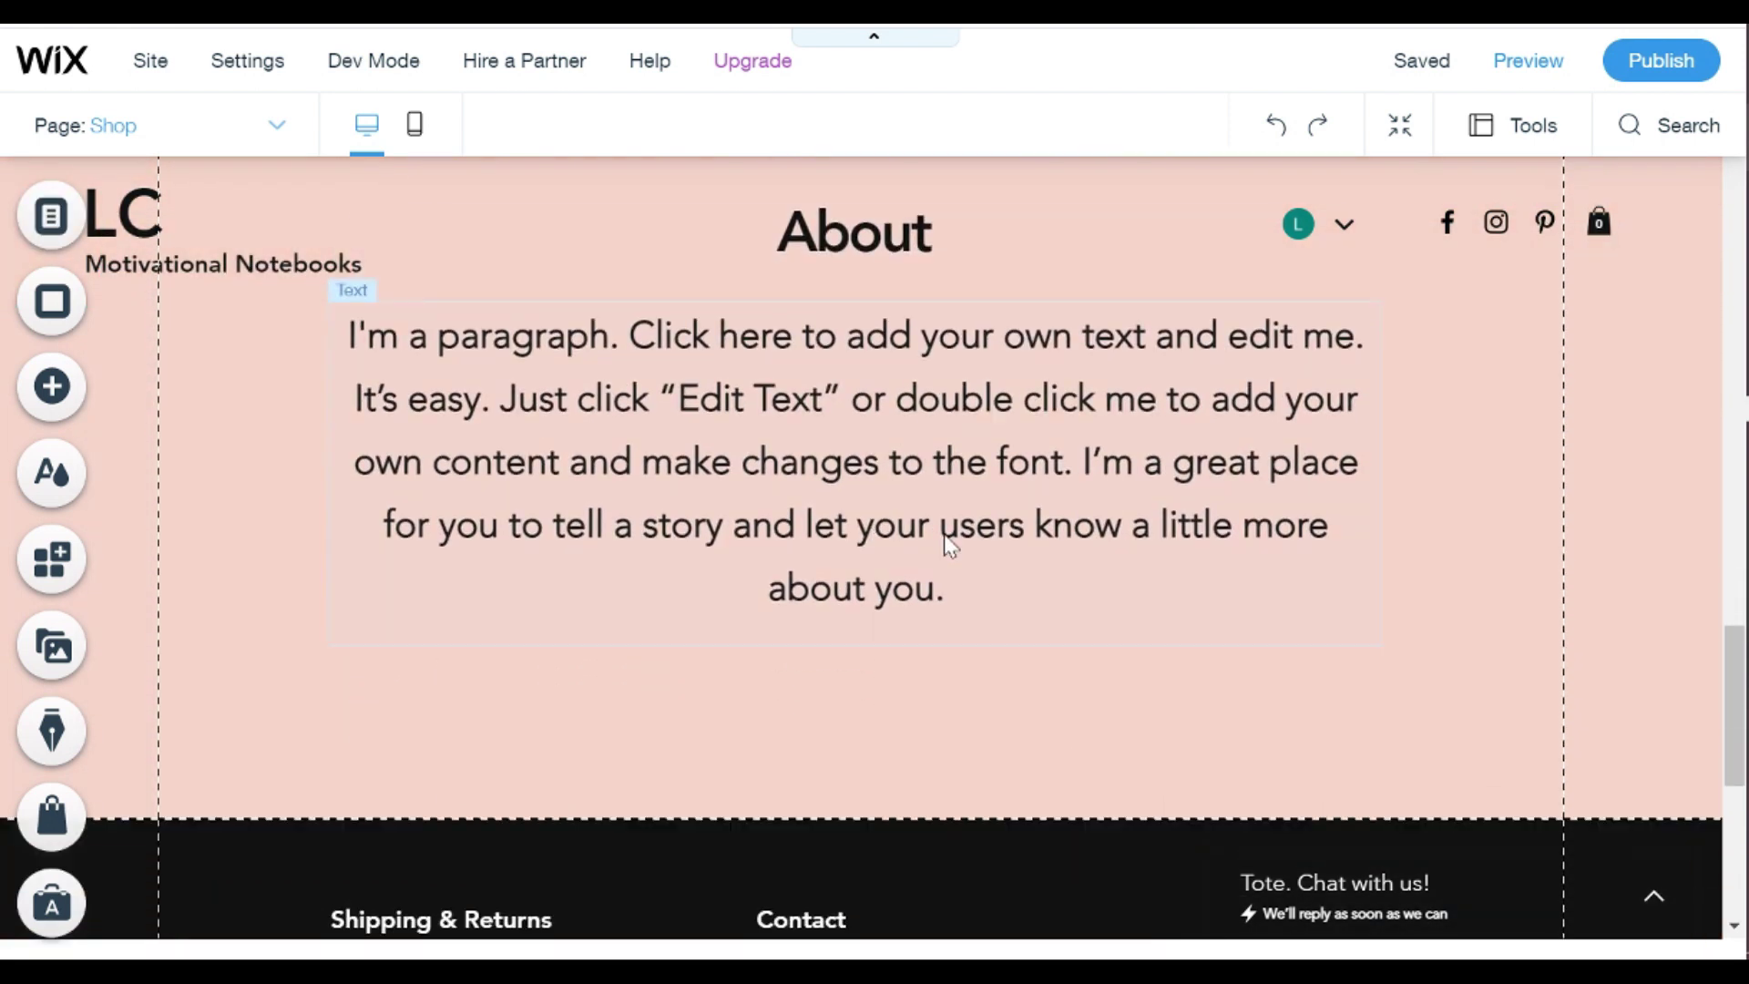
Step: Replace the About placeholder with a 'Hi there! My name is…' greeting and the pasted notebook story
left_click(946, 535)
scroll(953, 560, "up", 1)
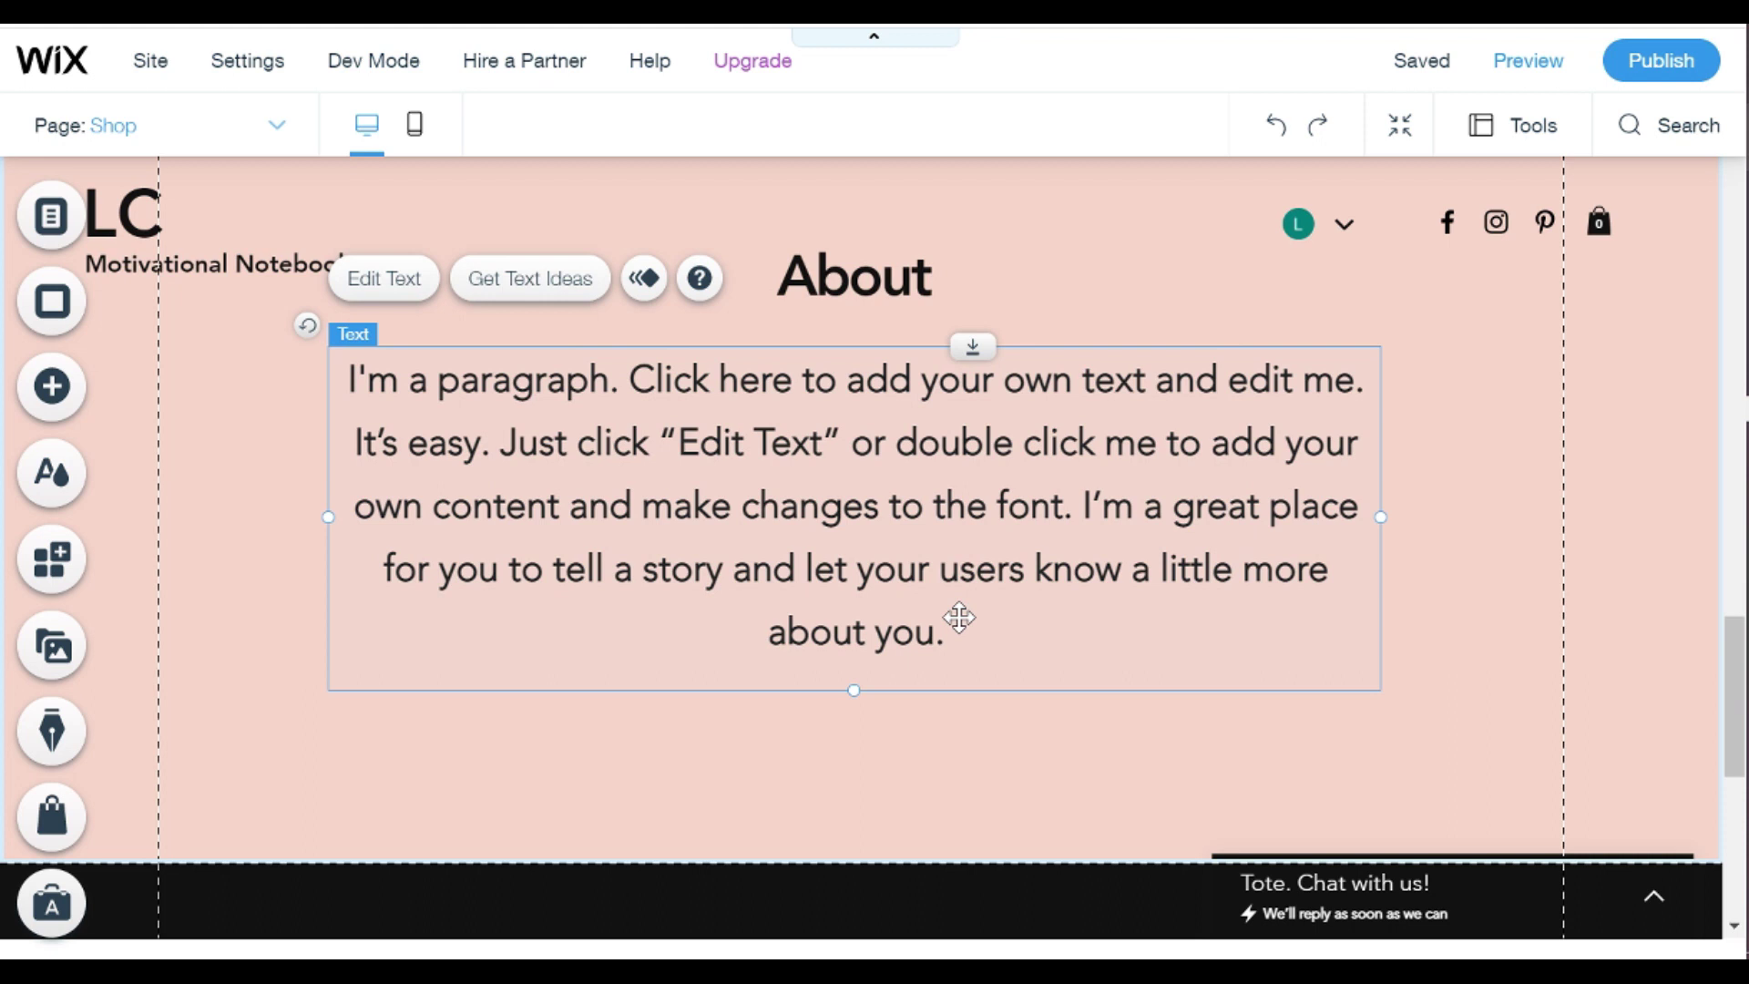
double_click(959, 617)
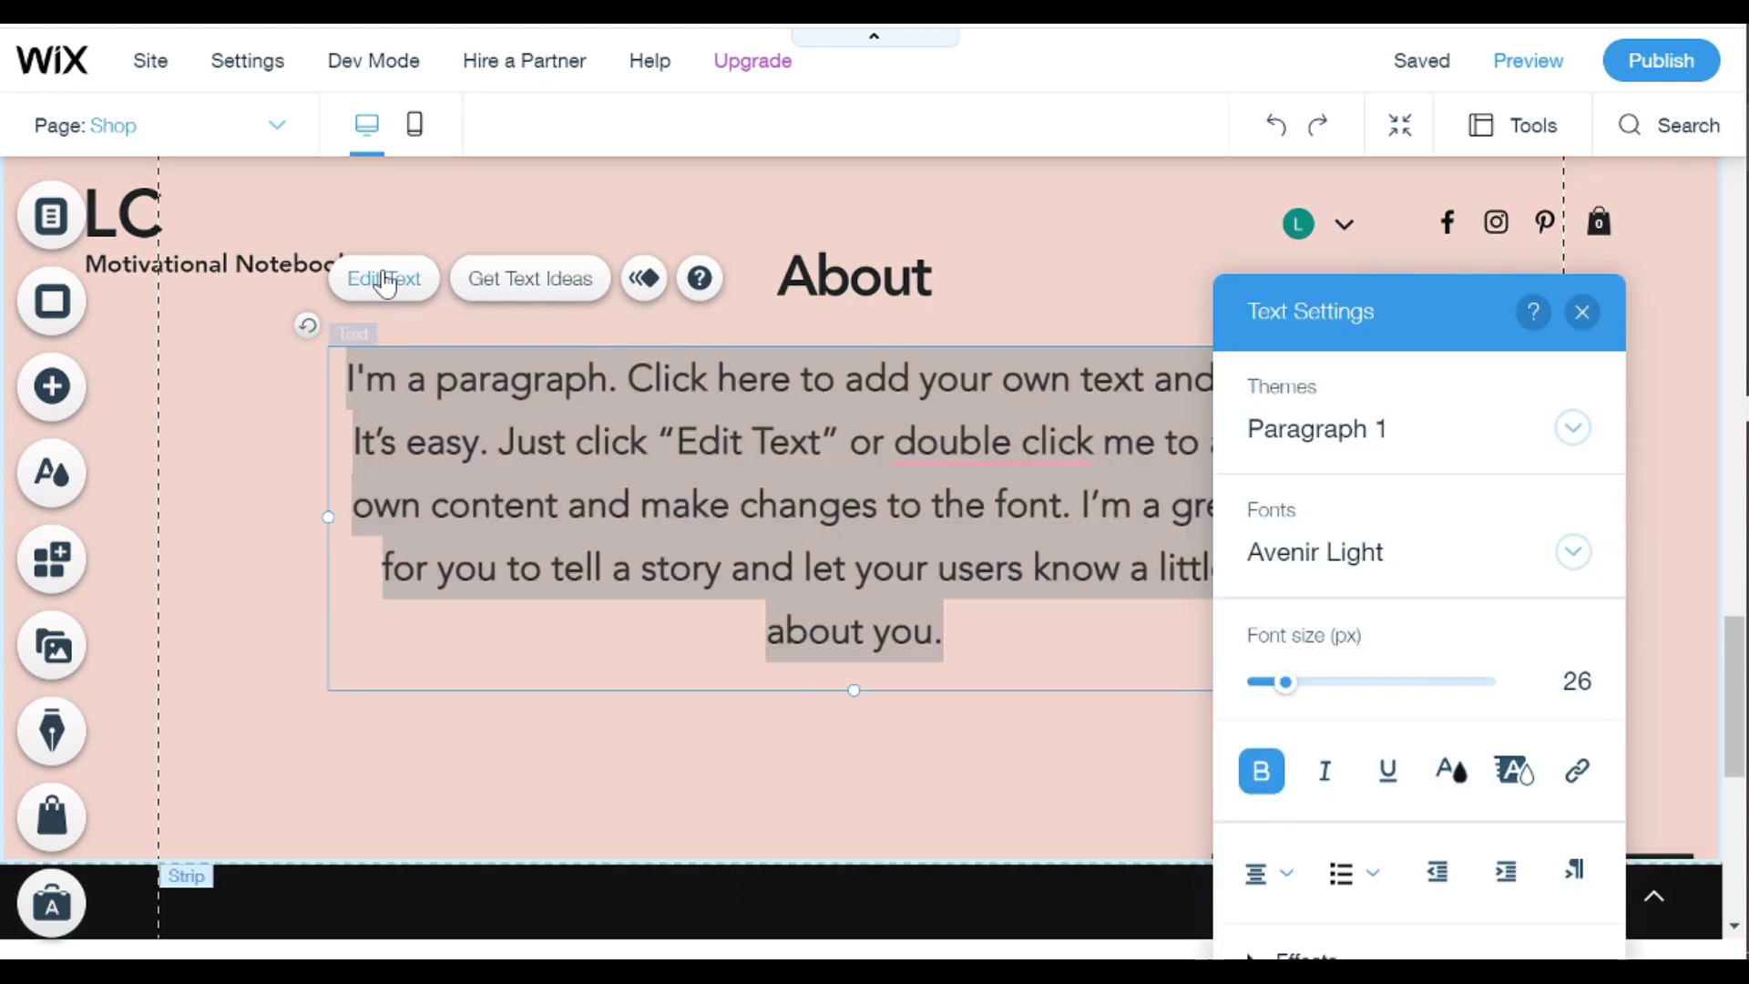
left_click(945, 503)
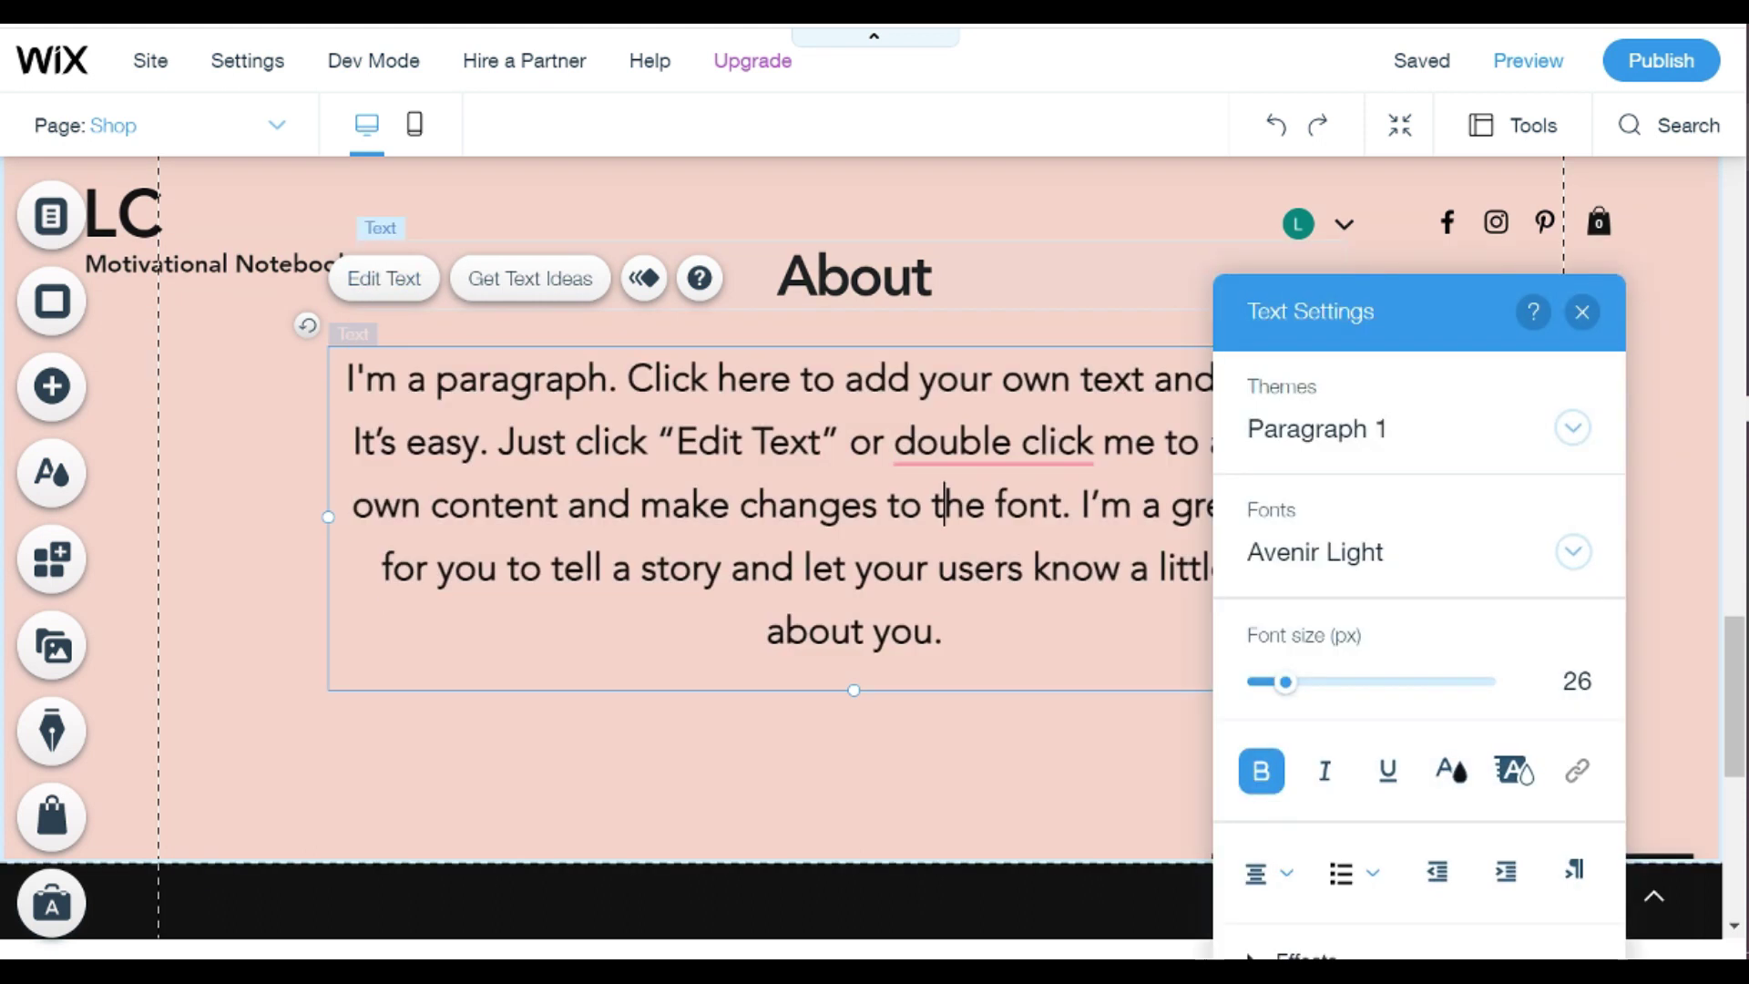
left_click_drag(948, 642, 320, 373)
type("Hi the")
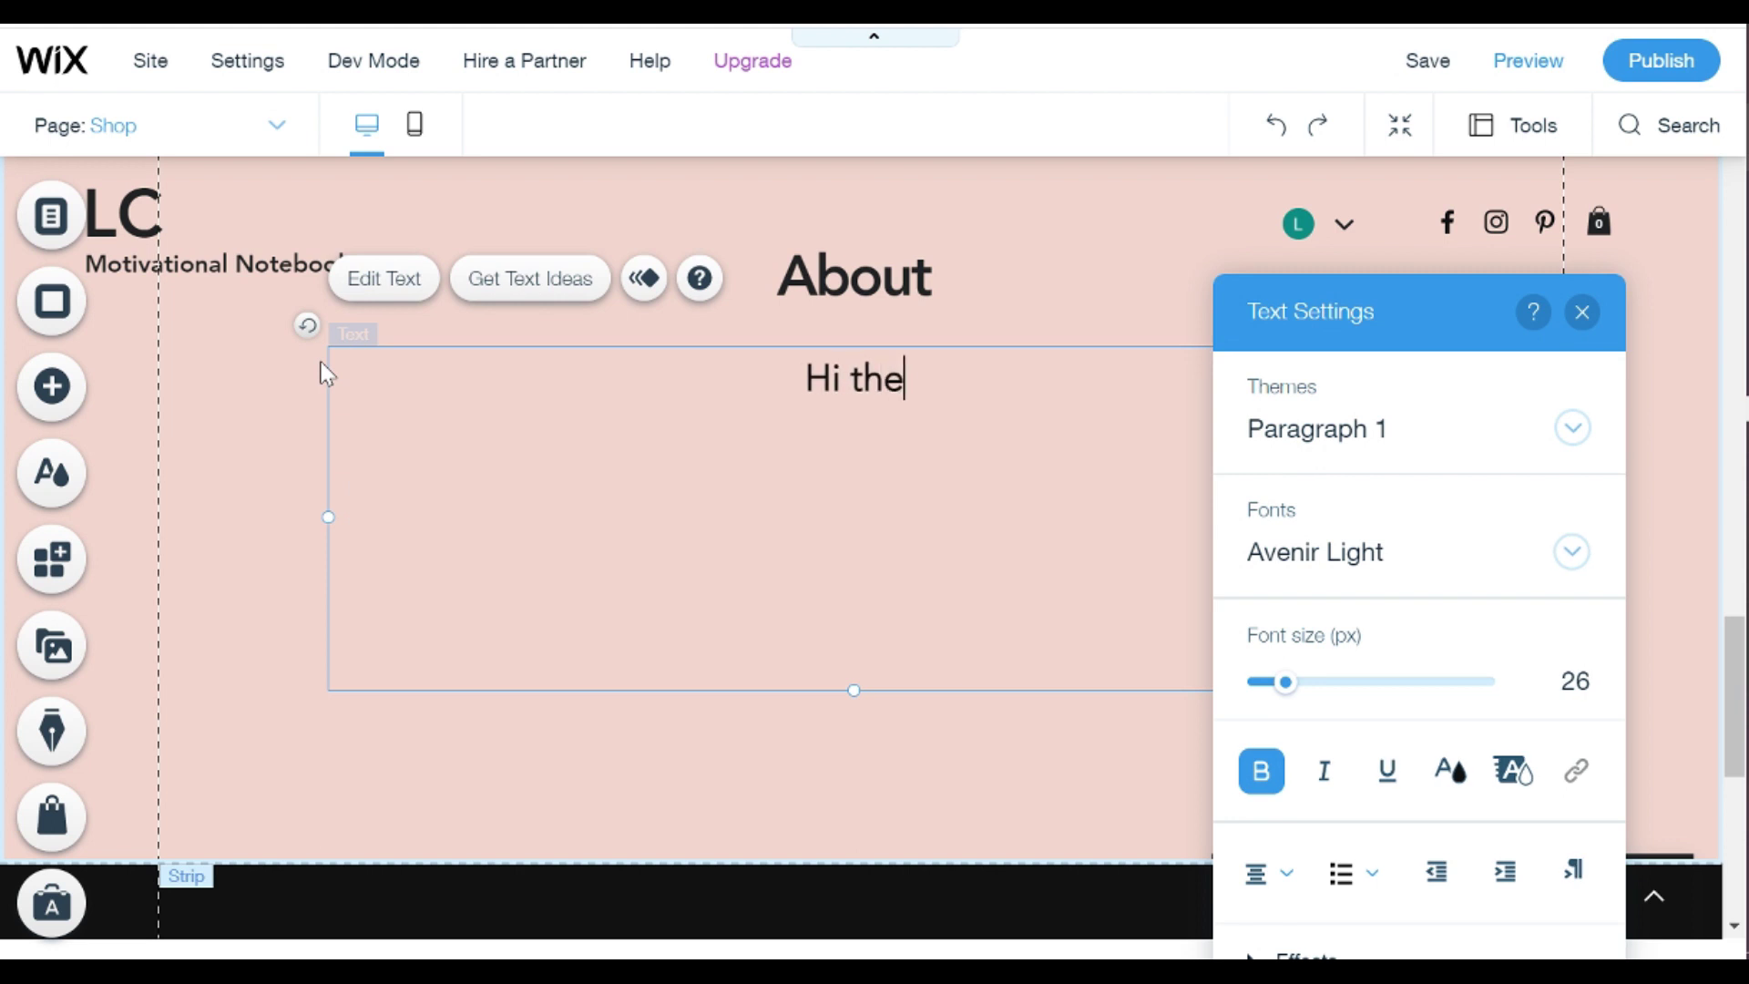
type("re! My name is")
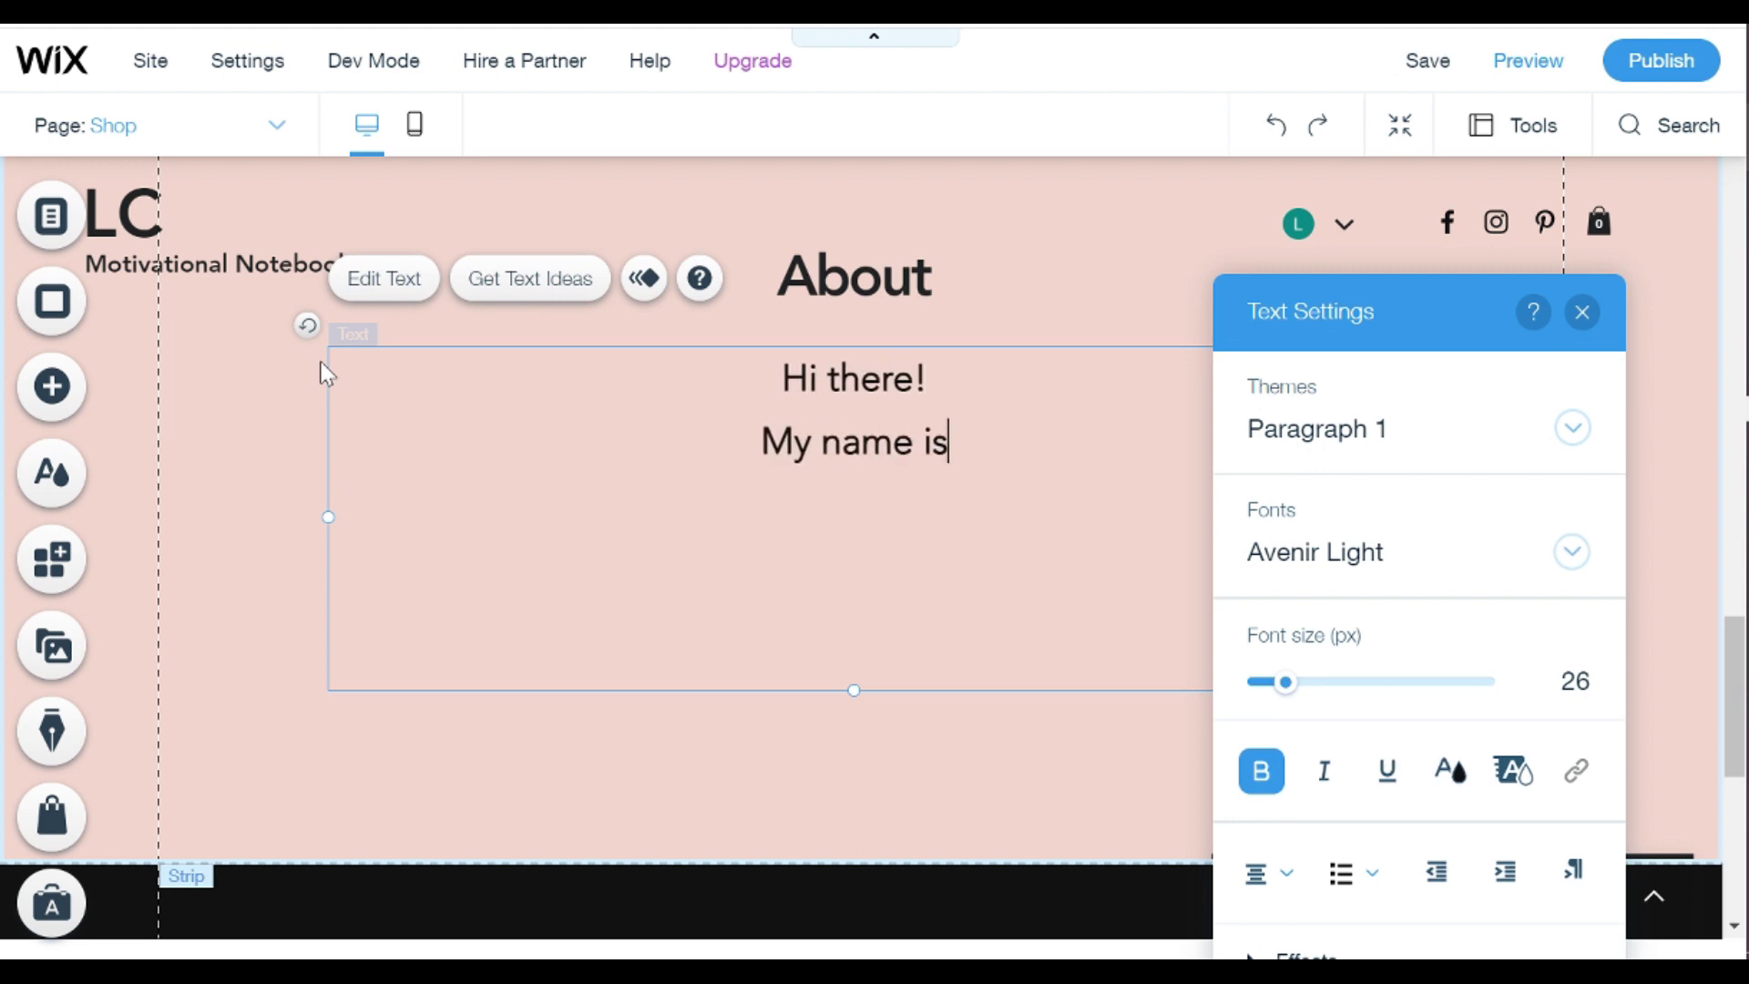
type(" Lex")
type("i and I am the CEO behind ___. I was so obsessed with notebooks, I decided to make my own! I like to keep track of my to-dos, business goals, keeps track of my sales, and more! Hope you become as obsessed as I am!  Thank you -Lexi")
left_click_drag(1397, 296, 1513, 225)
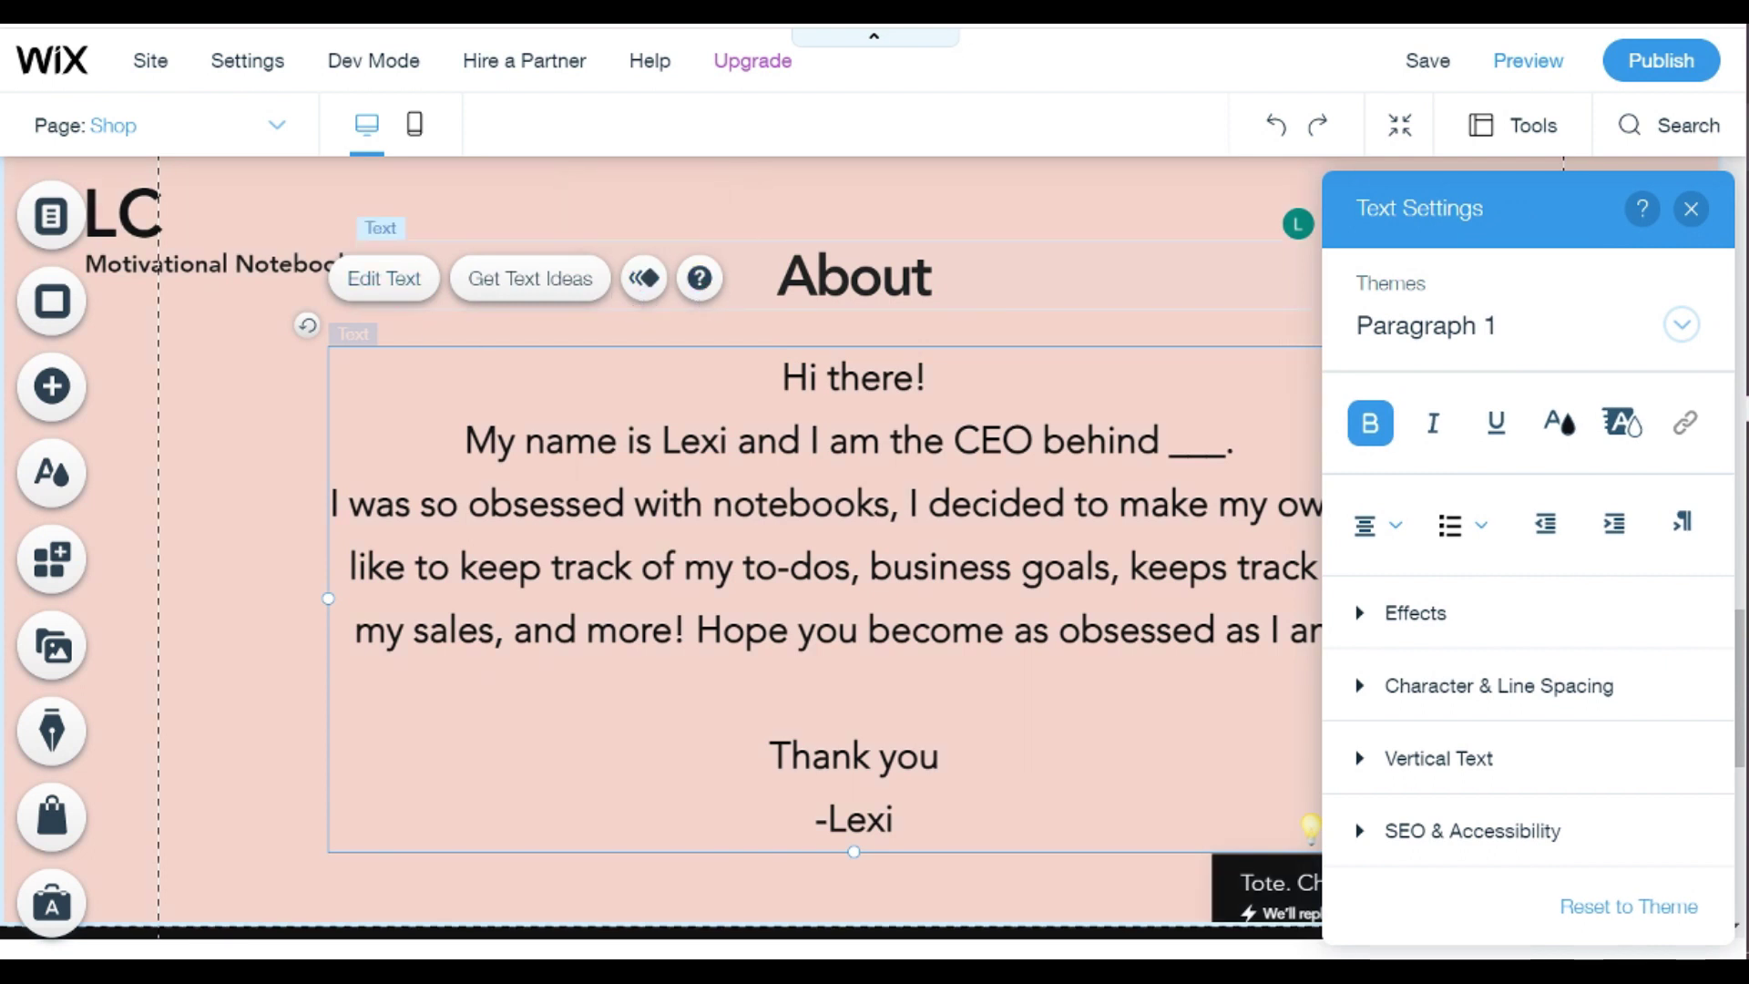
Step: Select the whole About introduction and try Arial as its font
key("ctrl+a")
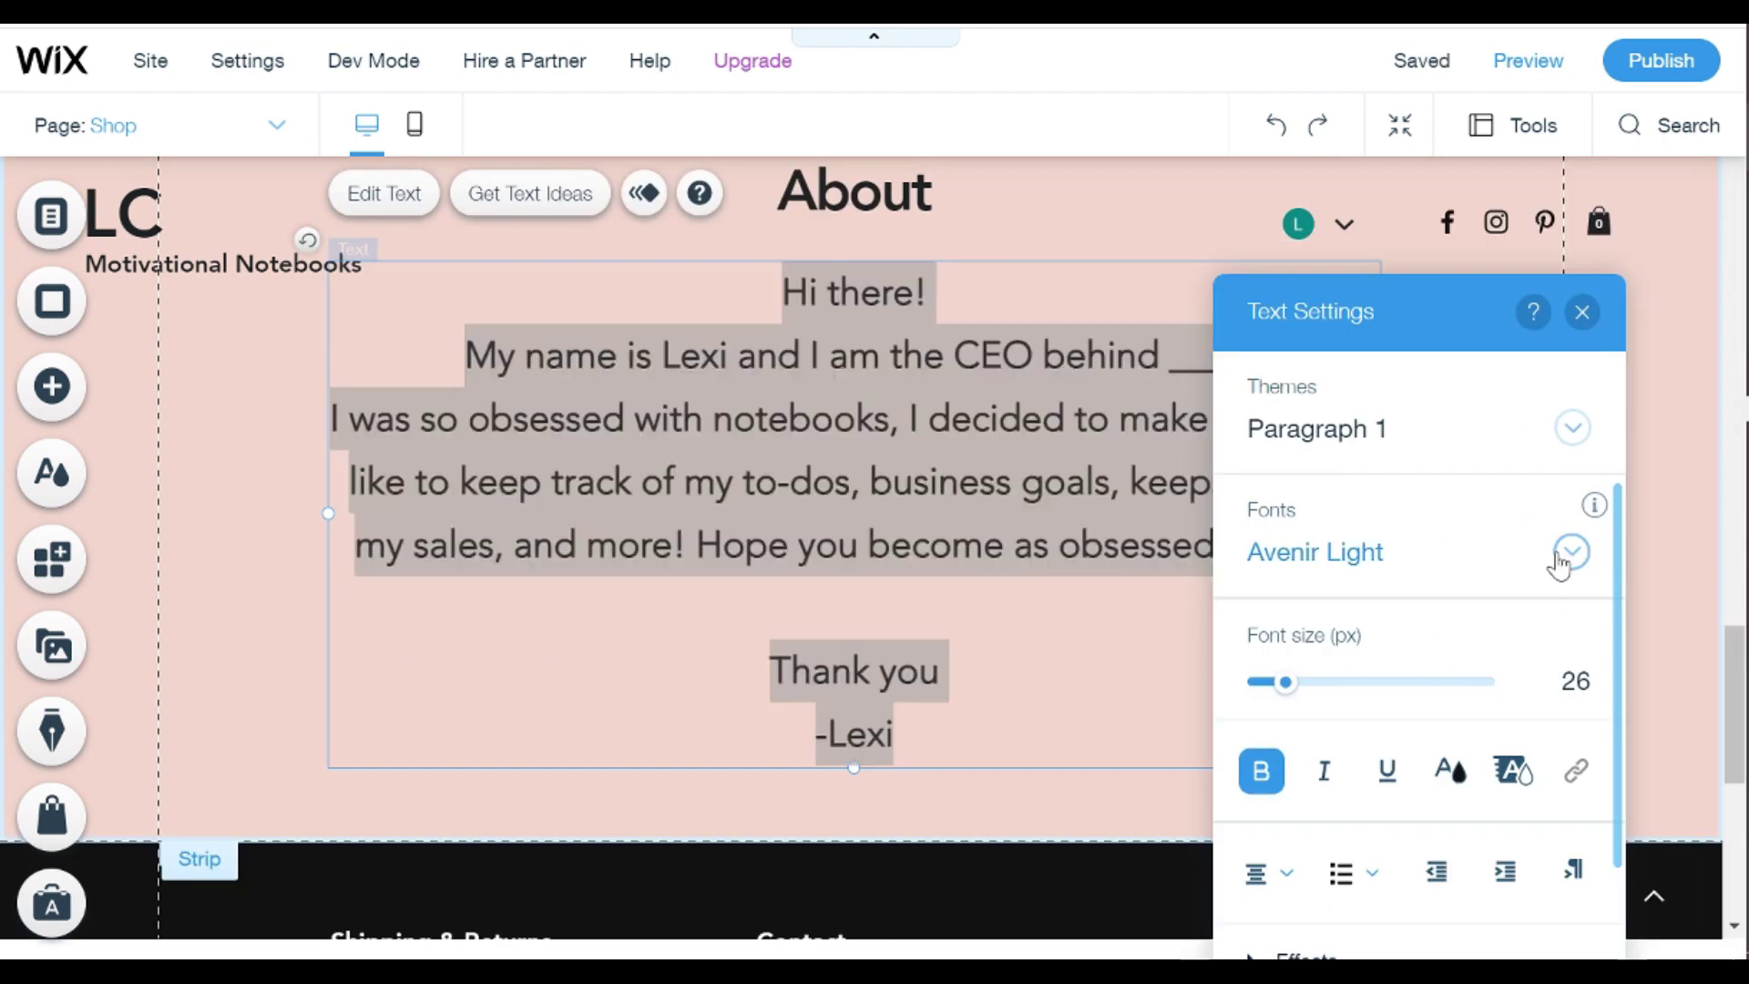
left_click(1367, 551)
scroll(1385, 671, "down", 1)
scroll(1396, 664, "up", 2)
scroll(1393, 664, "up", 3)
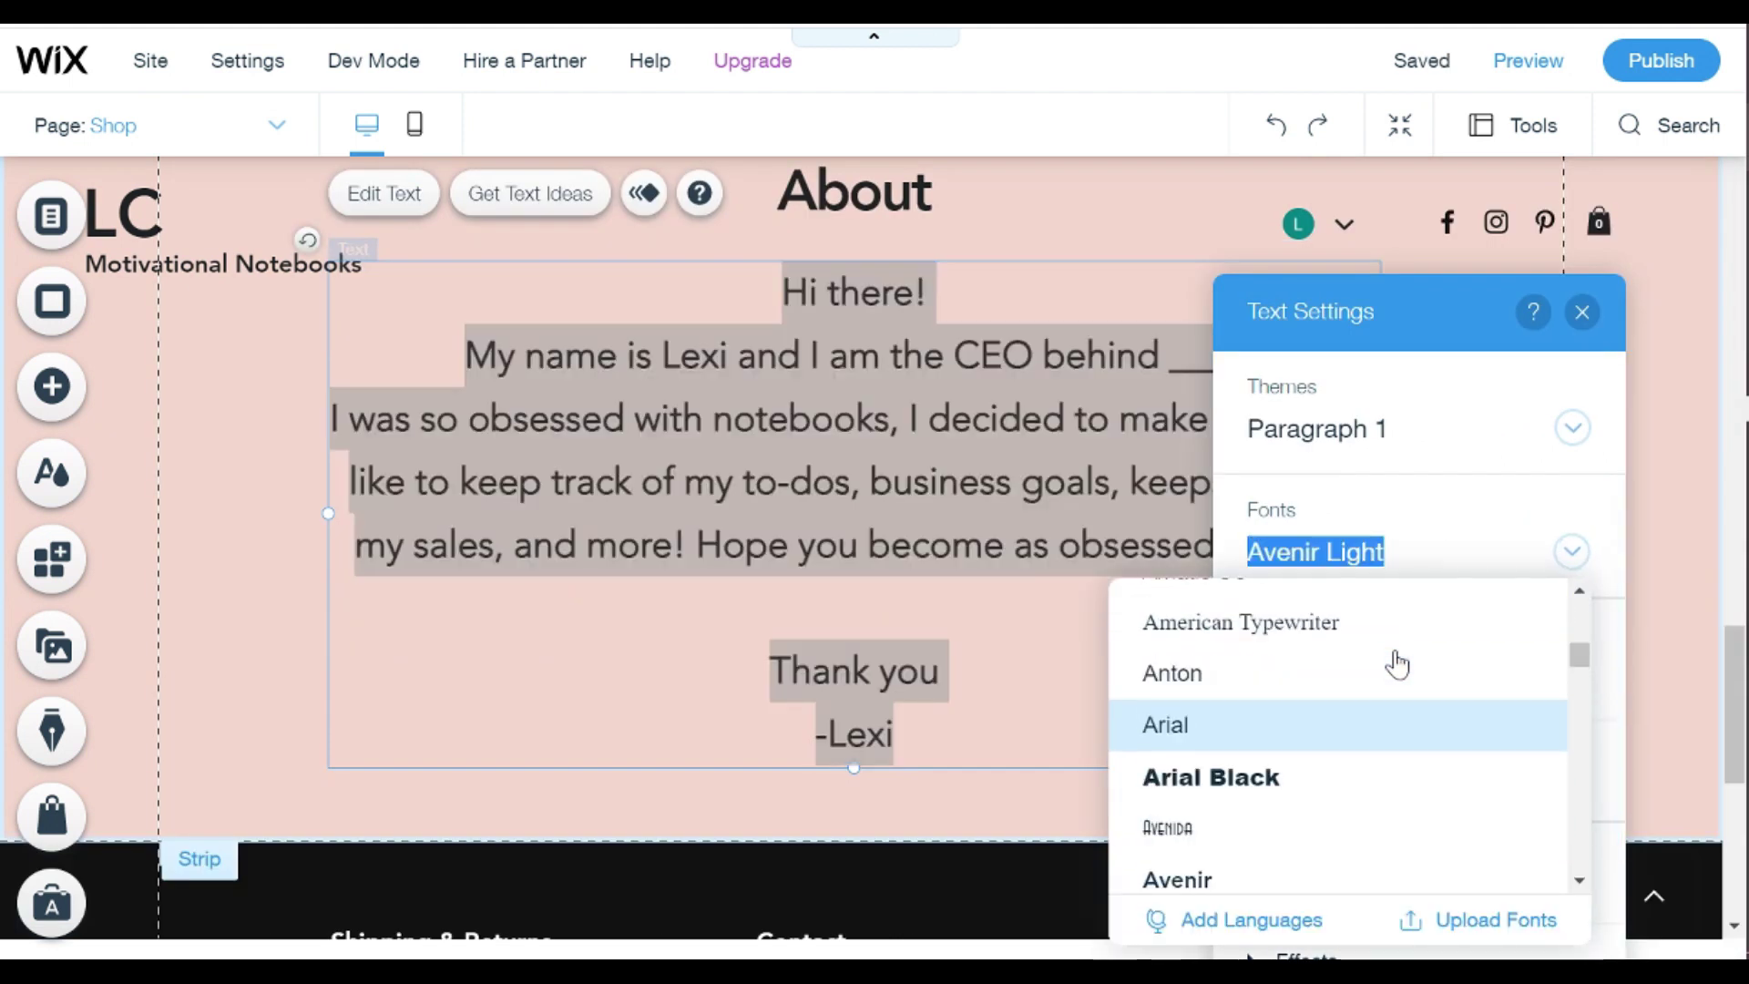
left_click(1239, 791)
Step: Switch the introduction to Playfair Display and remove bold
left_click(1562, 552)
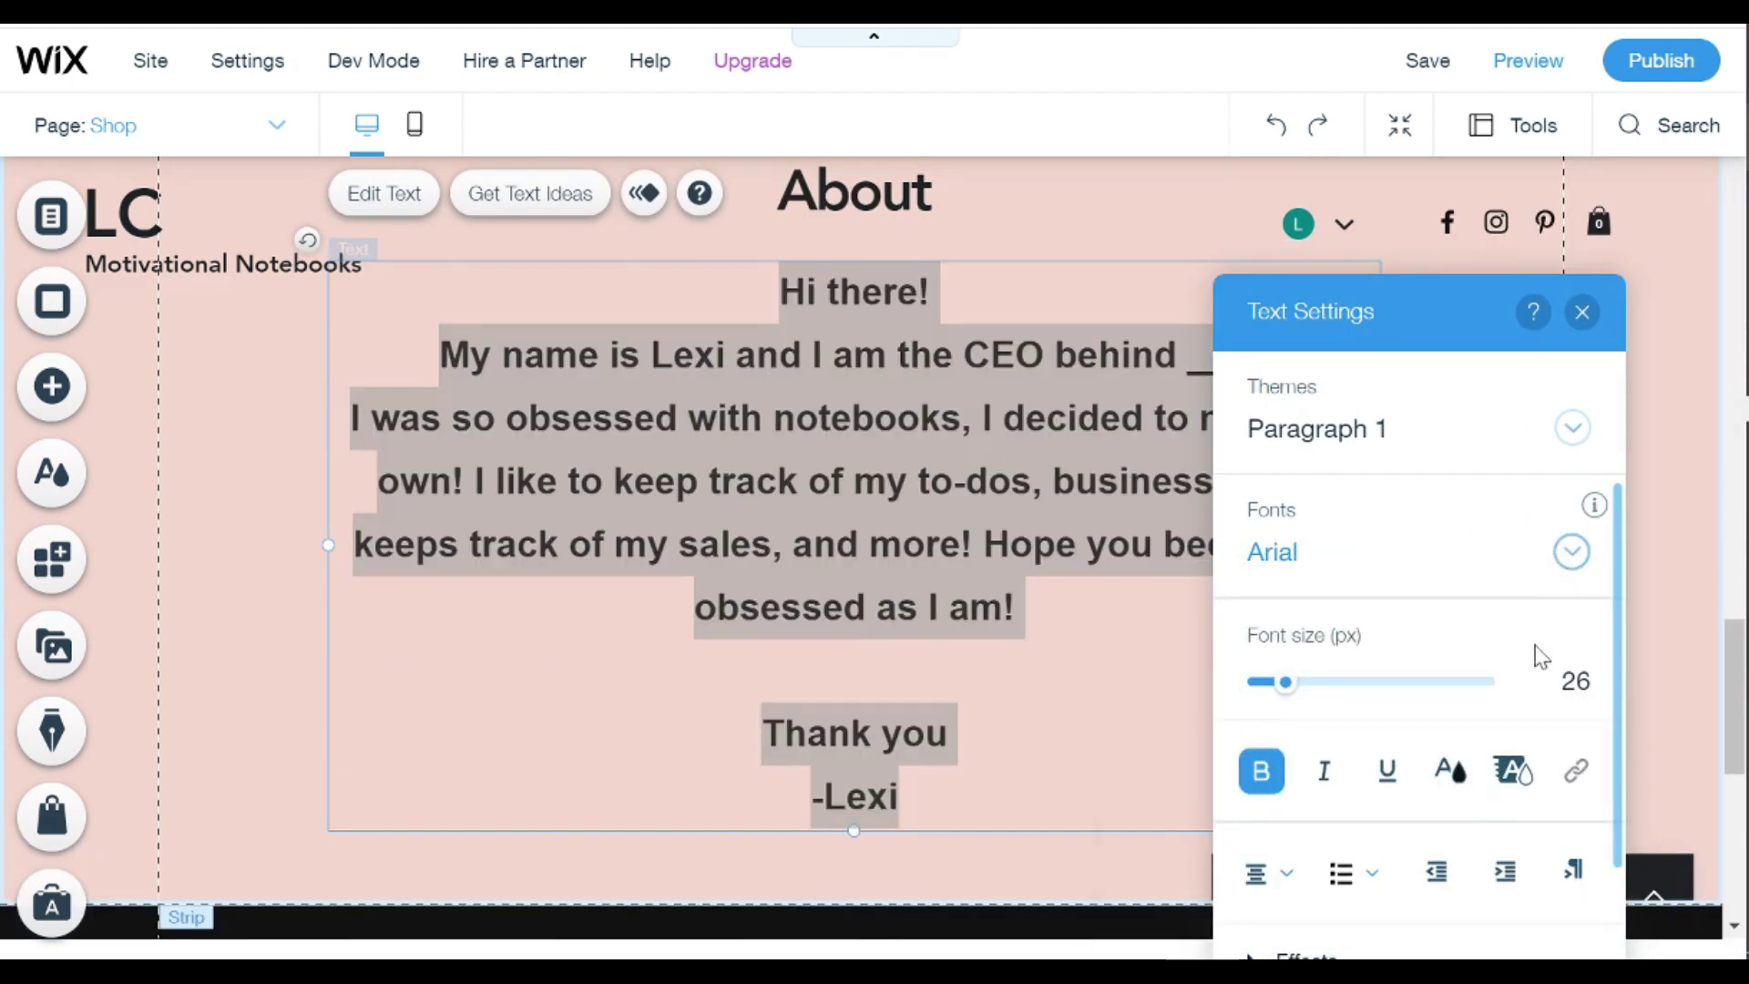
scroll(1423, 774, "down", 5)
scroll(1425, 770, "down", 15)
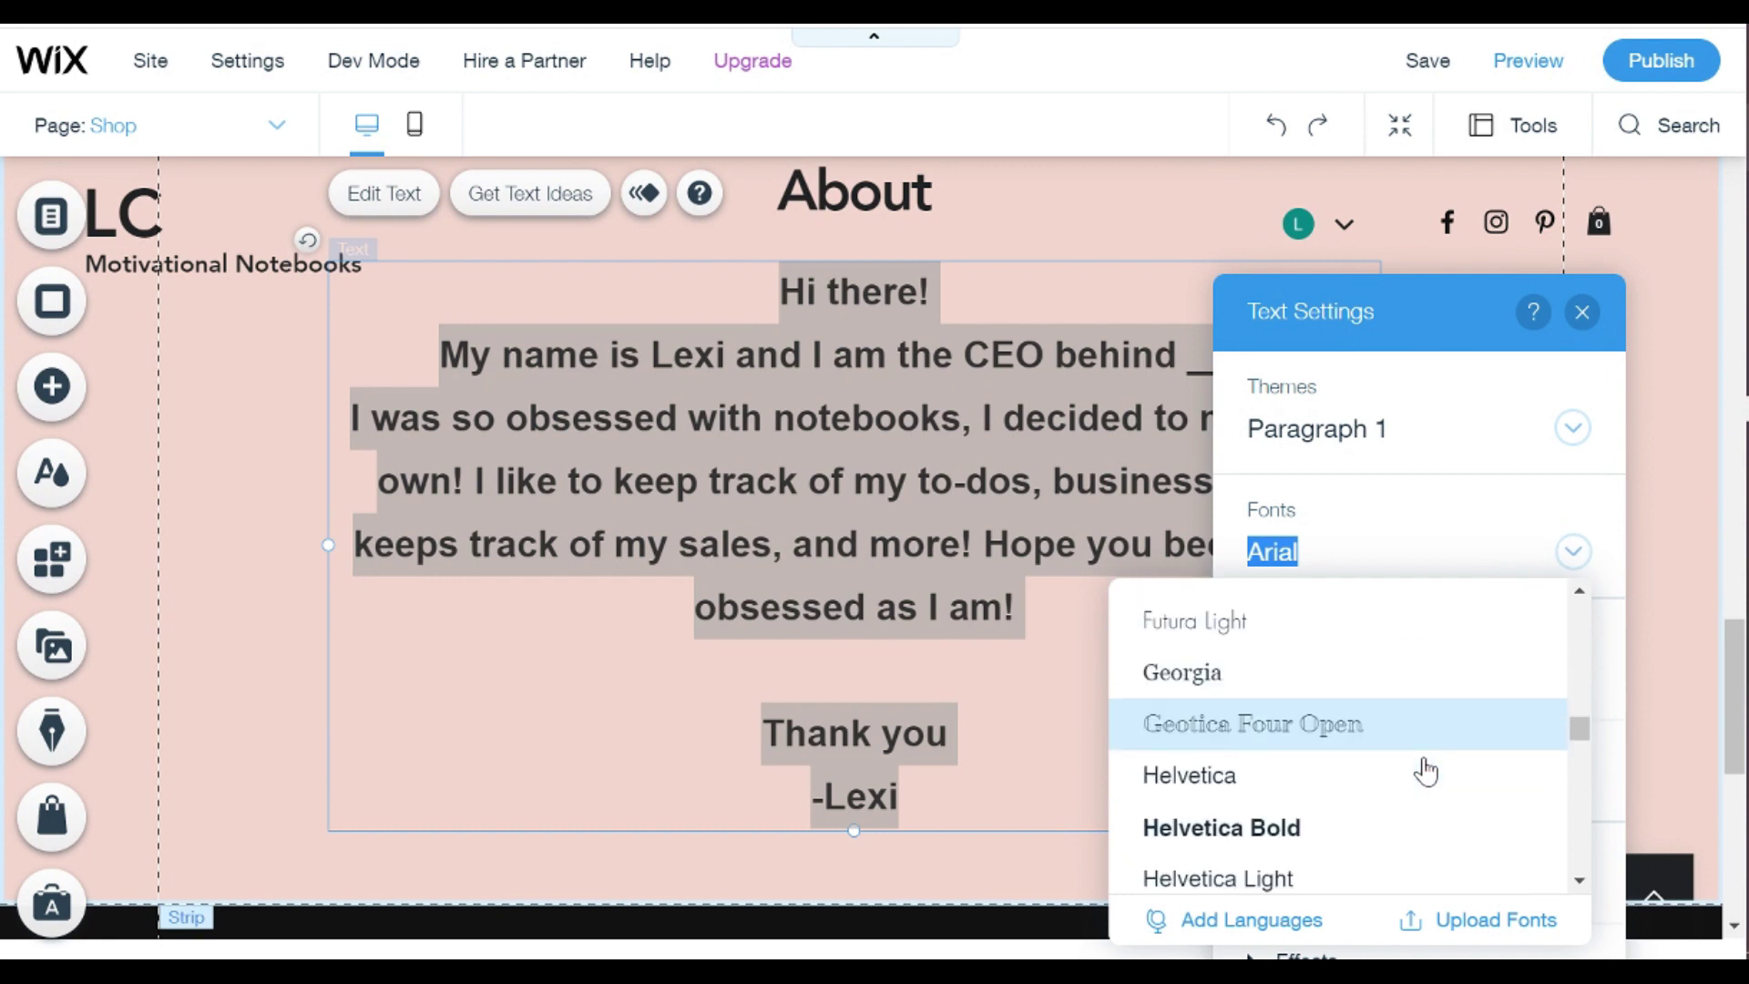
scroll(1426, 765, "down", 4)
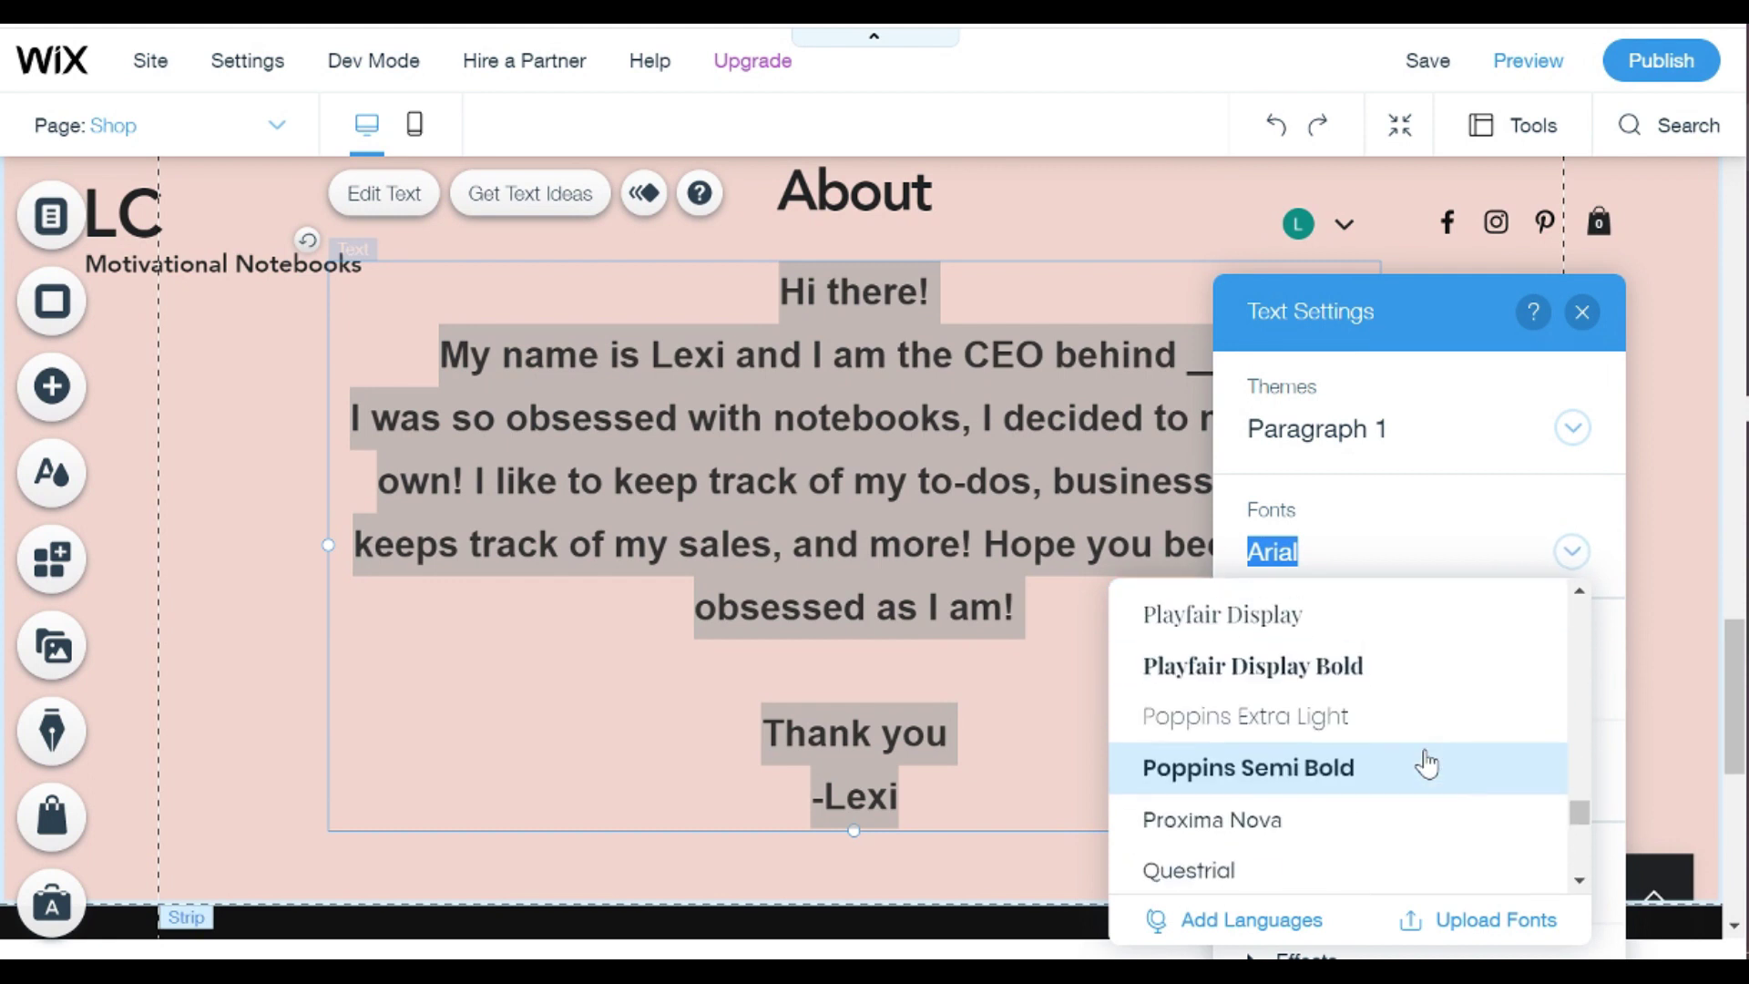
scroll(1425, 761, "up", 2)
left_click(1298, 763)
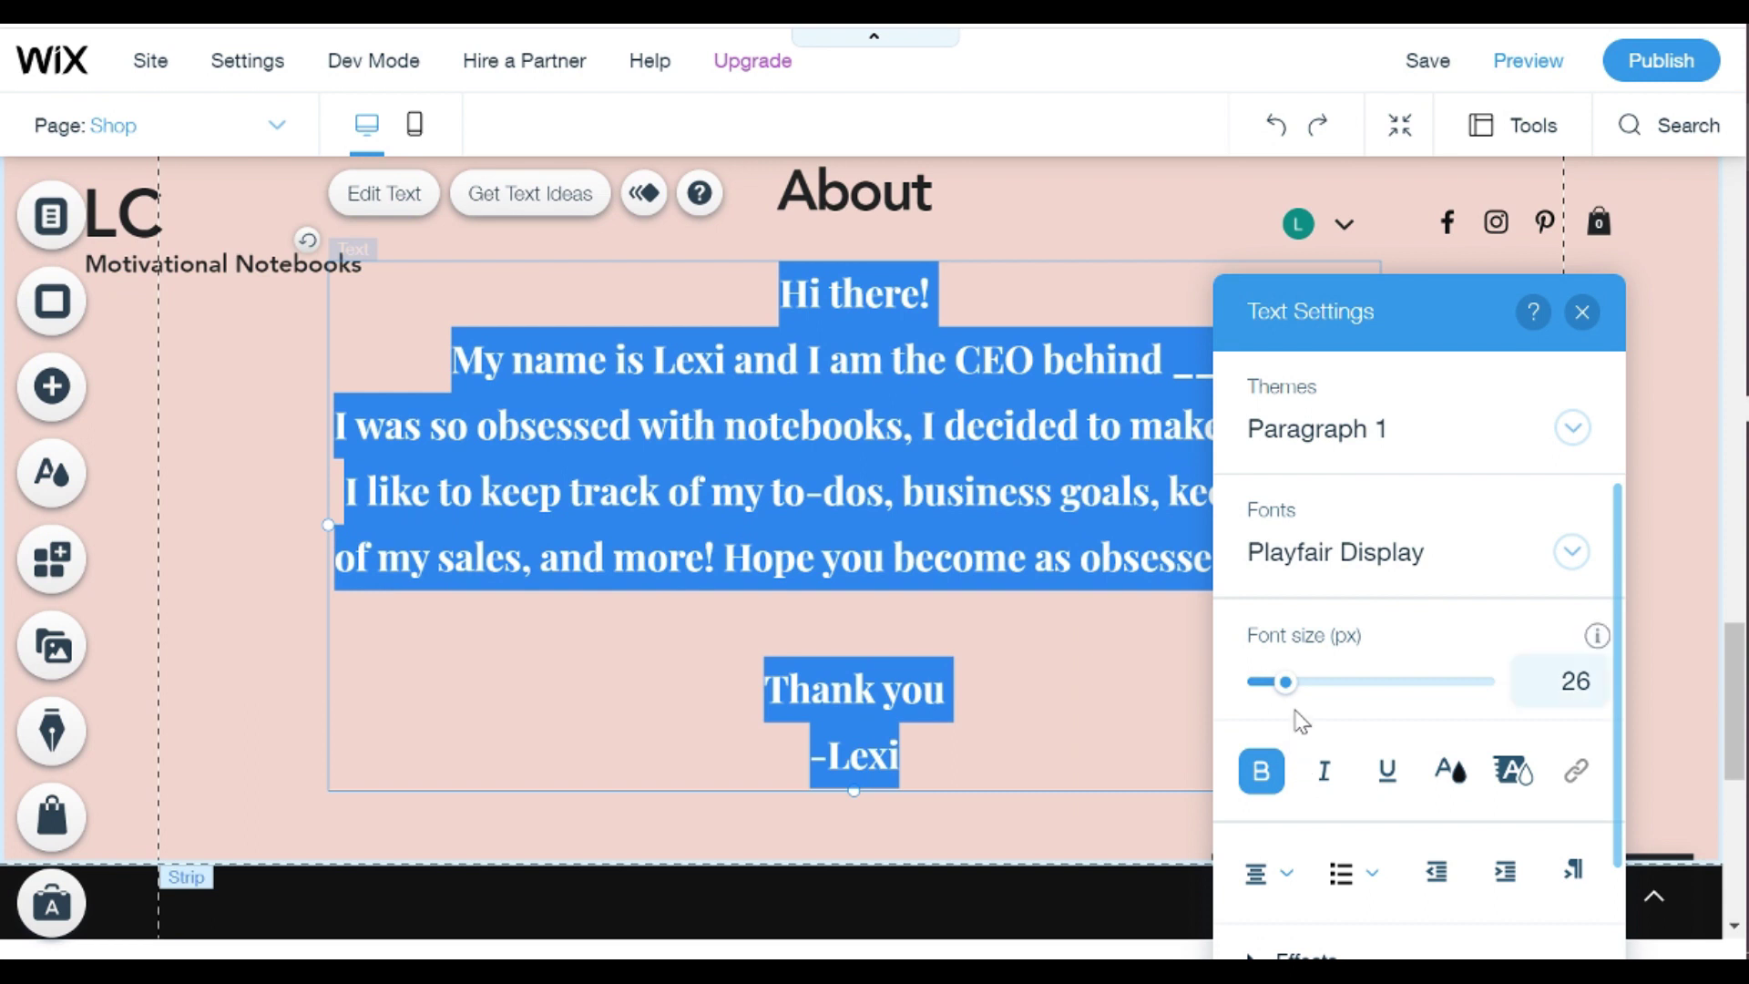
left_click(1262, 770)
scroll(1530, 646, "down", 3)
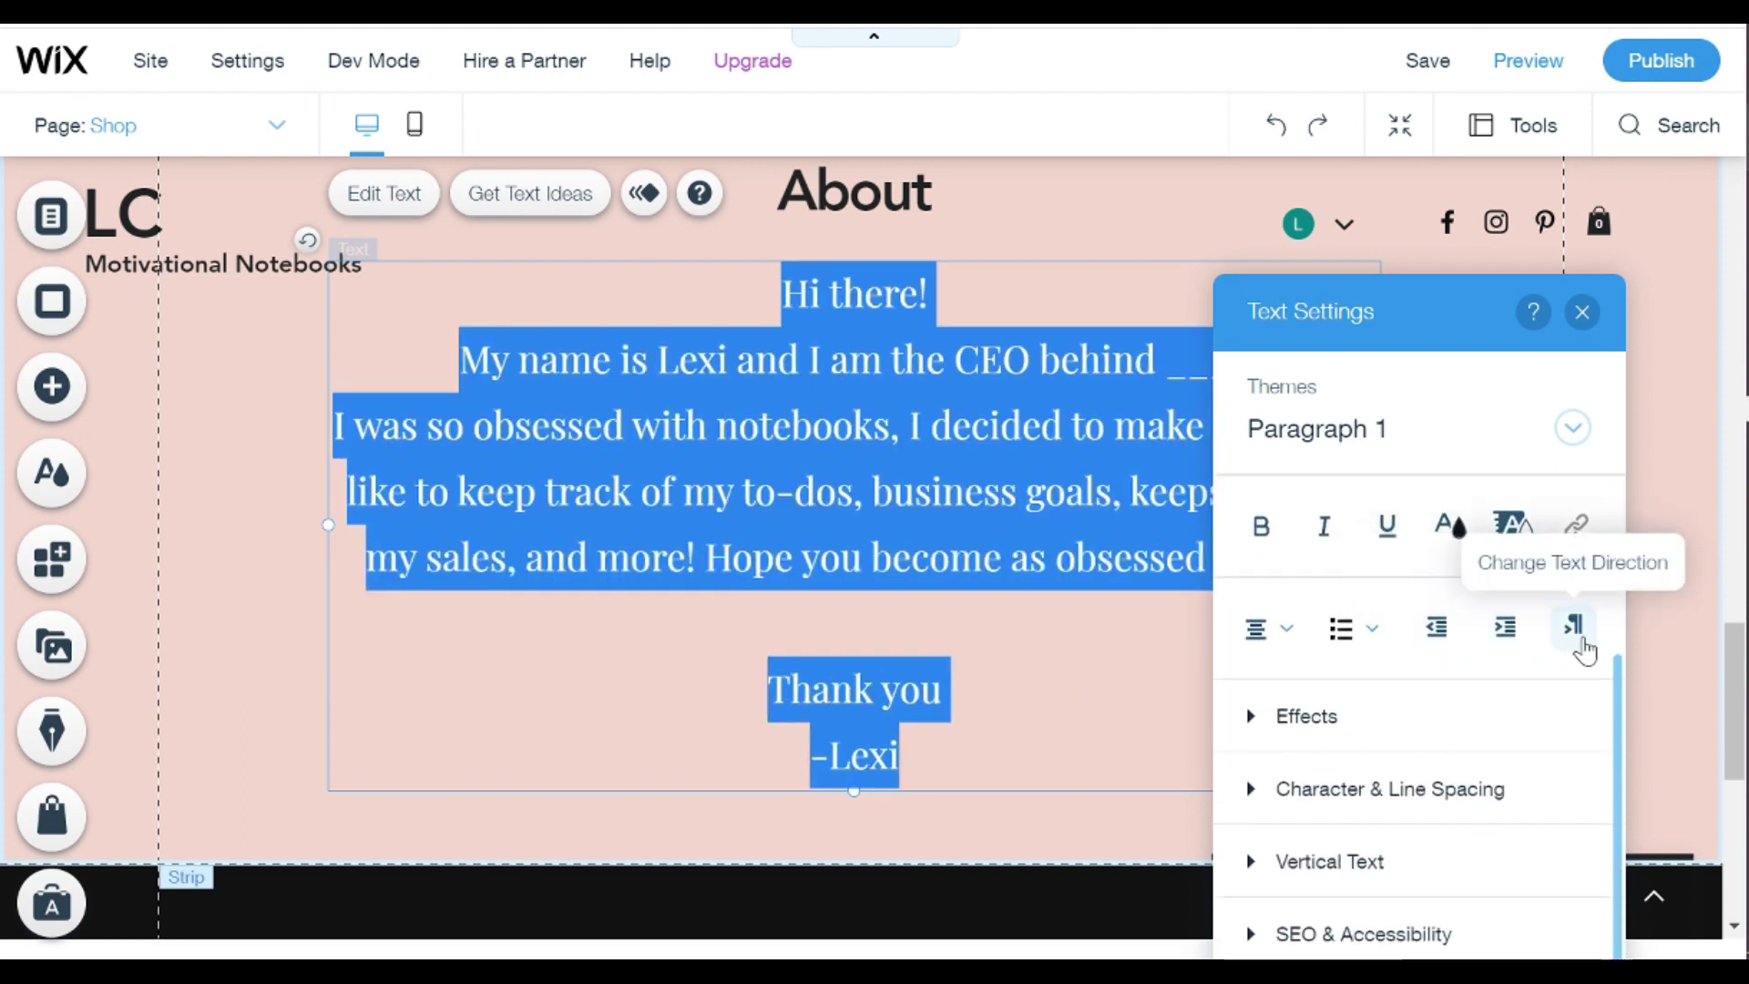
left_click(1268, 729)
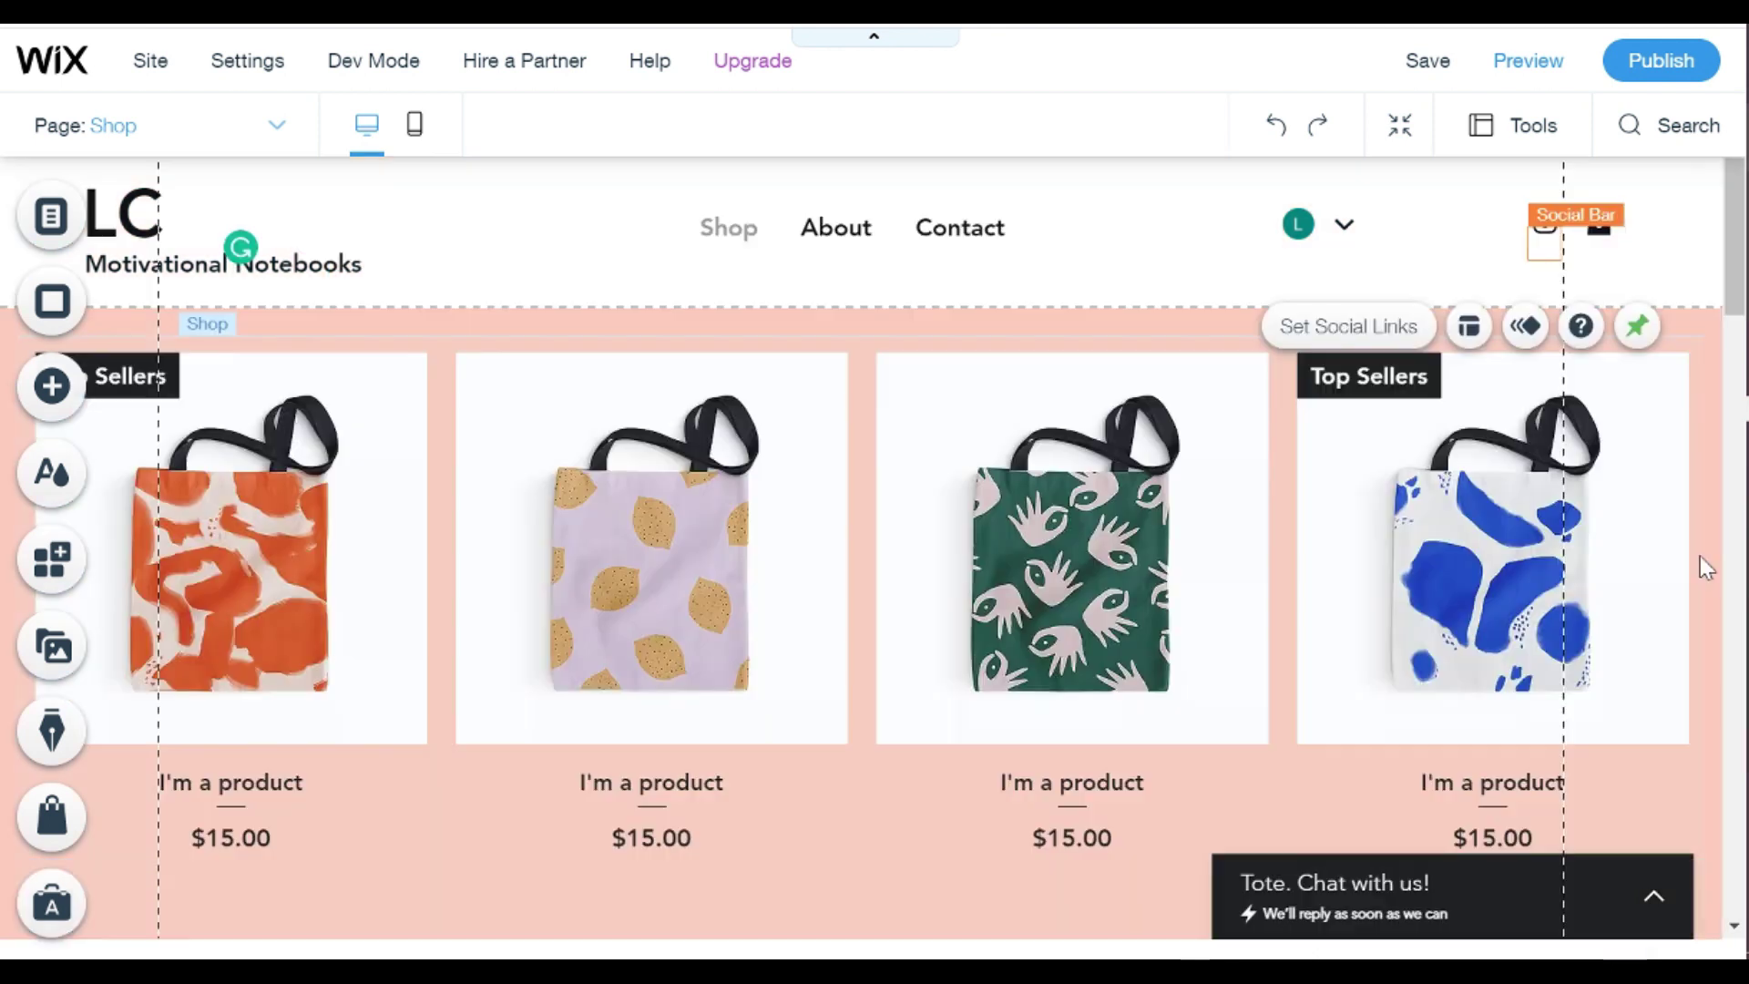
scroll(1700, 555, "down", 1)
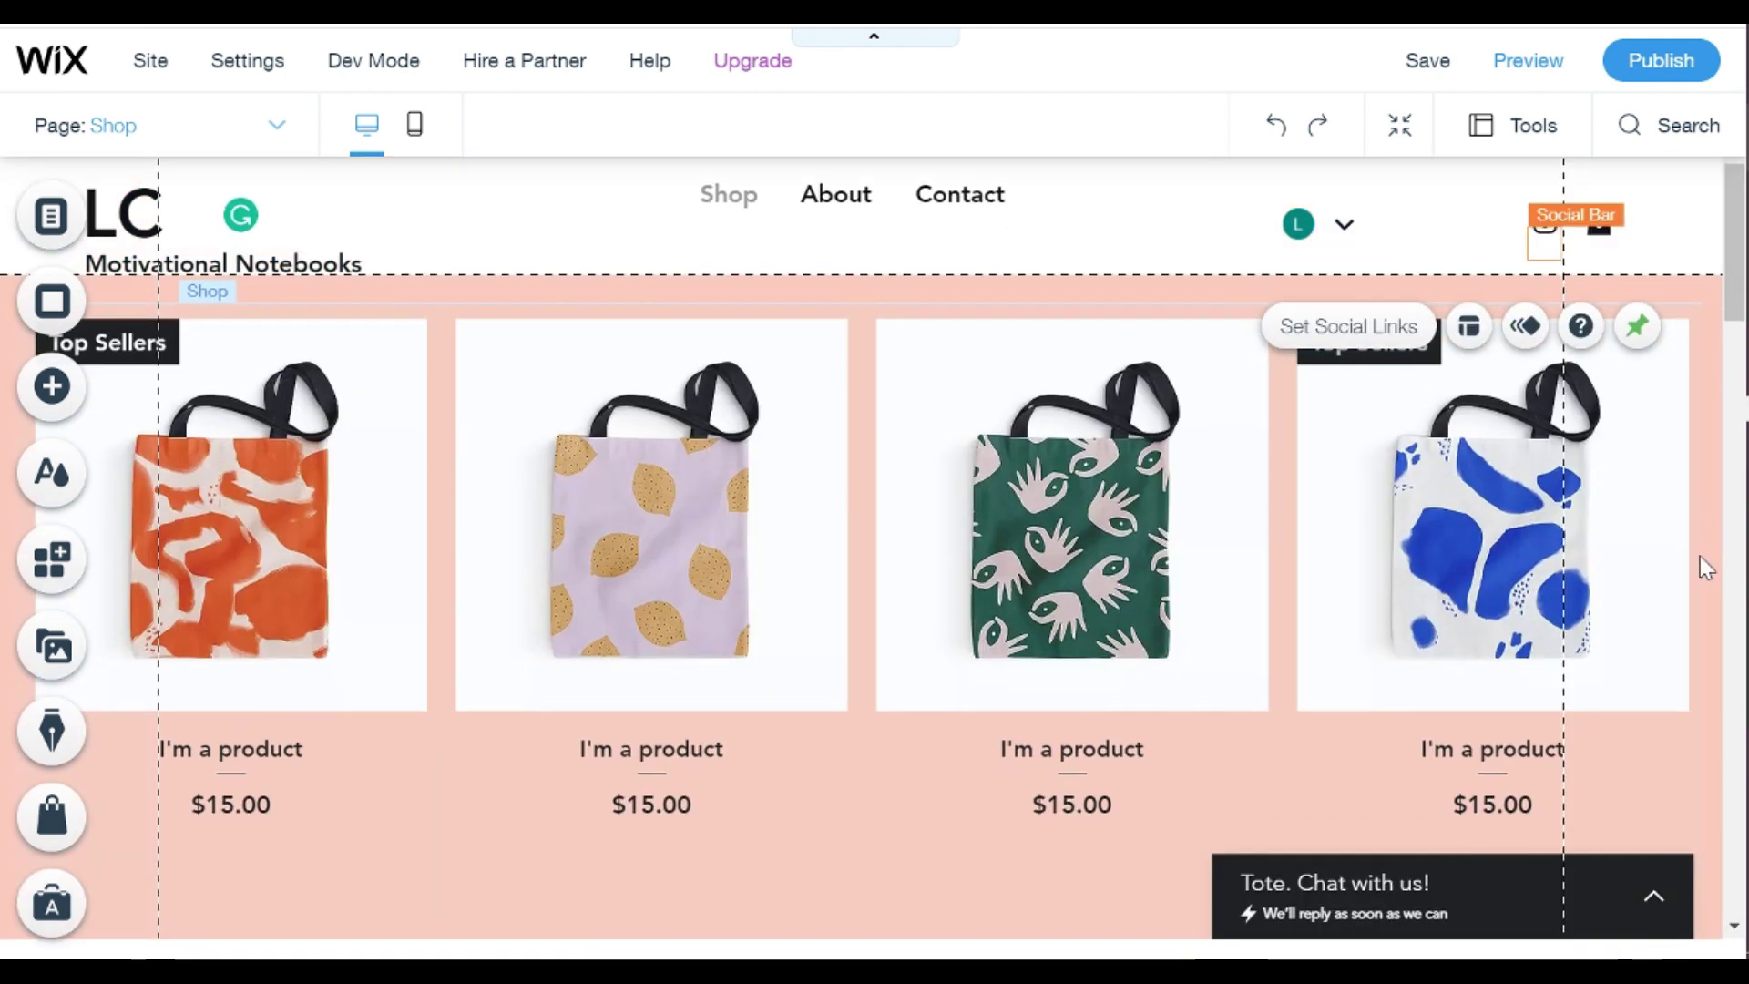
Step: Switch to the Contact page and scroll through it
left_click(206, 134)
left_click(206, 259)
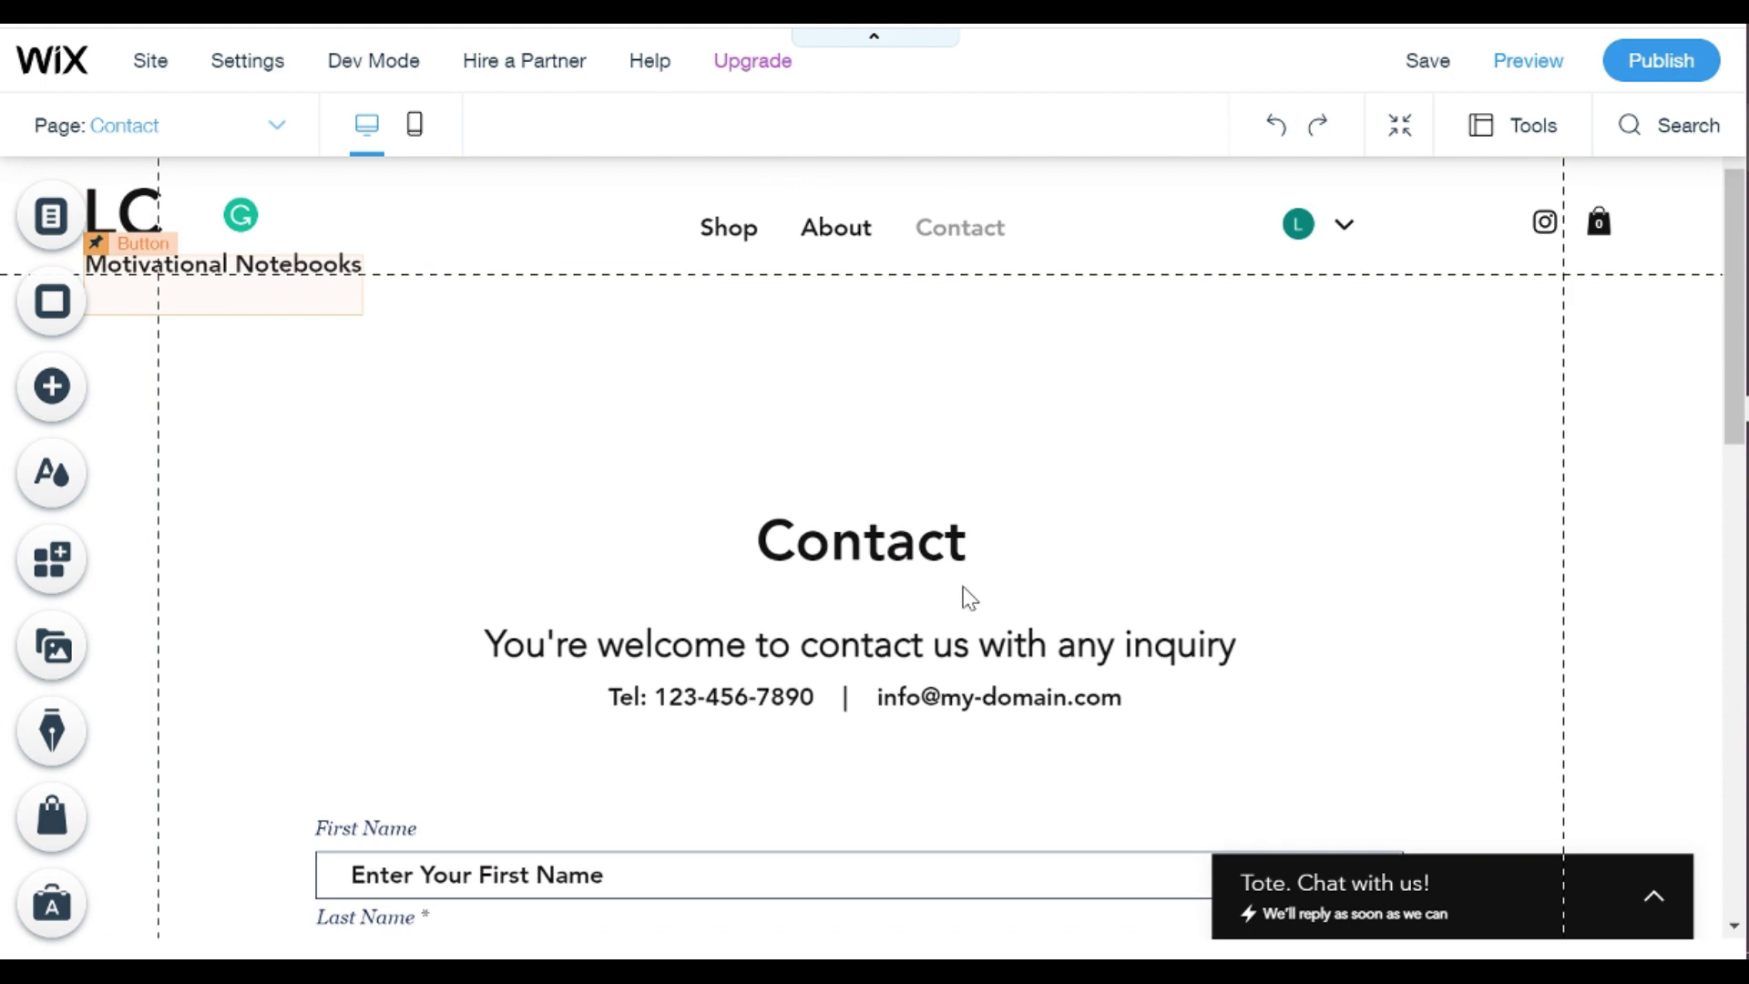
scroll(968, 583, "down", 6)
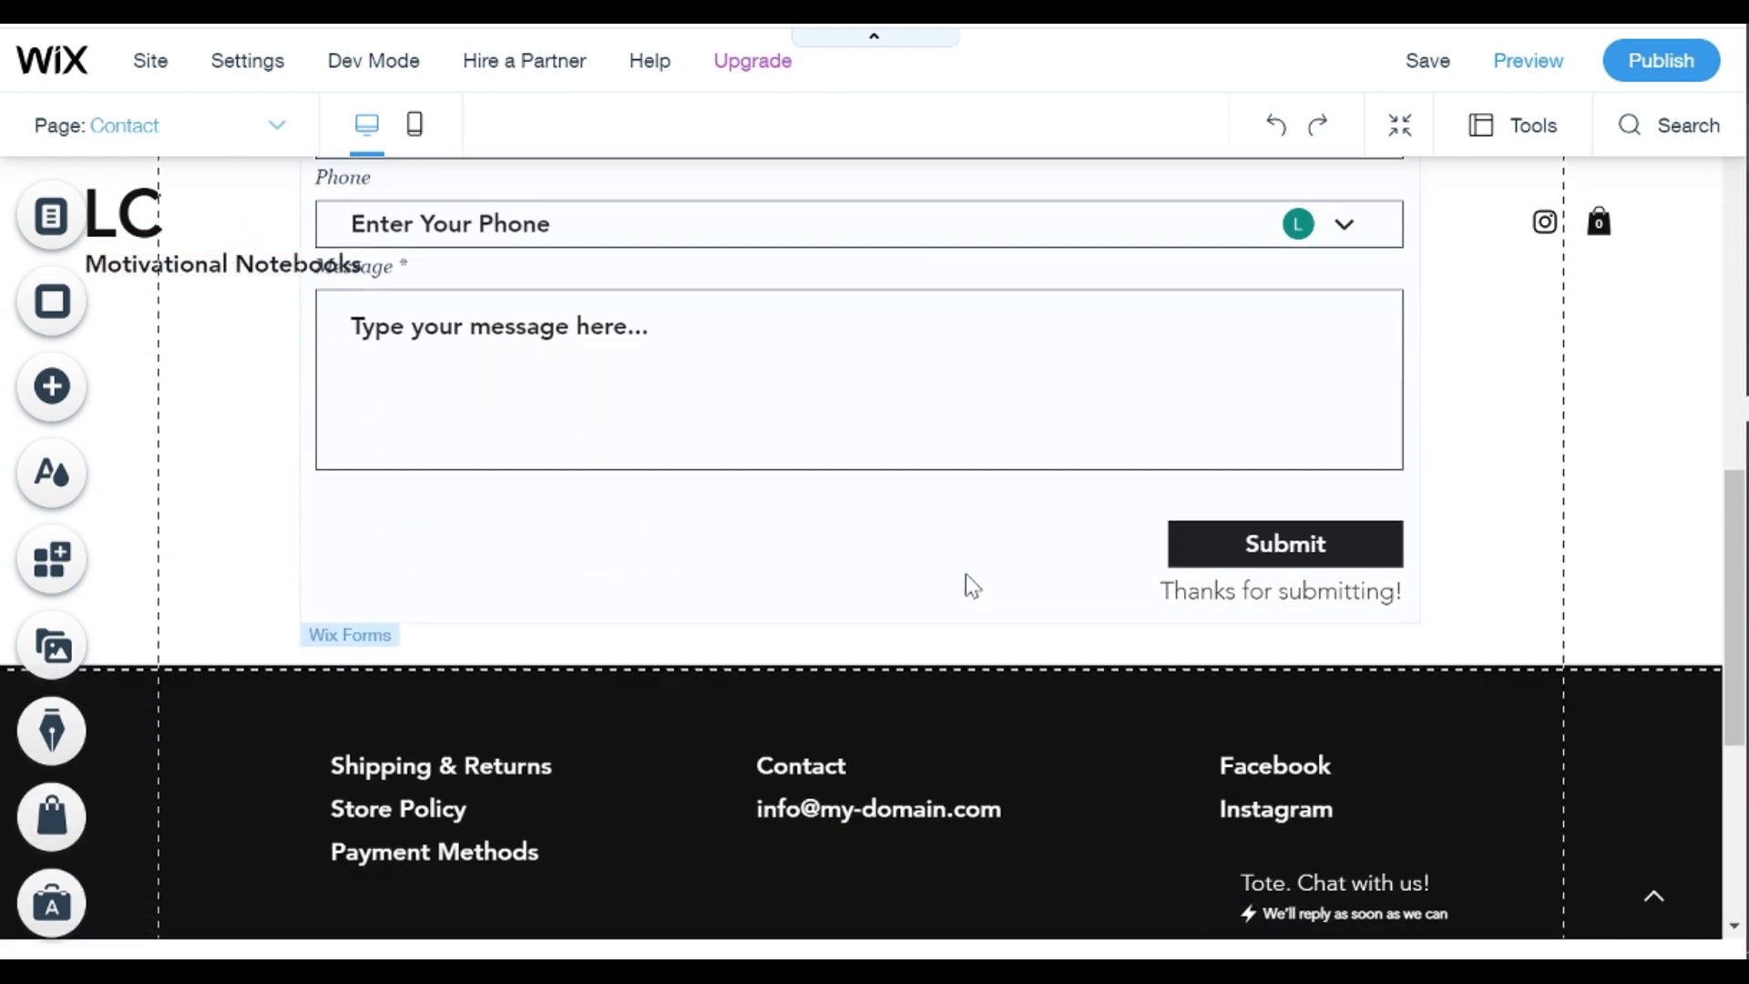
scroll(443, 430, "up", 8)
Step: Switch to the Shipping & Returns page and review its placeholder policy text
left_click(215, 120)
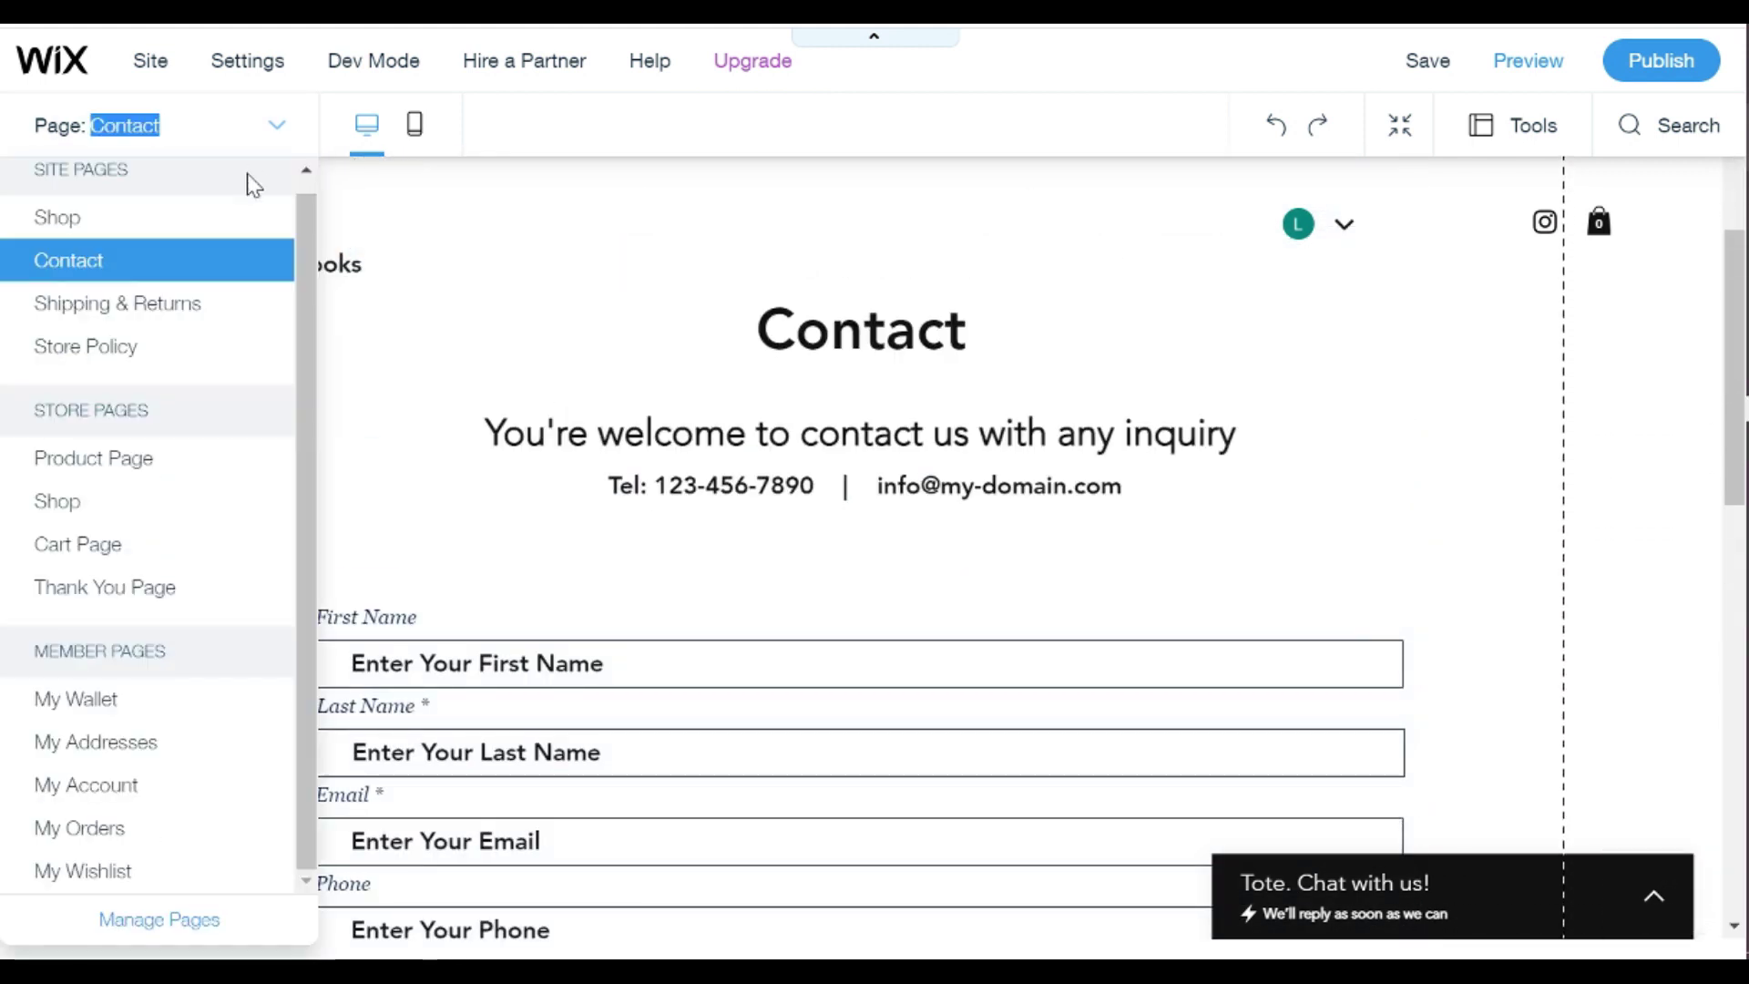
left_click(139, 305)
scroll(648, 652, "down", 6)
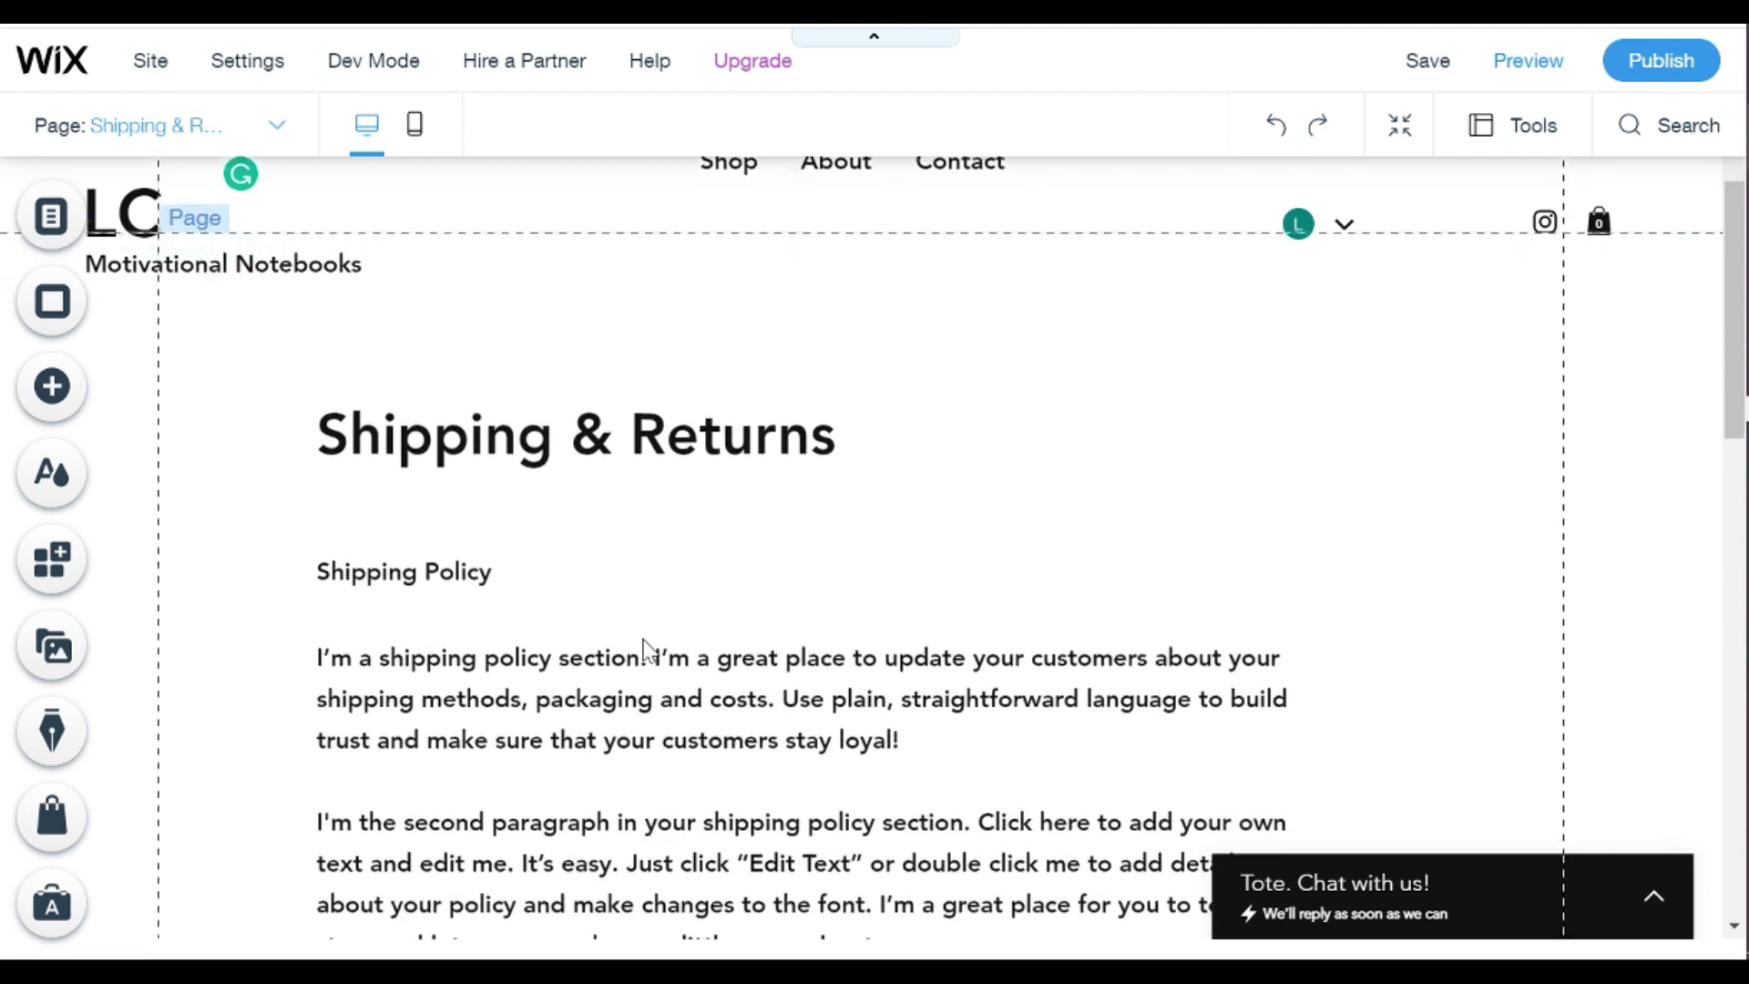
scroll(649, 640, "down", 4)
scroll(650, 640, "up", 5)
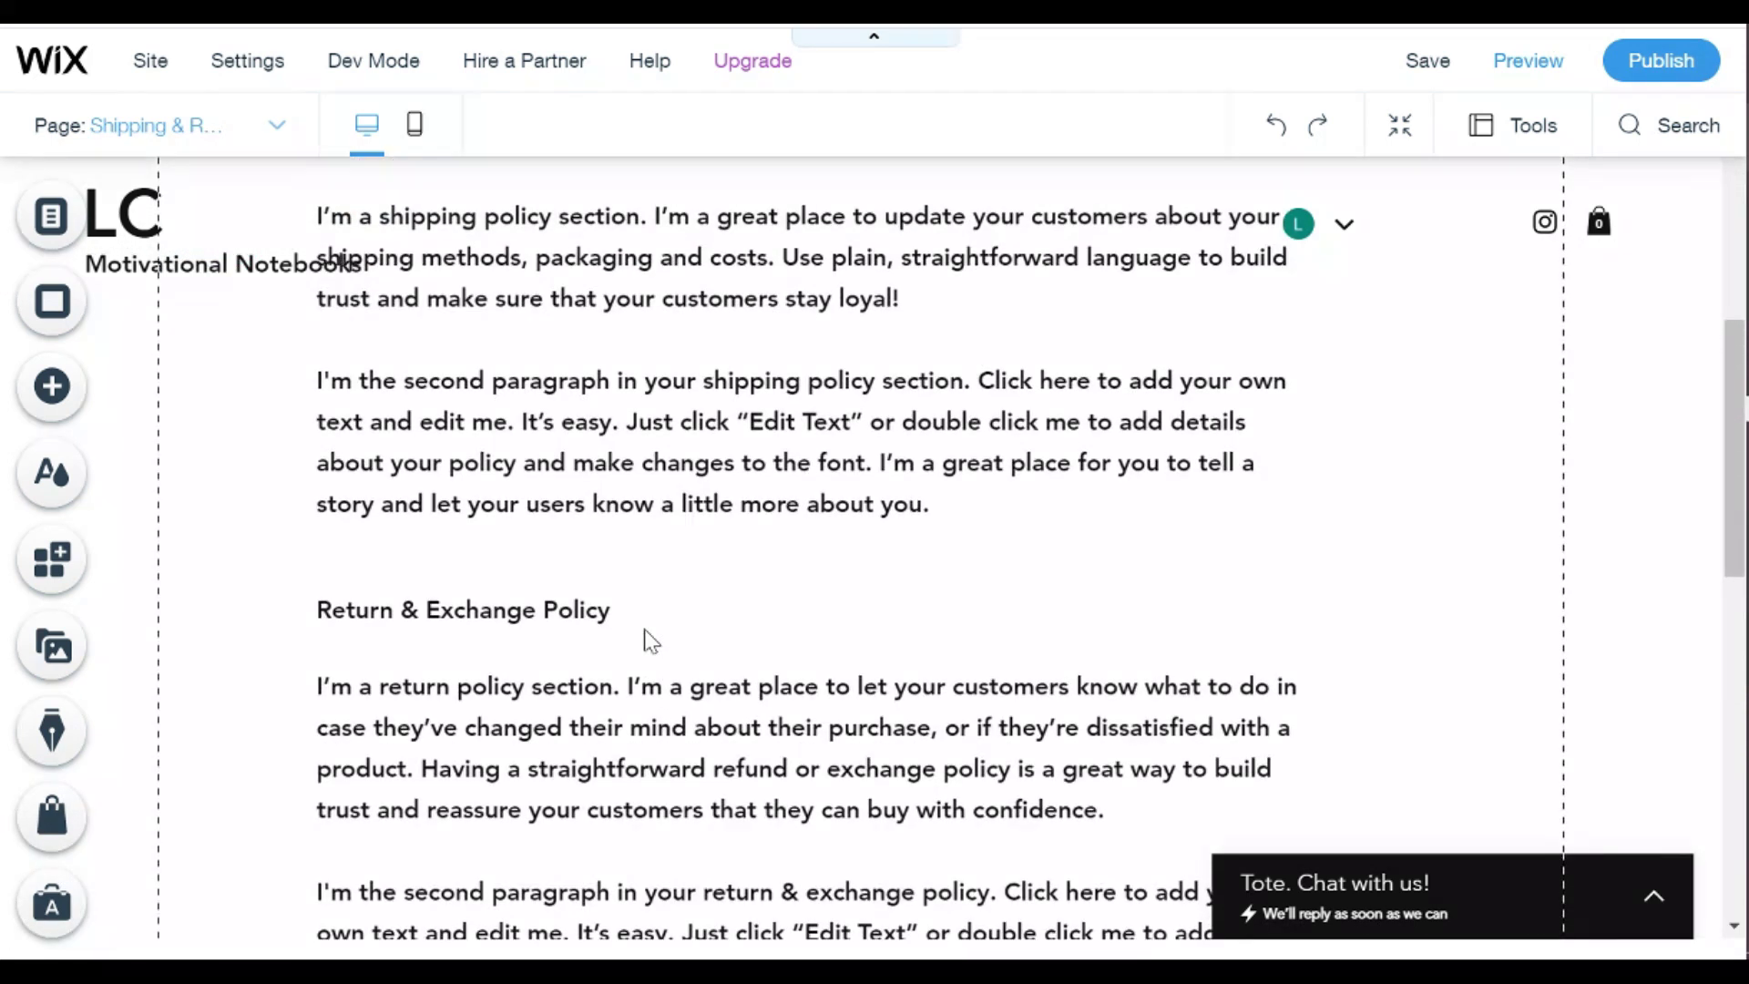
scroll(649, 641, "up", 3)
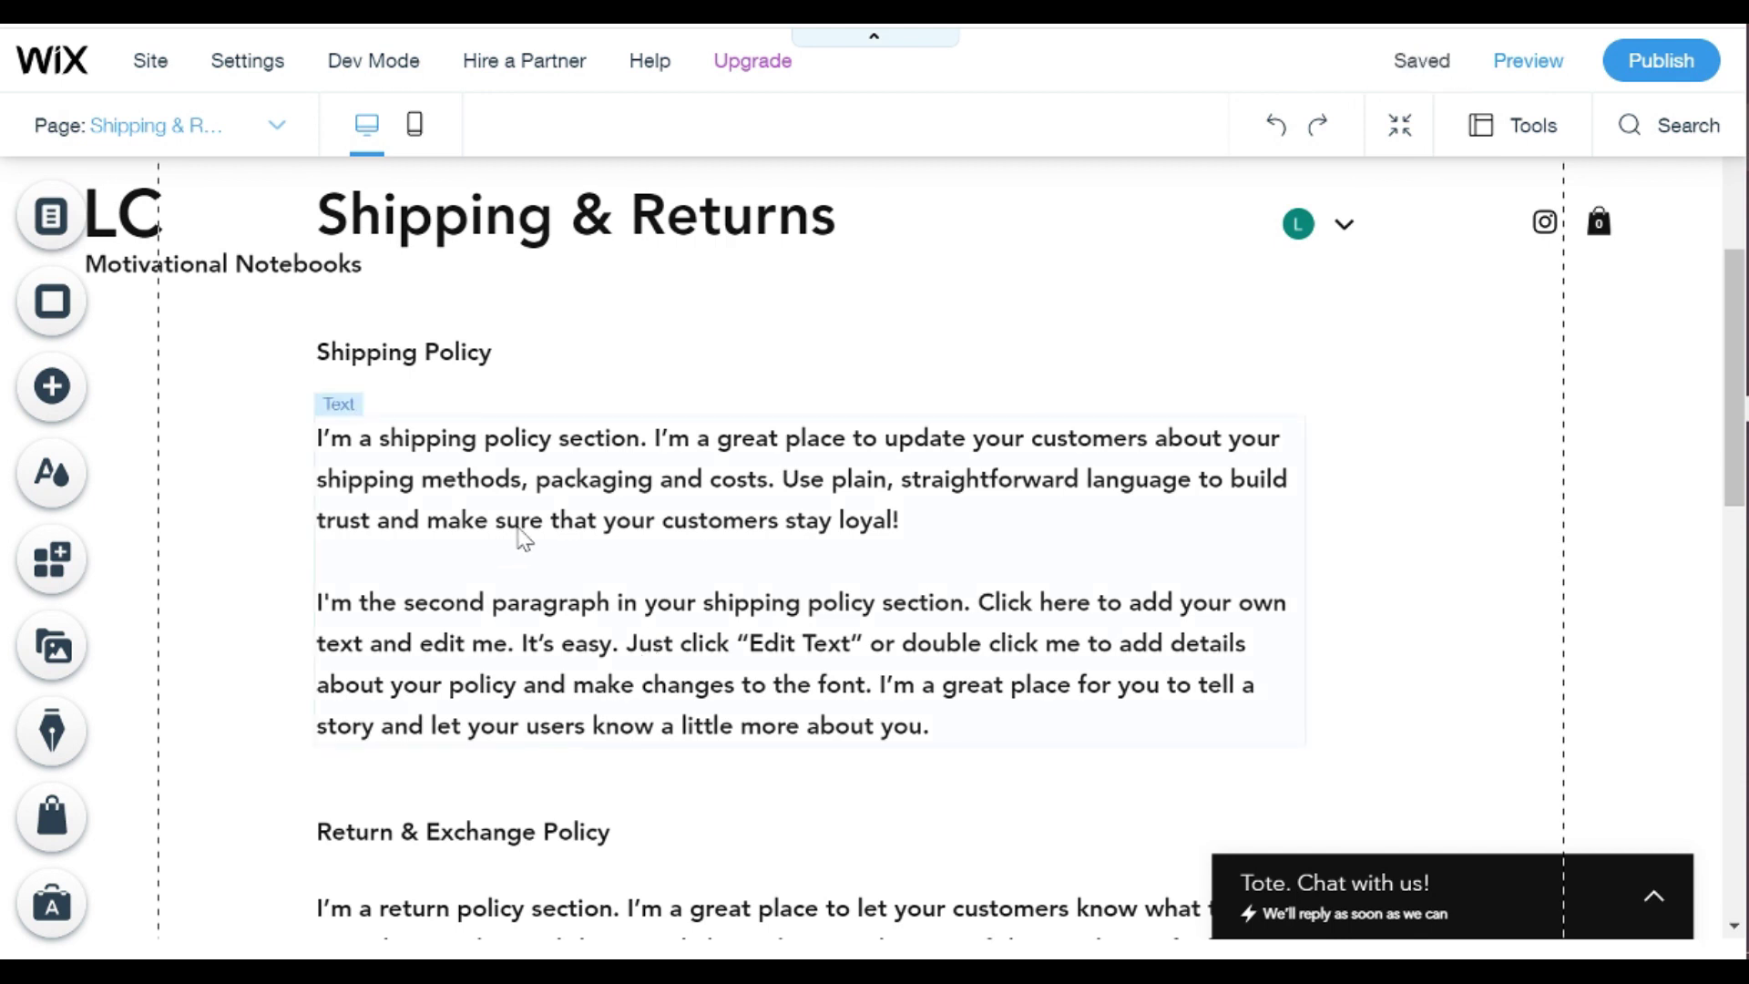
Step: Delete the placeholder shipping policy text
double_click(590, 554)
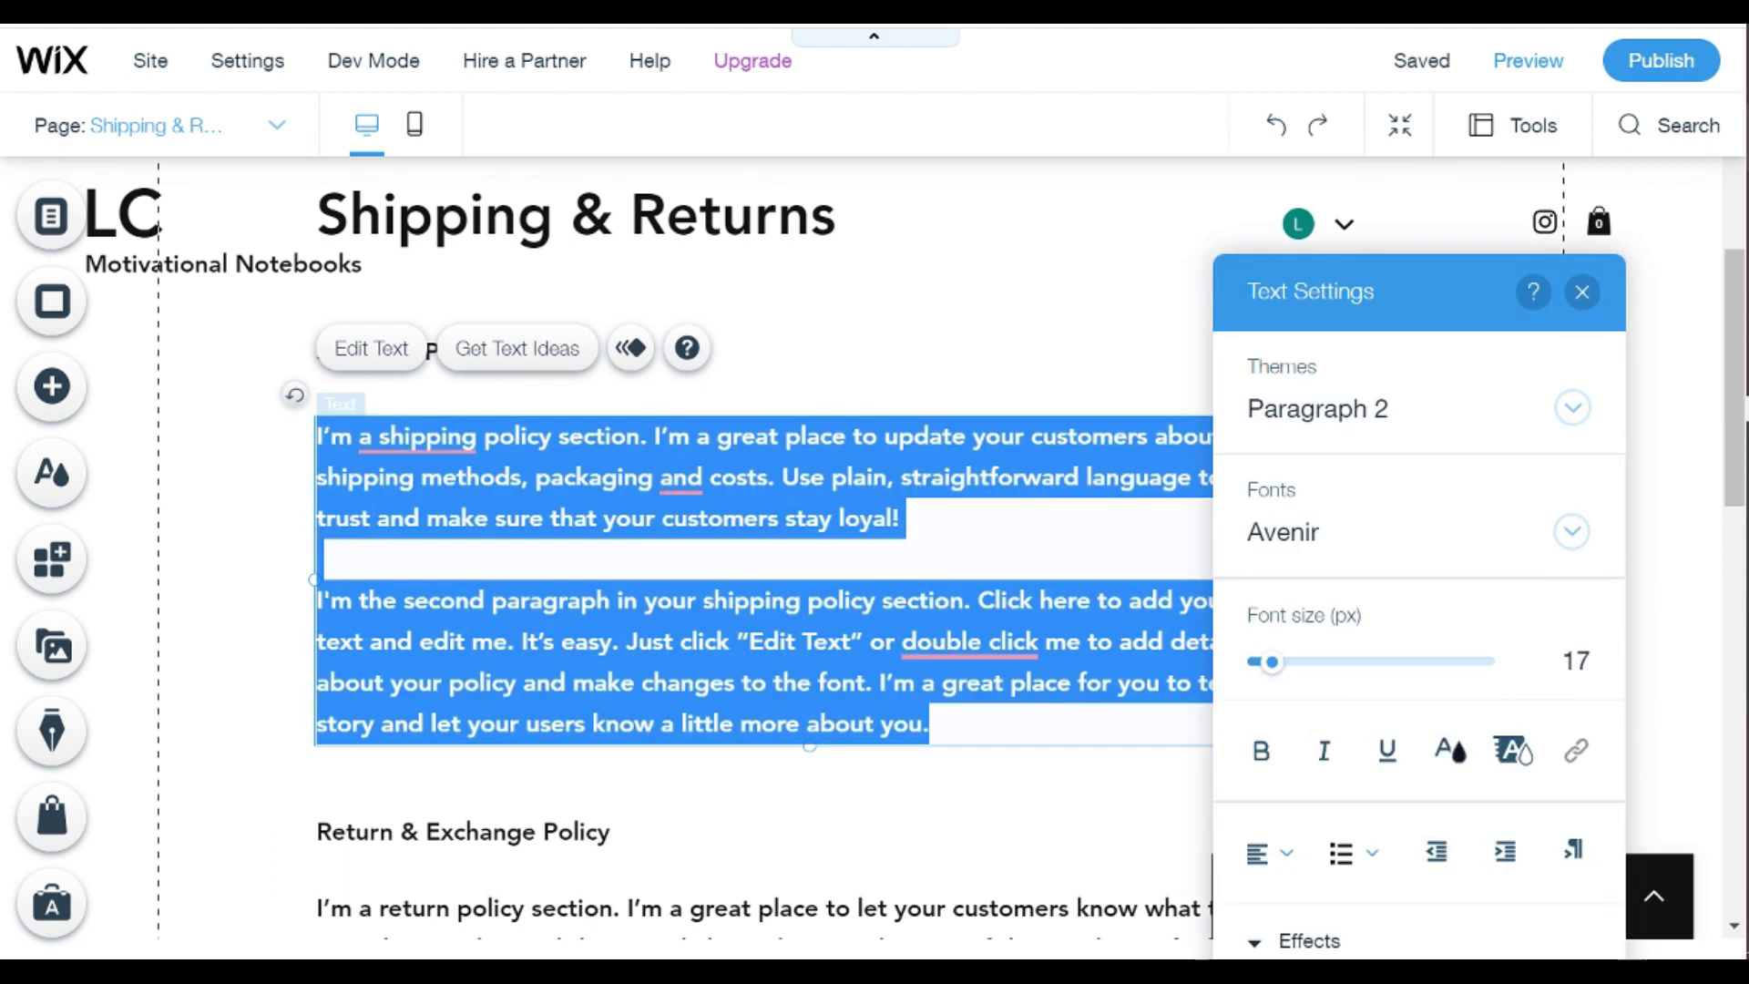
key("BackSpace")
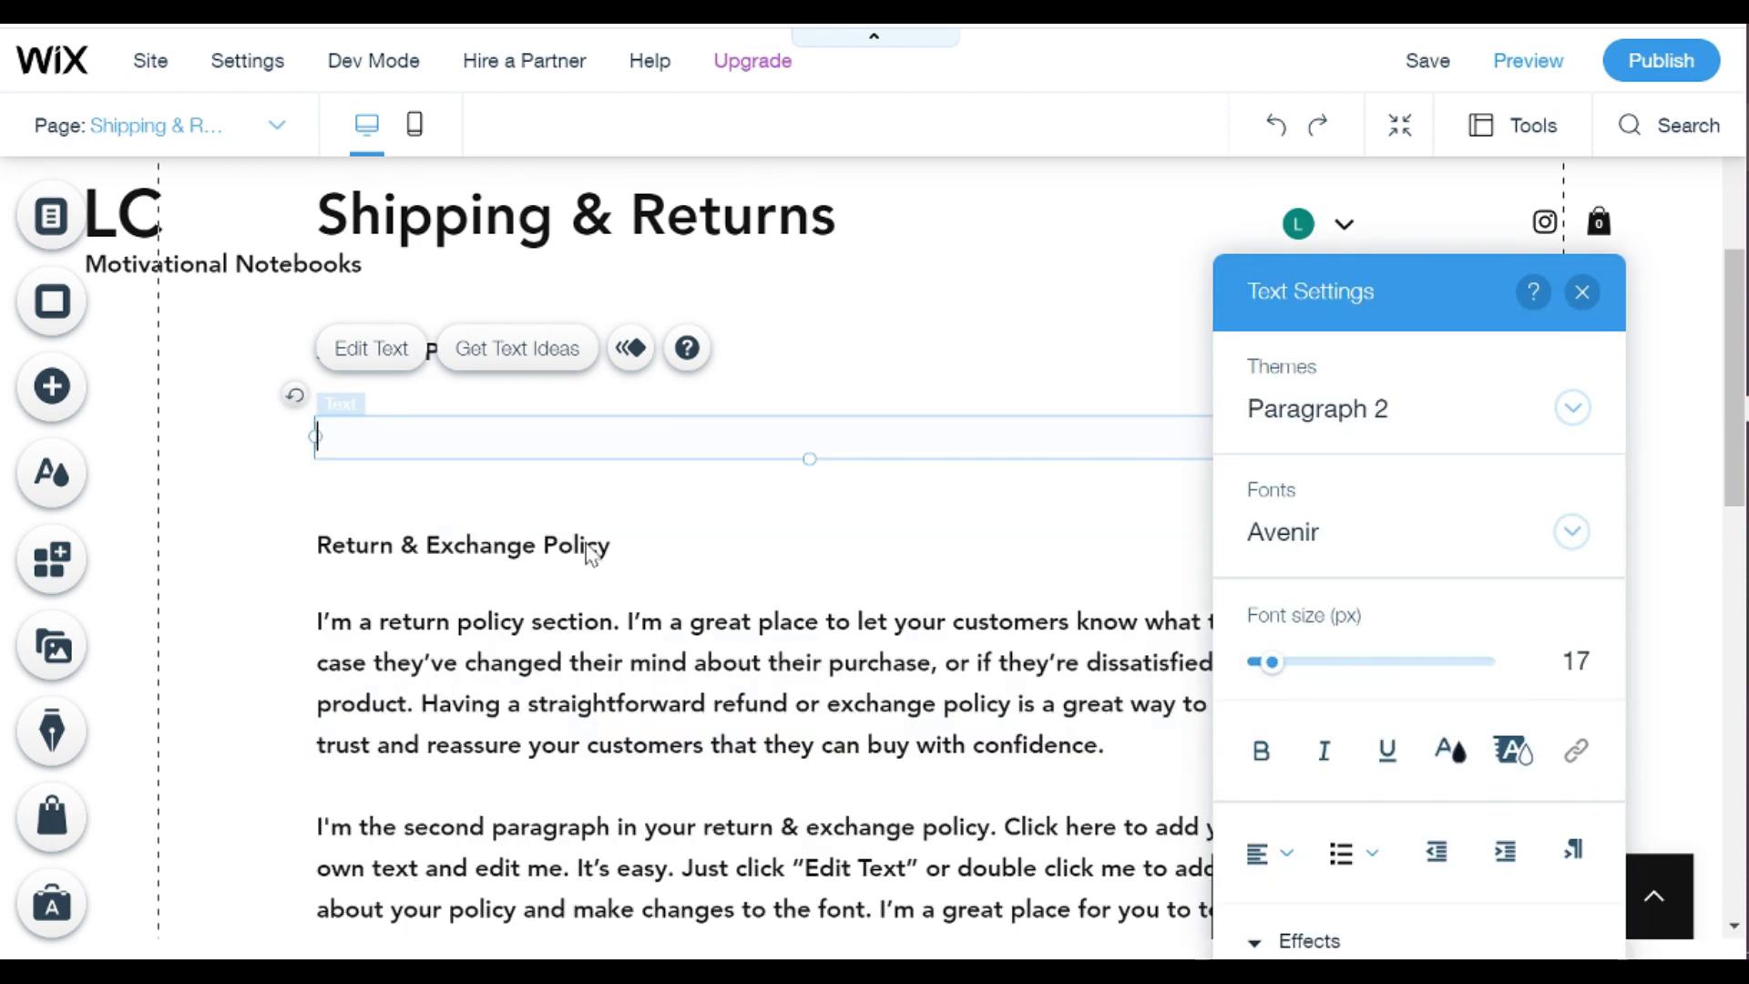
scroll(813, 696, "down", 2)
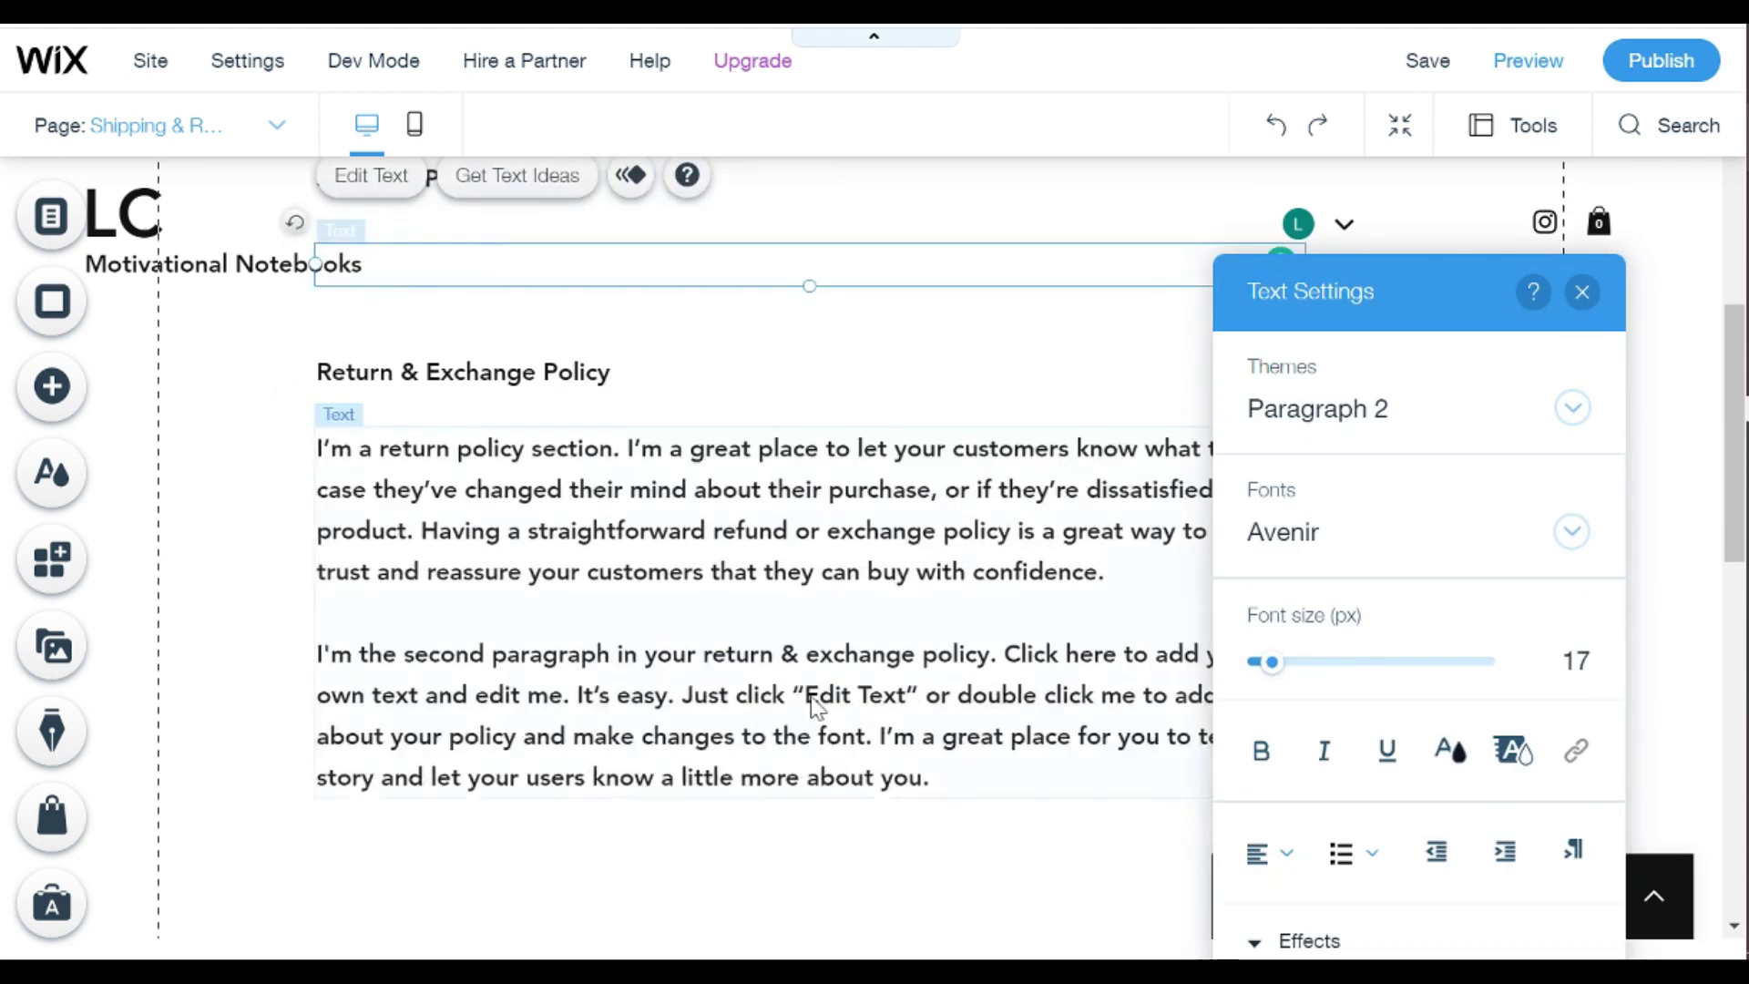
Step: Replace the return policy placeholder with pasted policy text
left_click(902, 608)
left_click(373, 358)
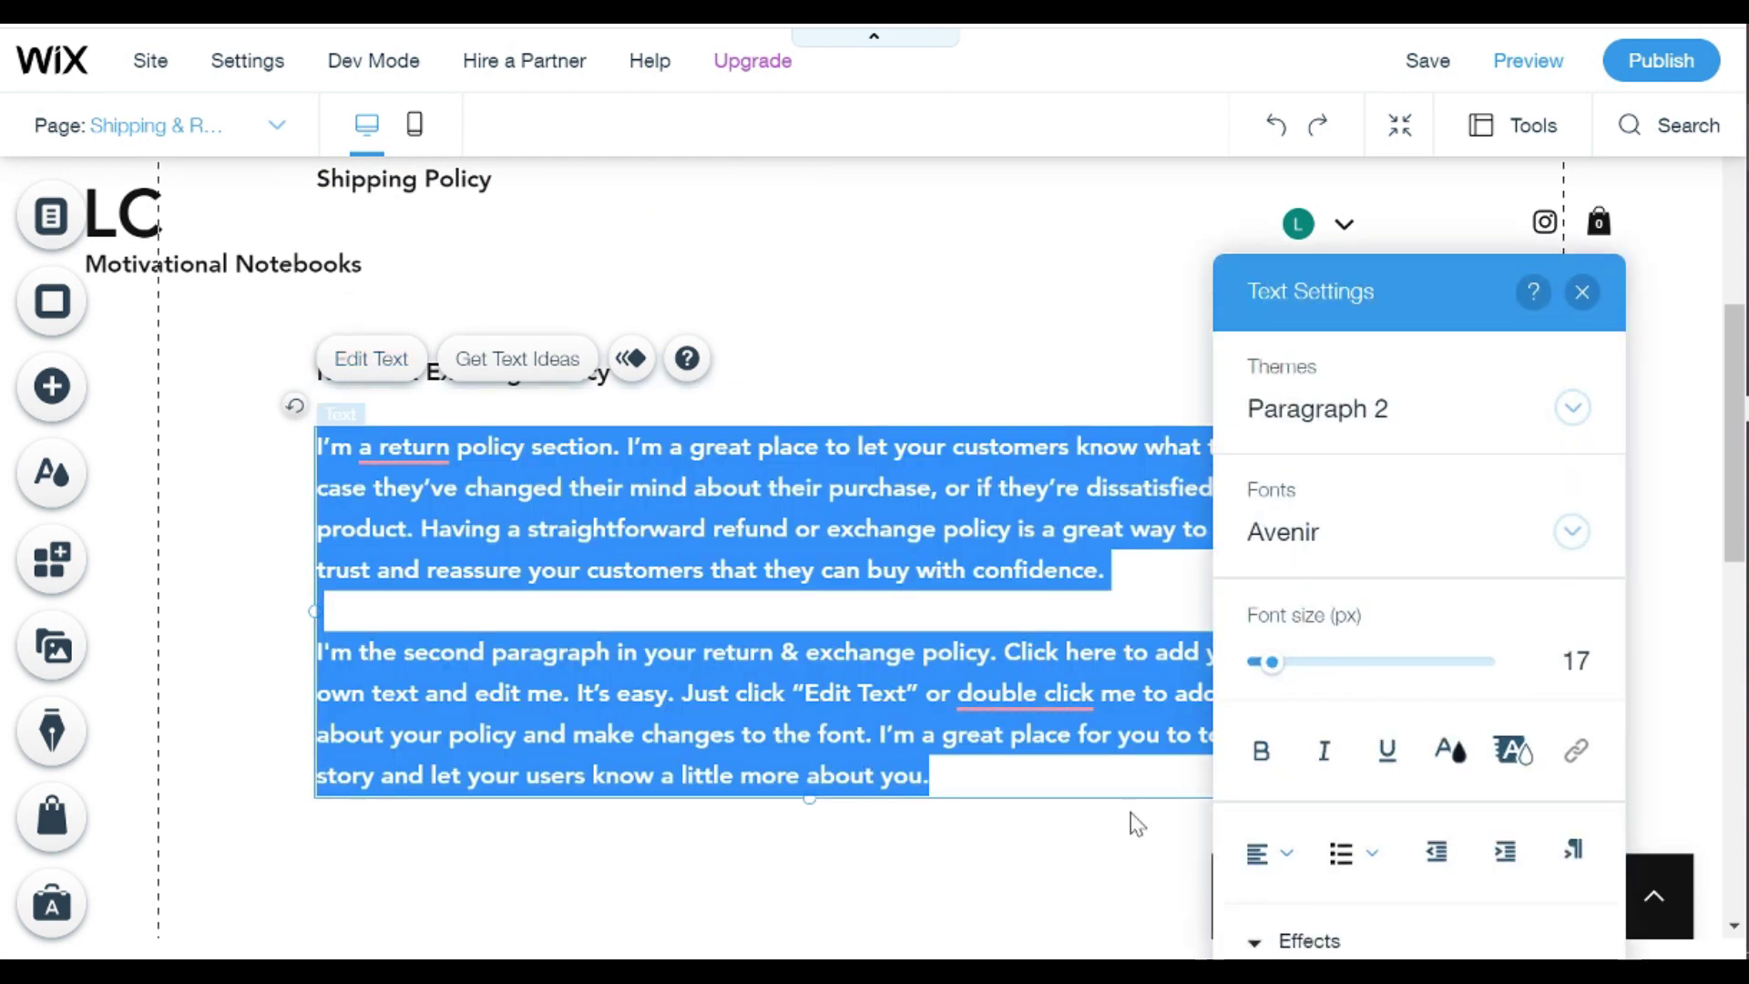
key("BackSpace")
type("We are not responsible for shipping delays, lost, held, or damaged packages via the carrier. Please ensure your shipping information is correct before placing your order as we are unable to retrieve packages after they have been shipped.  What if my package was never delivered? File a claim through the mail carrier. Contact your local post office to get details about your parcel.  Return Policy")
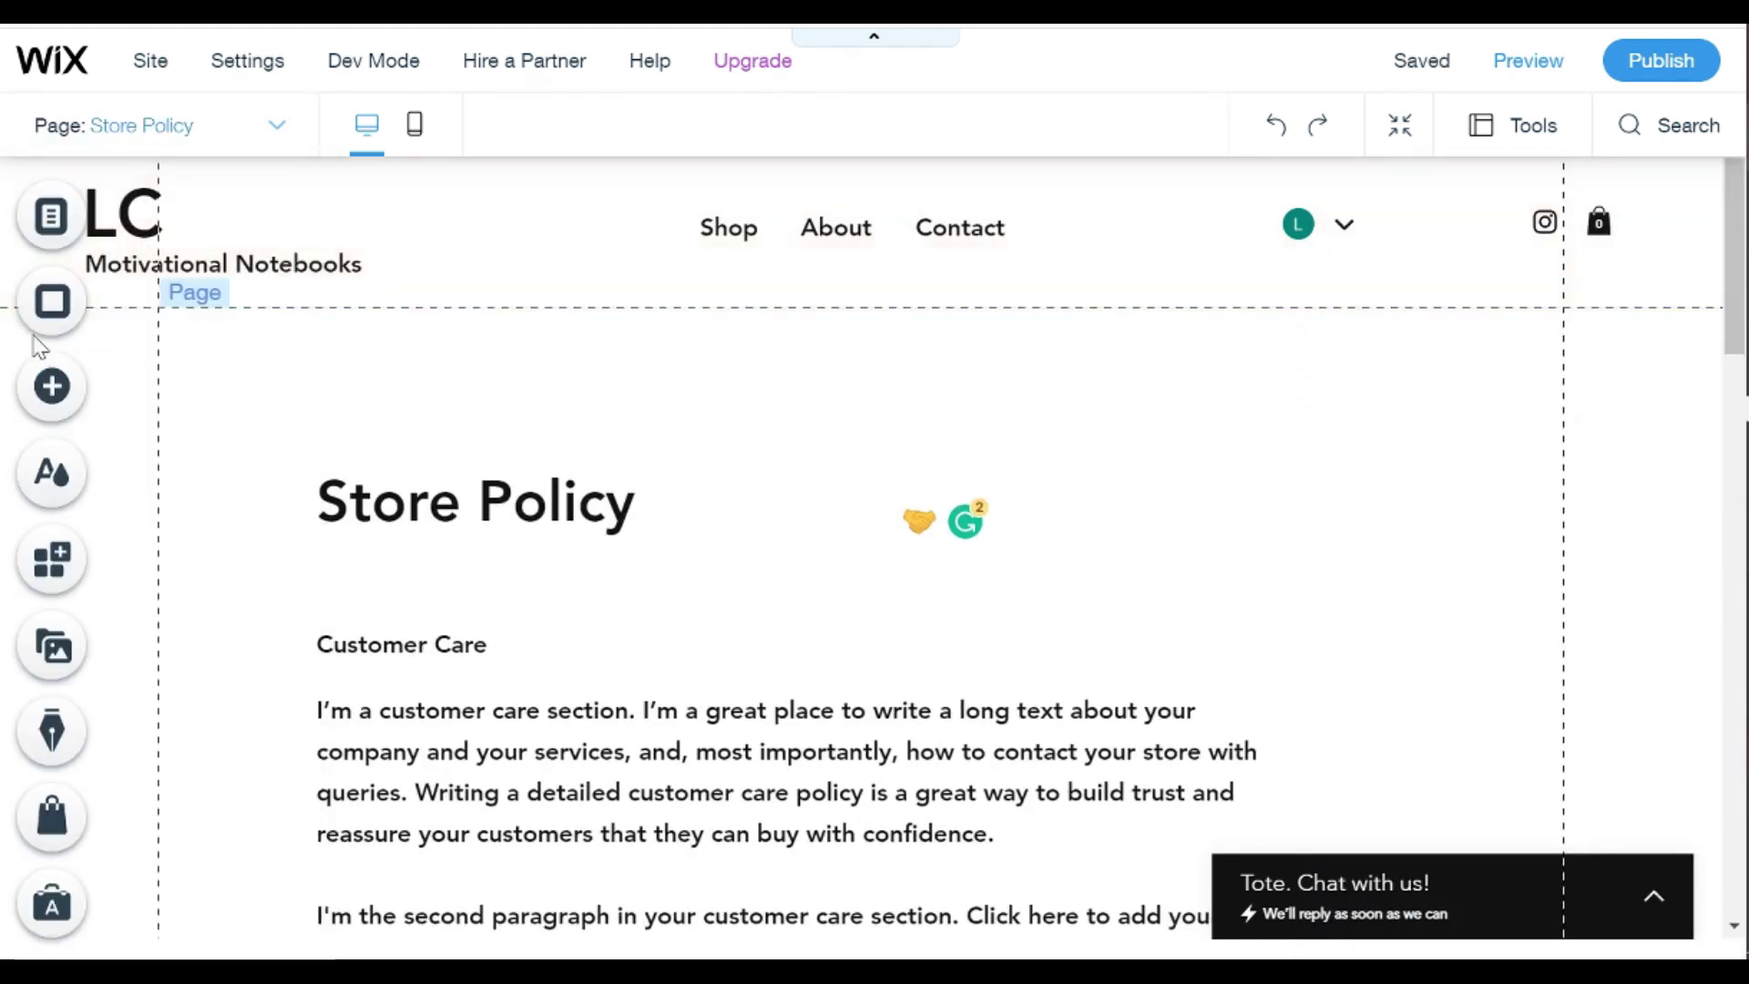
Step: Delete the Store Policy page from the site
left_click(40, 215)
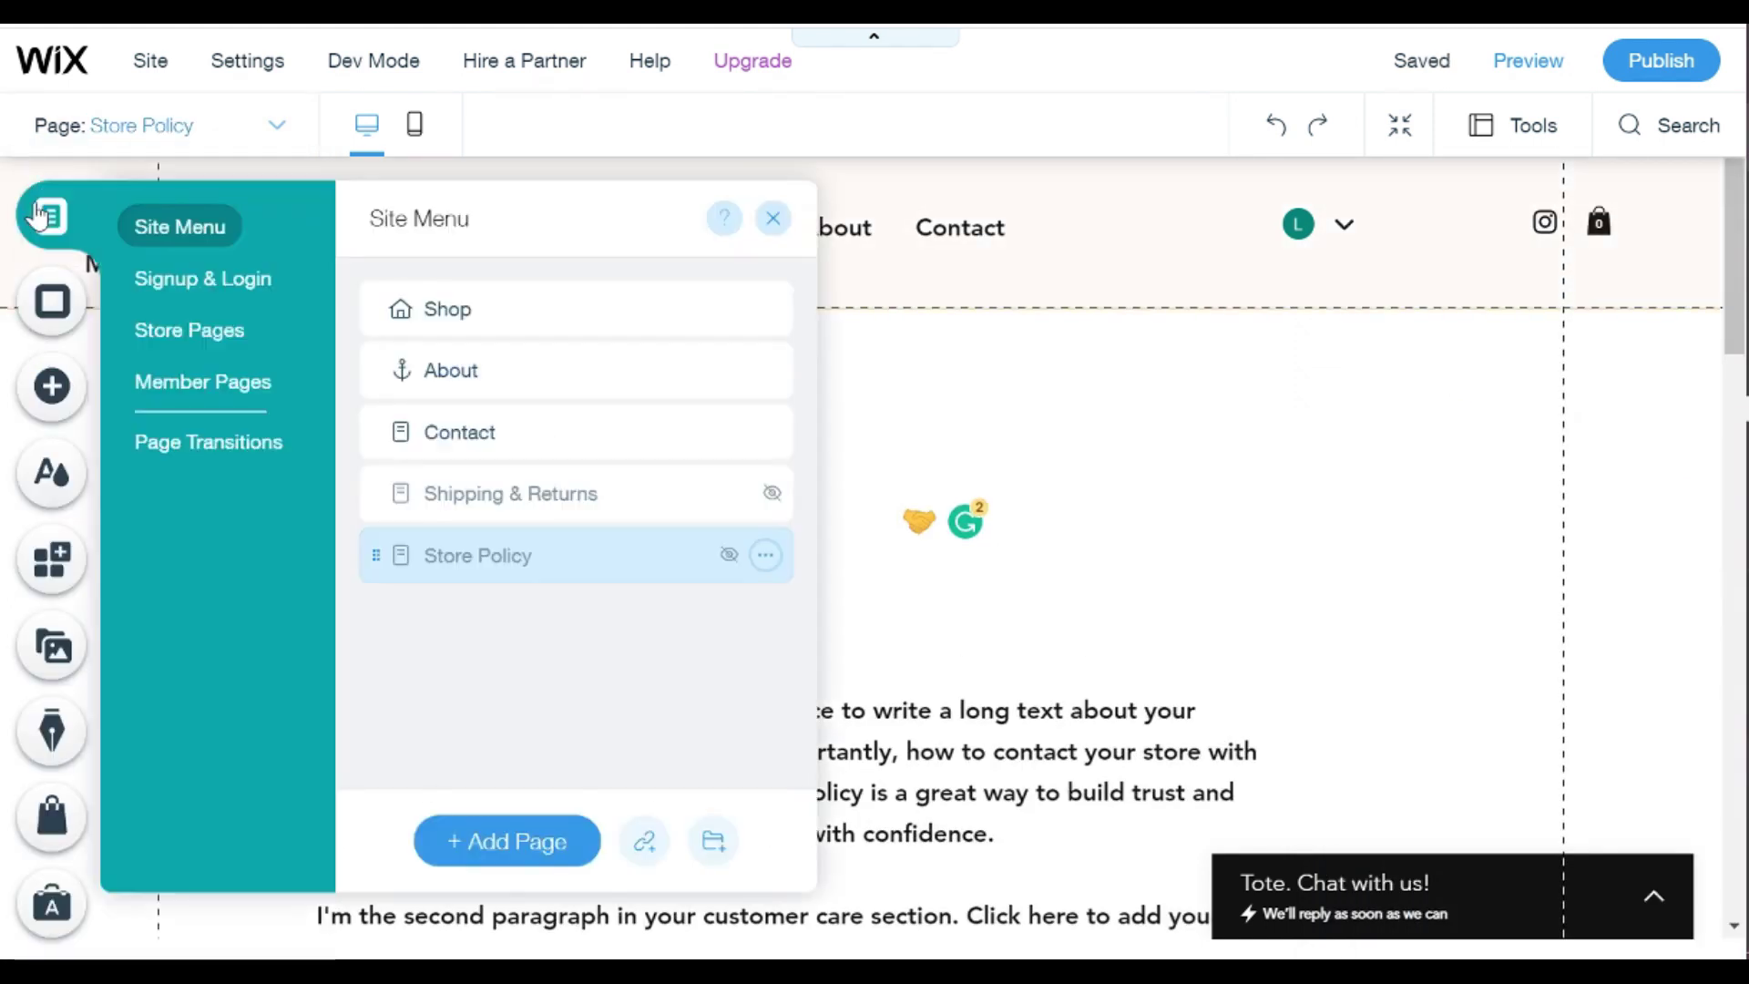
left_click(765, 555)
left_click(855, 570)
left_click(1097, 616)
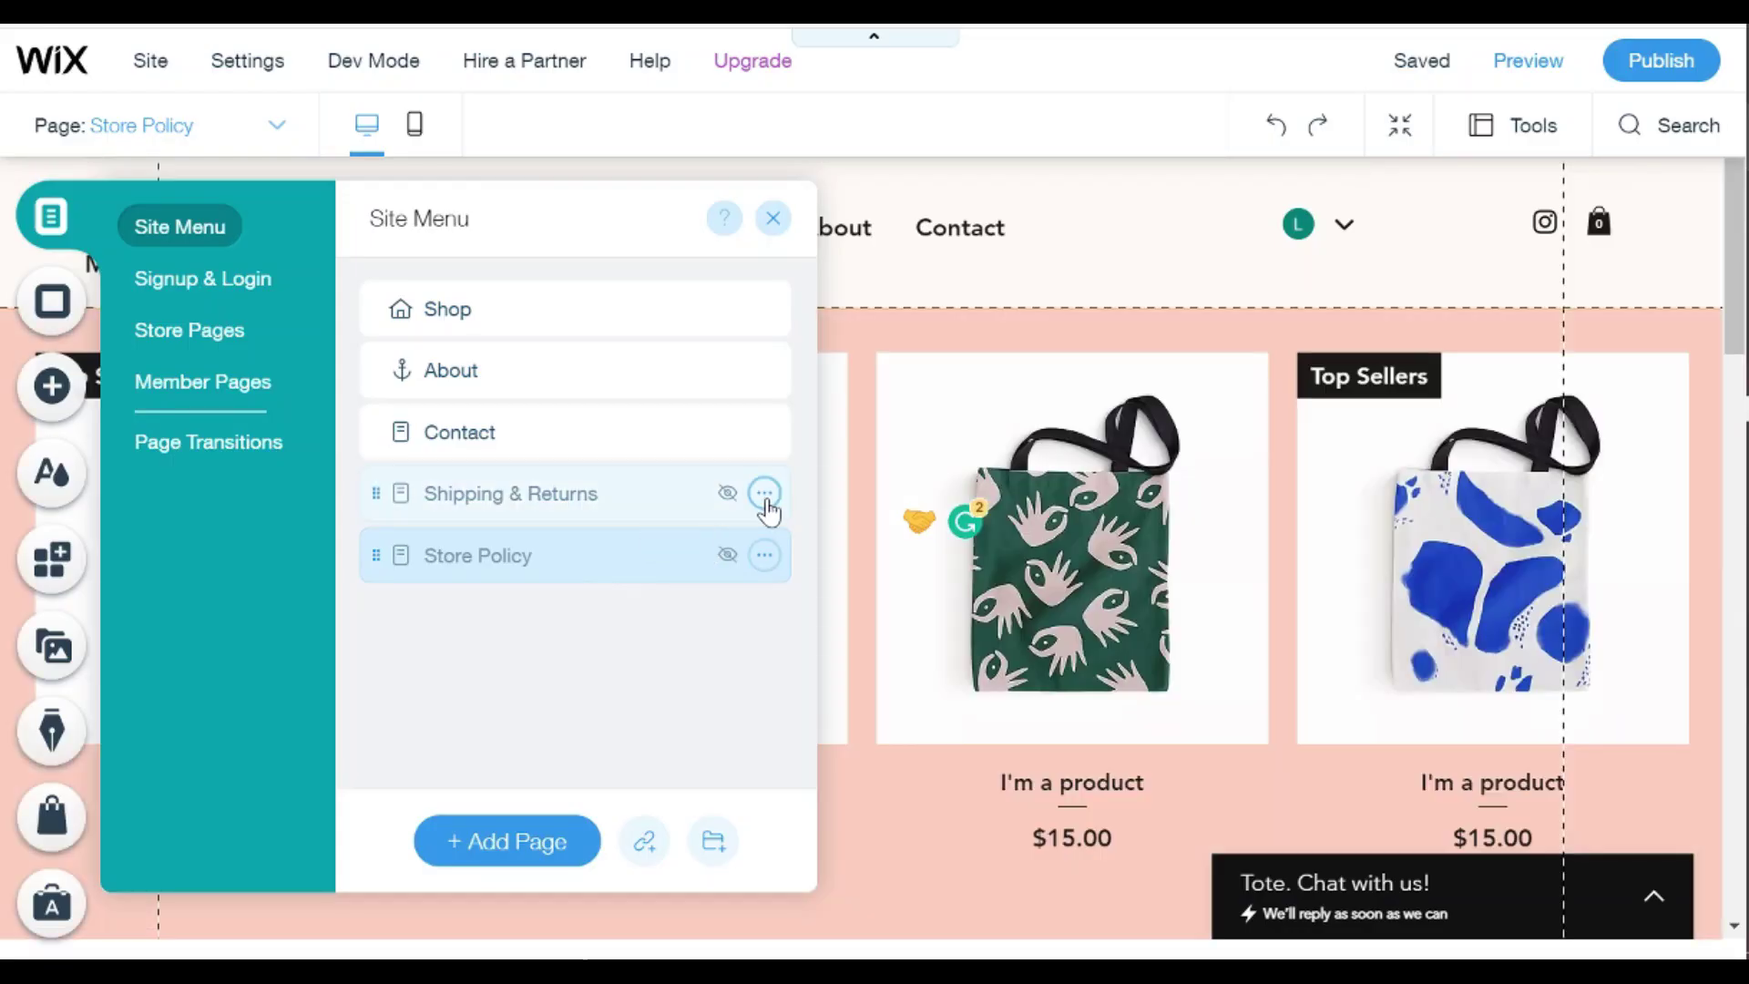
Step: Browse the signup, member and store page groups, then show Shipping & Returns in navigation
left_click(227, 287)
left_click(222, 380)
left_click(225, 333)
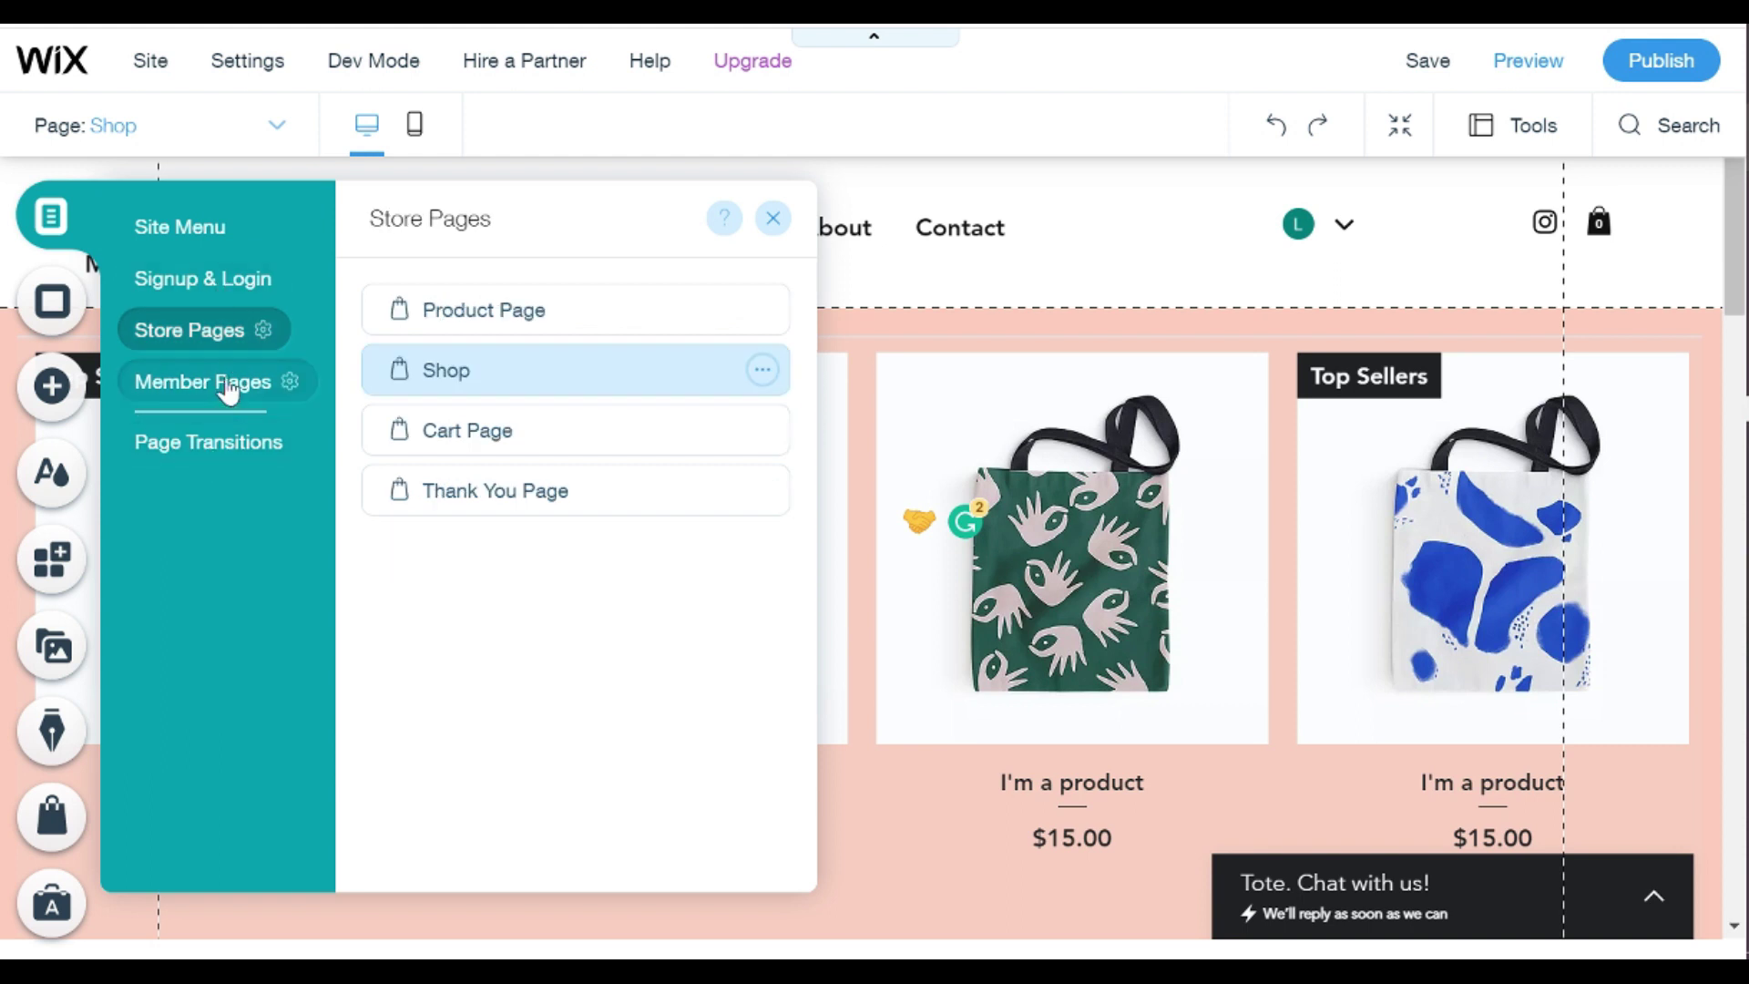
left_click(232, 290)
left_click(199, 239)
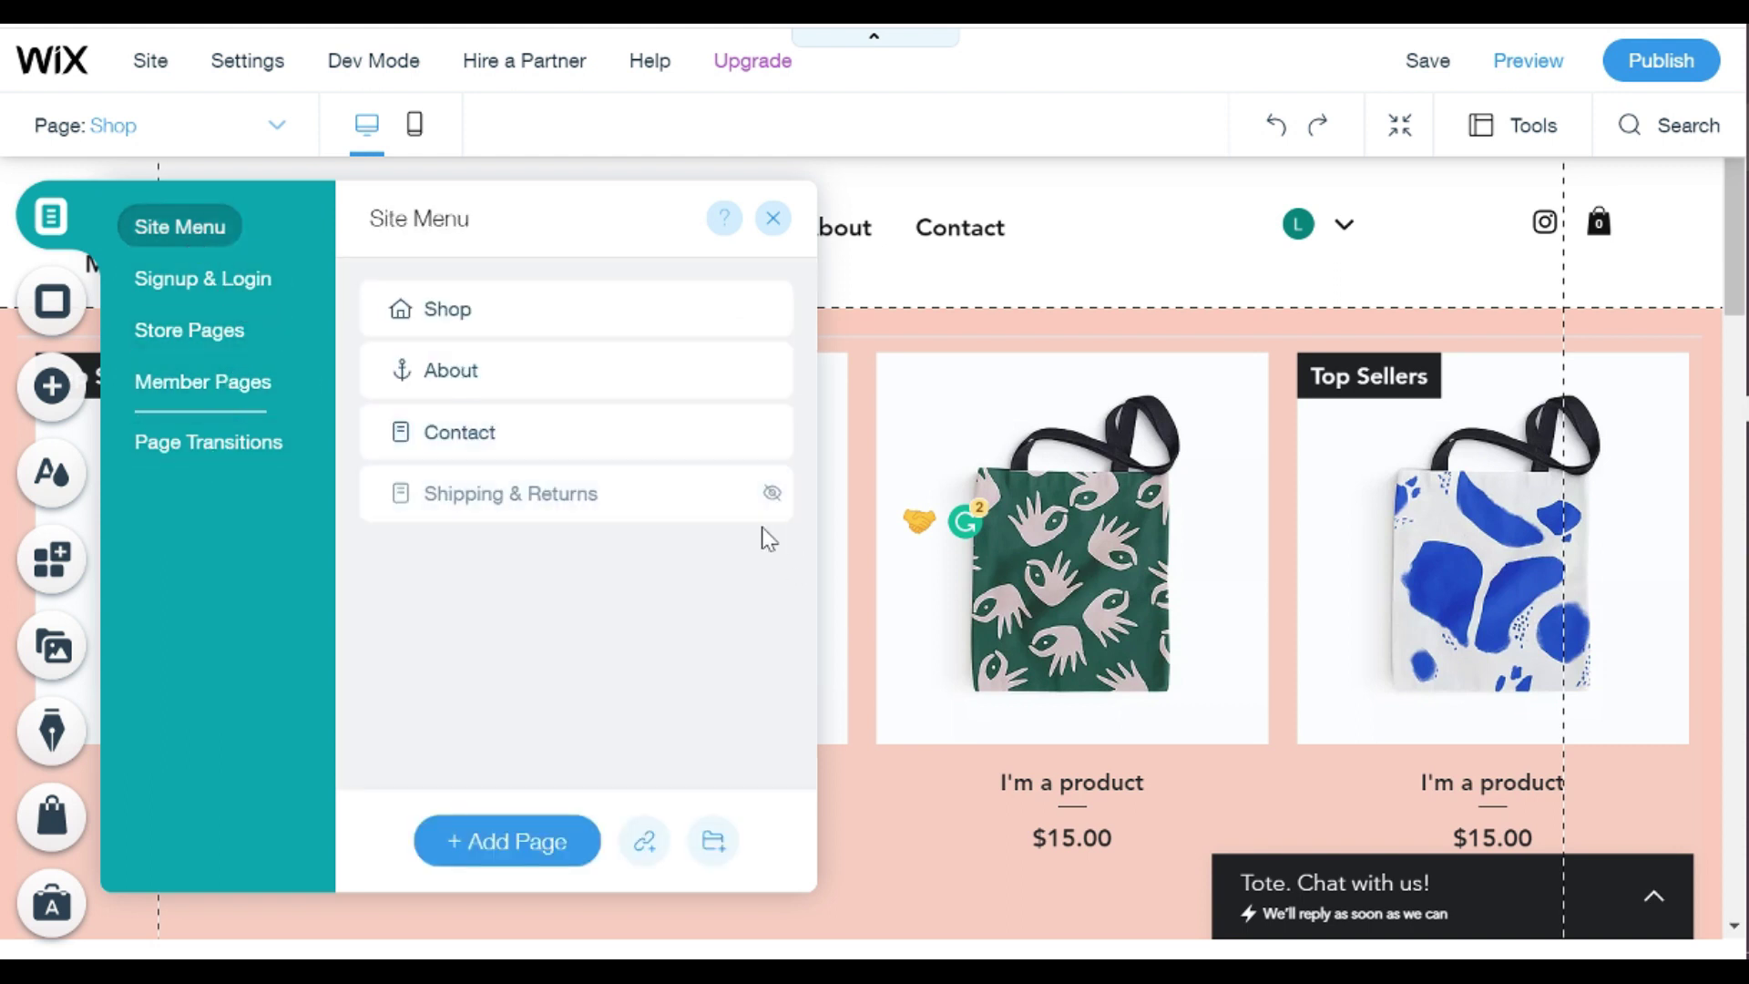
left_click(765, 492)
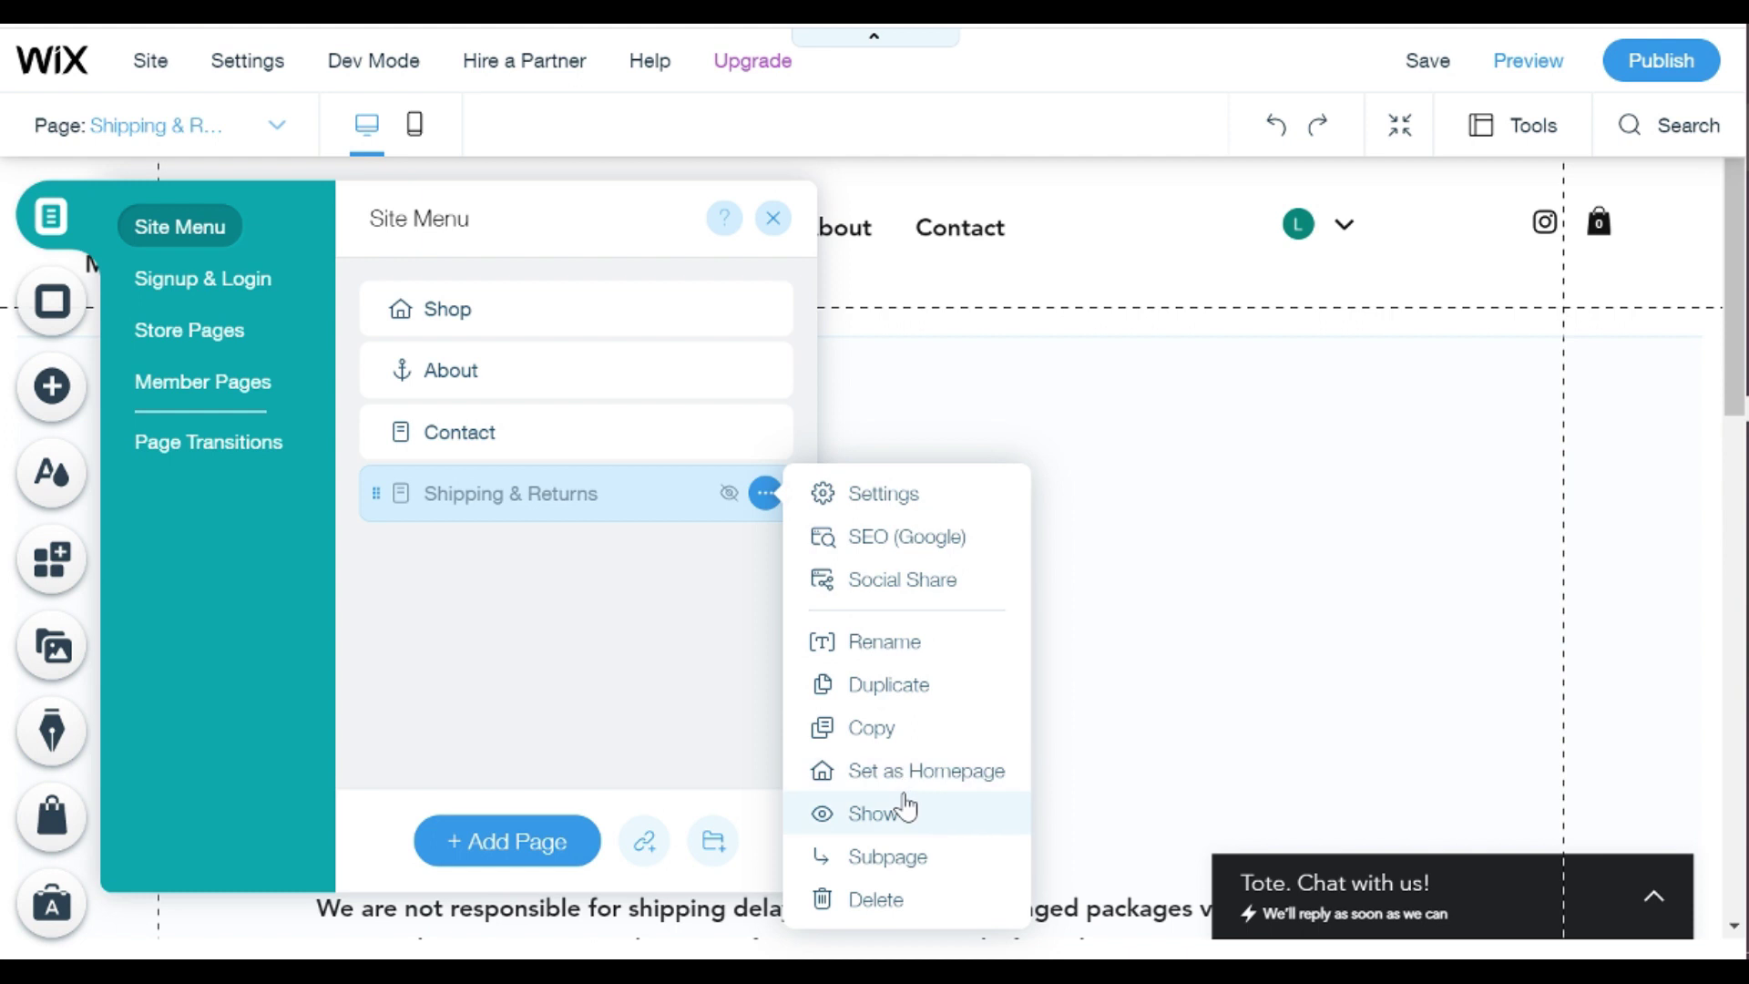
left_click(905, 811)
Step: Step through the Product, Shop, Cart and Thank You store pages, loading Thank You
left_click(215, 335)
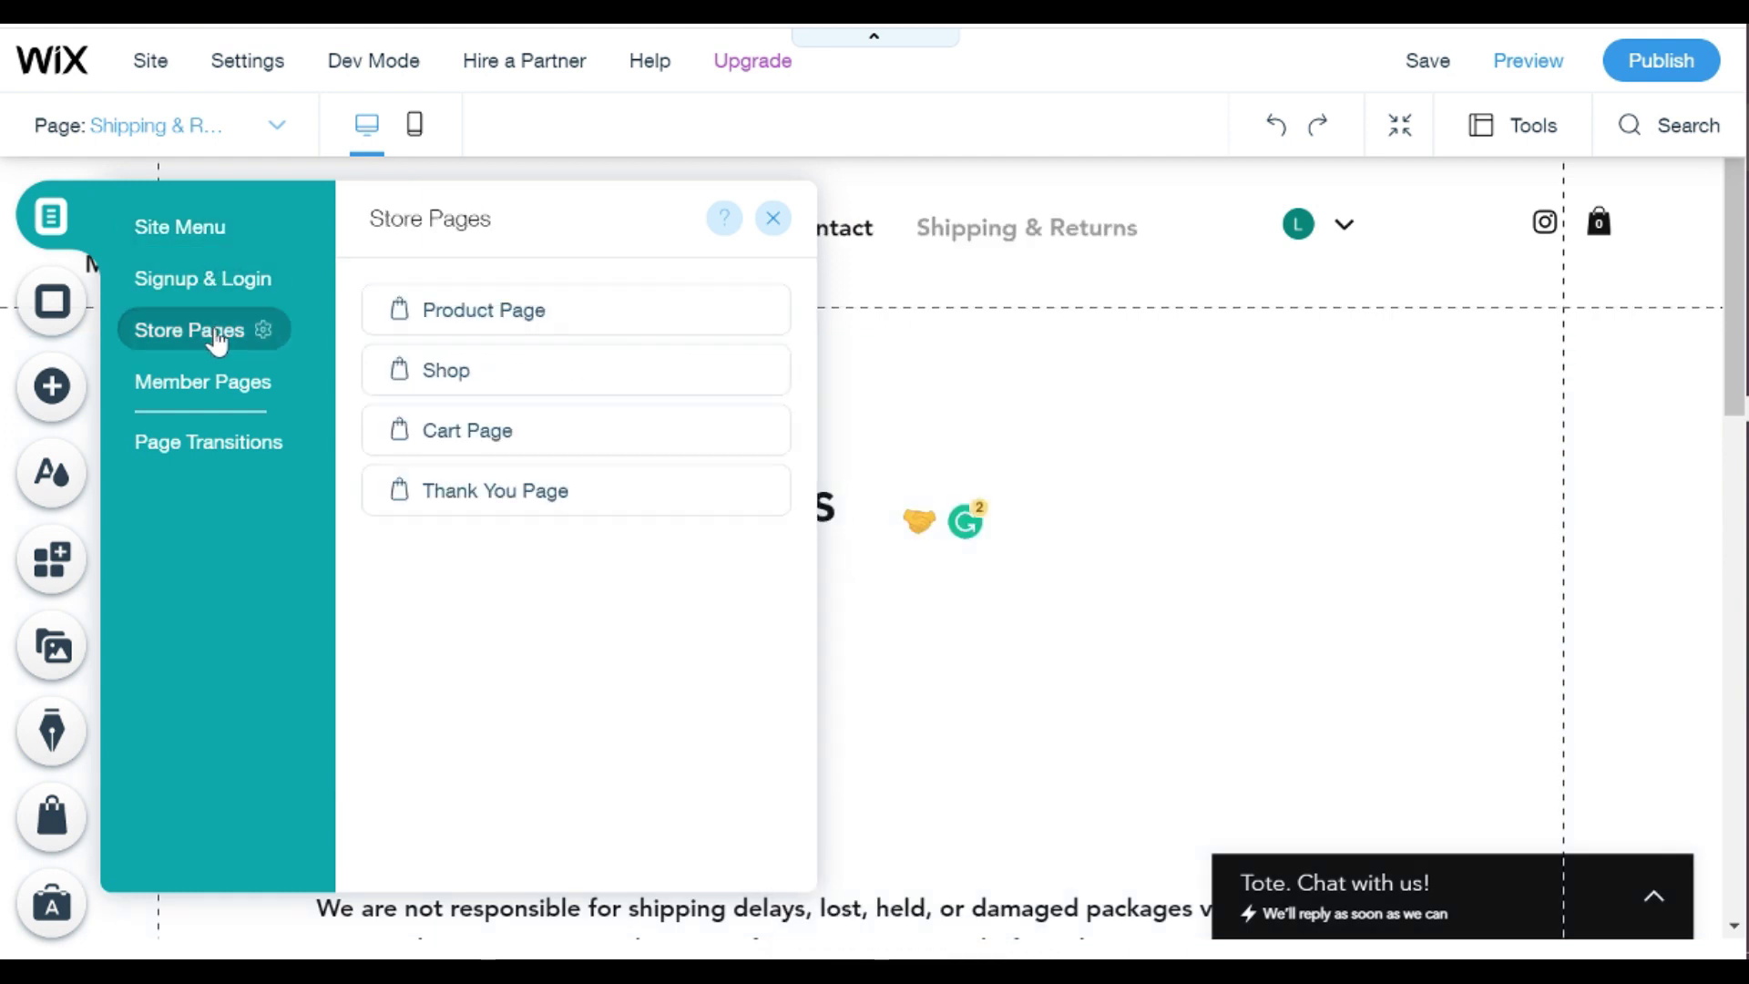
left_click(492, 312)
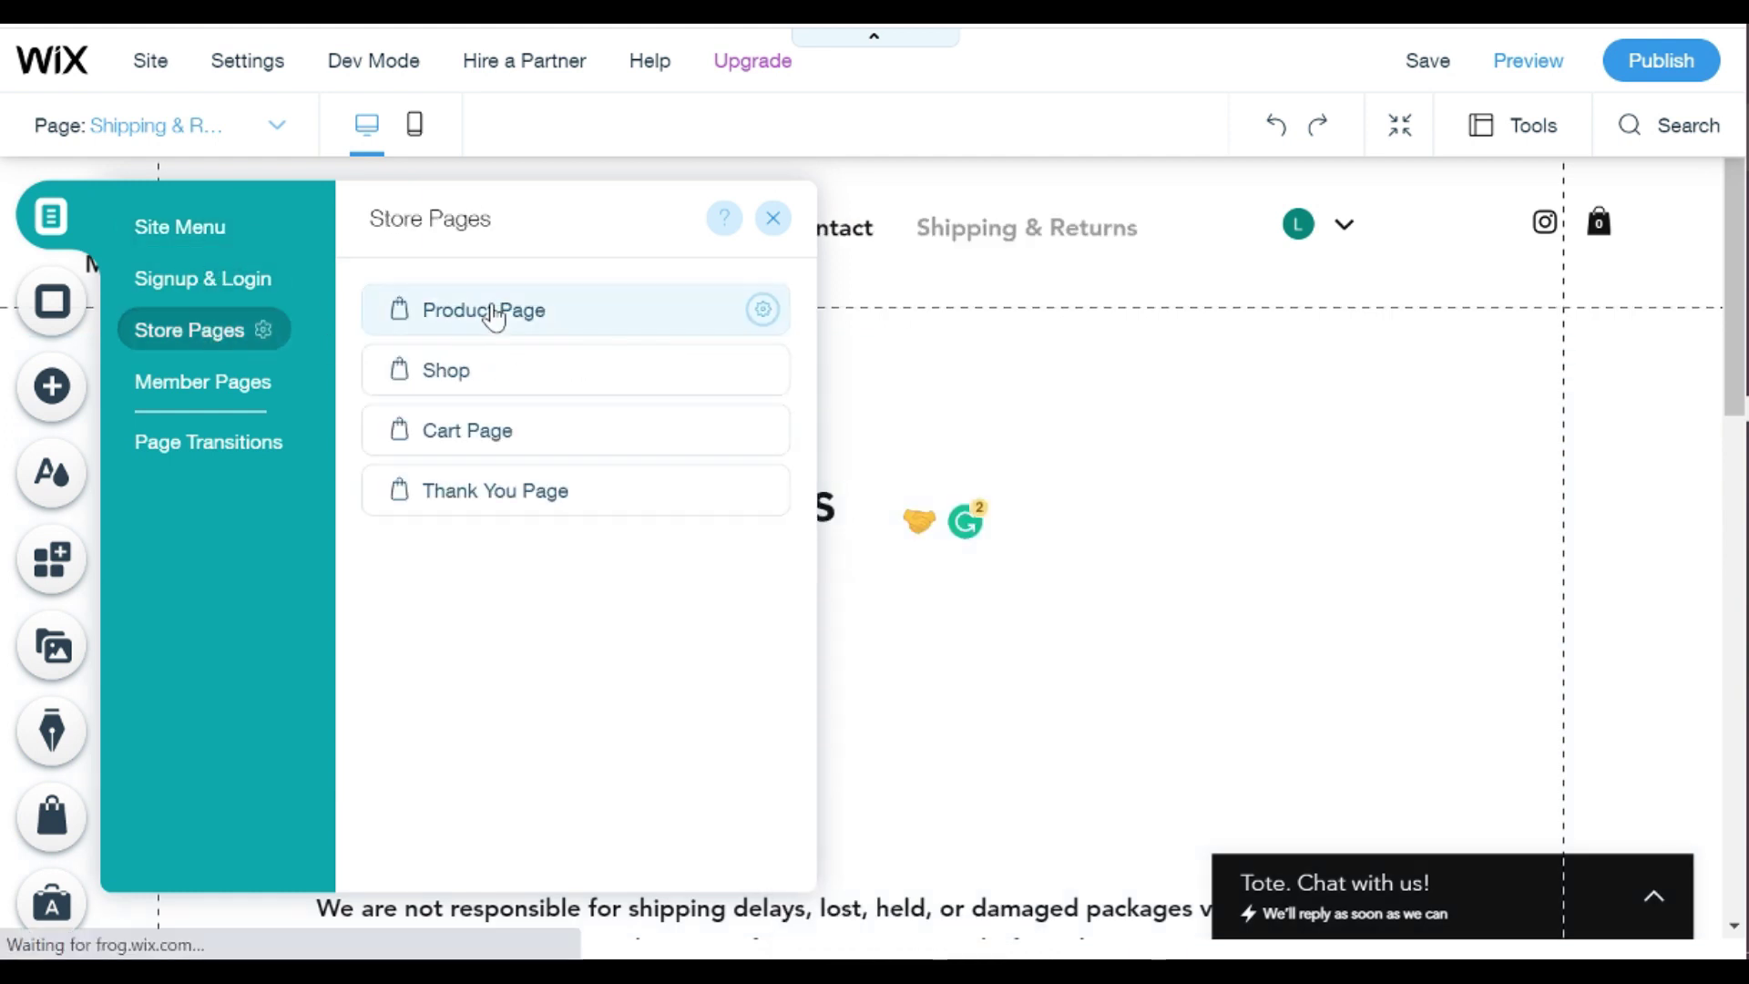
left_click(535, 357)
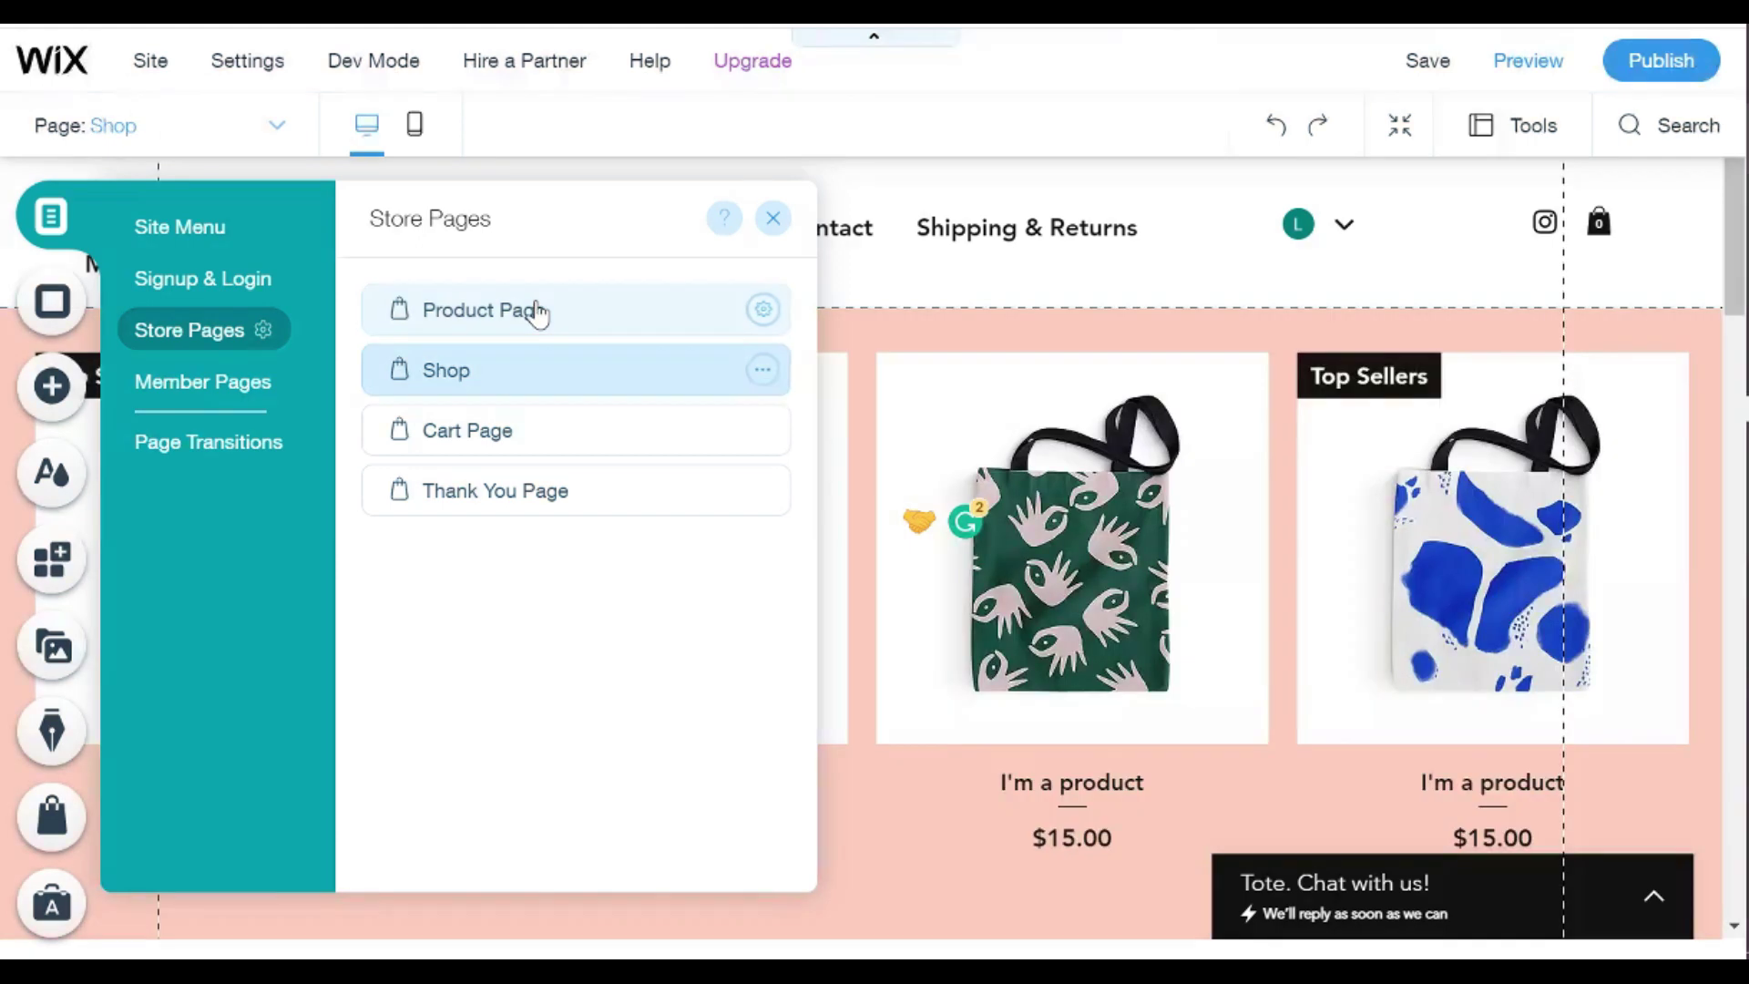
left_click(540, 432)
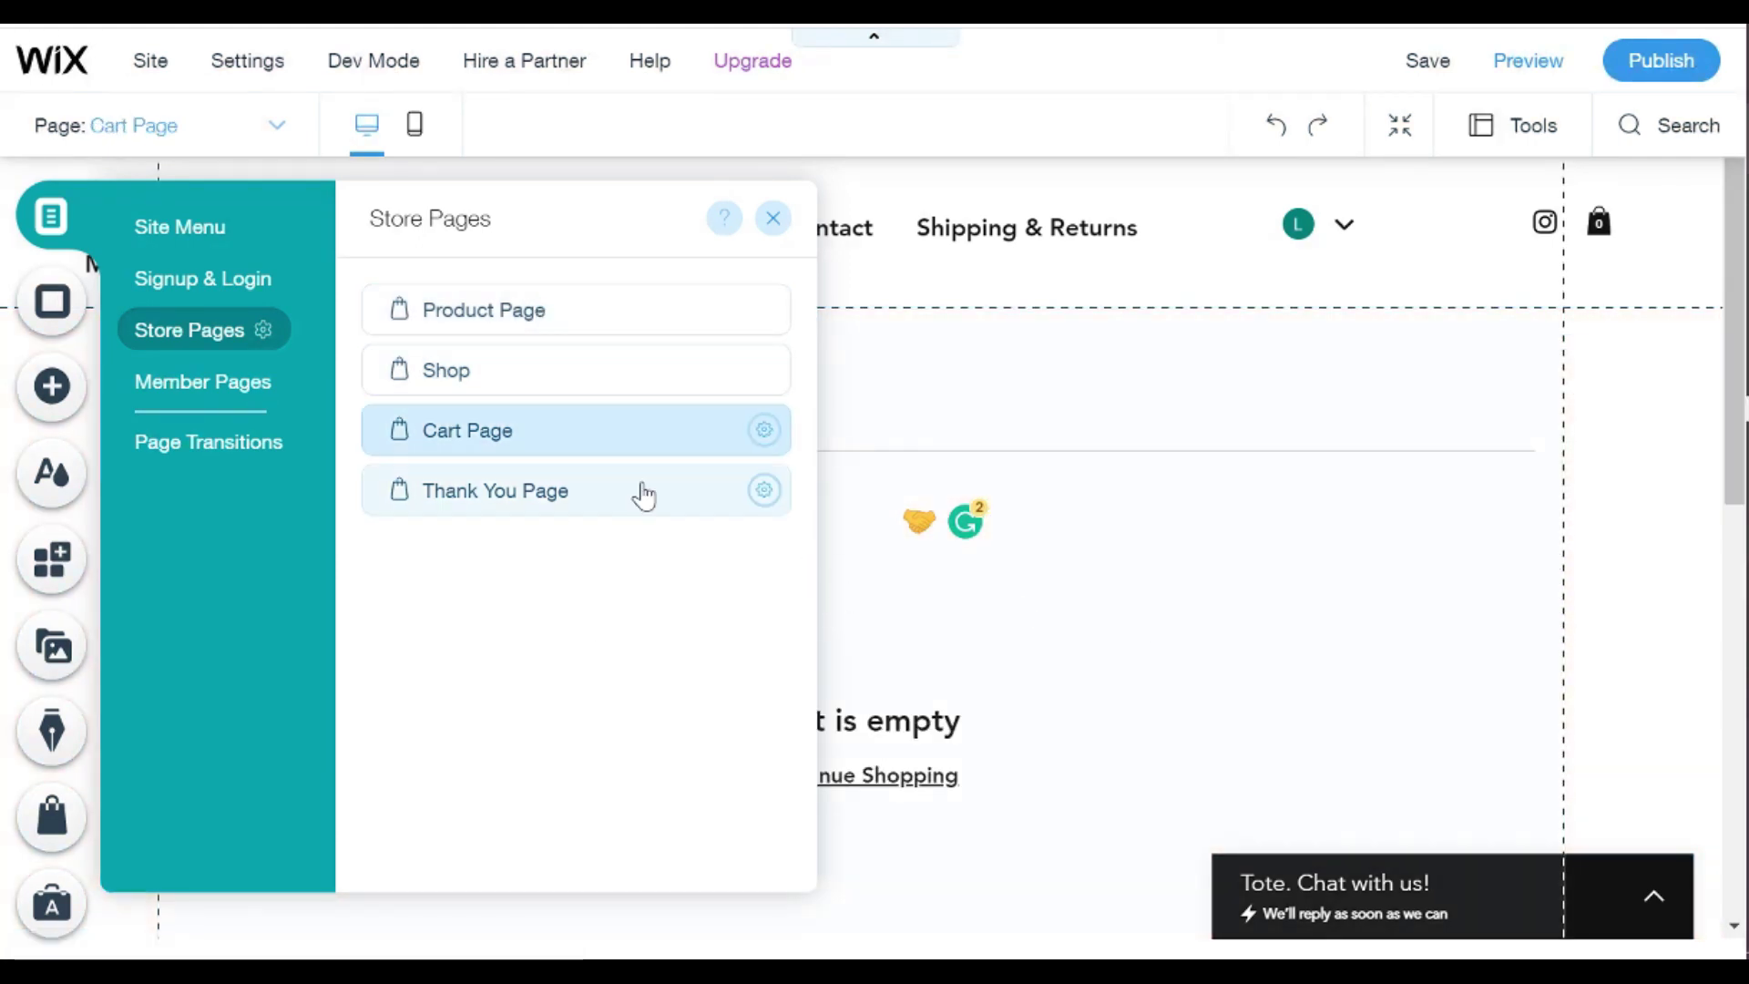
left_click(644, 495)
left_click(773, 220)
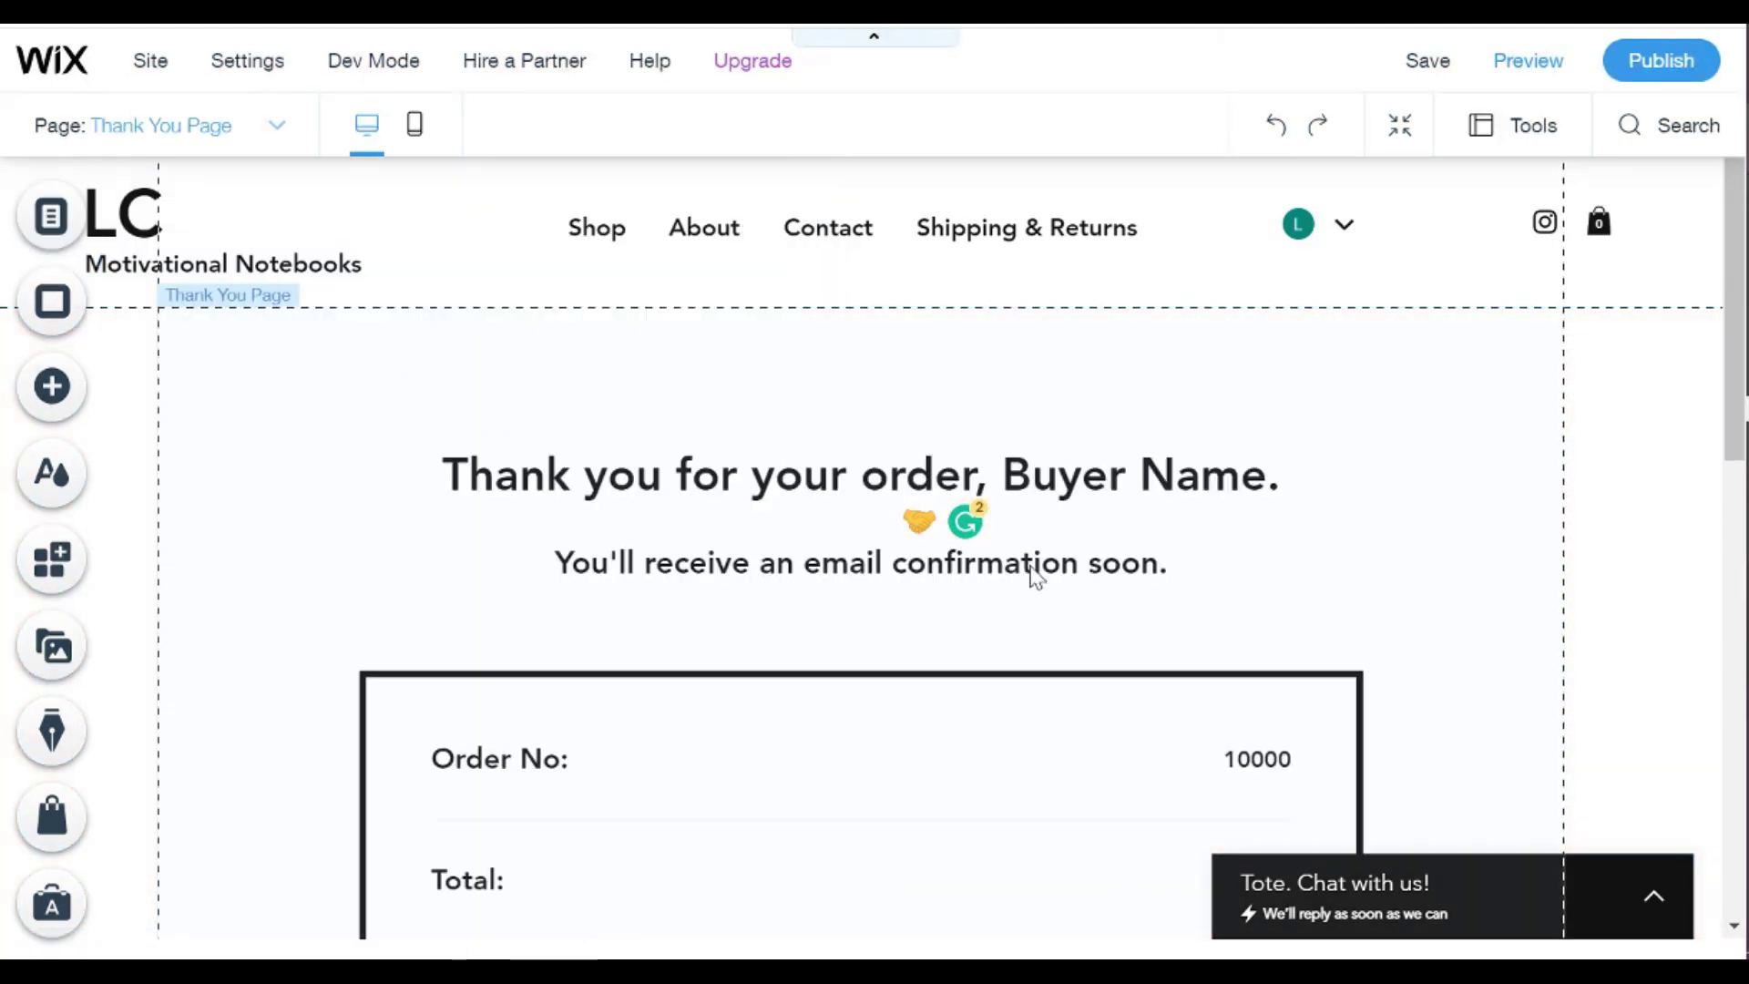
scroll(1034, 574, "down", 10)
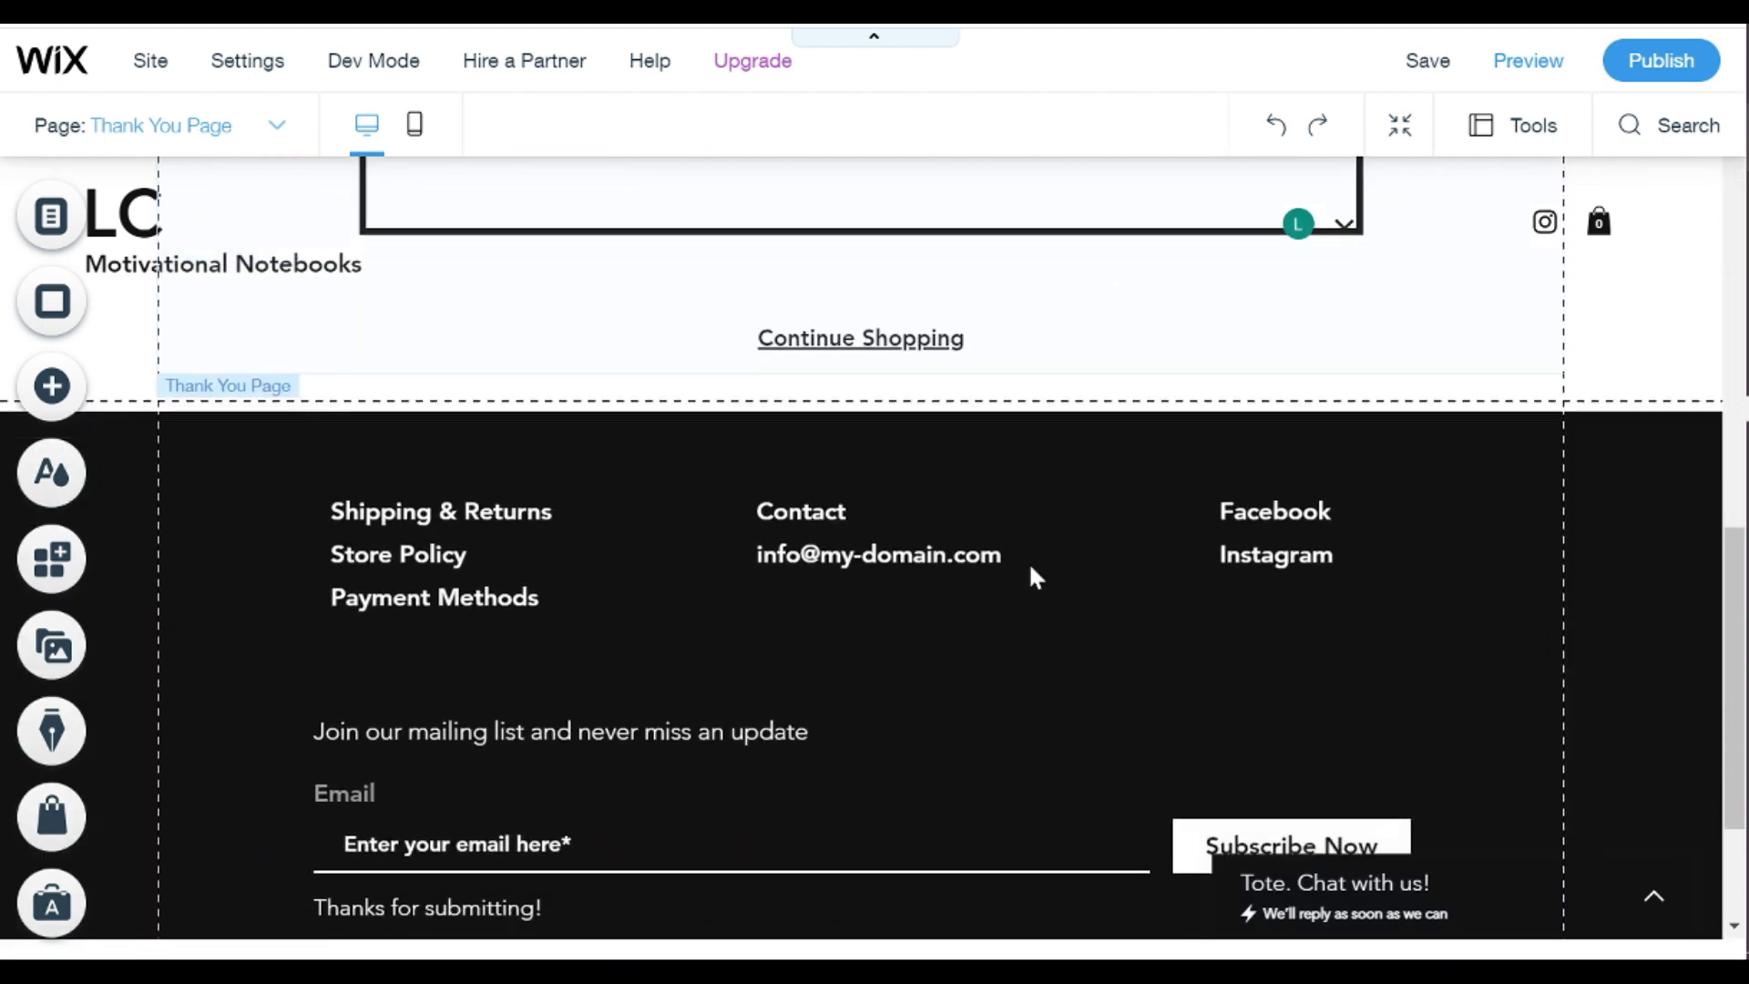
scroll(1029, 561, "down", 3)
scroll(1030, 559, "up", 12)
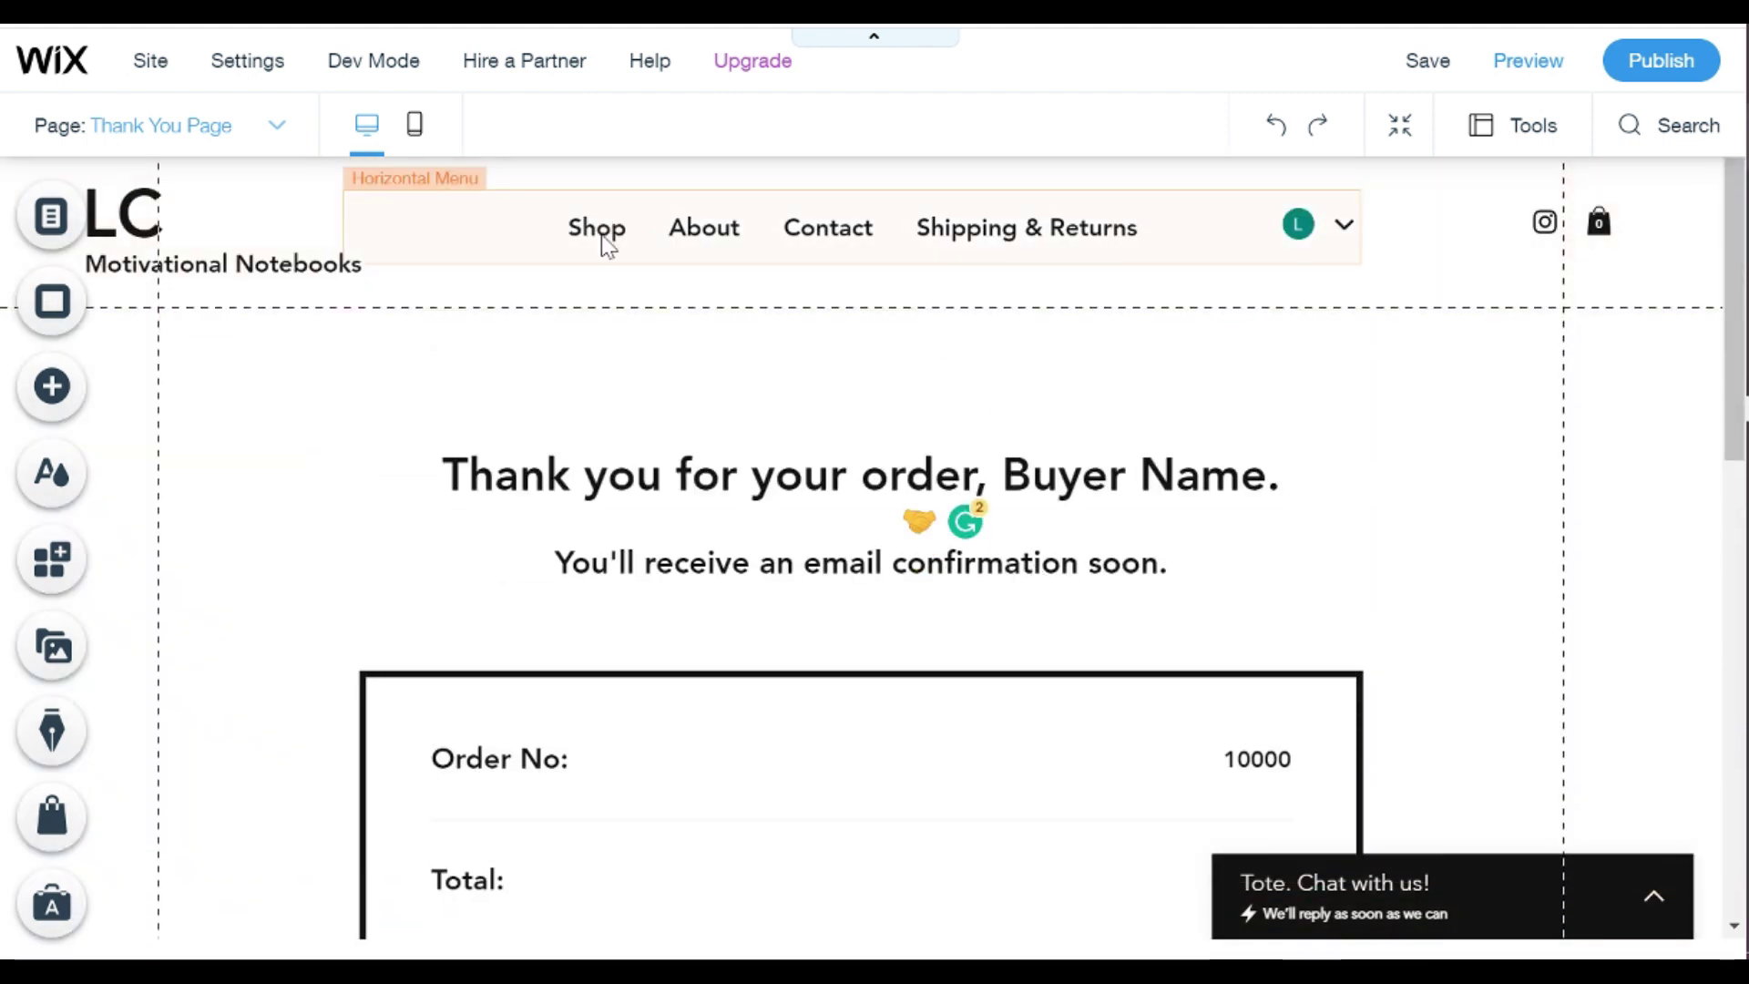
Step: Switch the editor to the Shop page
left_click(176, 125)
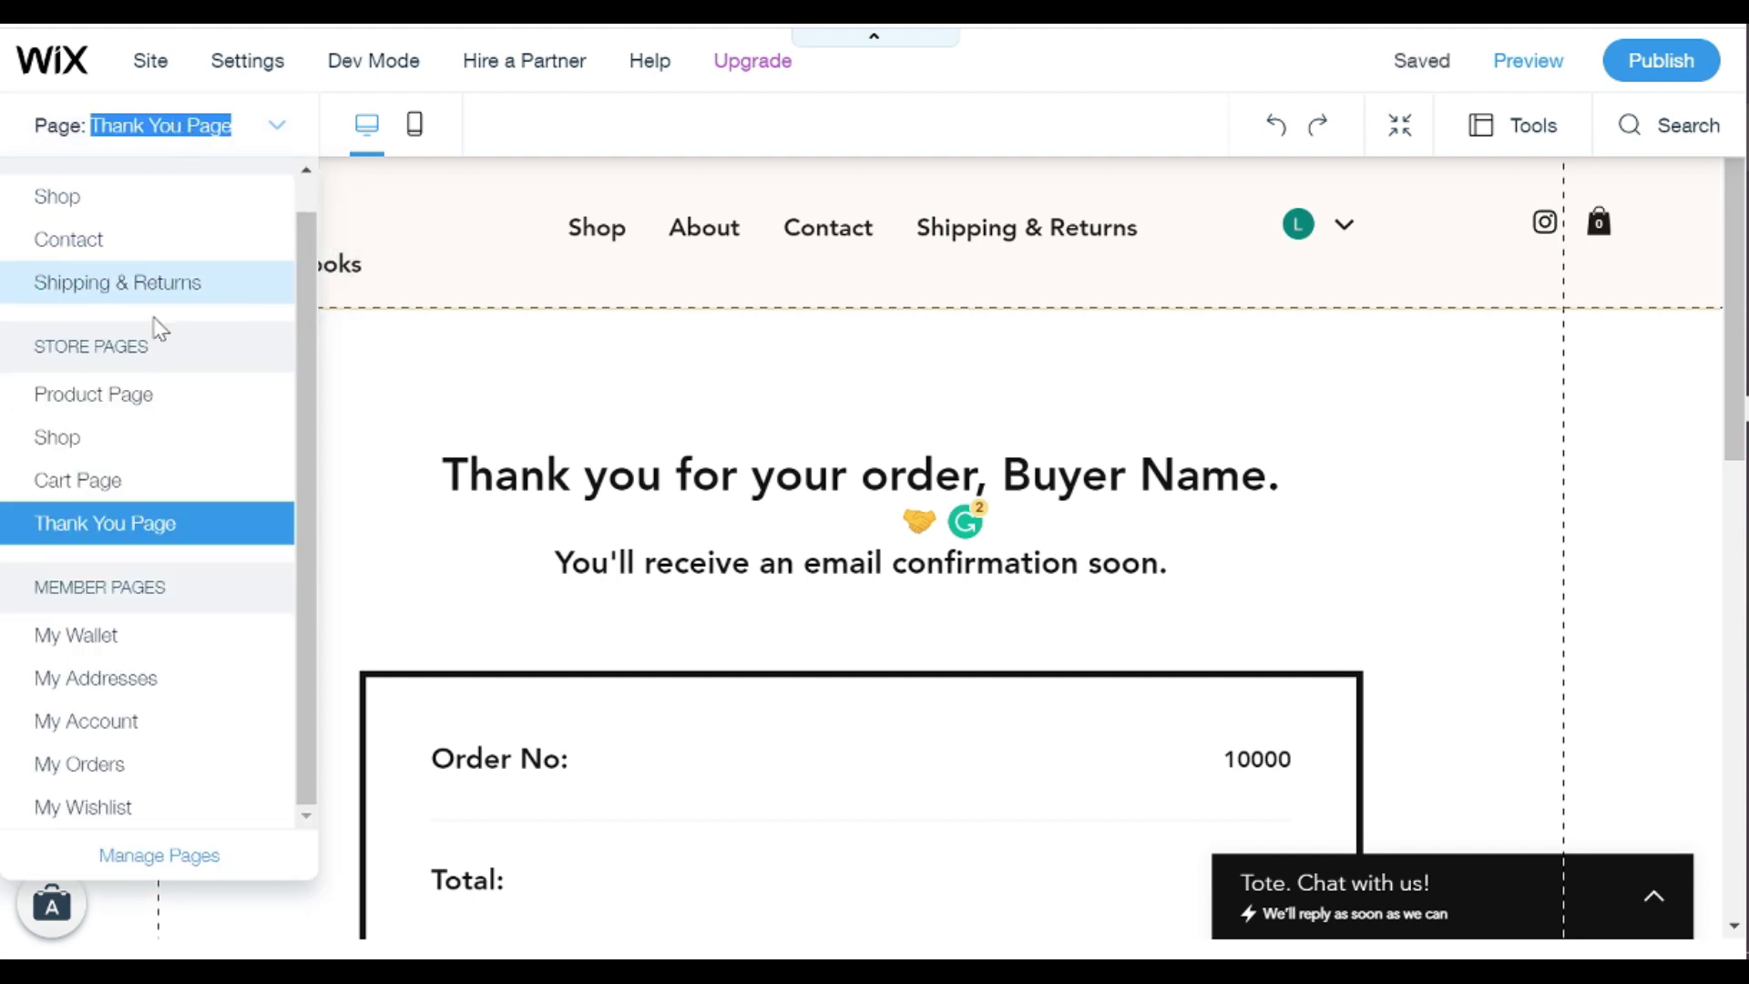
left_click(175, 132)
left_click(288, 113)
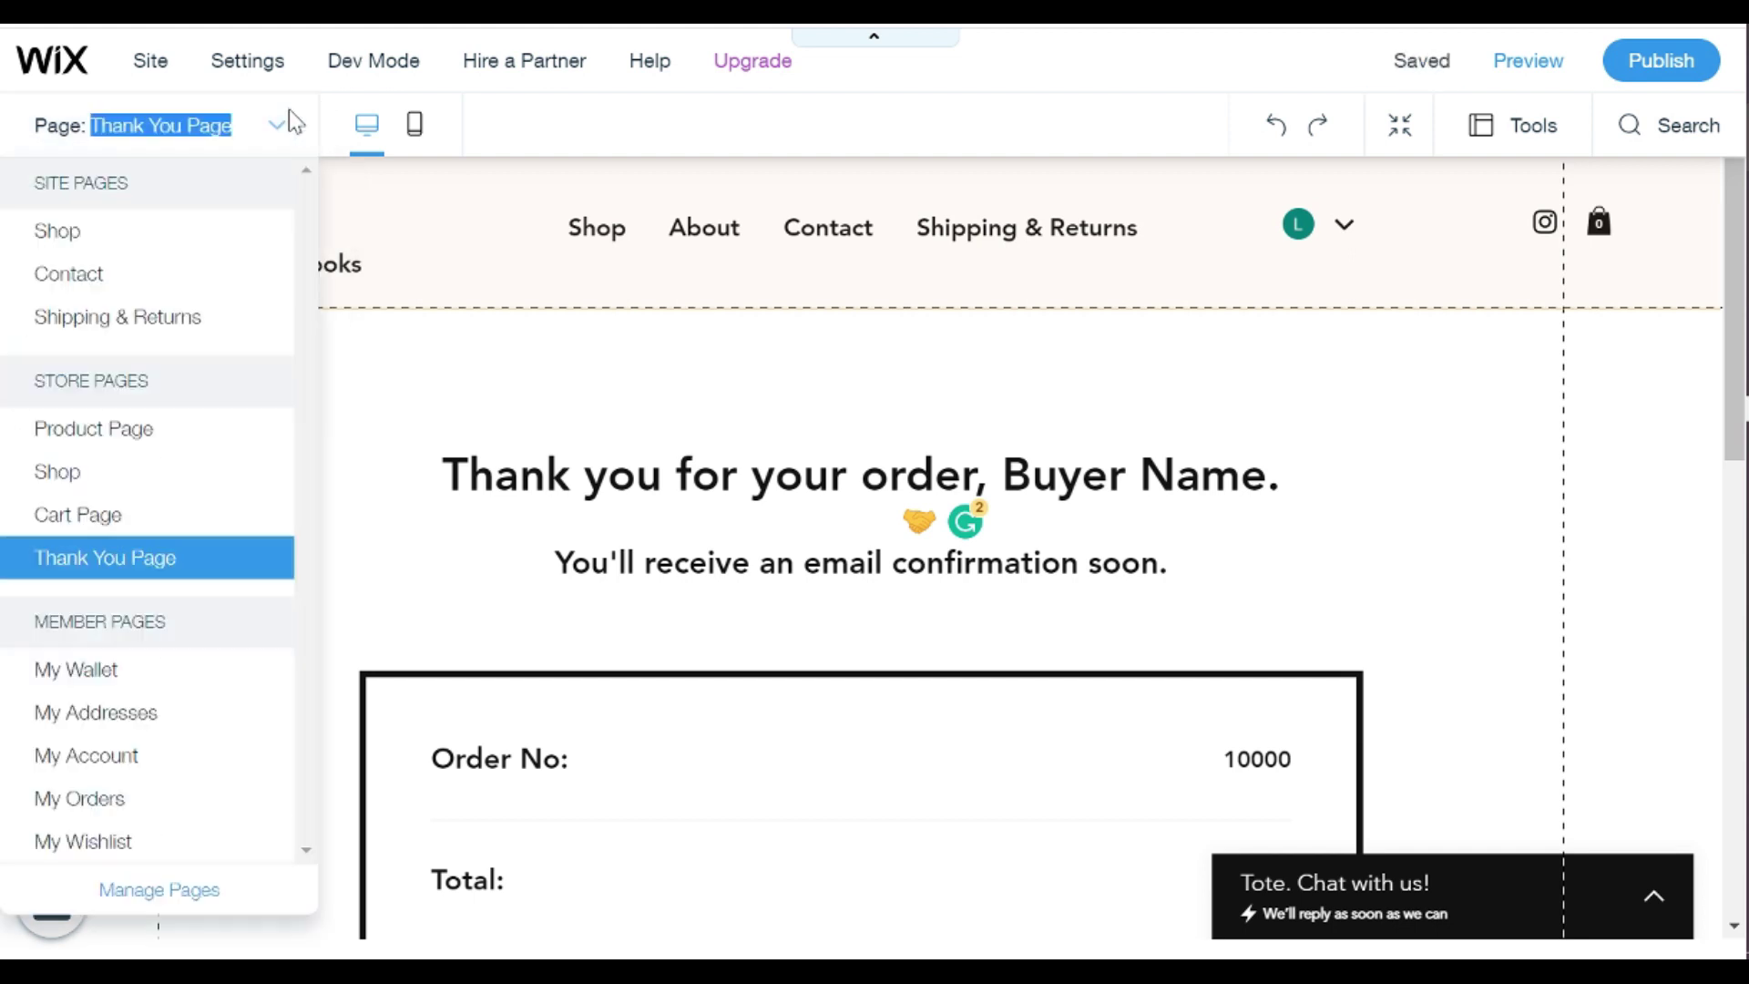
left_click(90, 234)
left_click(51, 216)
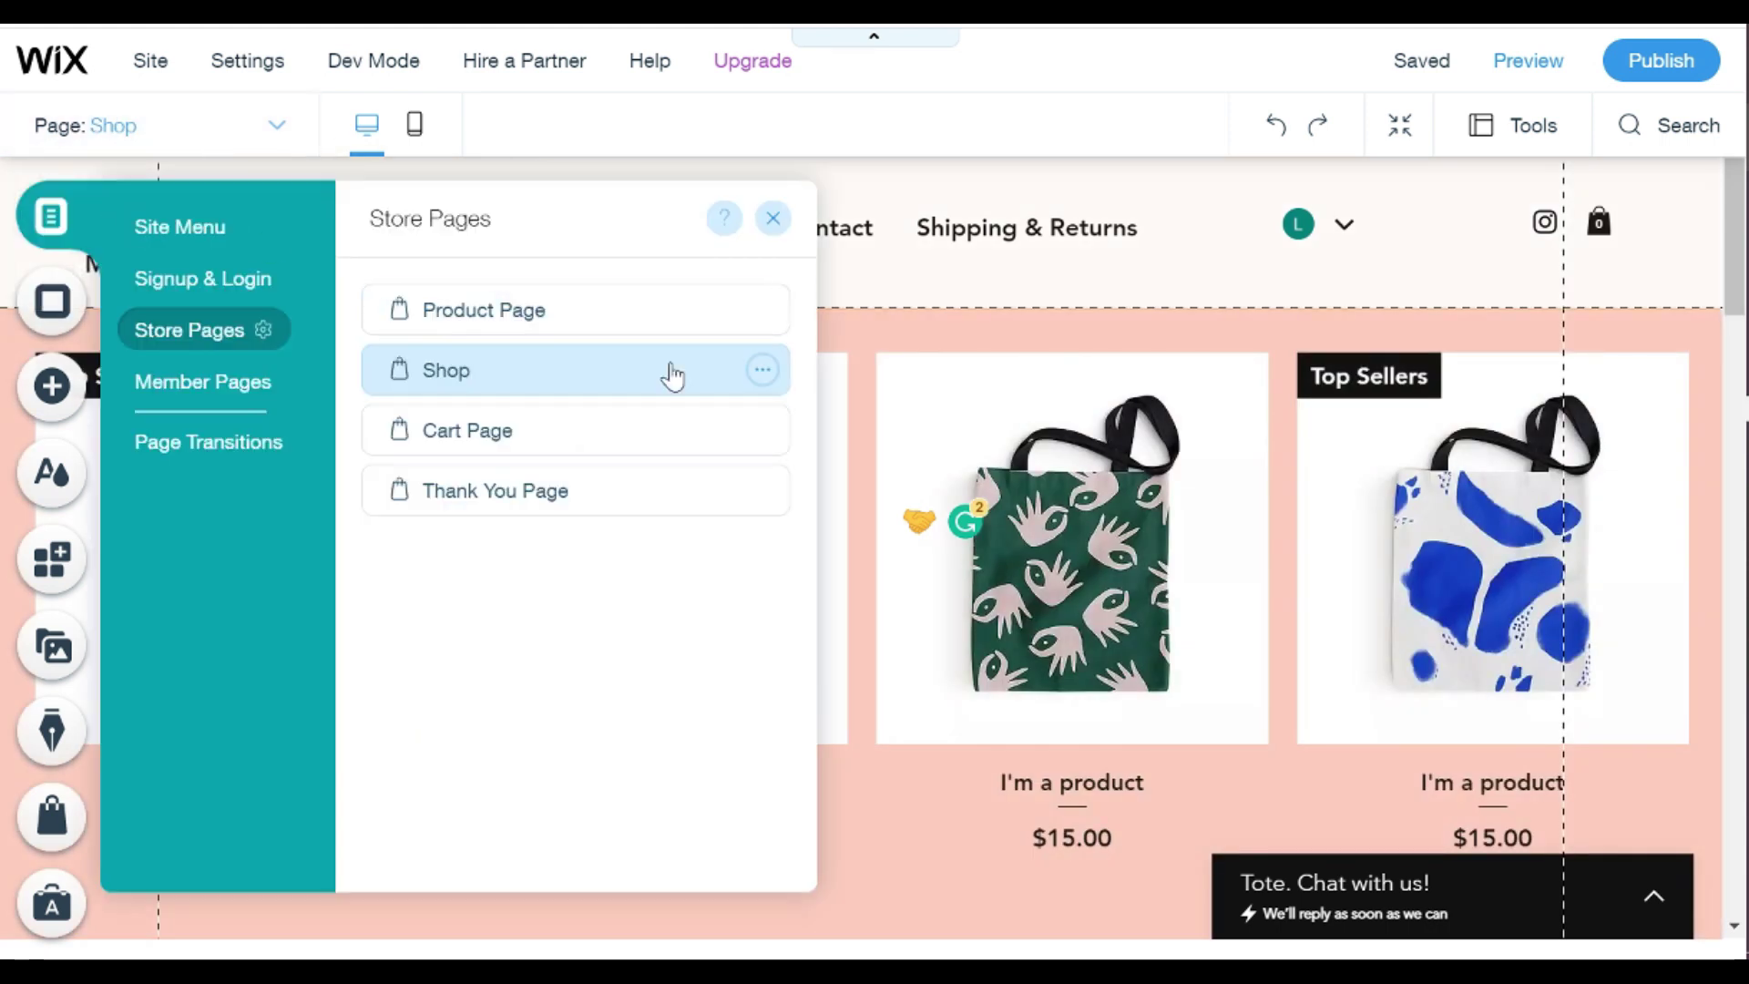
left_click(164, 125)
Step: Select all 12 tote products in the Dashboard and delete them
left_click(171, 232)
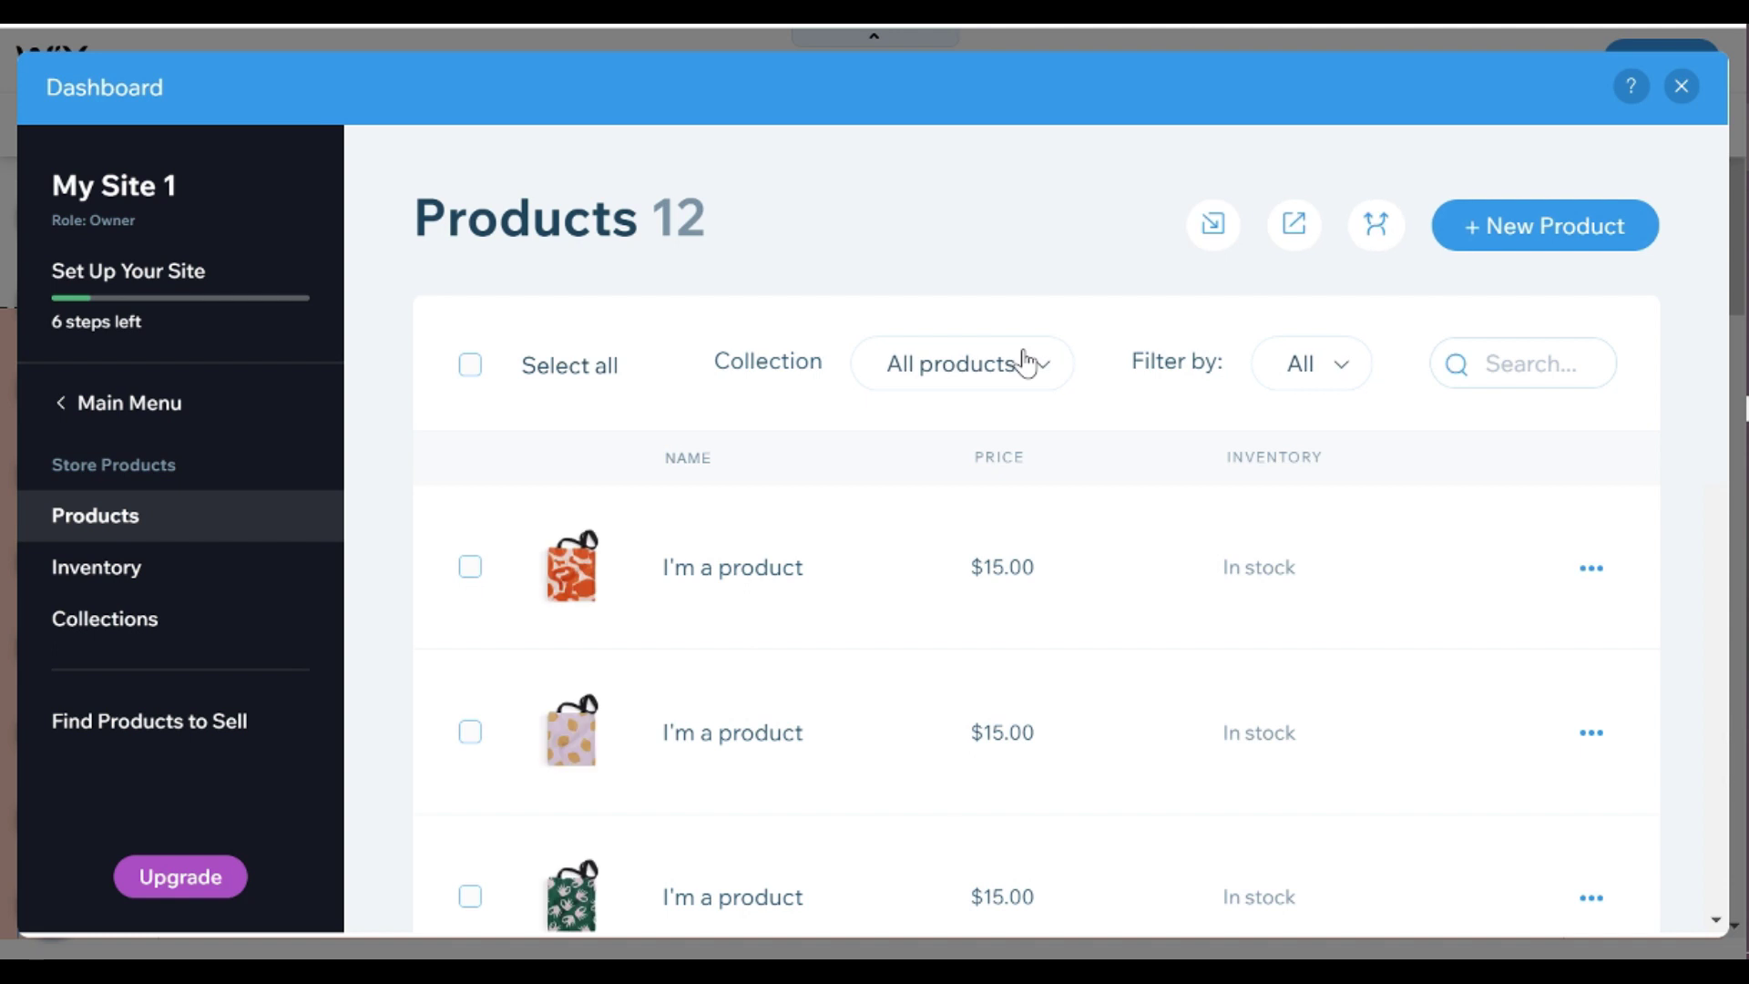
left_click(469, 365)
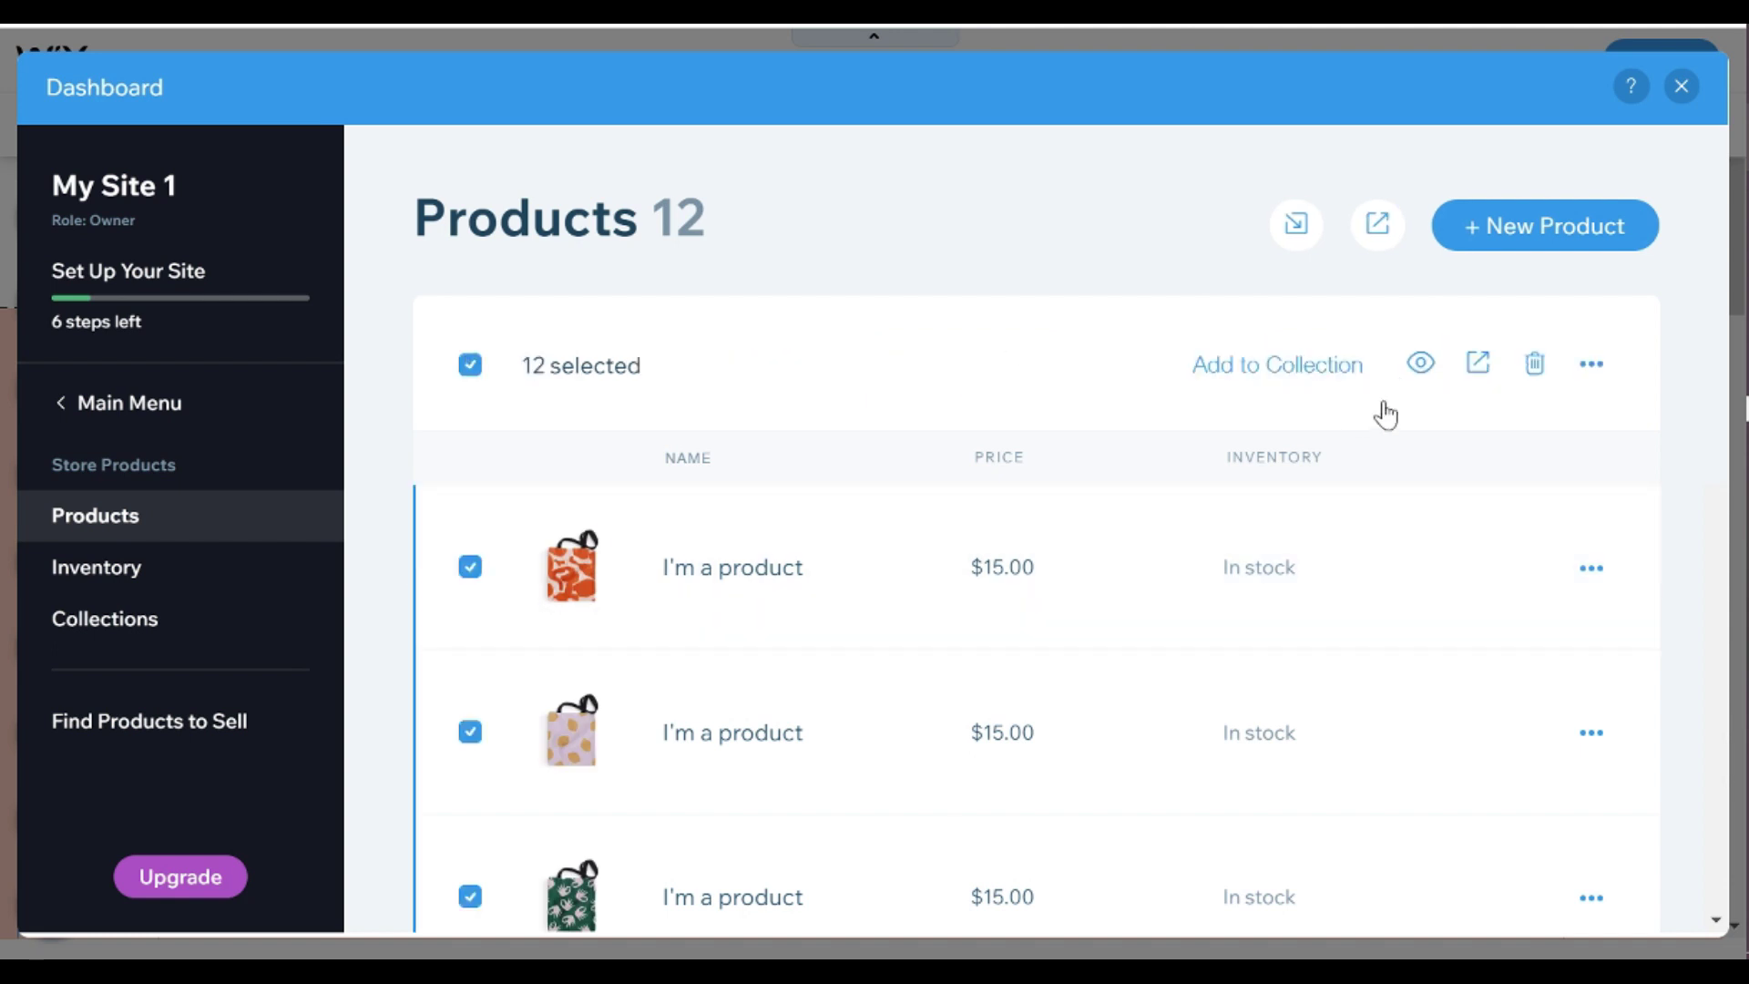
left_click(1536, 369)
left_click(1187, 720)
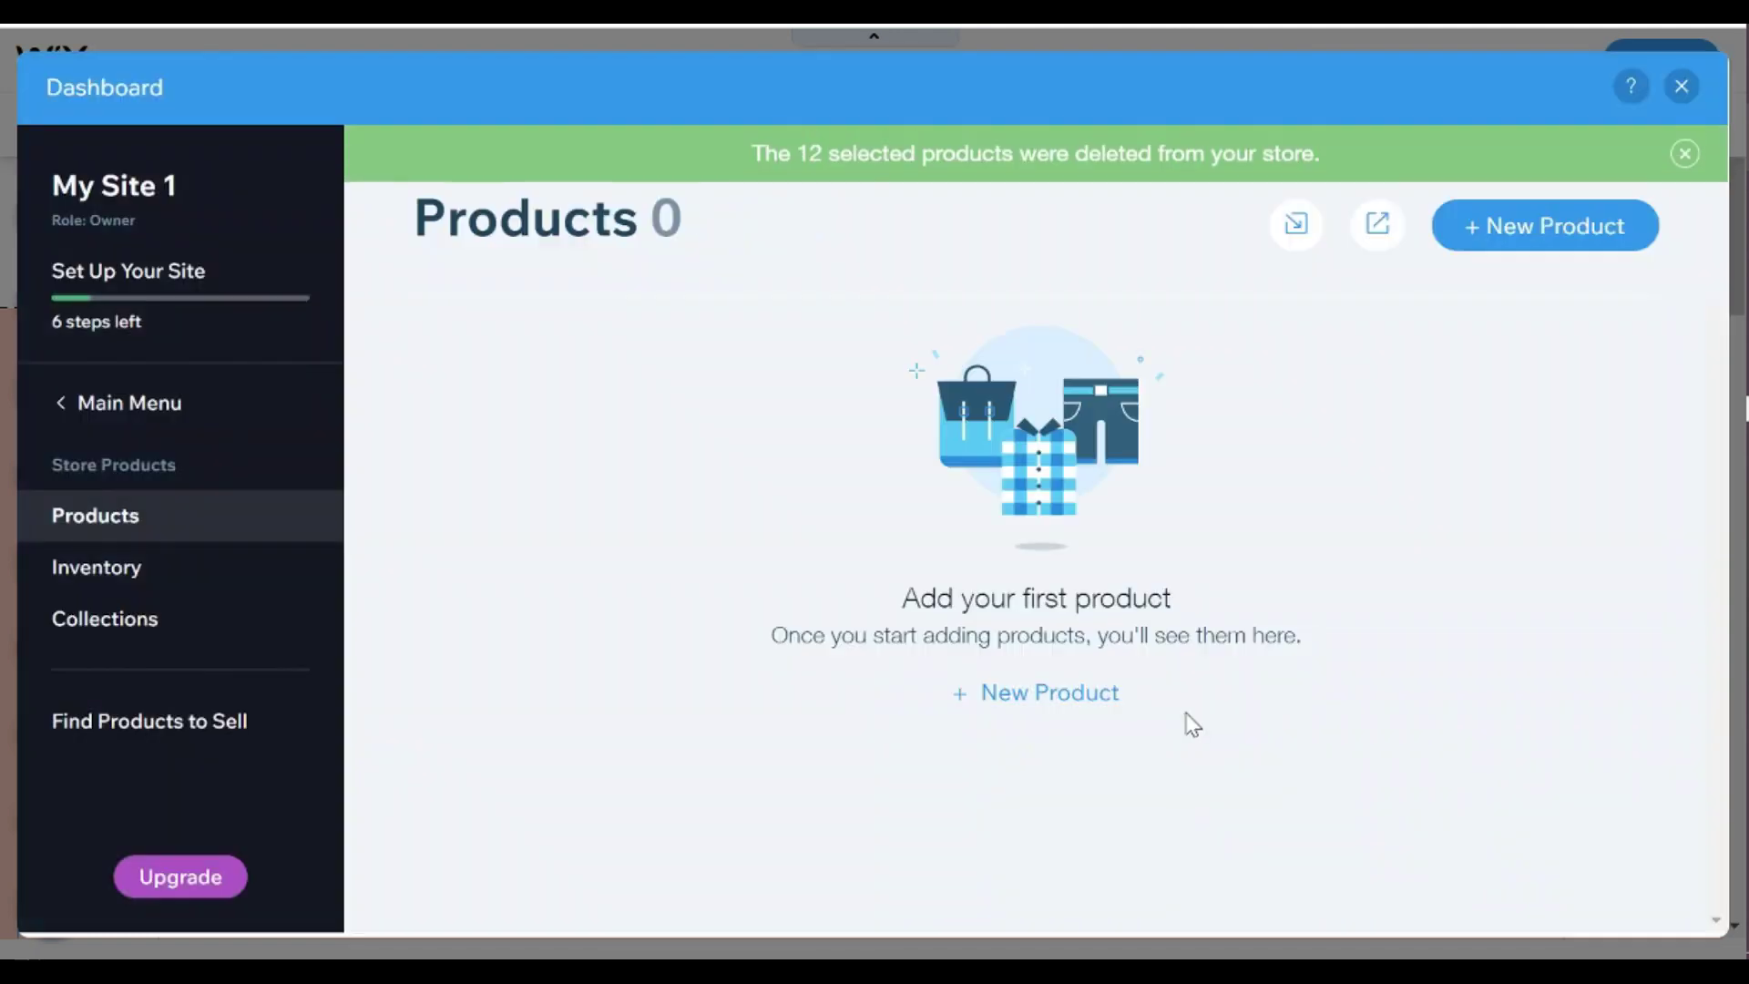
Step: Create a new physical product and start uploading images from the computer
left_click(1086, 702)
left_click(1157, 473)
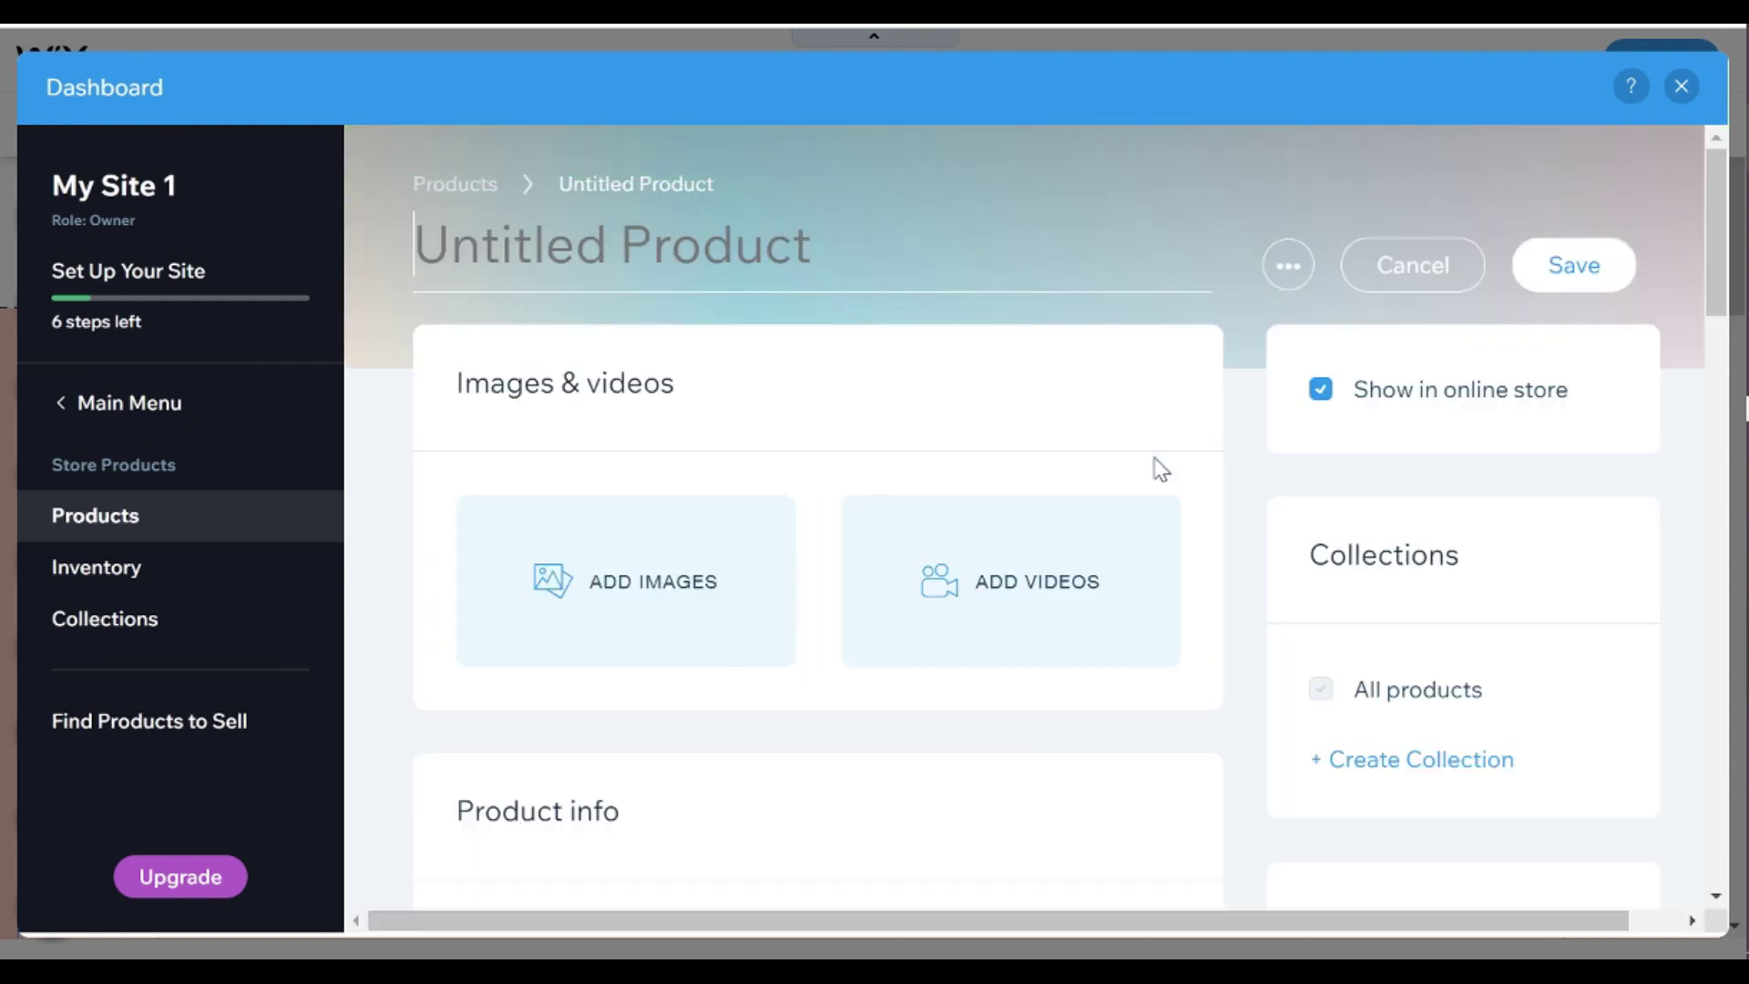
left_click(723, 566)
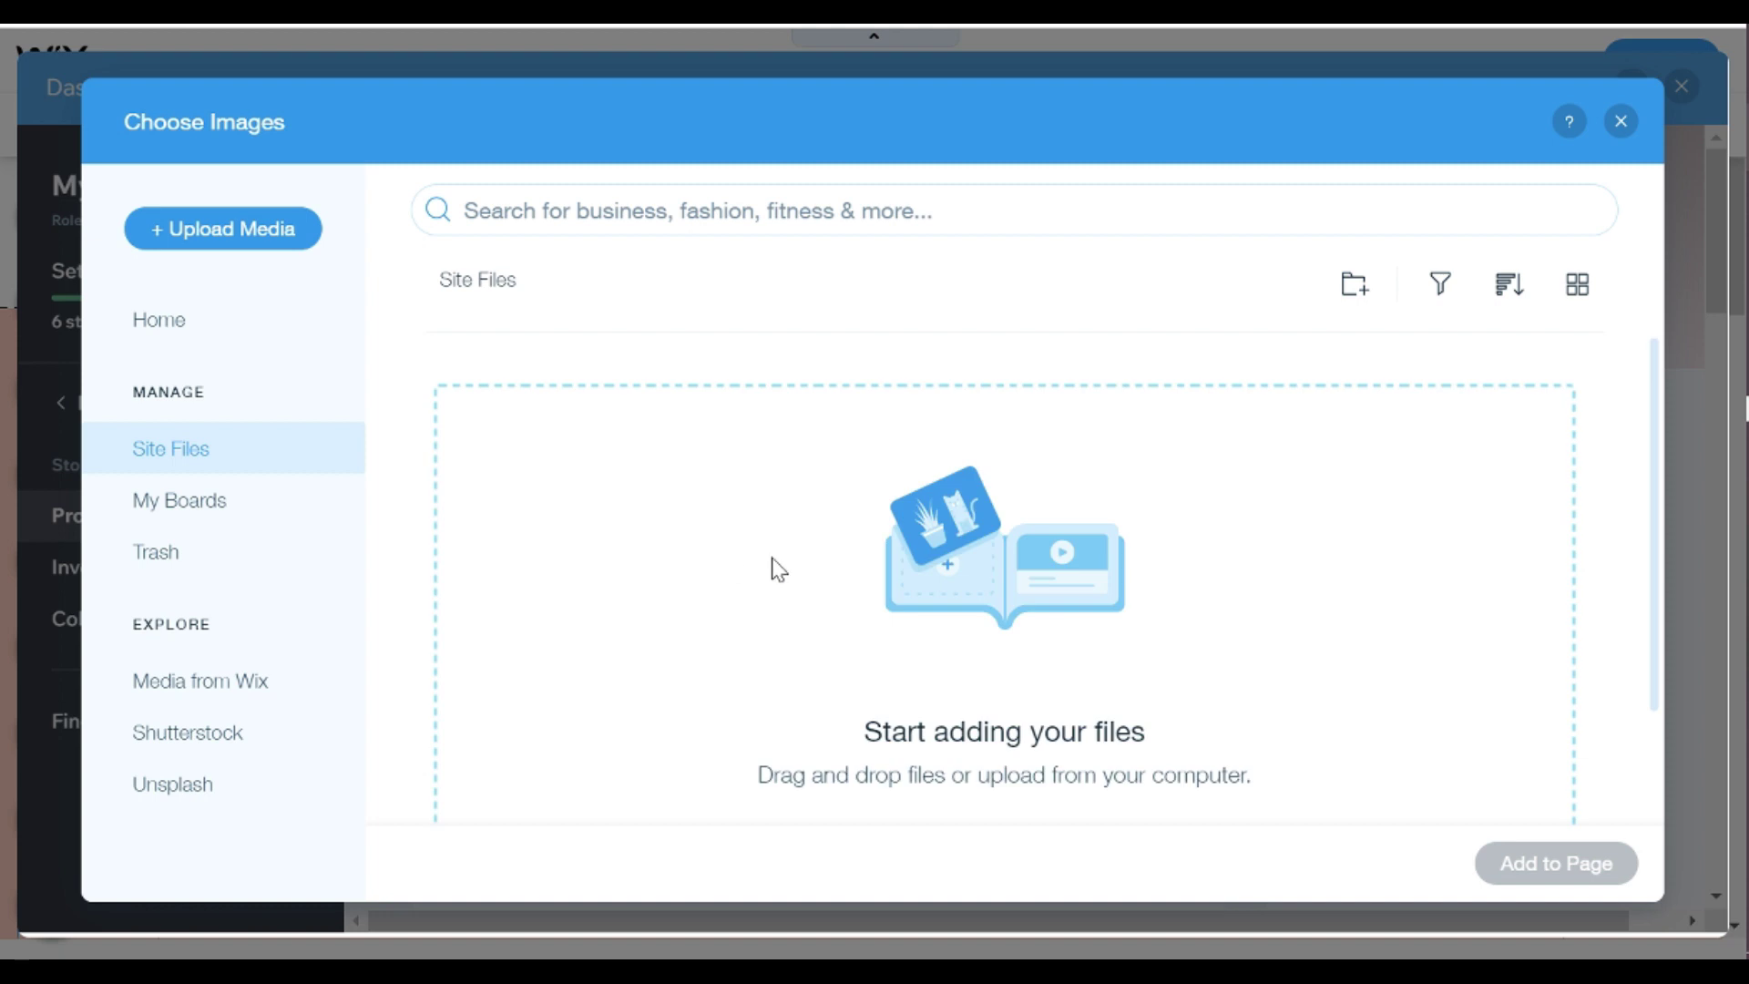
scroll(779, 569, "down", 2)
left_click(963, 696)
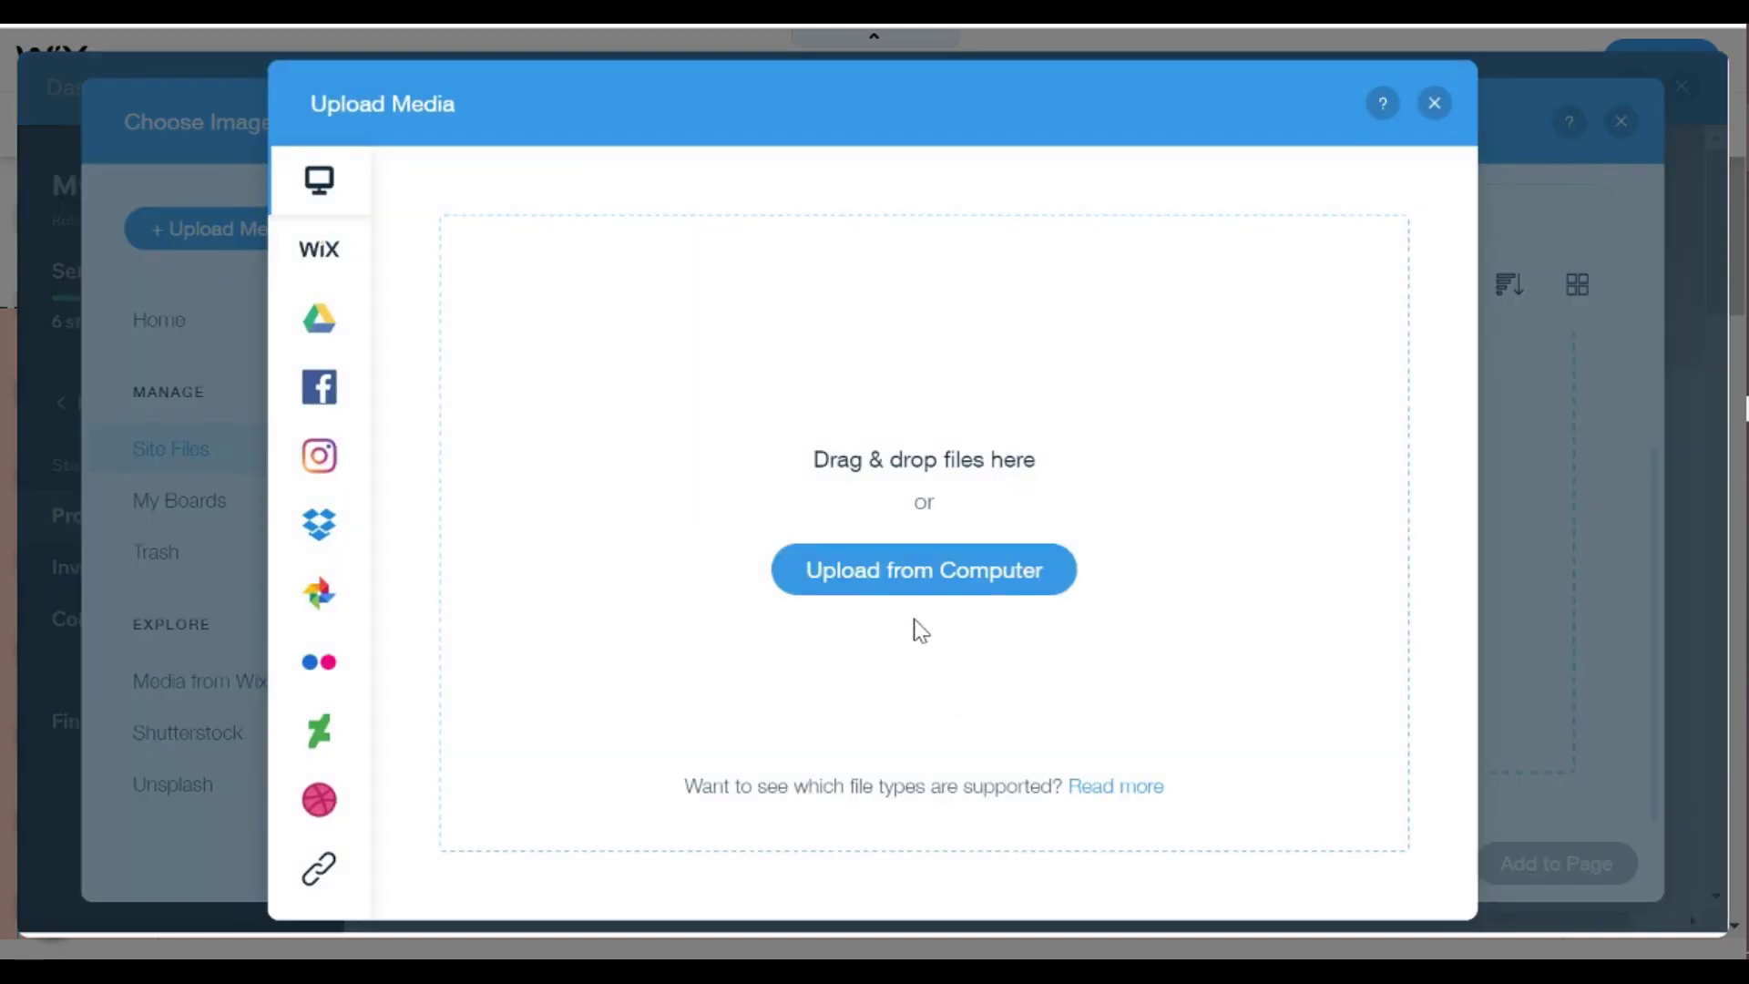
left_click(922, 566)
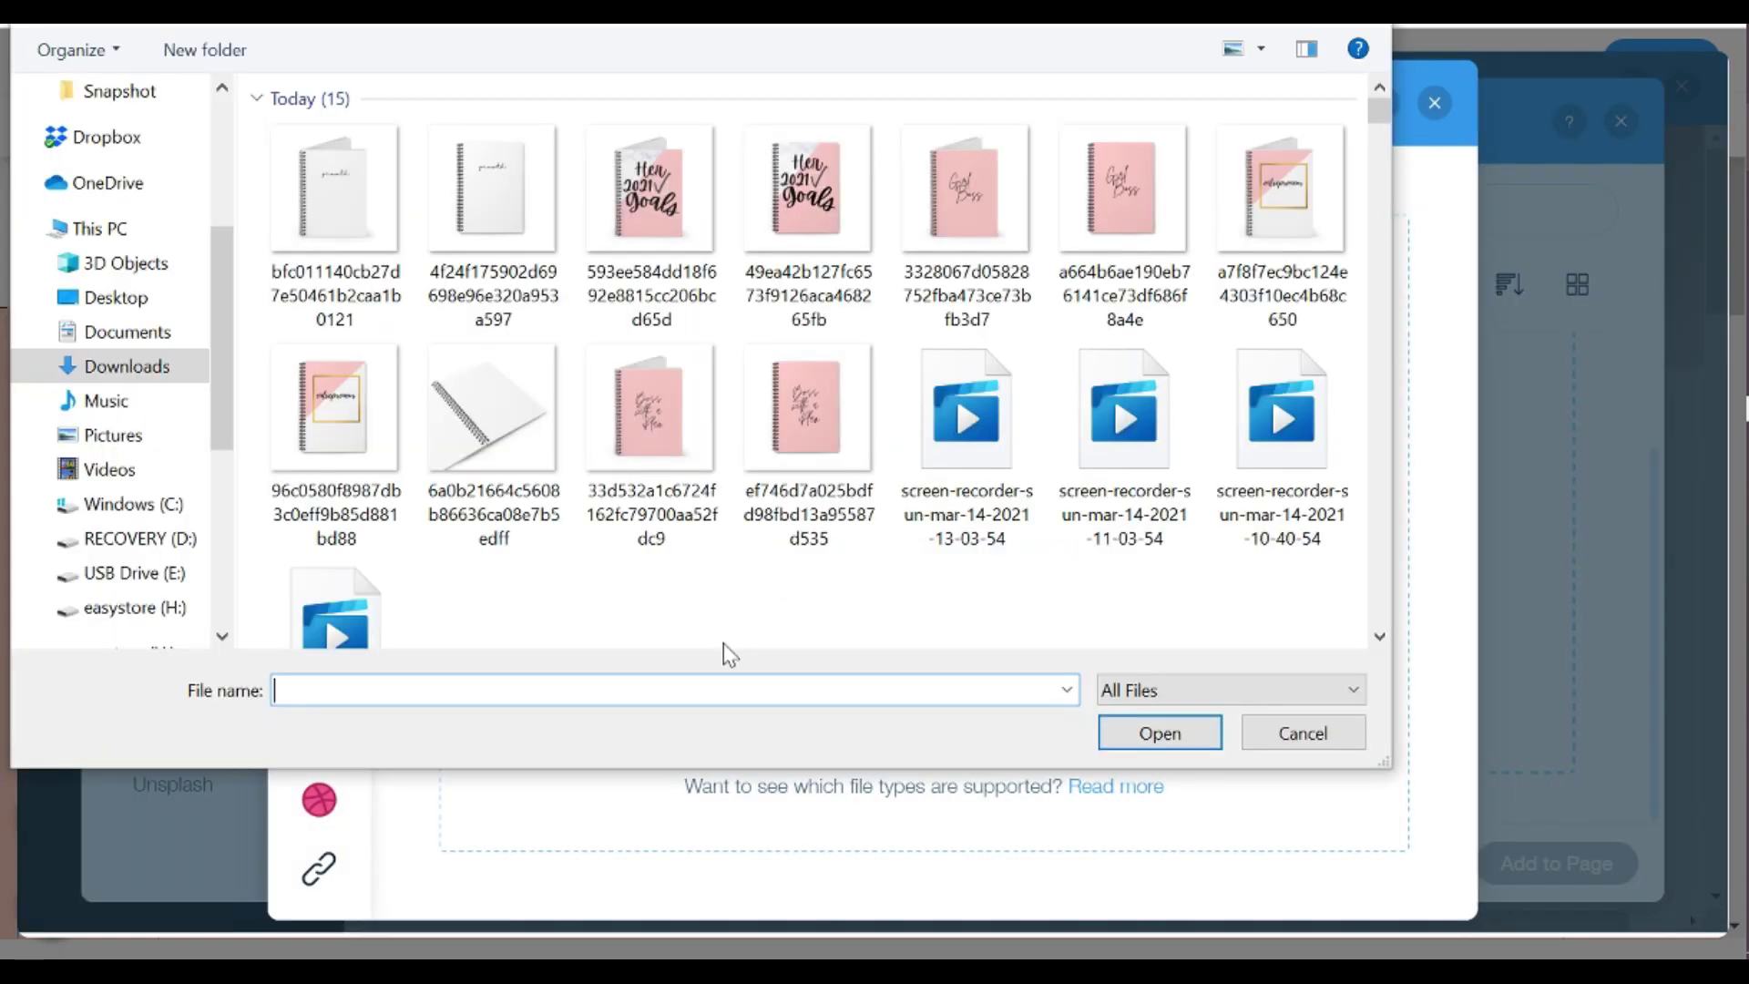
Step: Upload eleven notebook photos to the media library
left_click(807, 451)
left_click(648, 410, "ctrl")
left_click(544, 424, "ctrl")
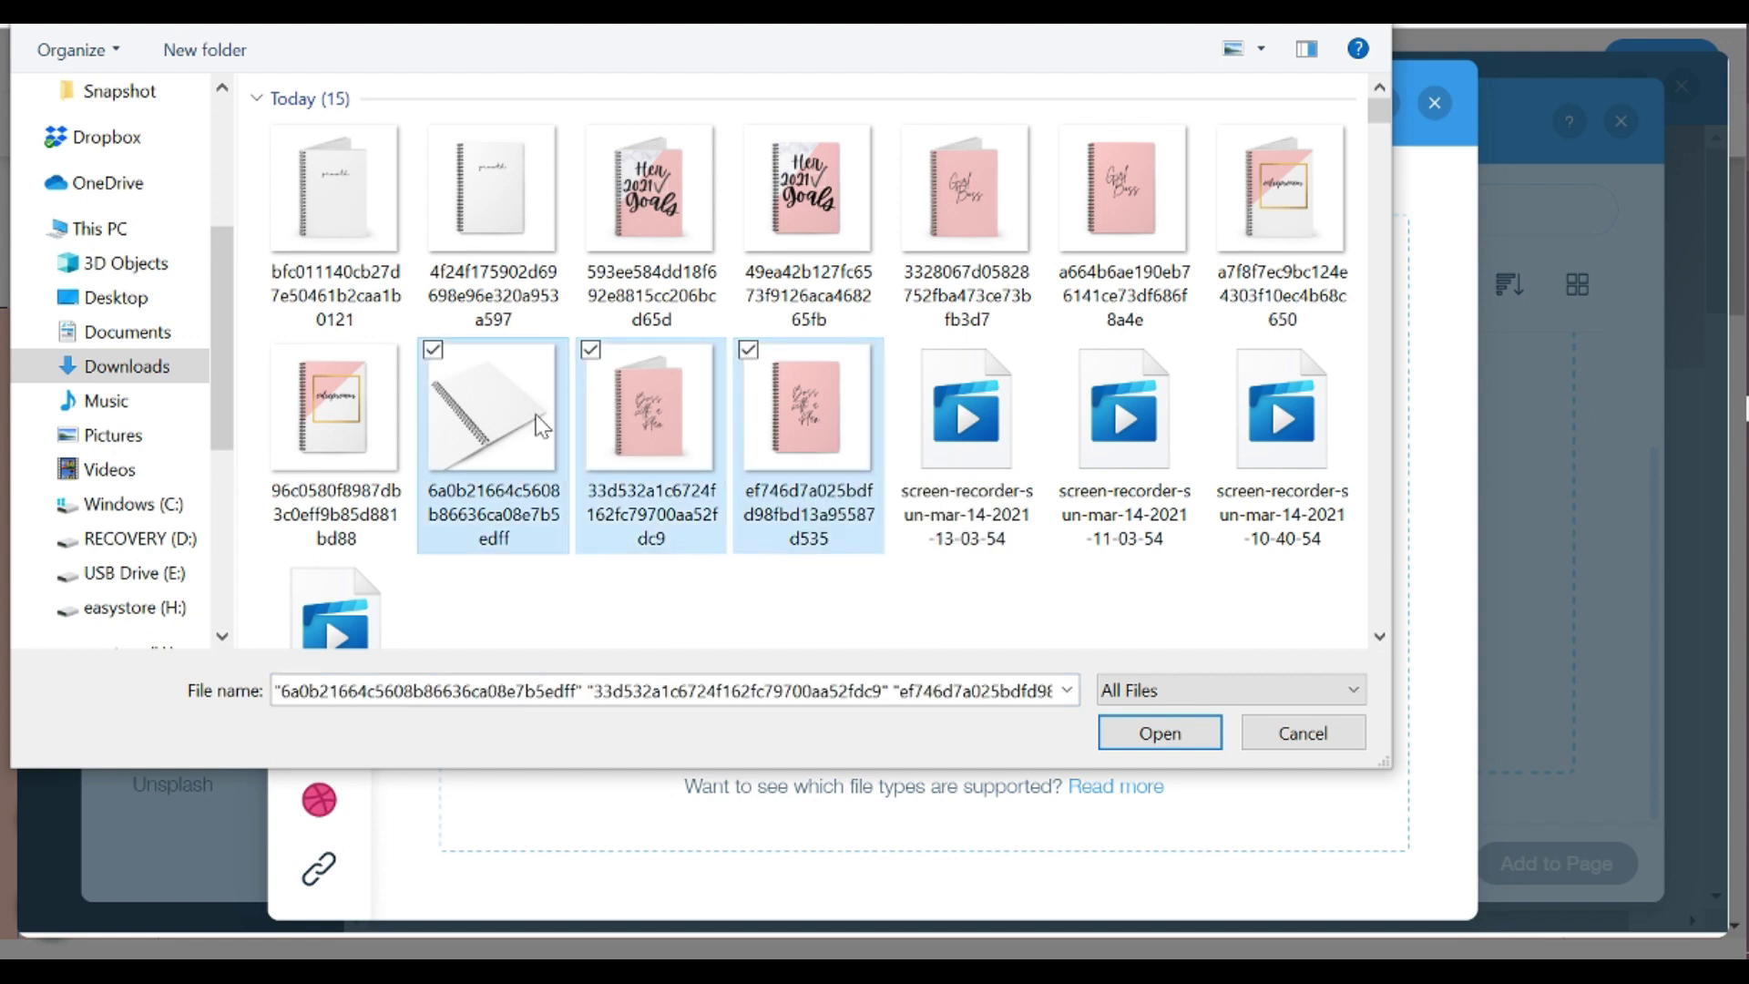
left_click(389, 365, "ctrl")
left_click(346, 210, "ctrl")
left_click(517, 202, "ctrl")
left_click(656, 205, "ctrl")
left_click(807, 207, "ctrl")
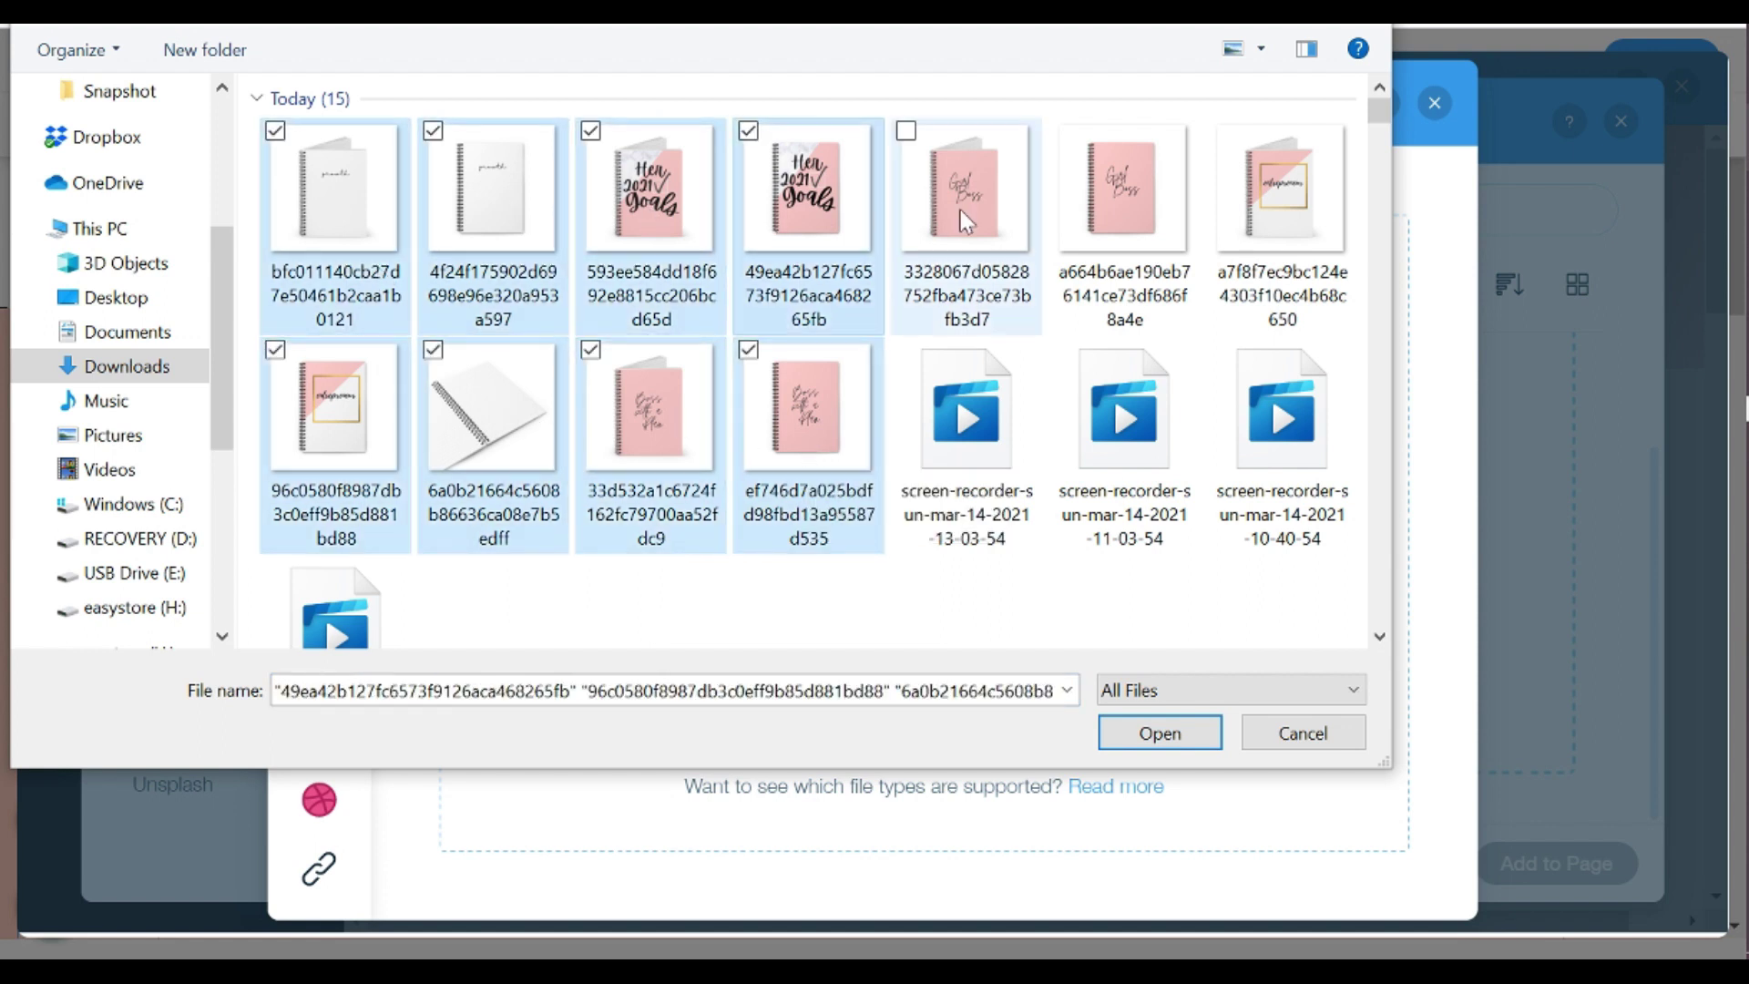
left_click(960, 210, "ctrl")
left_click(1106, 208, "ctrl")
left_click(1262, 219, "ctrl")
left_click(1162, 734)
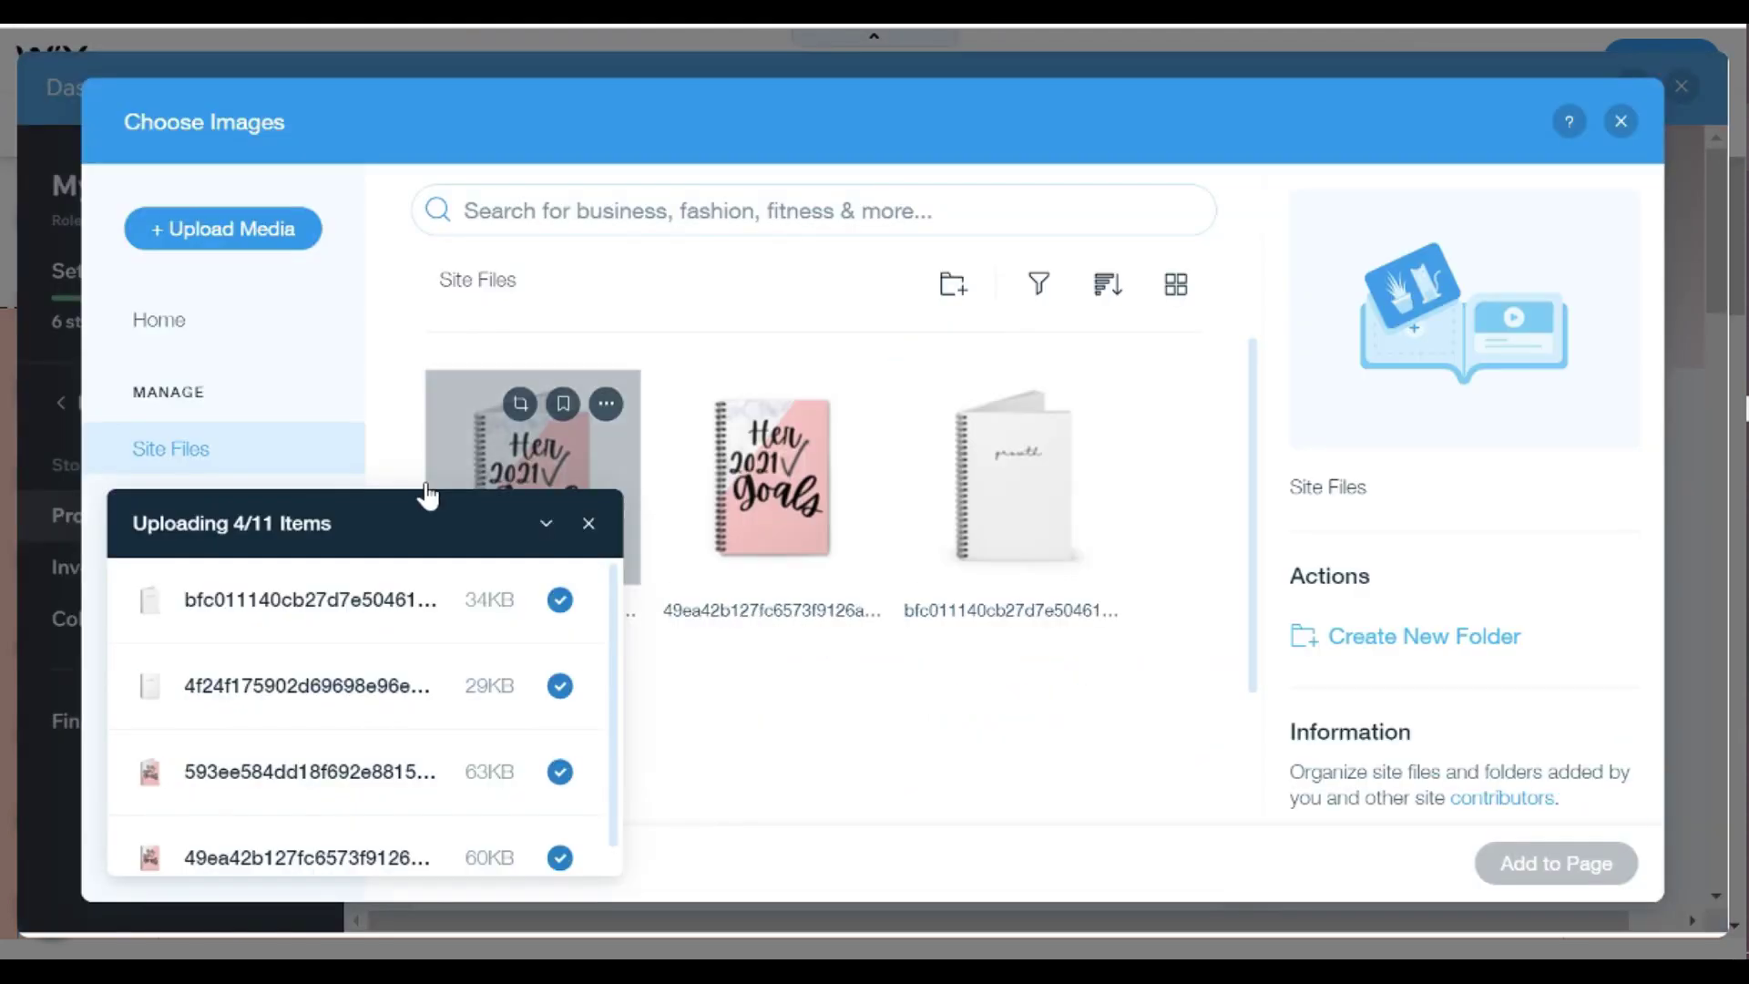
Step: Attach three of the uploaded notebook images to the new product
left_click(544, 523)
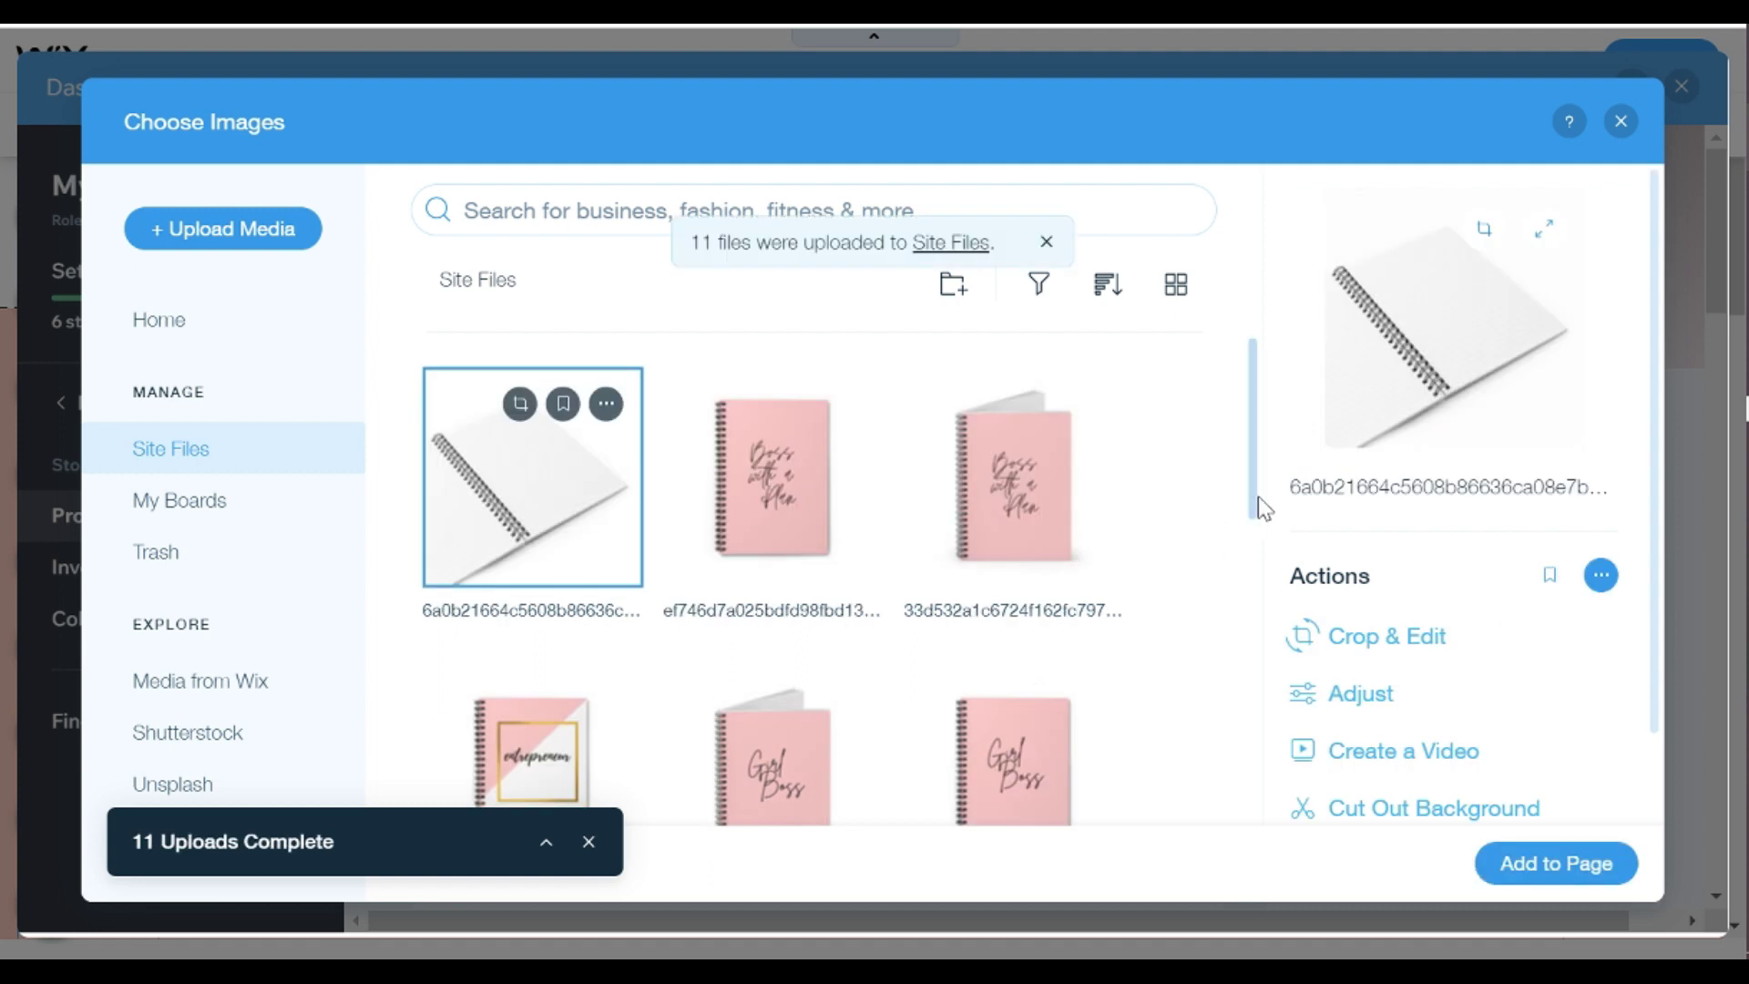
left_click_drag(1252, 436, 1252, 456)
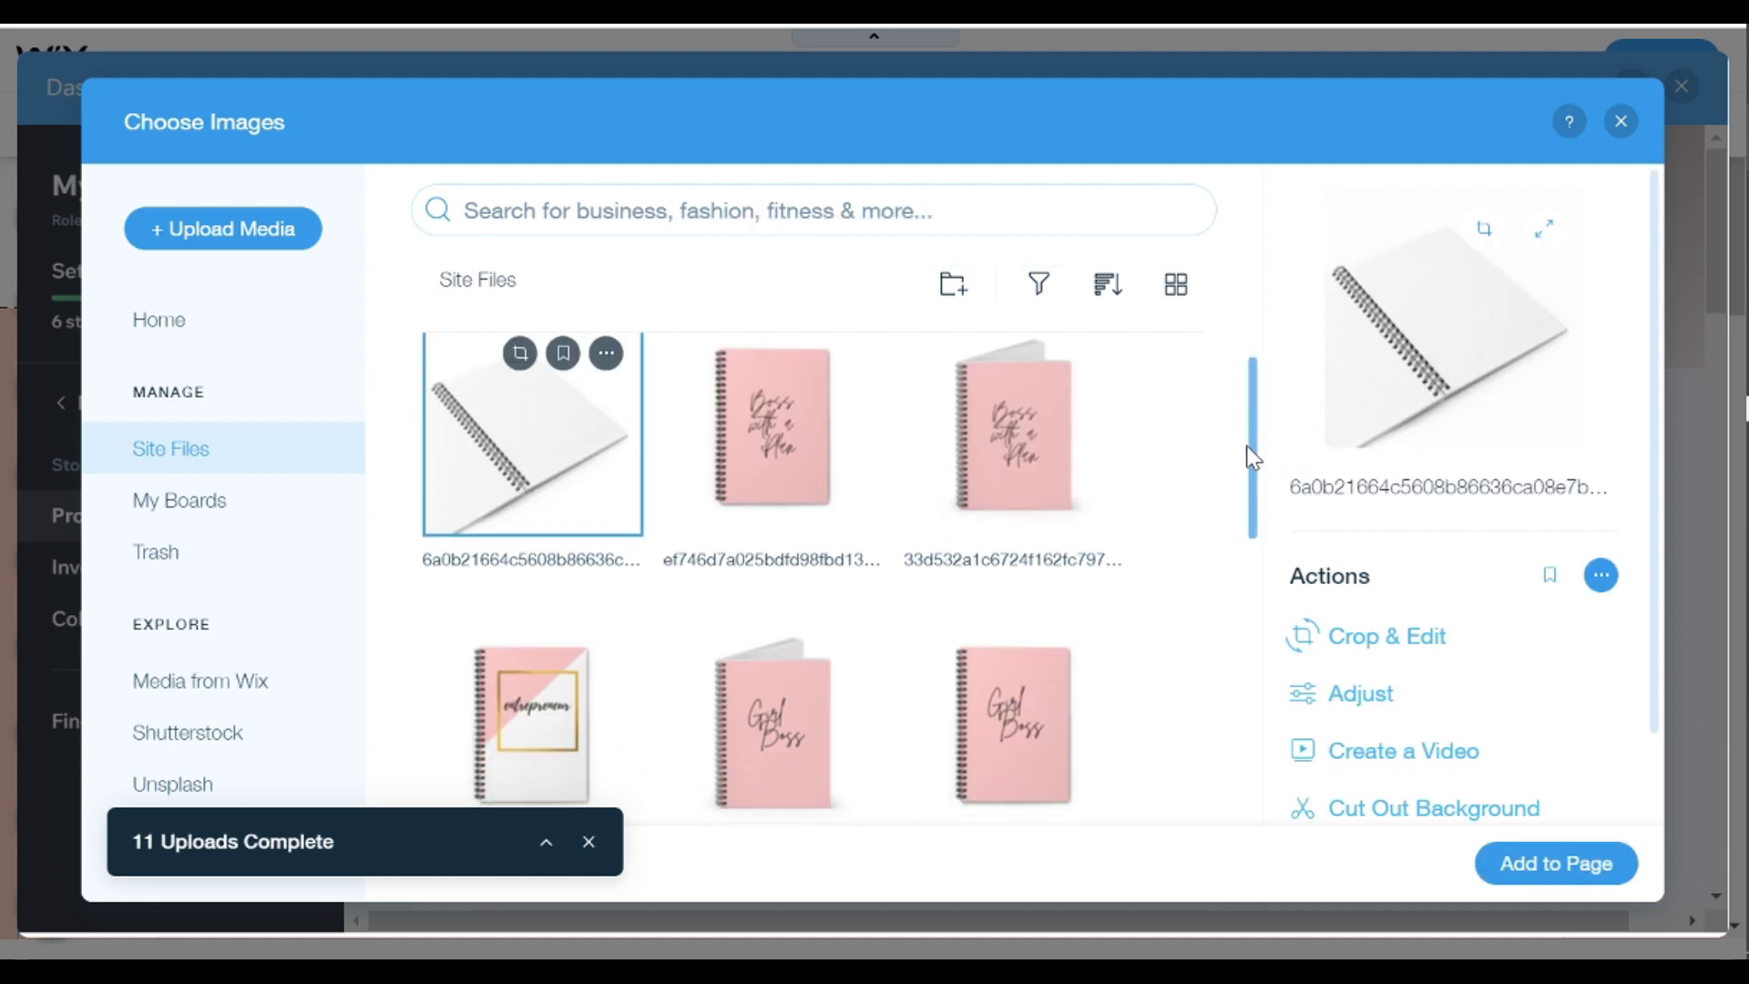
left_click(800, 460, "ctrl")
left_click(999, 457, "ctrl")
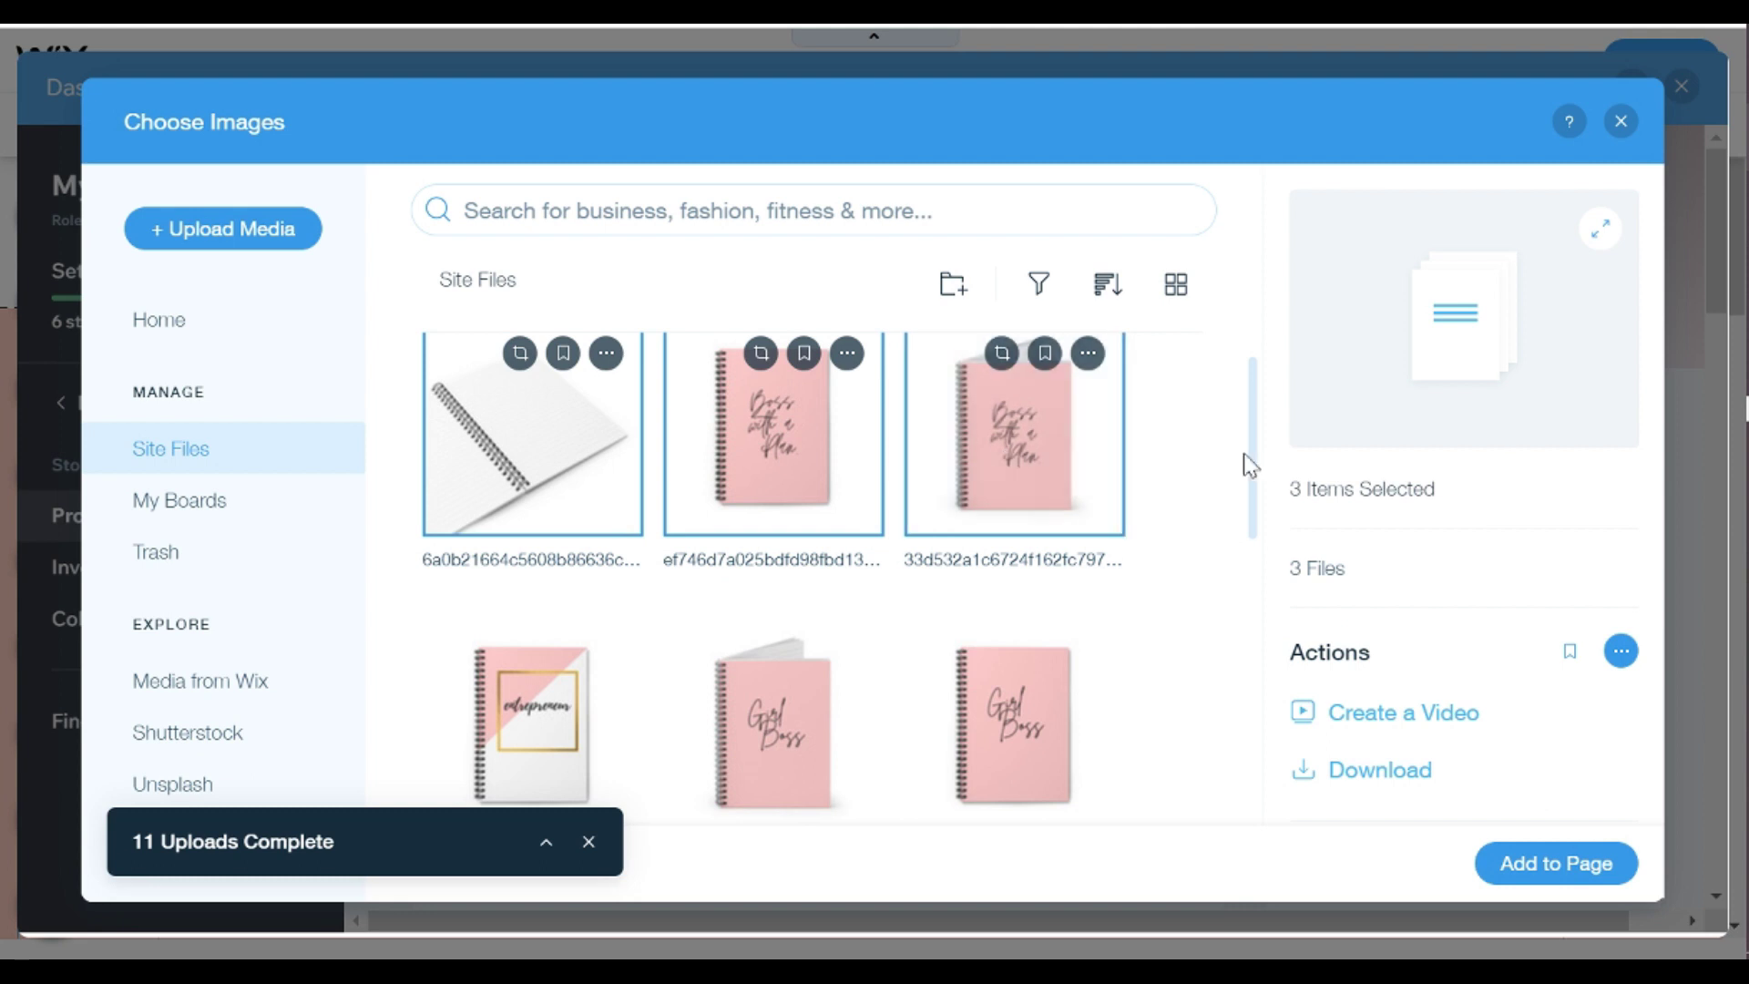
left_click(1602, 886)
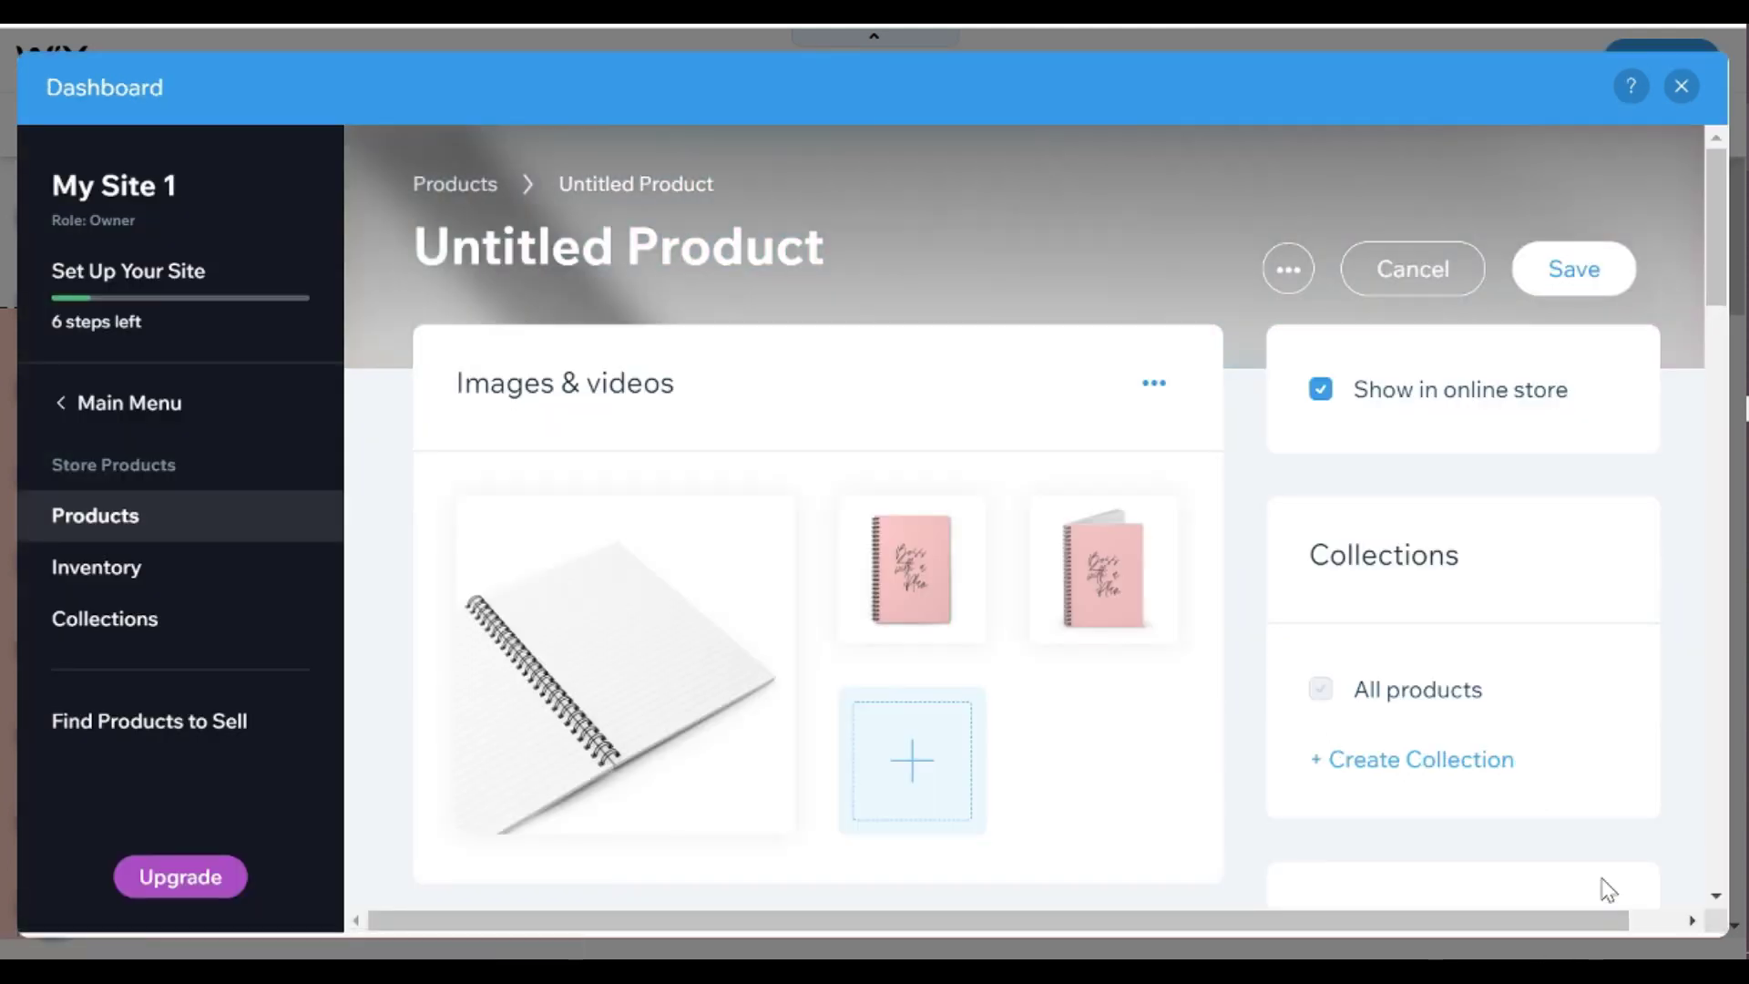
Step: Make the pink notebook the main product image and reorder the other images
left_click_drag(922, 645, 625, 671)
left_click_drag(1103, 569, 999, 682)
scroll(1096, 800, "down", 8)
Step: Name the product 'Boss with a Plan Notebook' and set its price to $15
left_click(774, 562)
type("Boss with a")
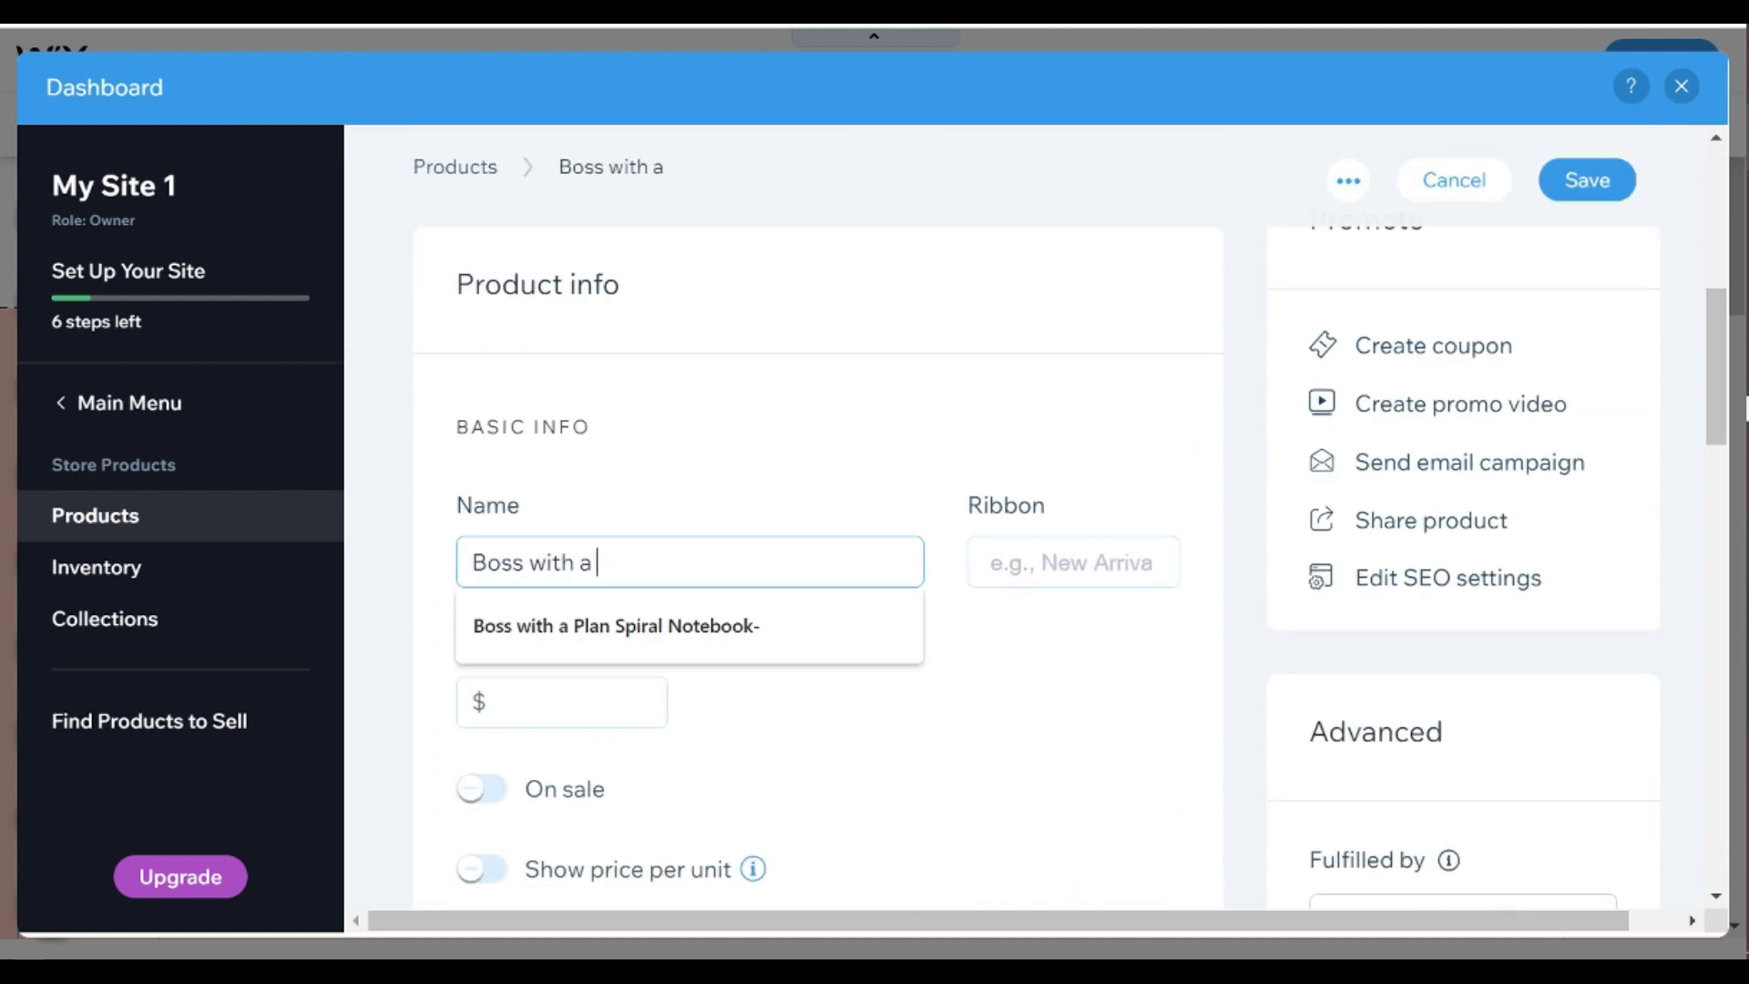
type(" Plan Notebook")
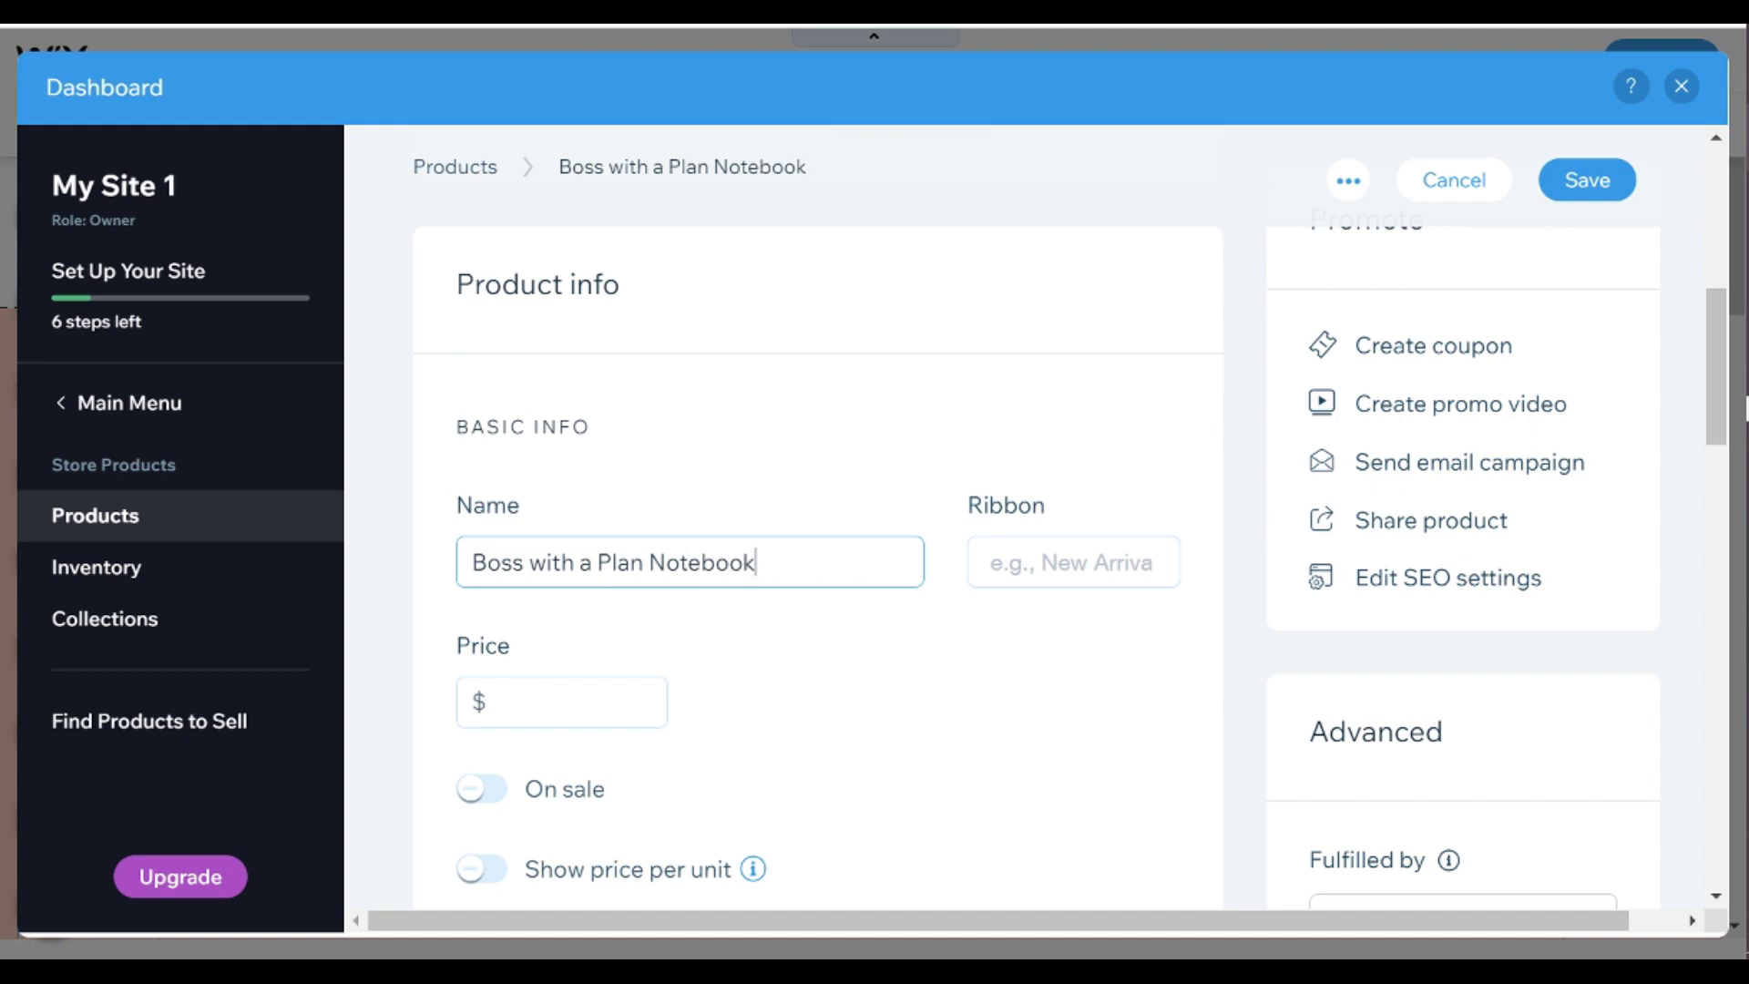
scroll(777, 695, "down", 2)
left_click(547, 509)
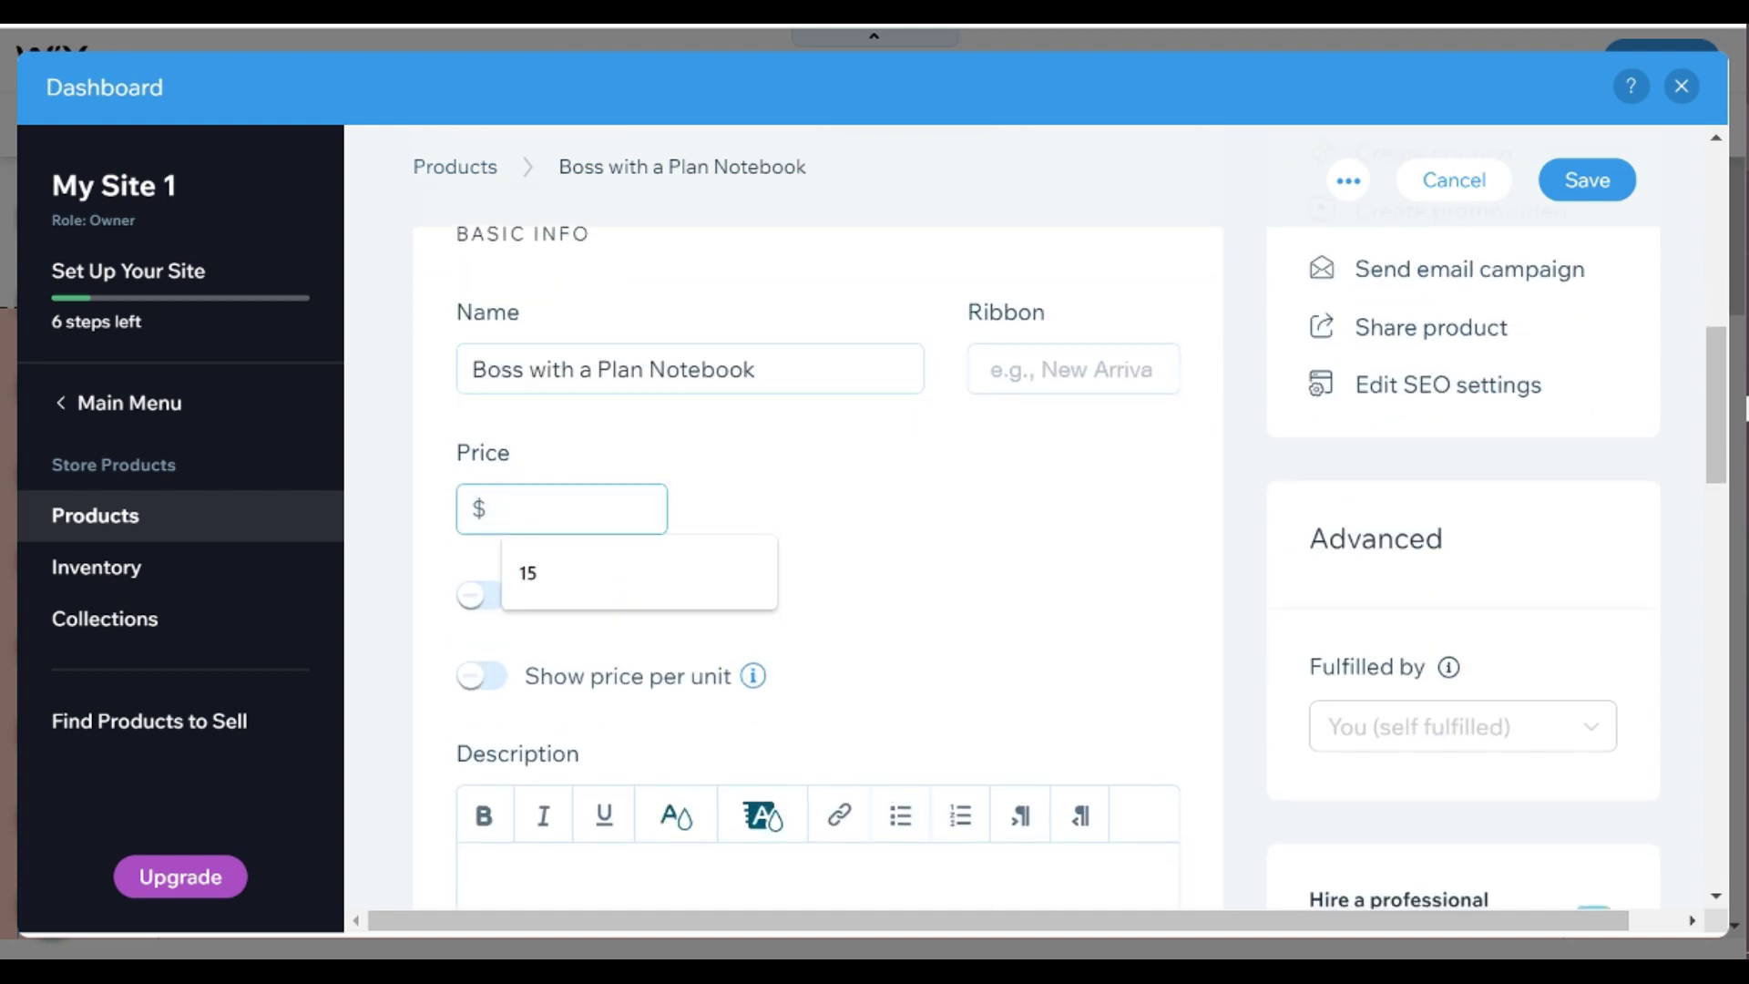
left_click(741, 574)
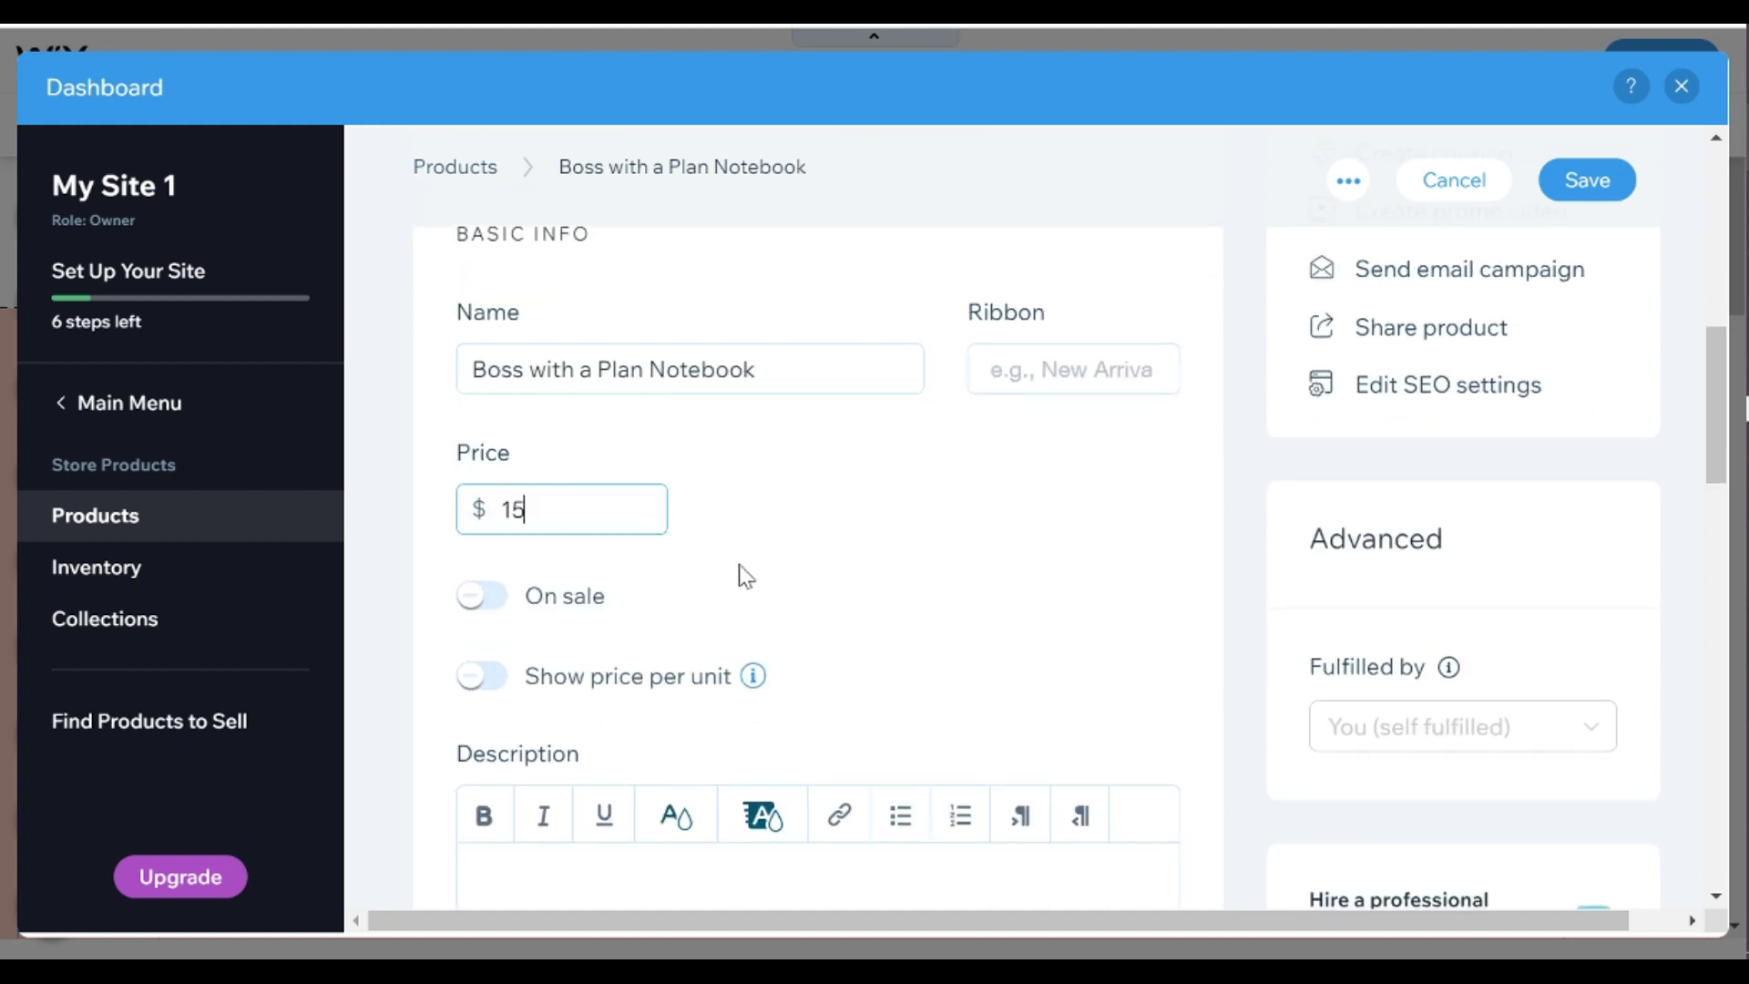
scroll(917, 593, "down", 4)
Step: Paste the spiral-notebook description and add a blank line after its opening paragraph
left_click(920, 593)
type("118 page spiral notebook with ruled line paper is a perfect for every Girl Boss! The durable printed cover makes the owner proud to carry it everywhere. .: 118 ruled line single pages .: Front cover print .: Blac")
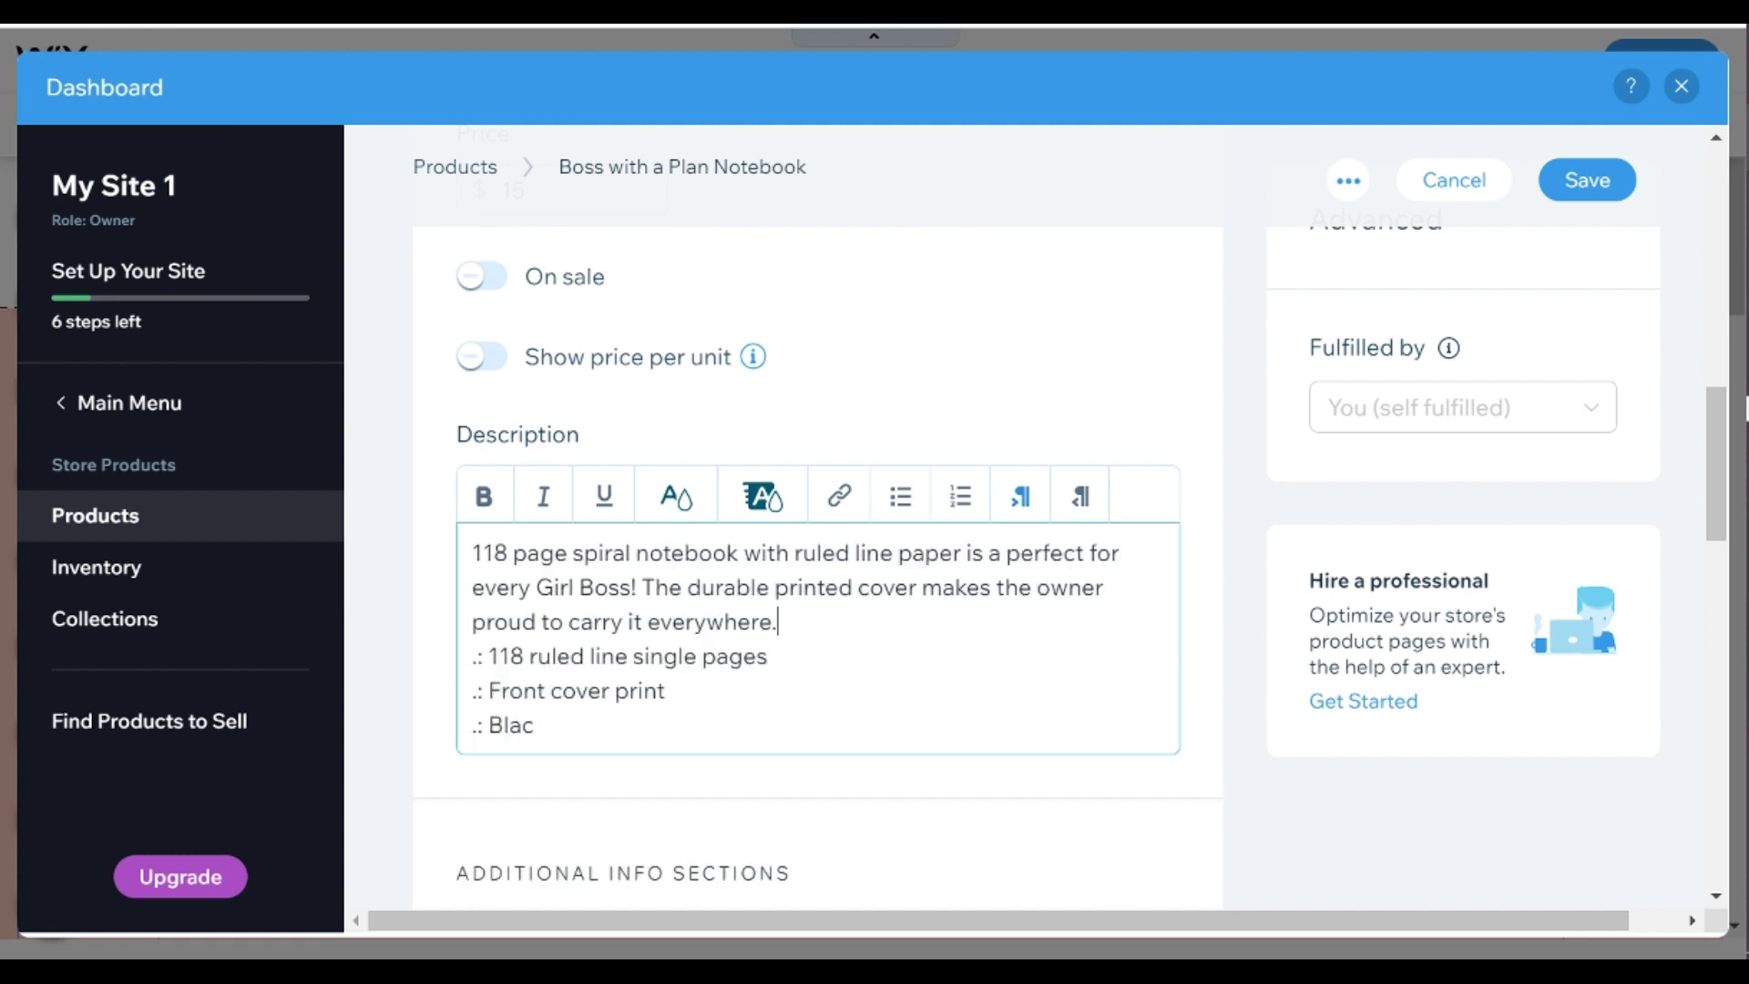
key("Return")
scroll(951, 634, "down", 7)
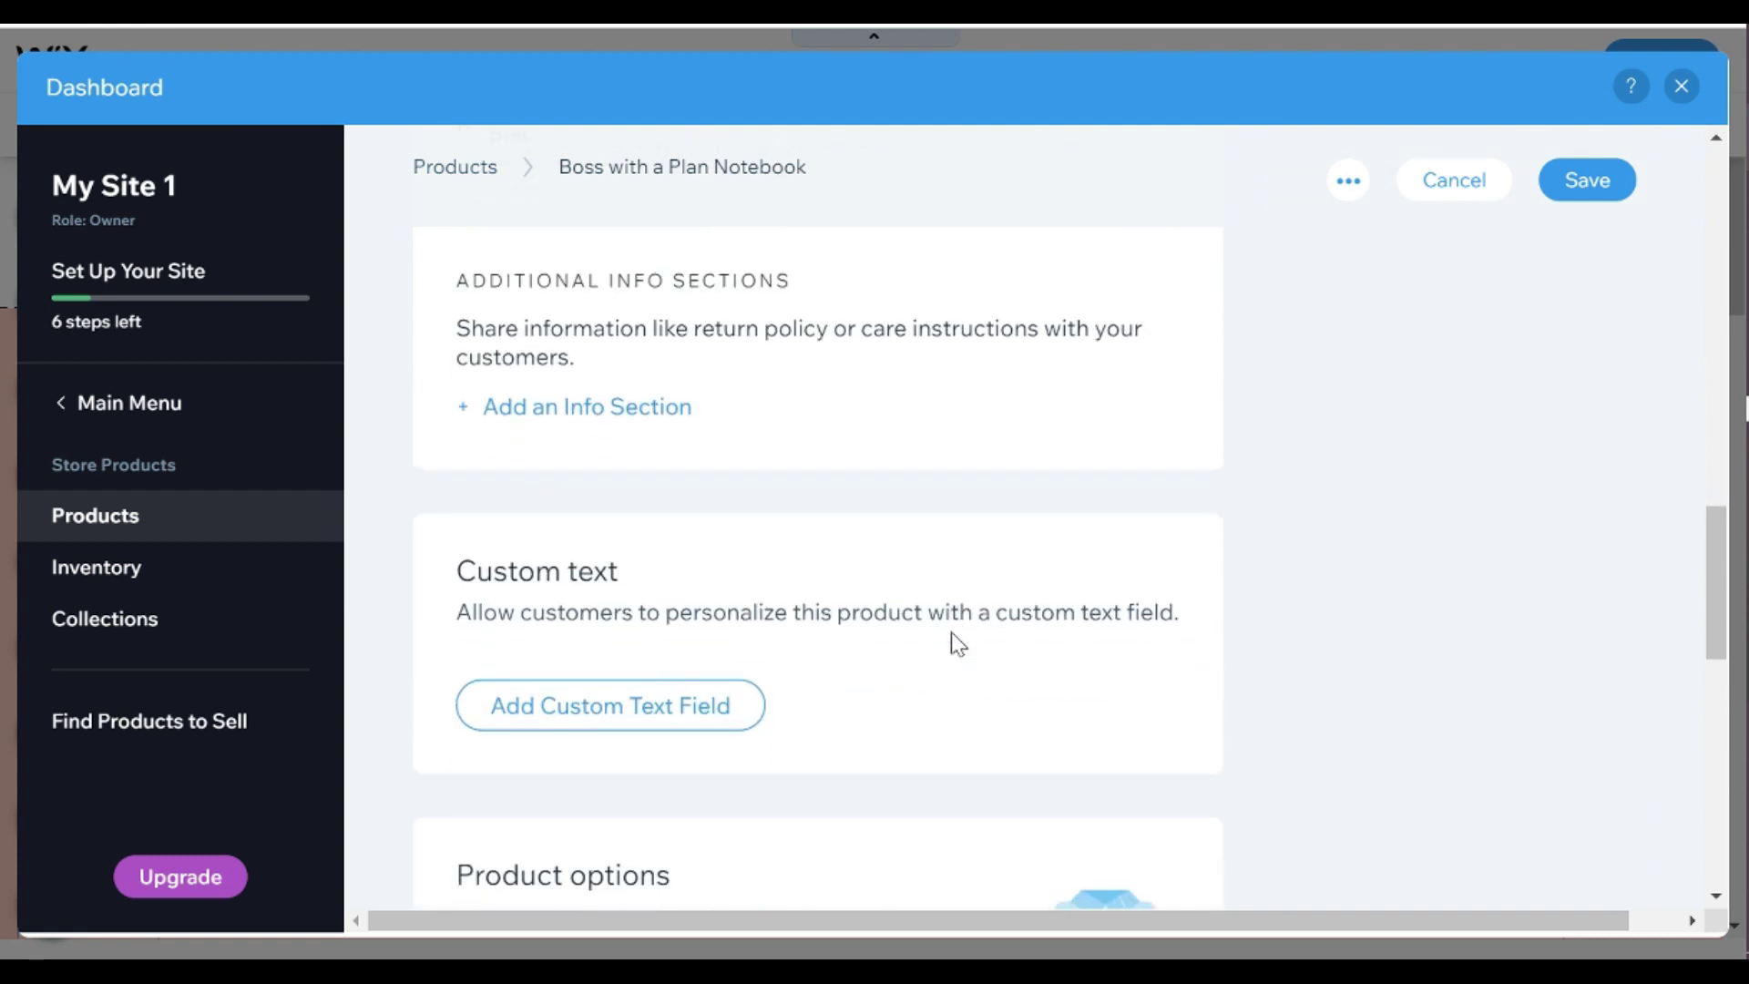
scroll(951, 633, "down", 10)
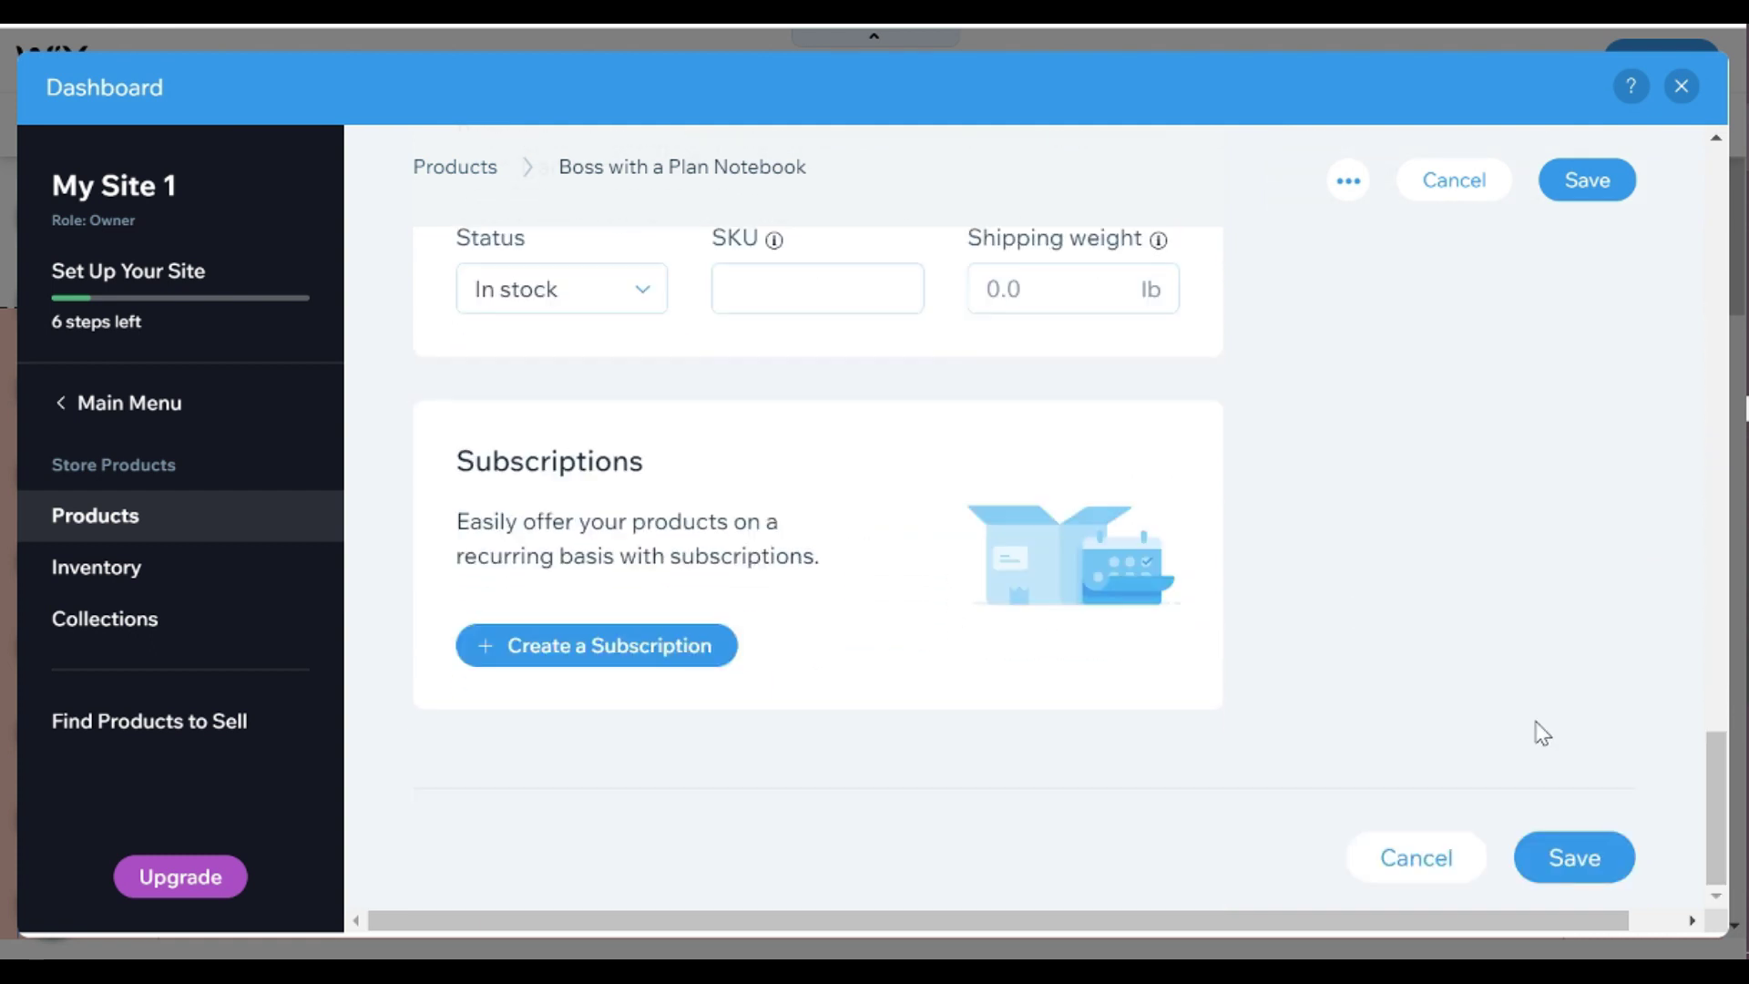
Step: Save the Boss with a Plan Notebook product and start a new physical product
left_click(1603, 856)
left_click(890, 278)
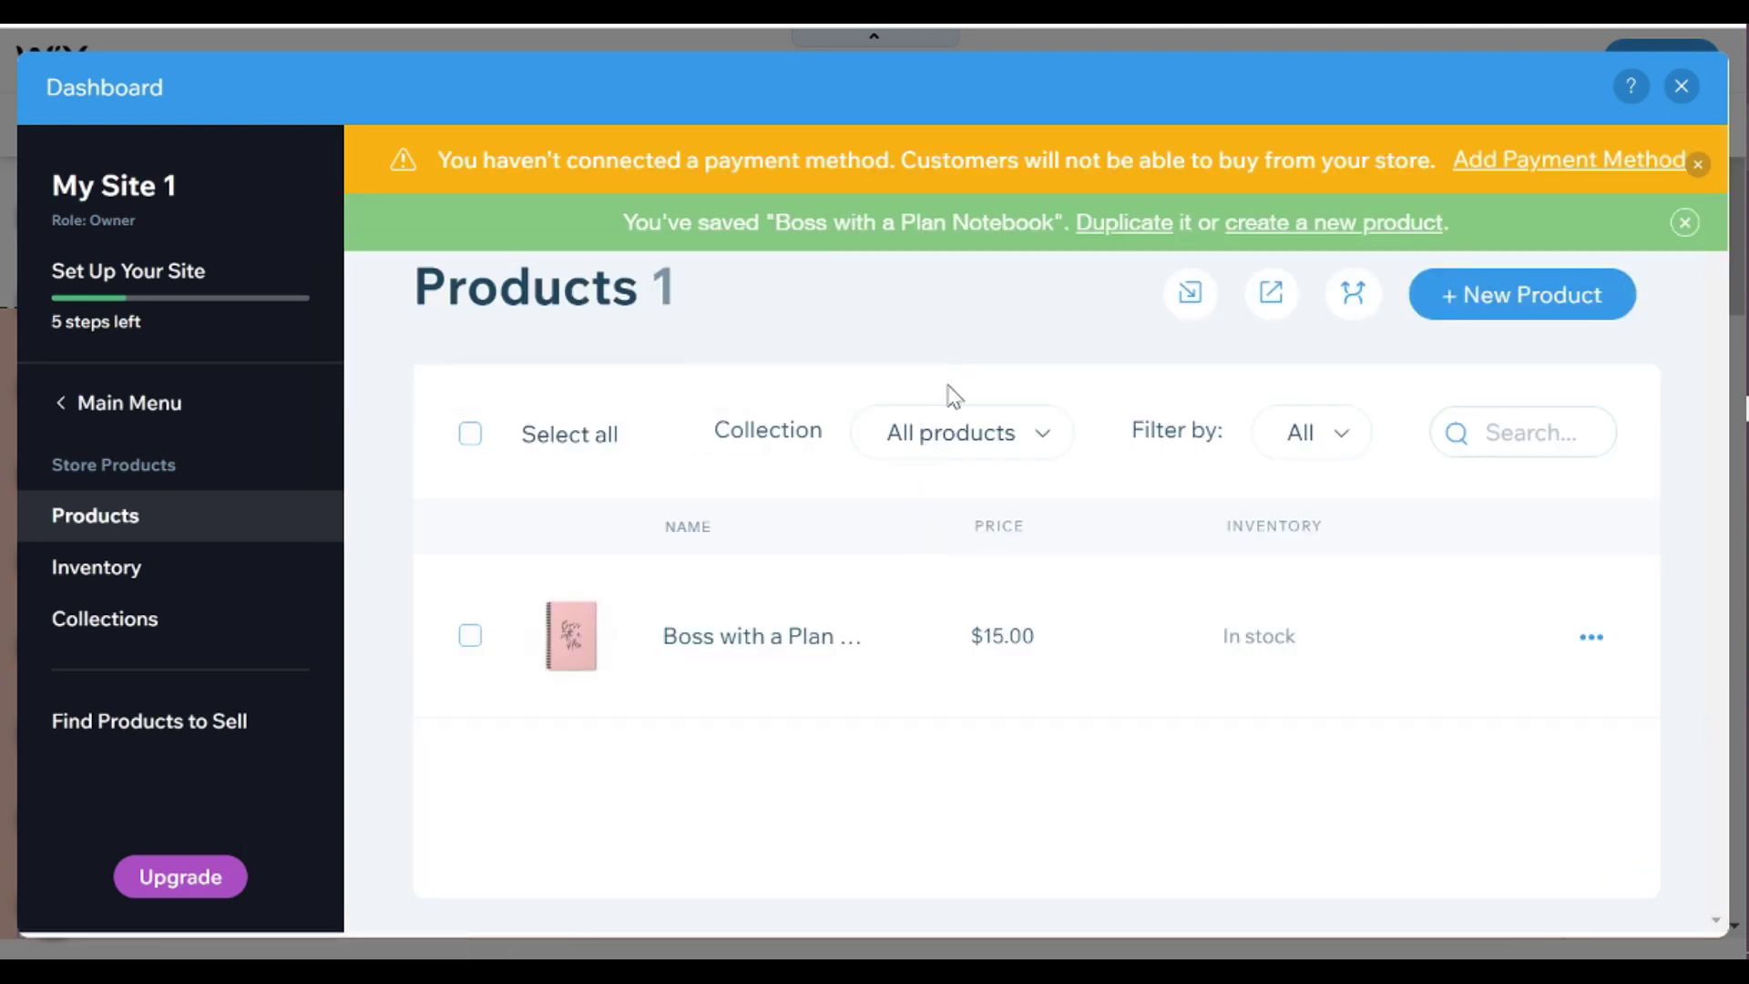
left_click(1476, 293)
left_click(1526, 455)
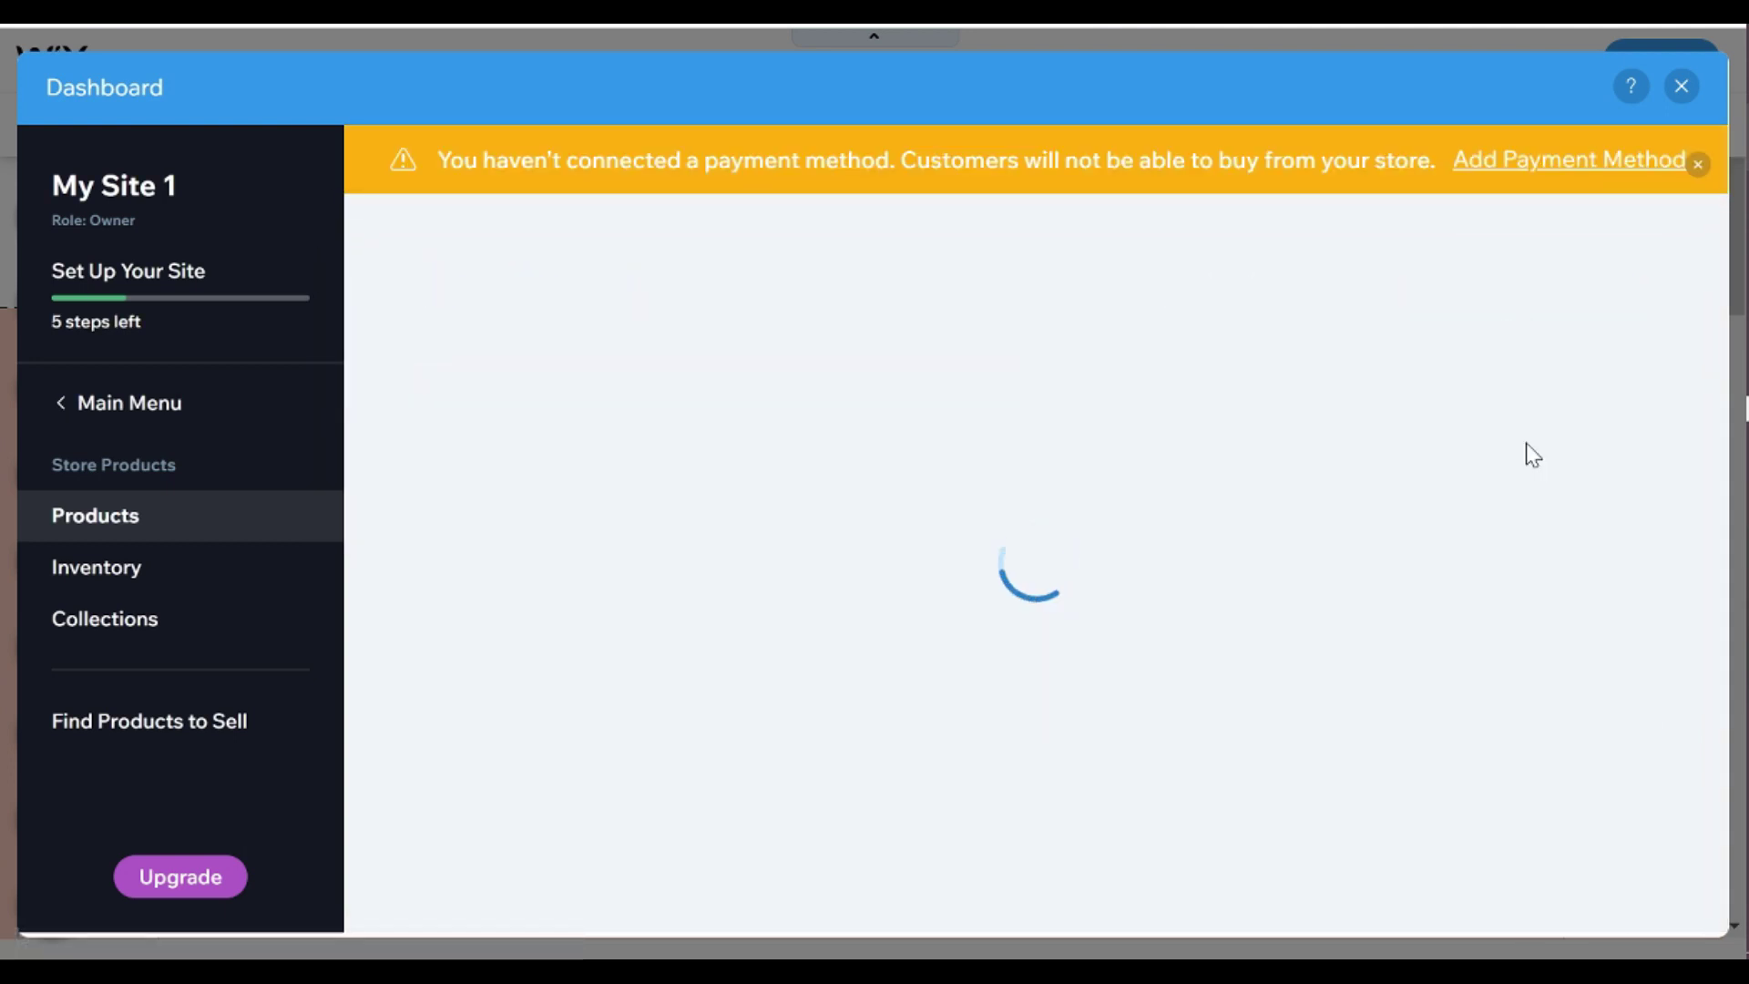
Step: Add the entrepreneur notebook and plain spiral notebook images from Site Files
left_click(624, 646)
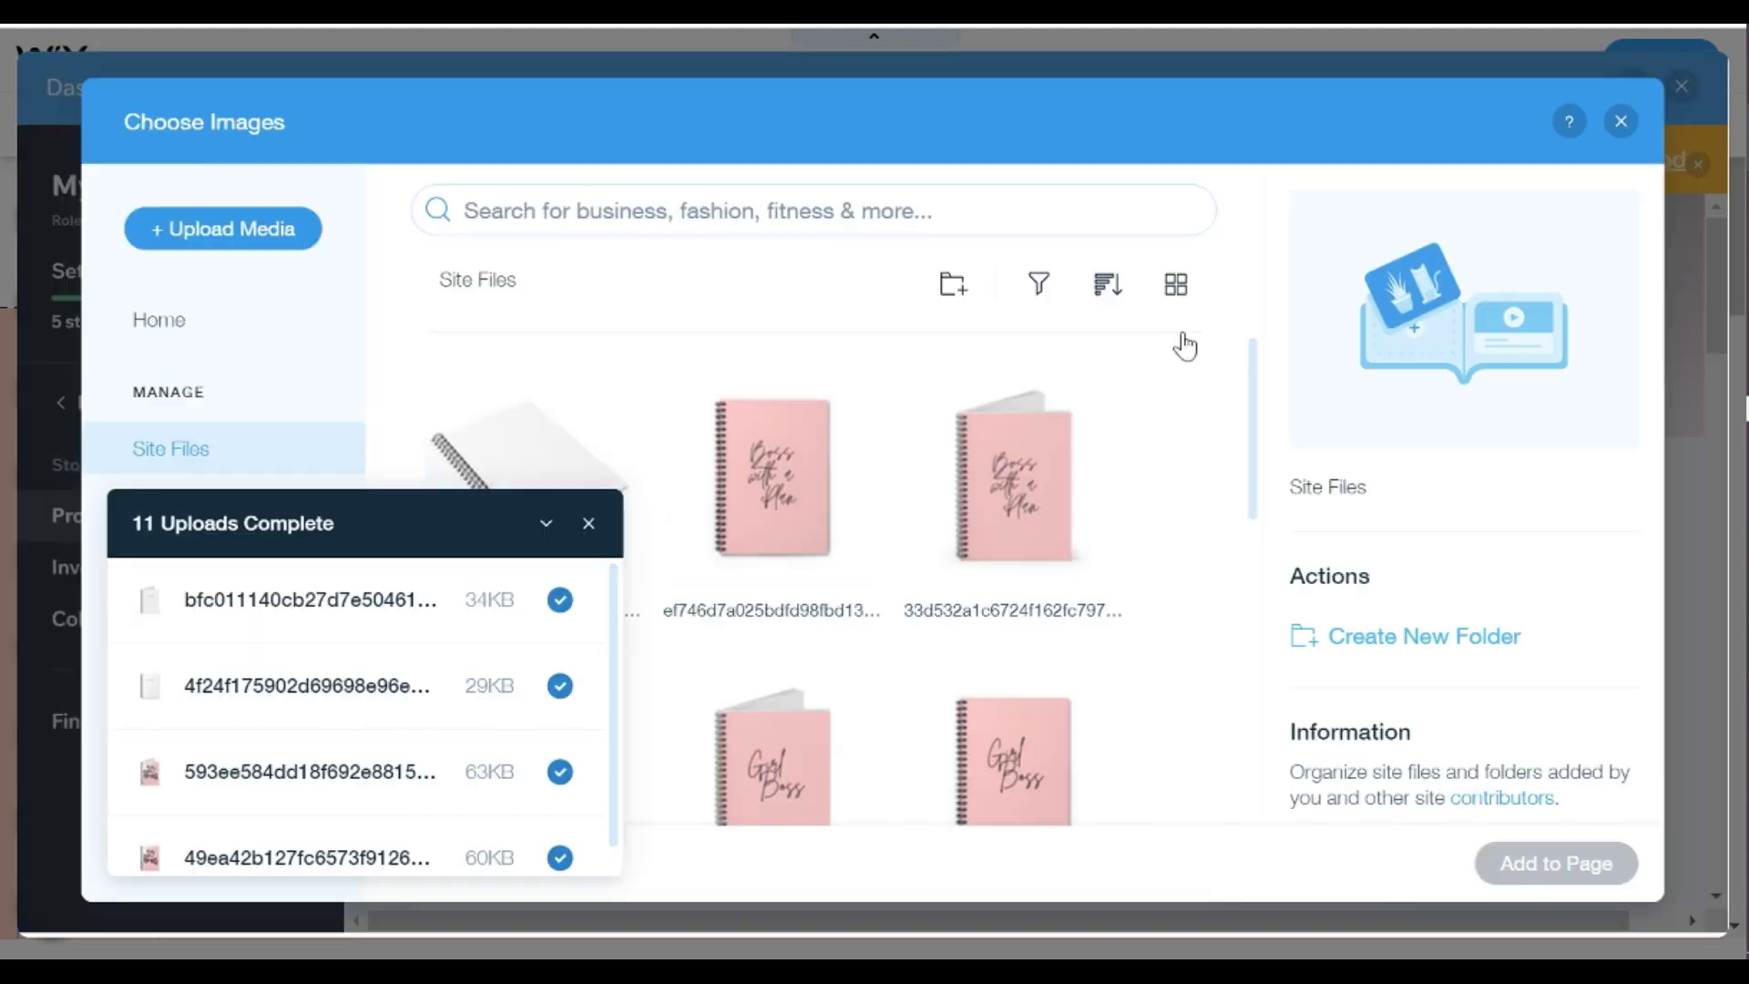
left_click(589, 523)
scroll(603, 521, "down", 1)
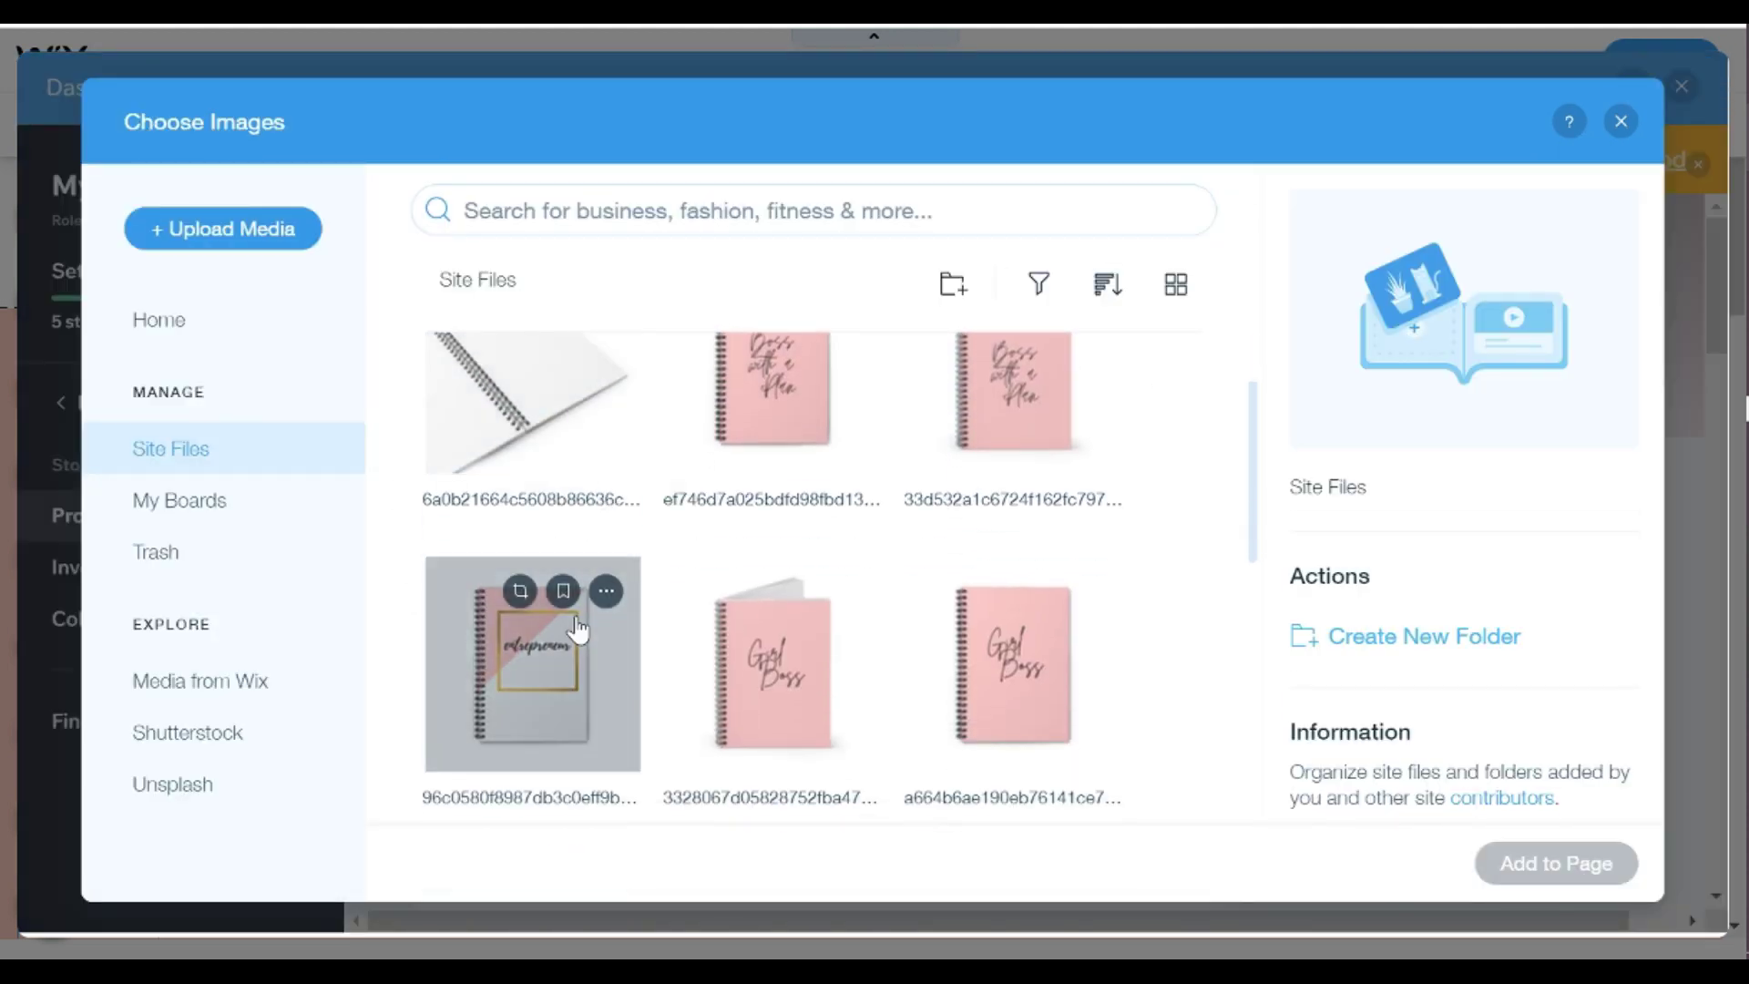
left_click(533, 656)
left_click(560, 444)
left_click(1546, 861)
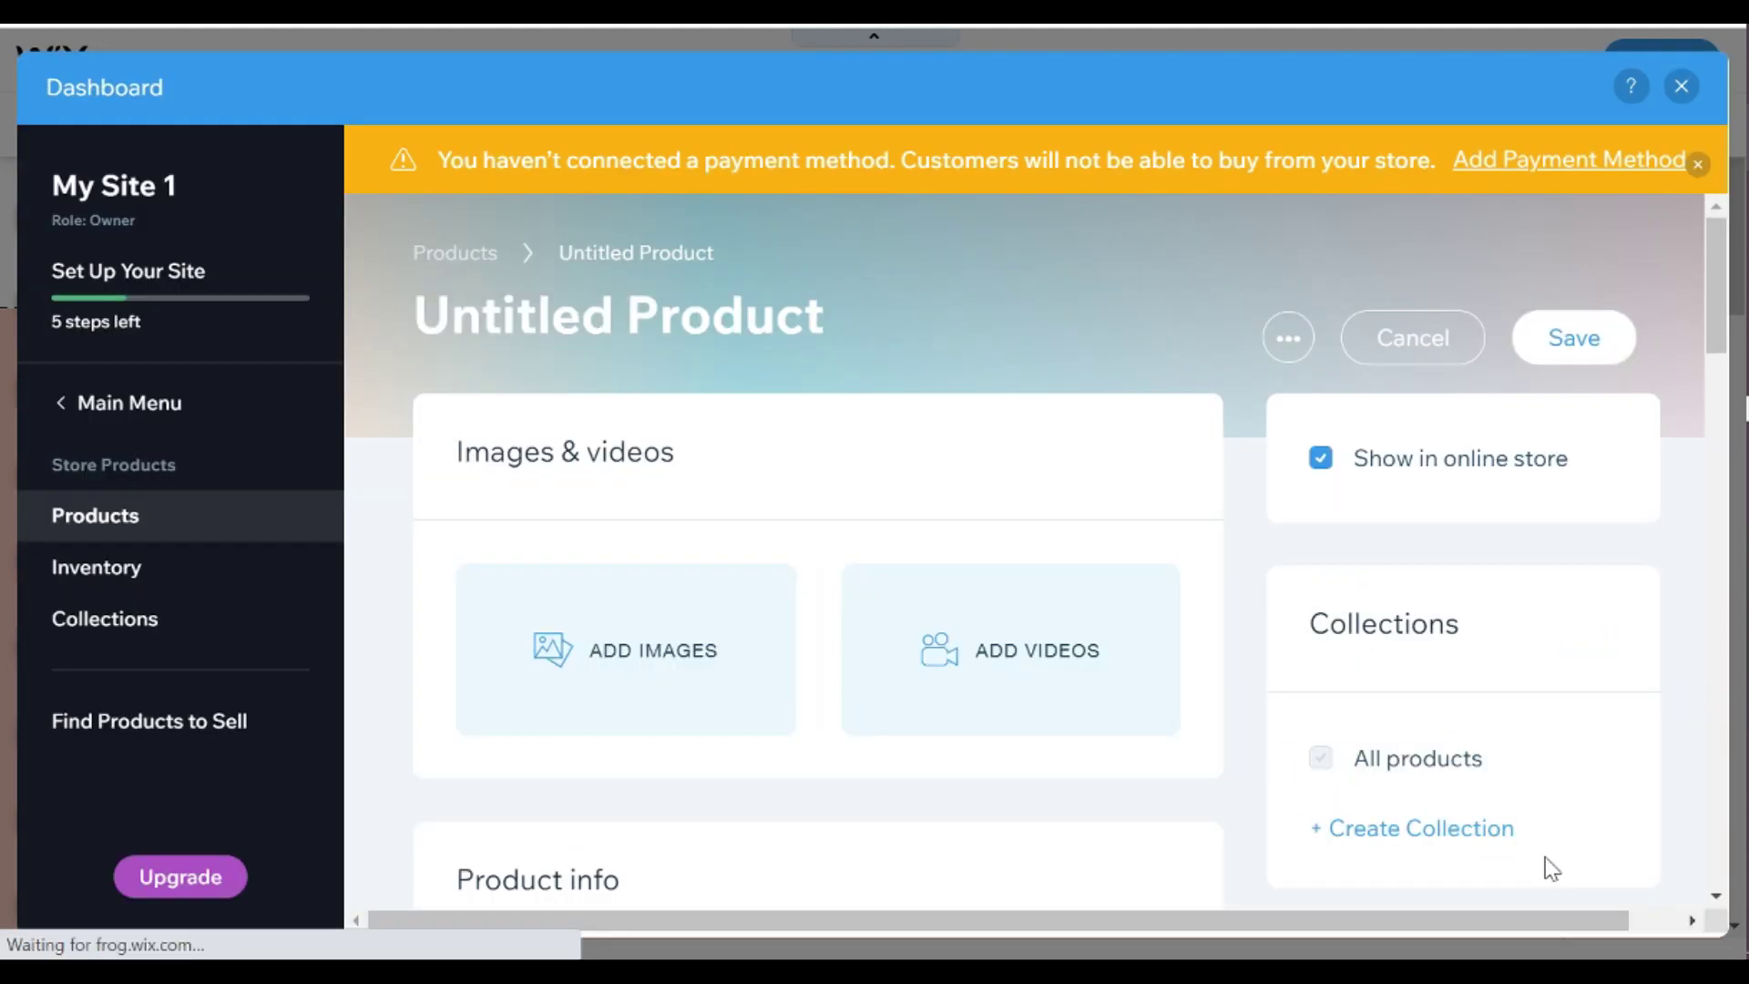
Step: Paste the product name and trim it to 'Entrepreneur Notebook'
scroll(816, 627, "down", 5)
left_click(832, 747)
key("ctrl+v")
left_click_drag(831, 747, 620, 747)
key("BackSpace")
key("shift+End")
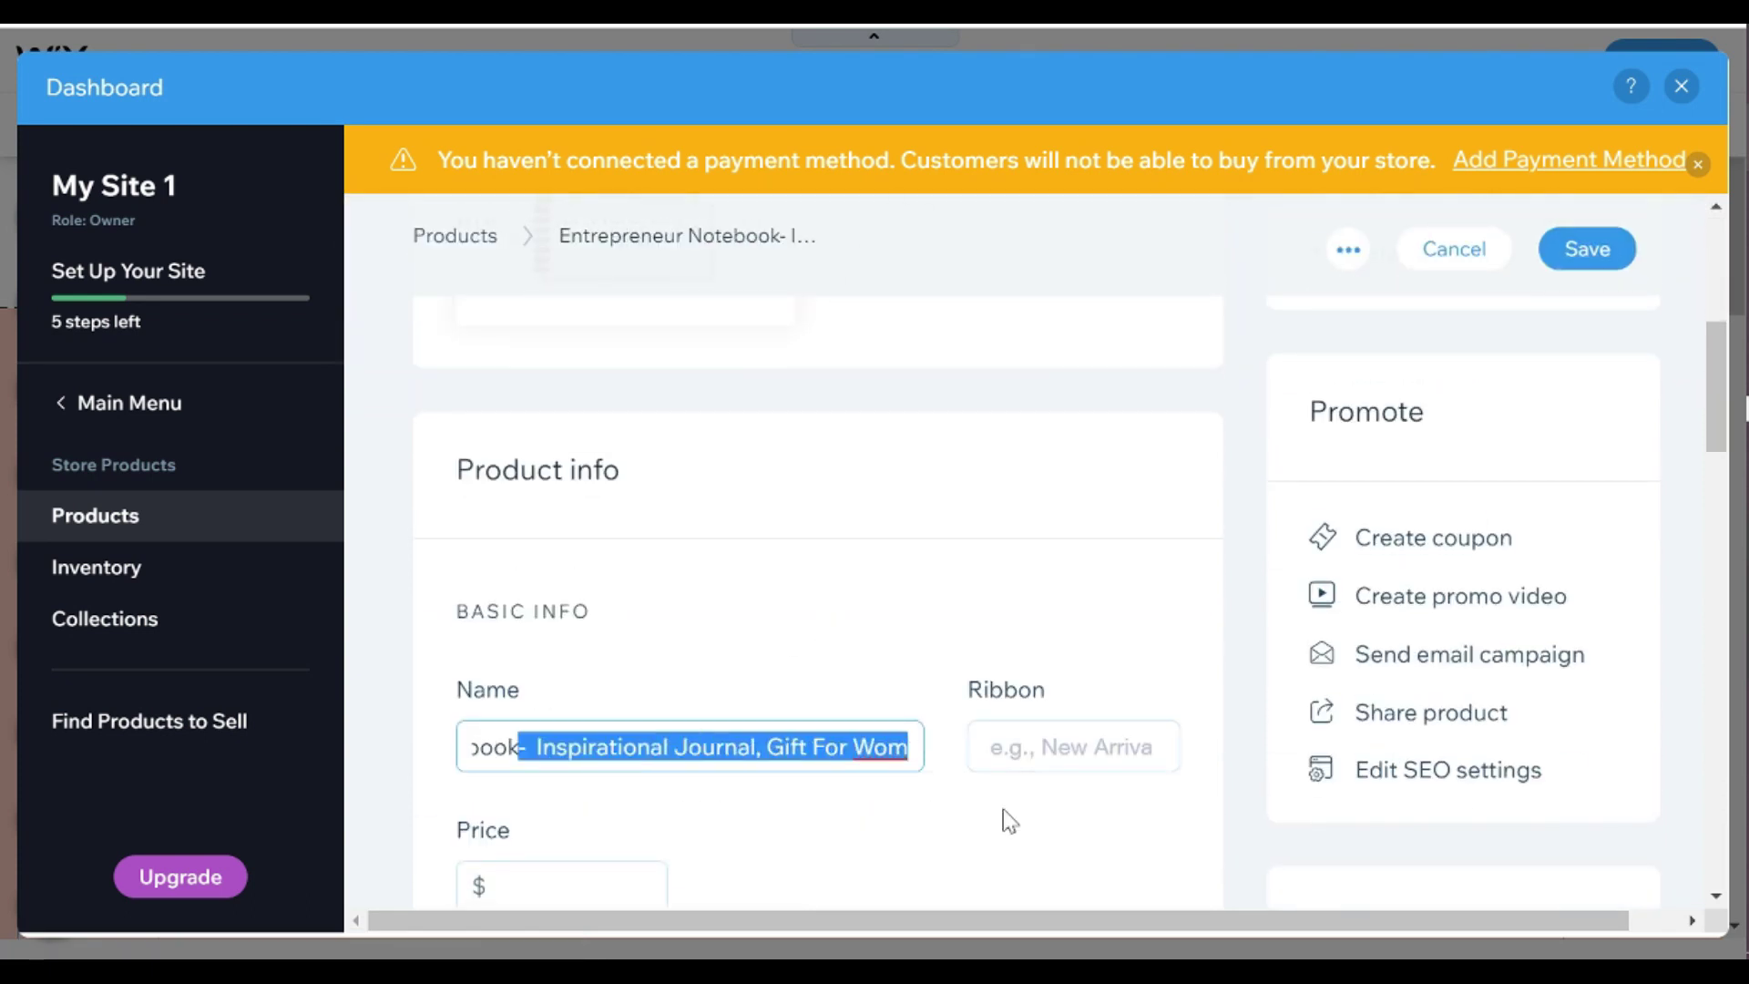
key("BackSpace")
Step: Set the product price to 15
scroll(1003, 809, "down", 4)
left_click(562, 518)
type("15")
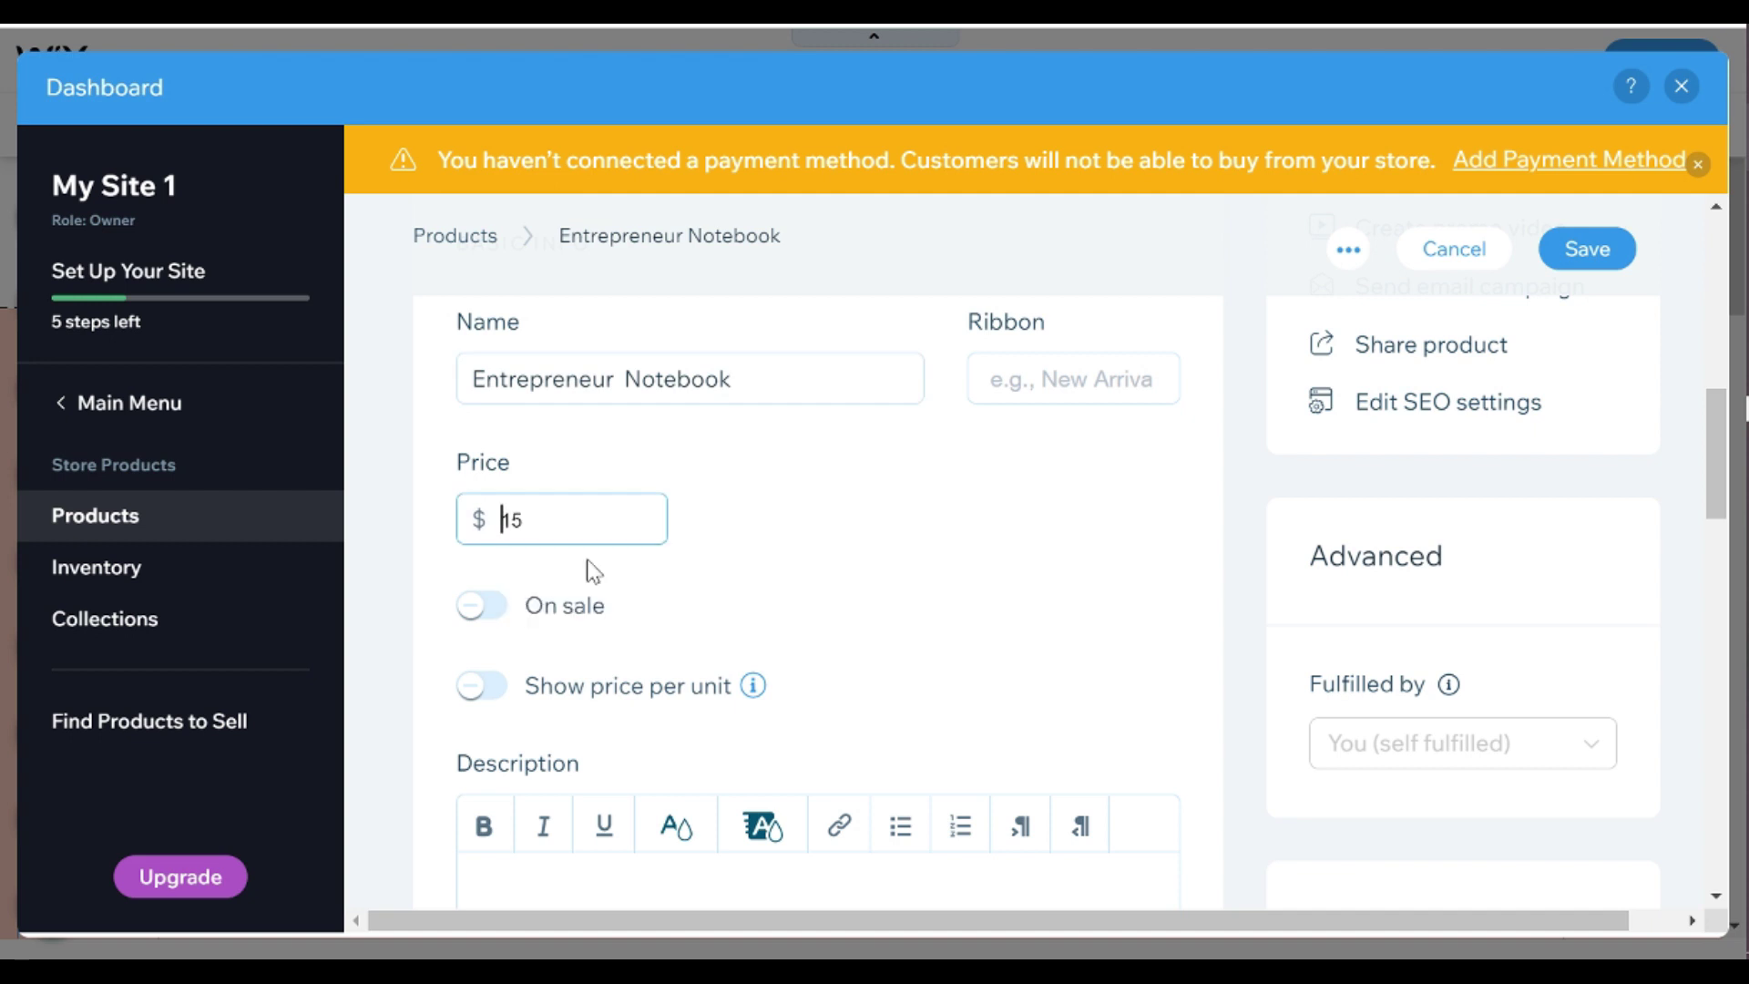
scroll(738, 419, "up", 10)
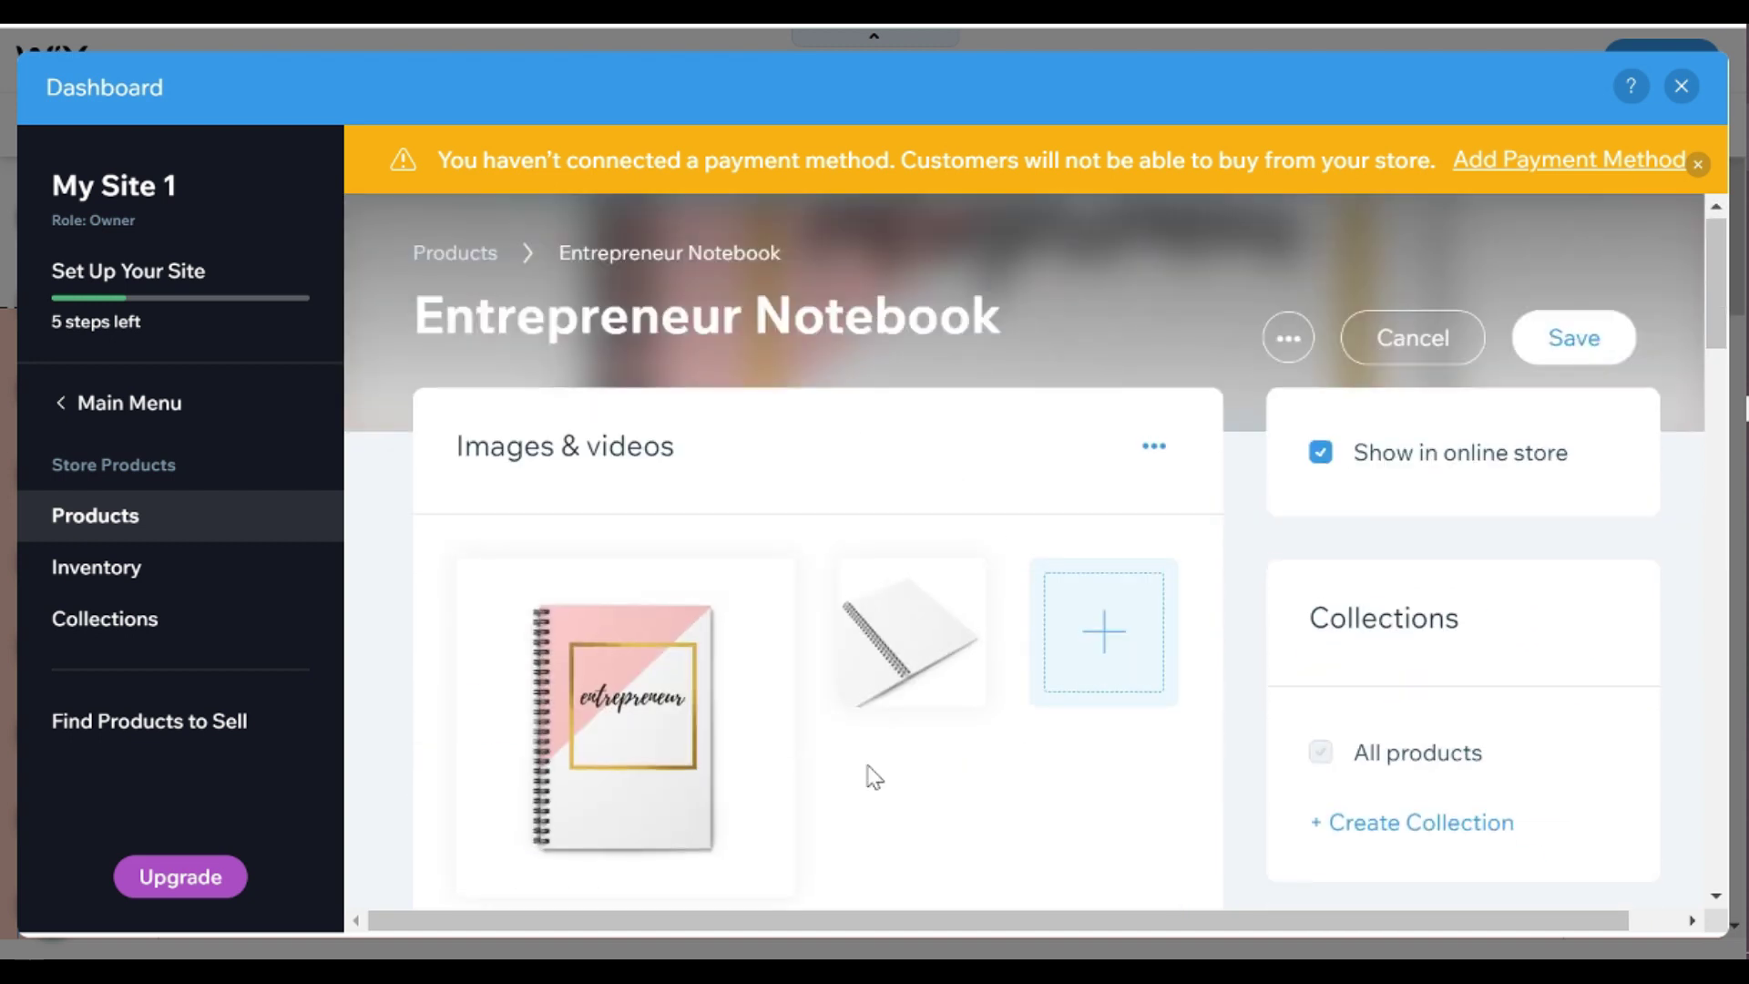
scroll(871, 774, "down", 10)
Step: Paste the description, put the cover details on separate lines, and save the product
left_click(1047, 410)
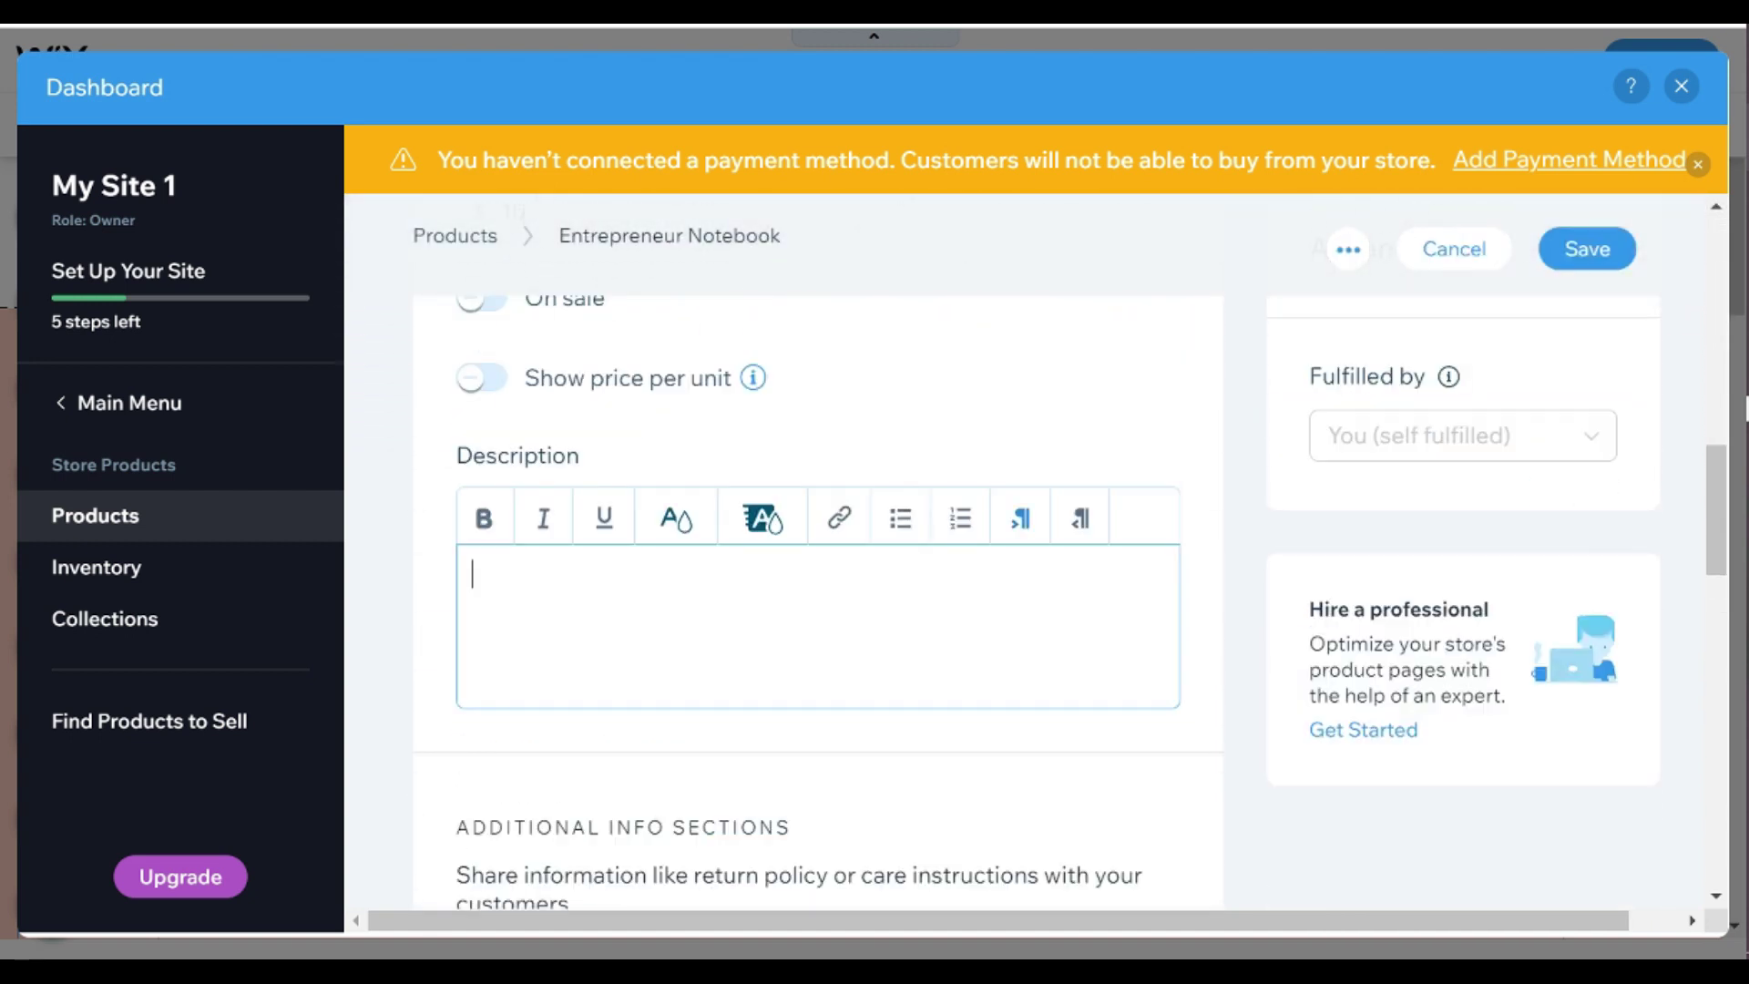
type("118 page spiral notebook with ruled line paper is perfect for any entrepreneur needing to jot down notes and ideas! The durable printed cover makes the owner proud to carry it everywhere. .: 118 ruled line single pages .: Front cover print .: Black back cover")
key("Delete")
key("Delete")
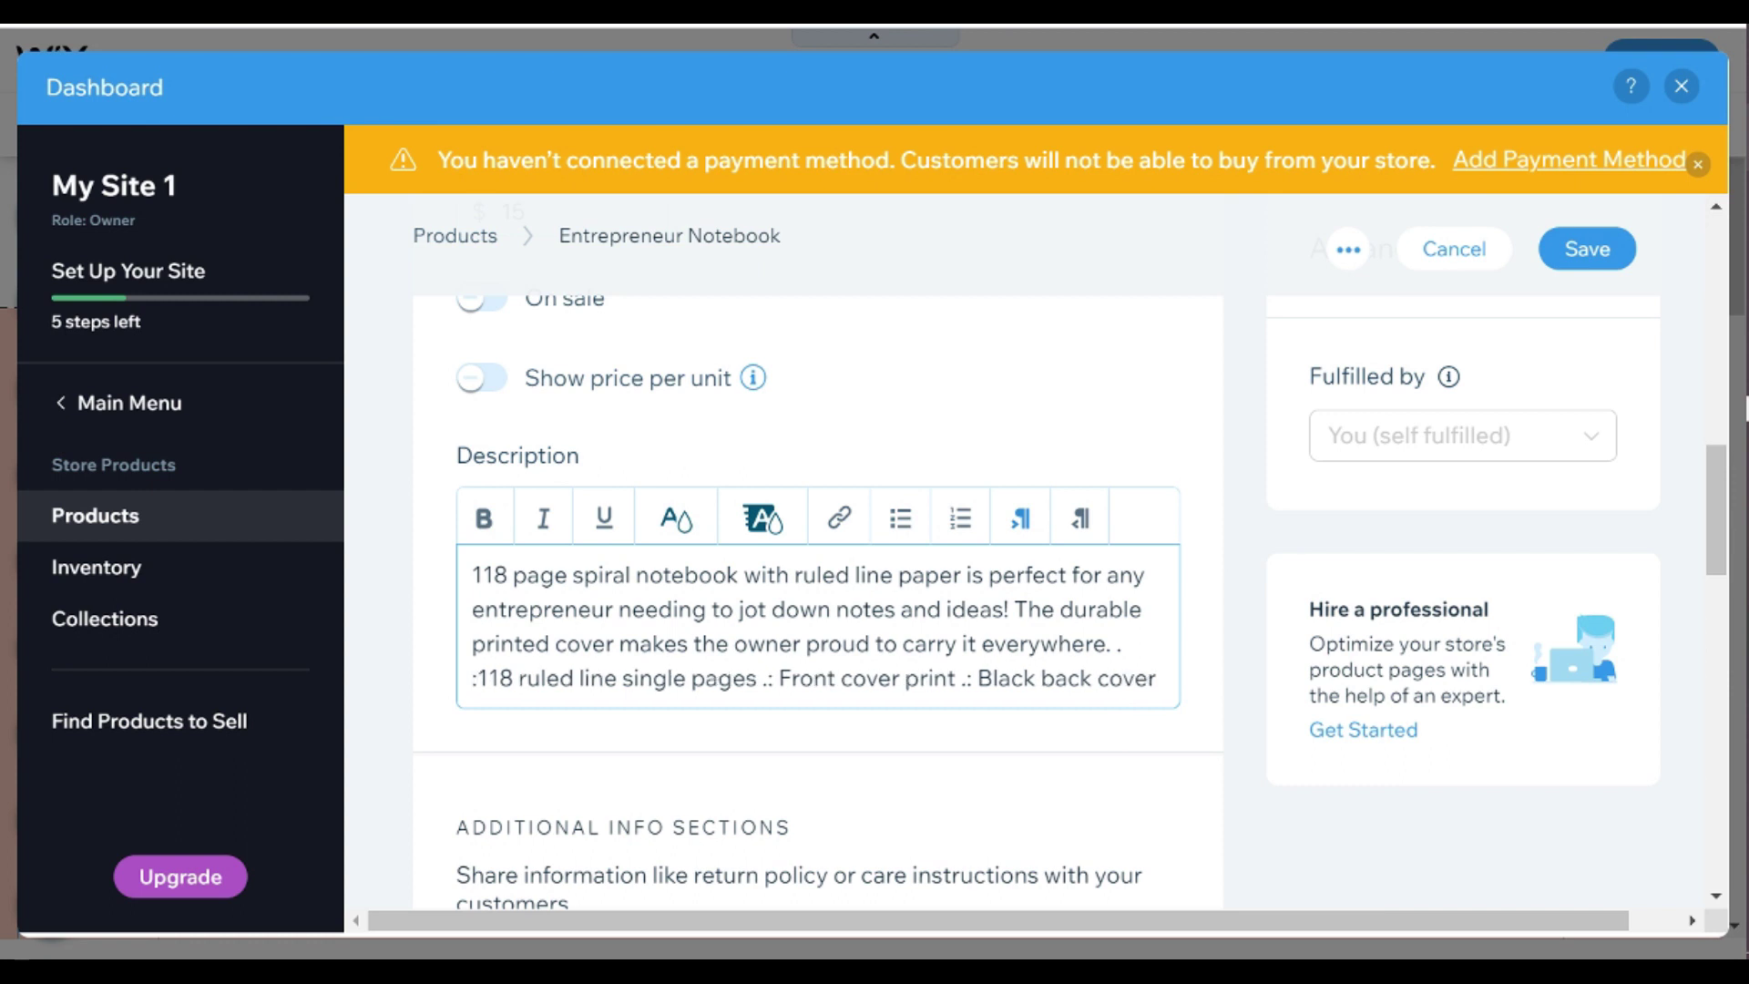
key("Return")
key("Return")
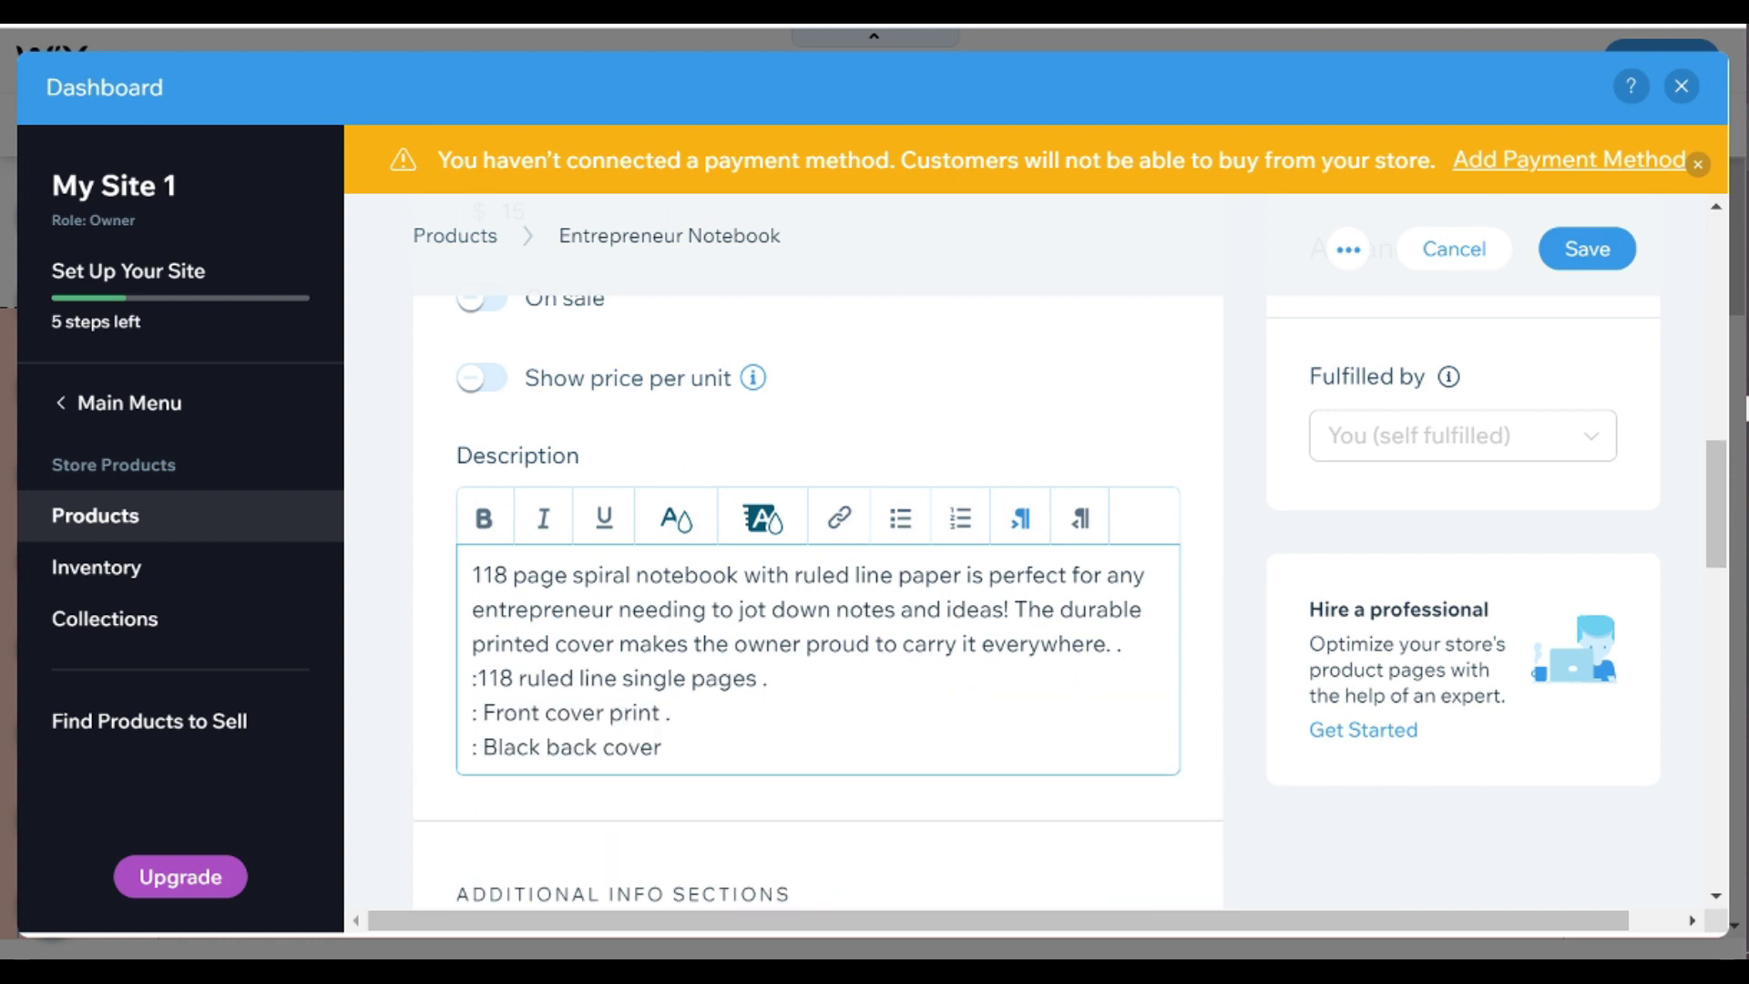
key("Return")
left_click(1587, 249)
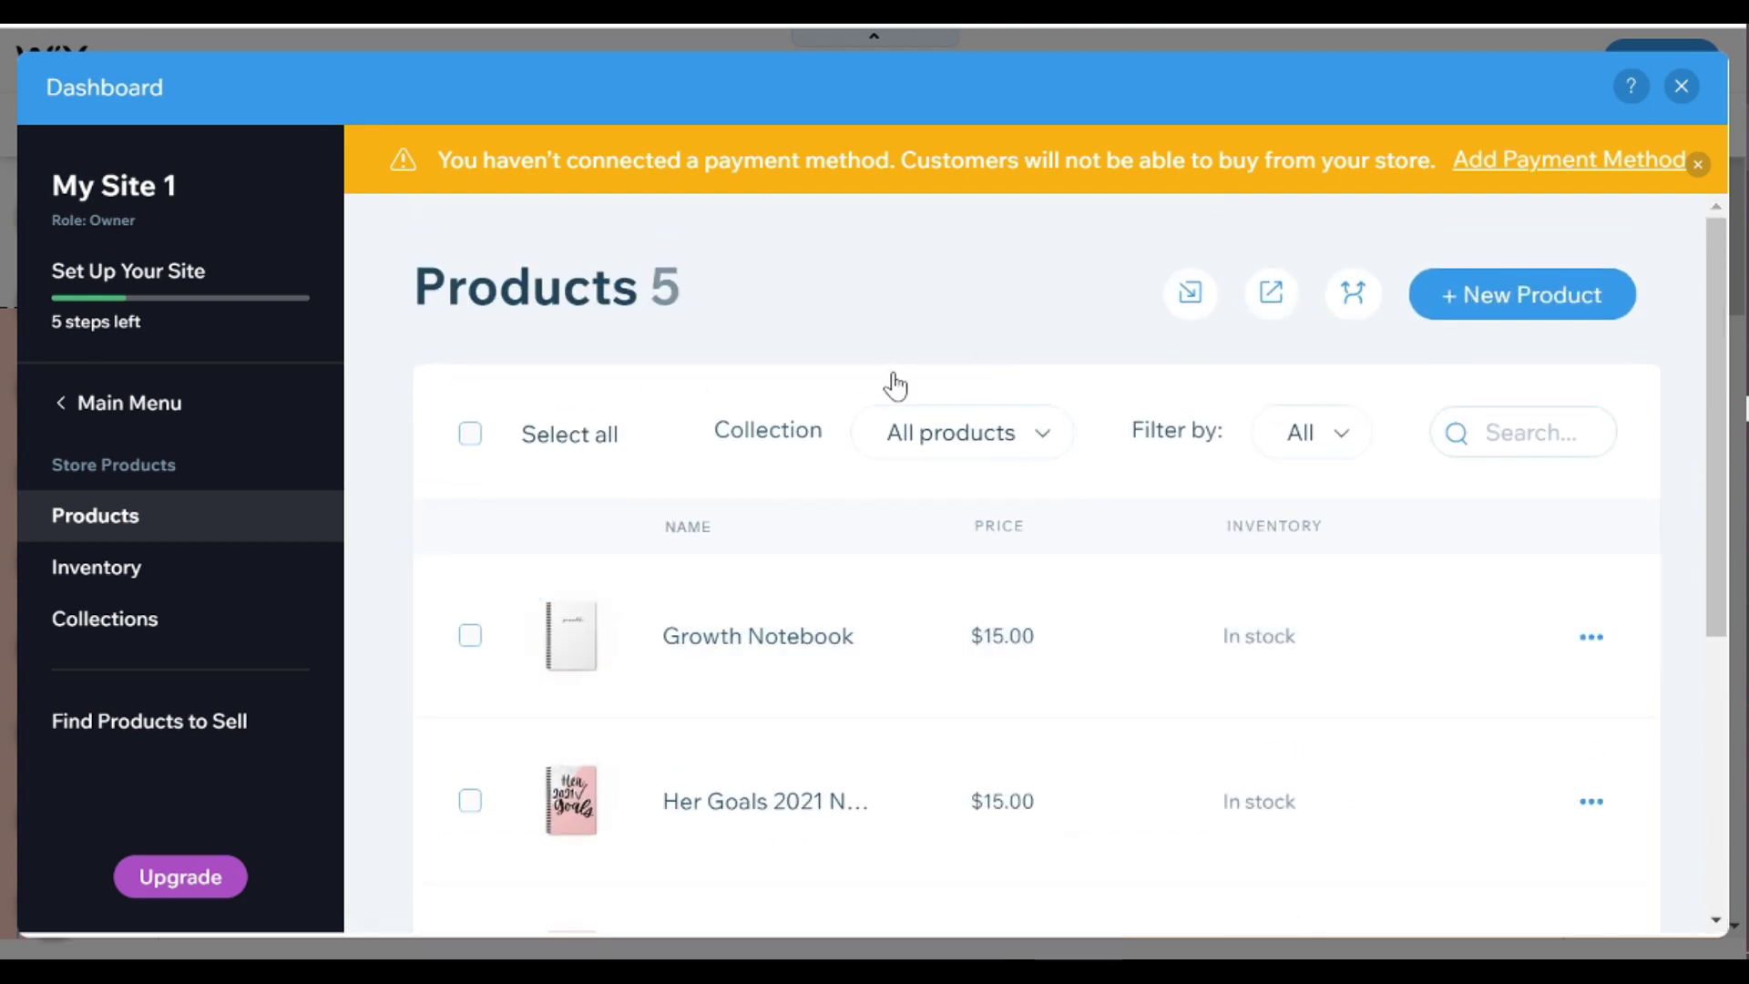
Step: Connect Wix card payments, PayPal and Afterpay, confirming no restricted products are sold
left_click(1505, 165)
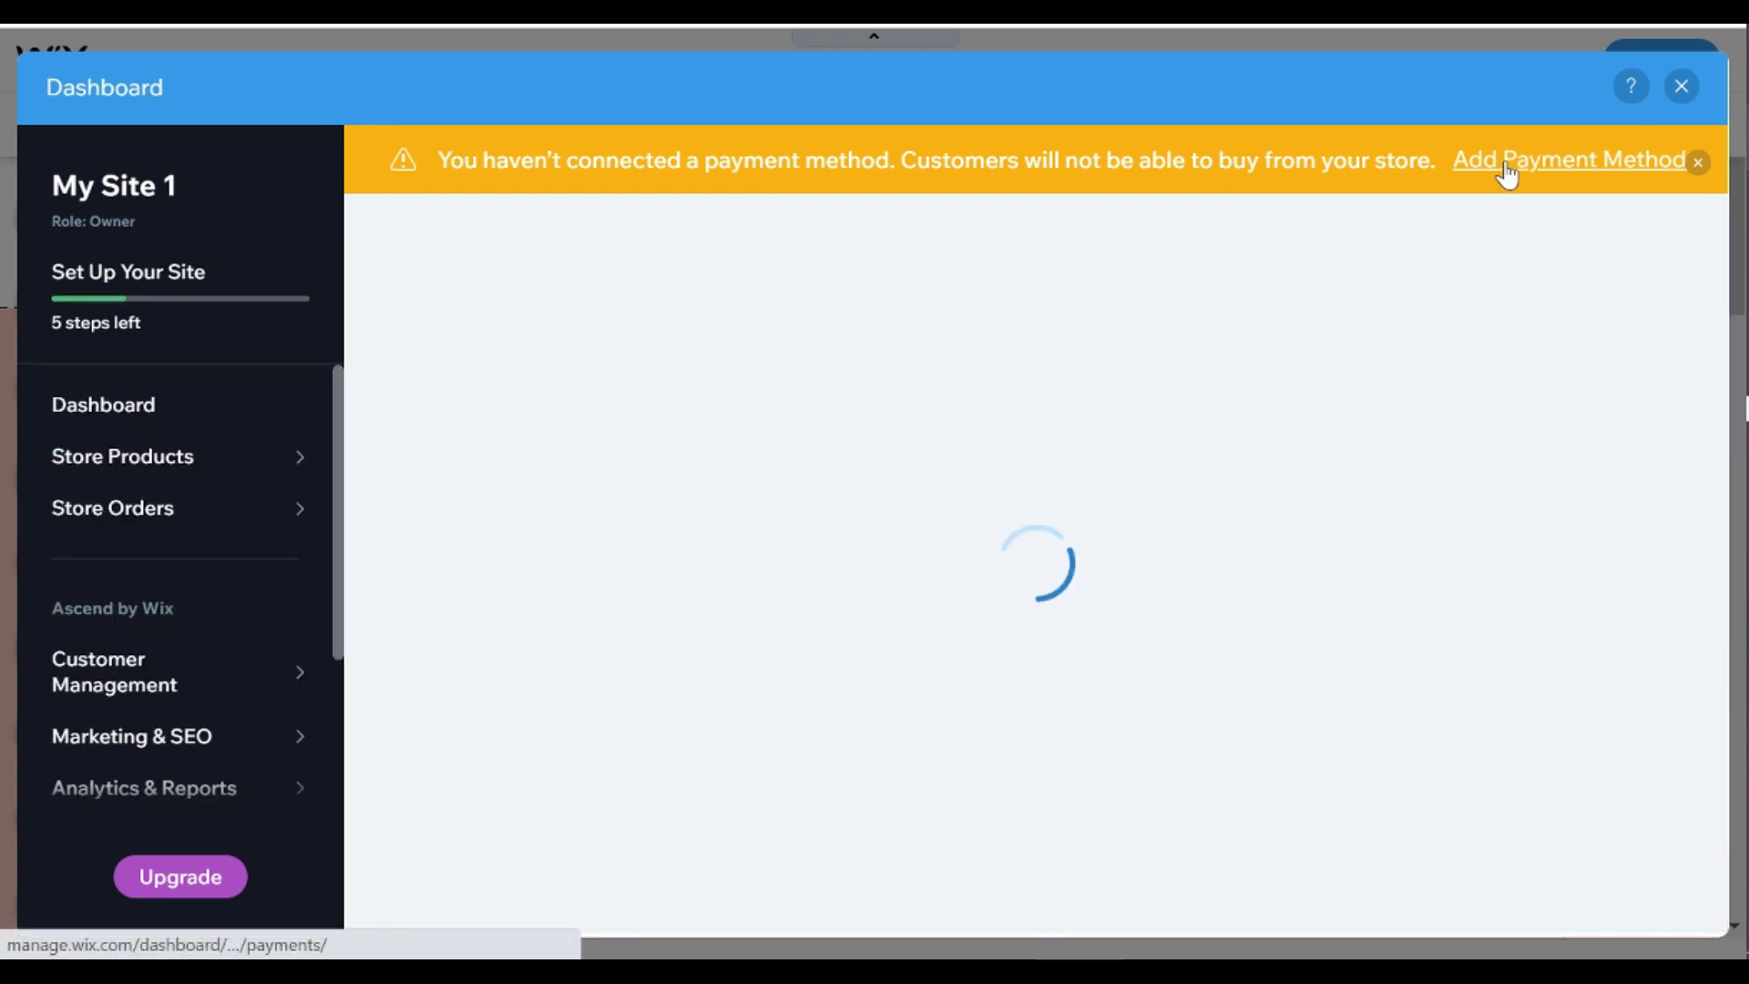
scroll(981, 418, "down", 3)
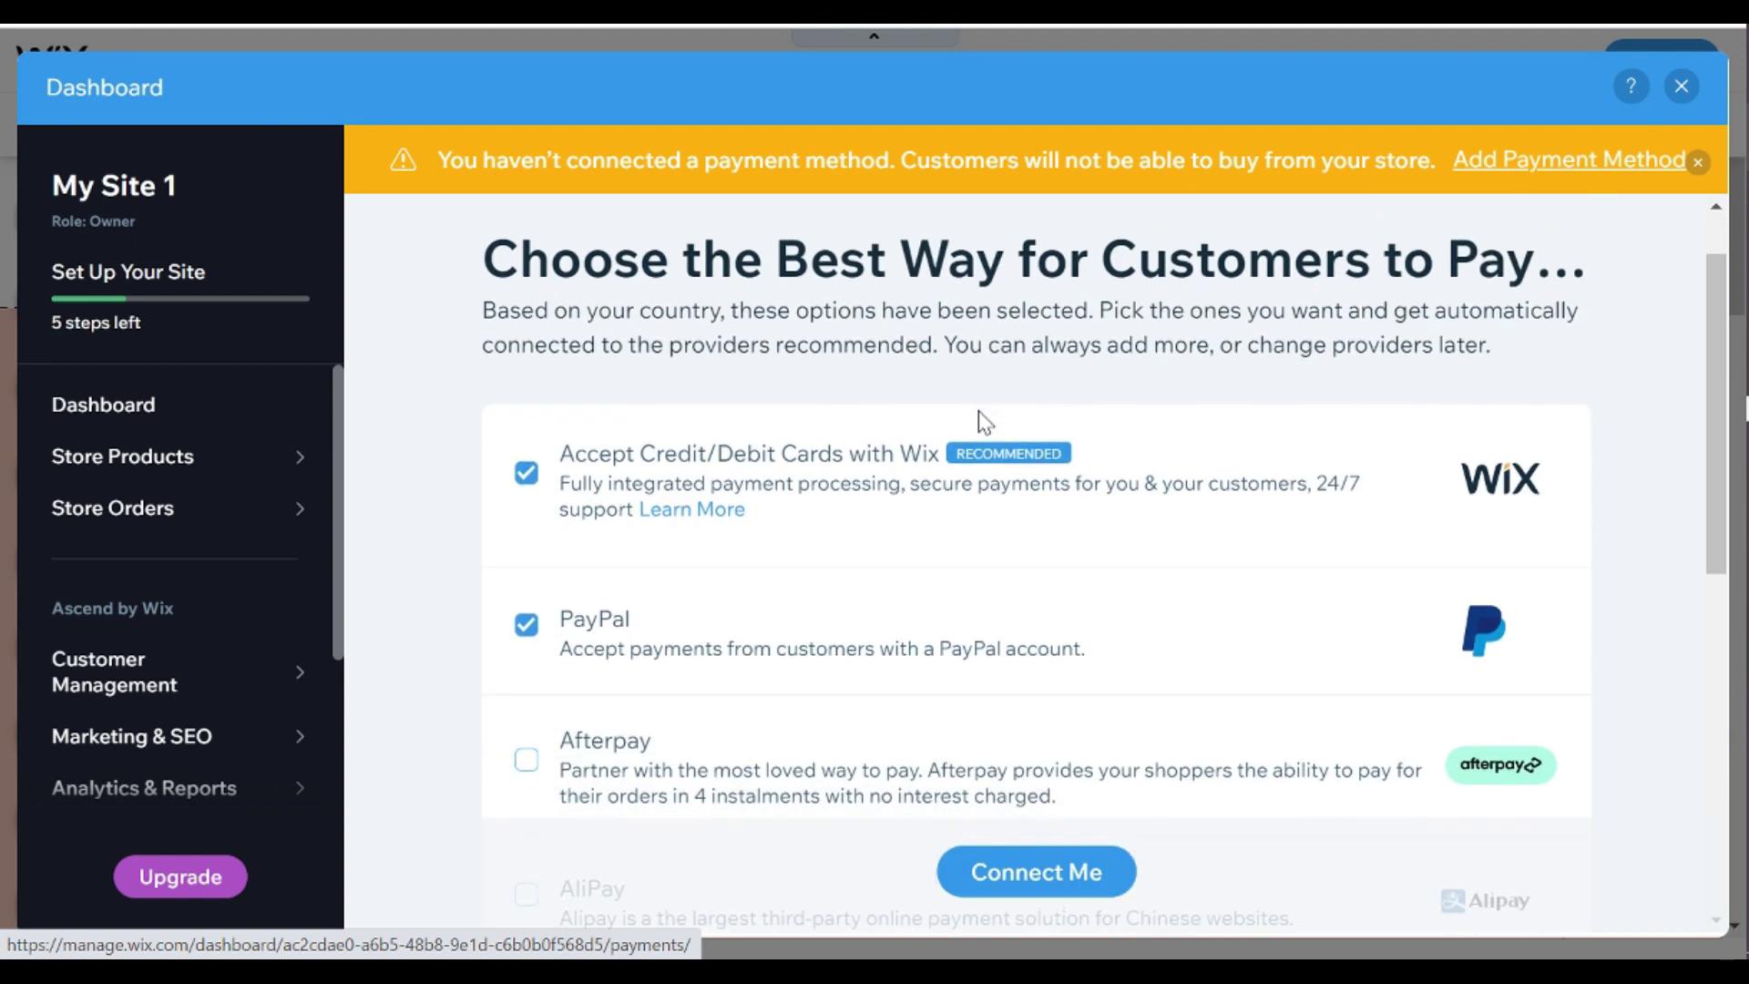
left_click(527, 581)
scroll(894, 615, "down", 6)
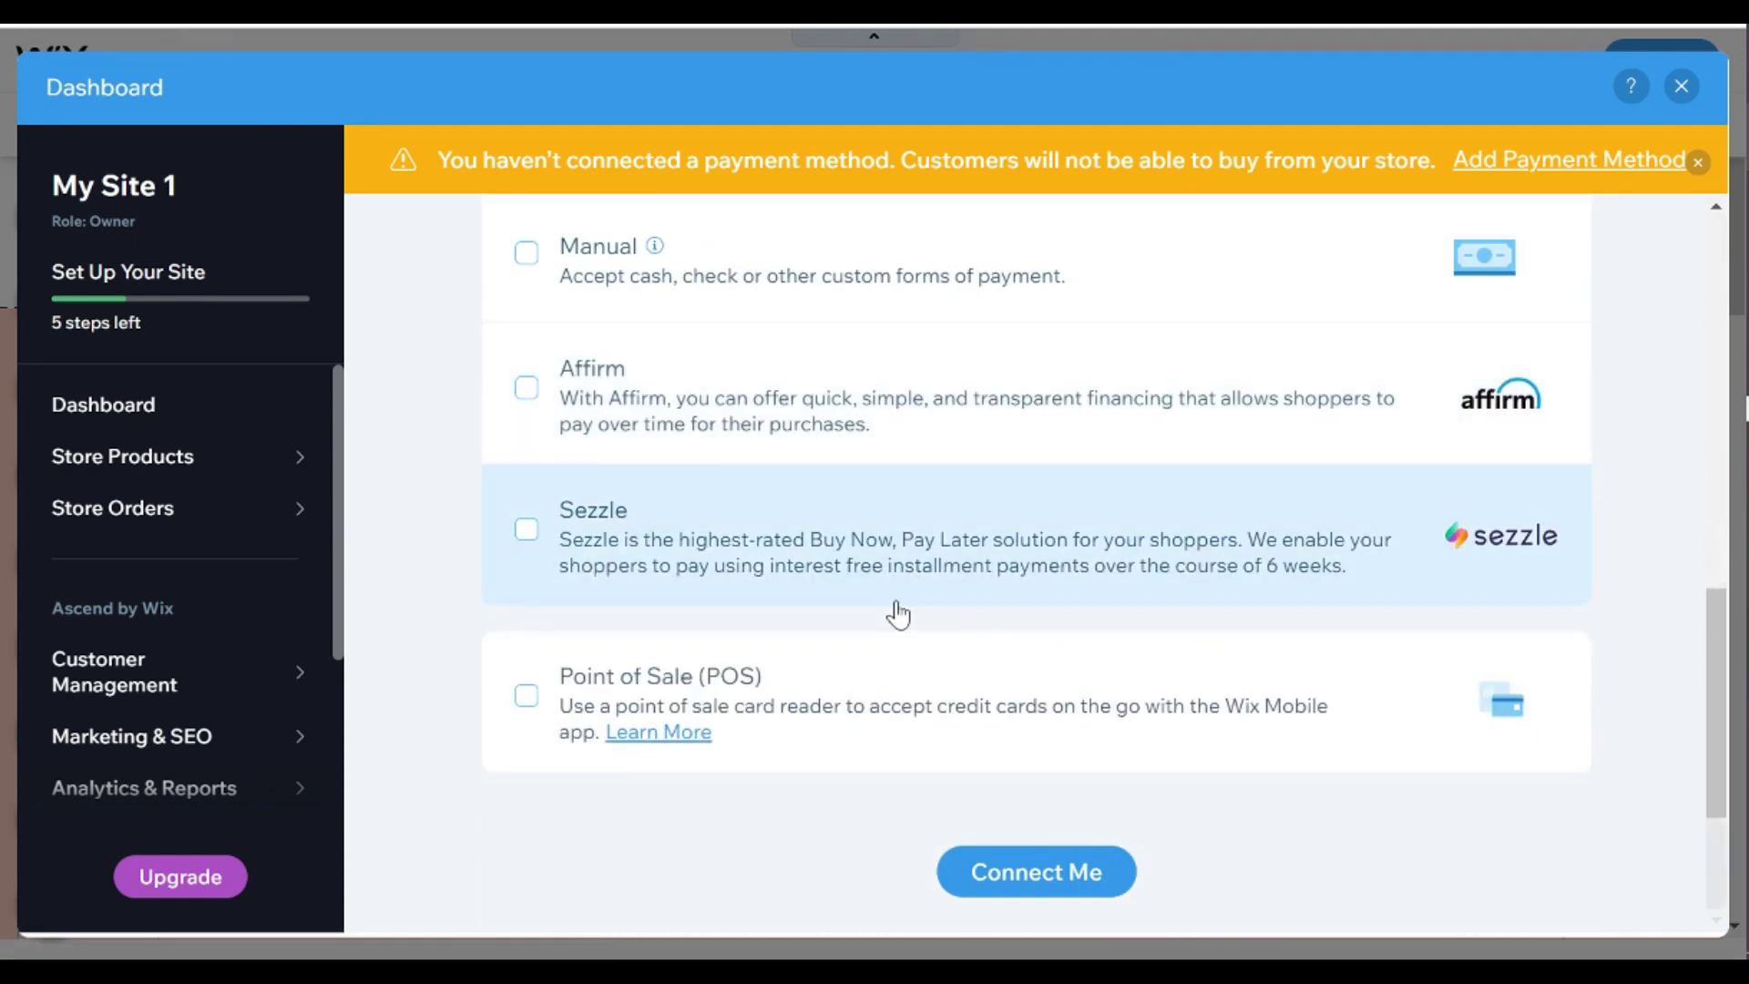
left_click(1025, 888)
scroll(1025, 882, "down", 6)
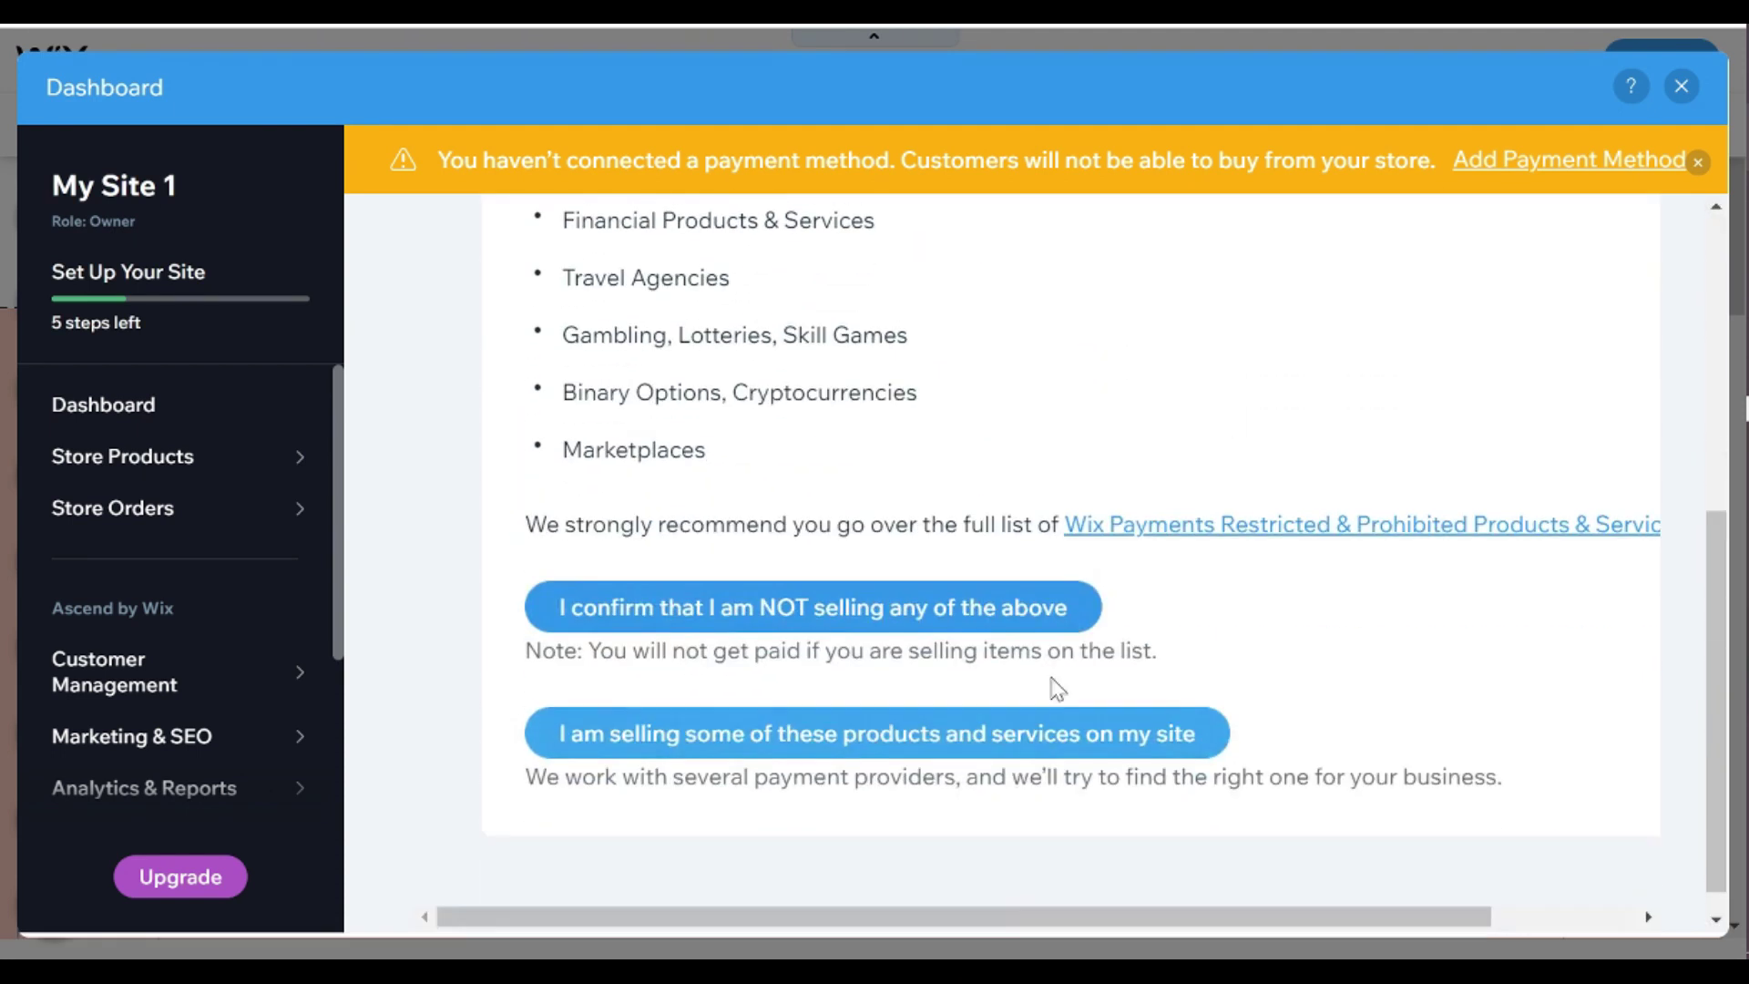
left_click(1003, 597)
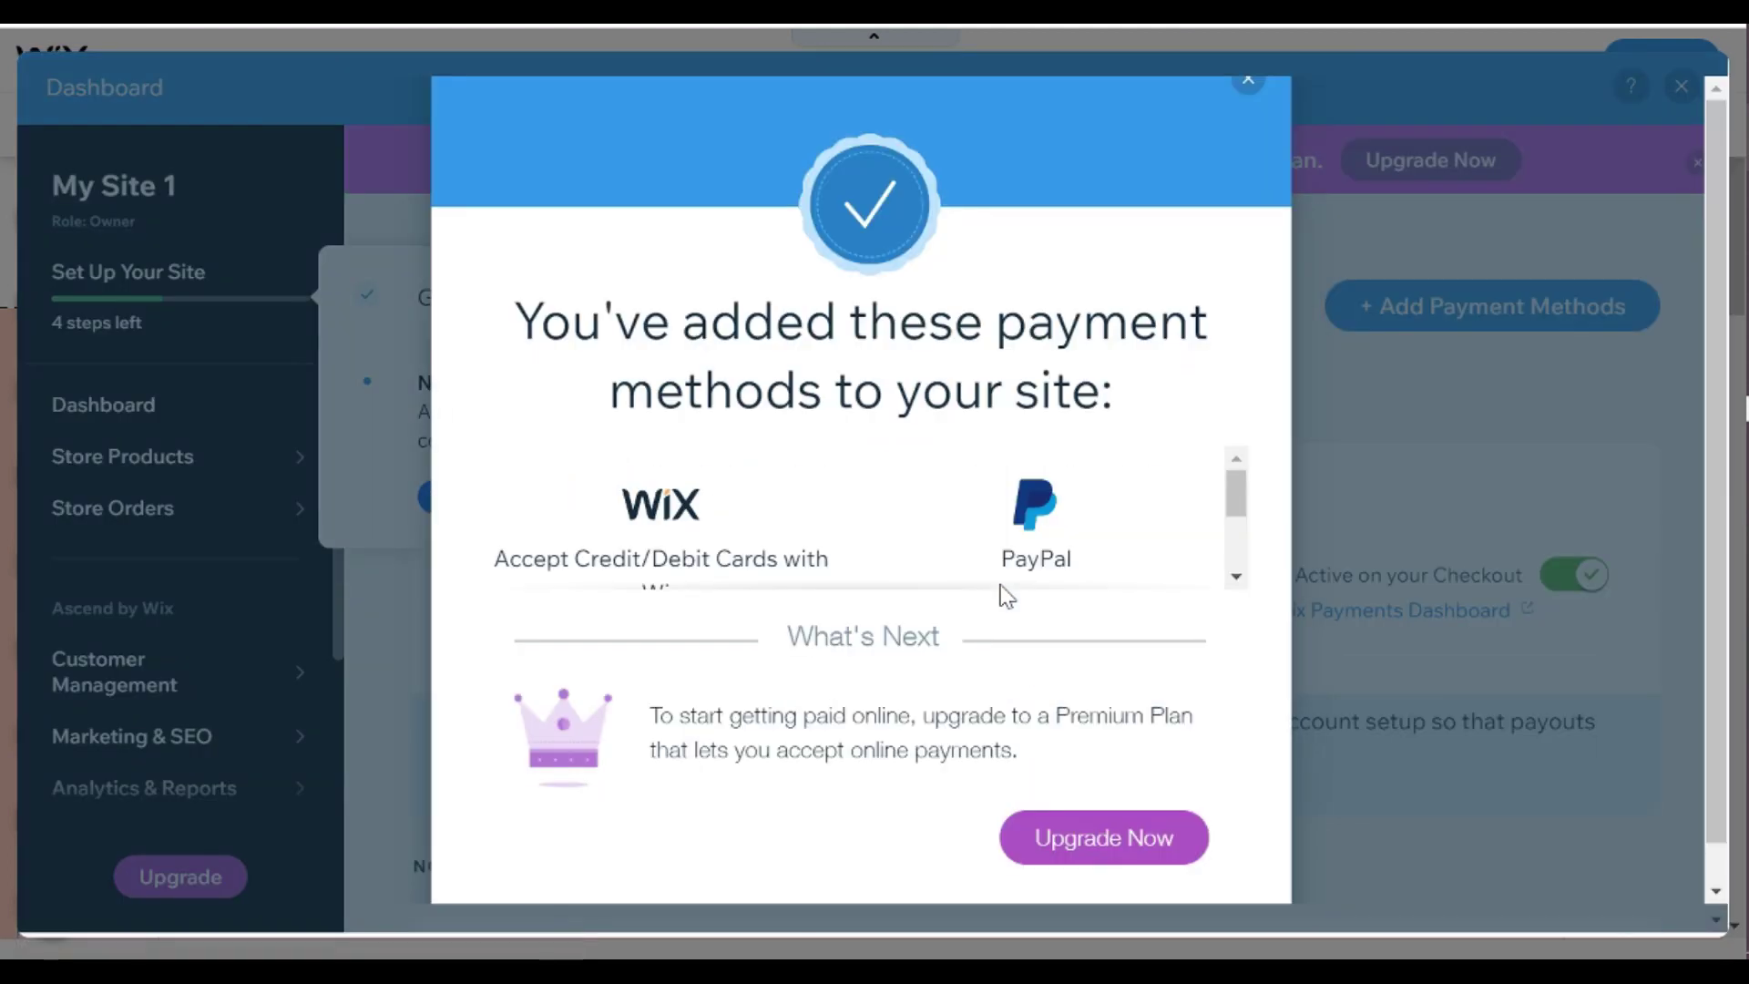
left_click(1248, 80)
Step: Turn off International shipping and switch the Domestic region to Flat Rate
left_click(503, 496)
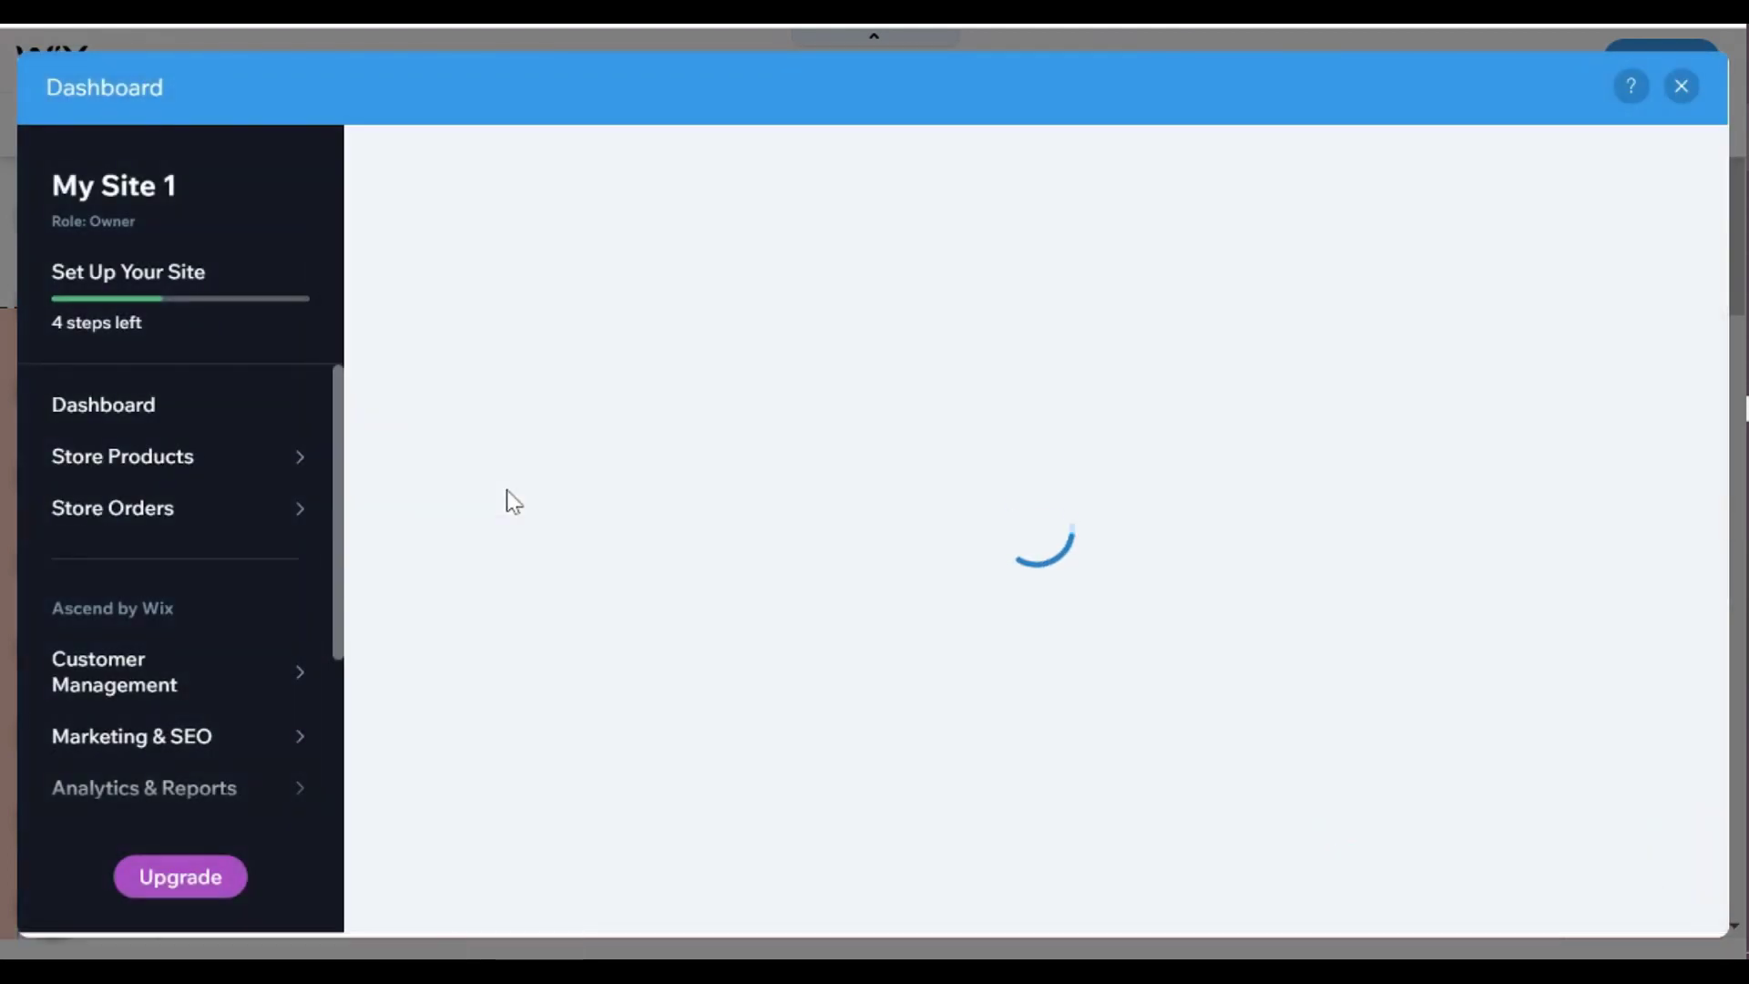
left_click(1547, 727)
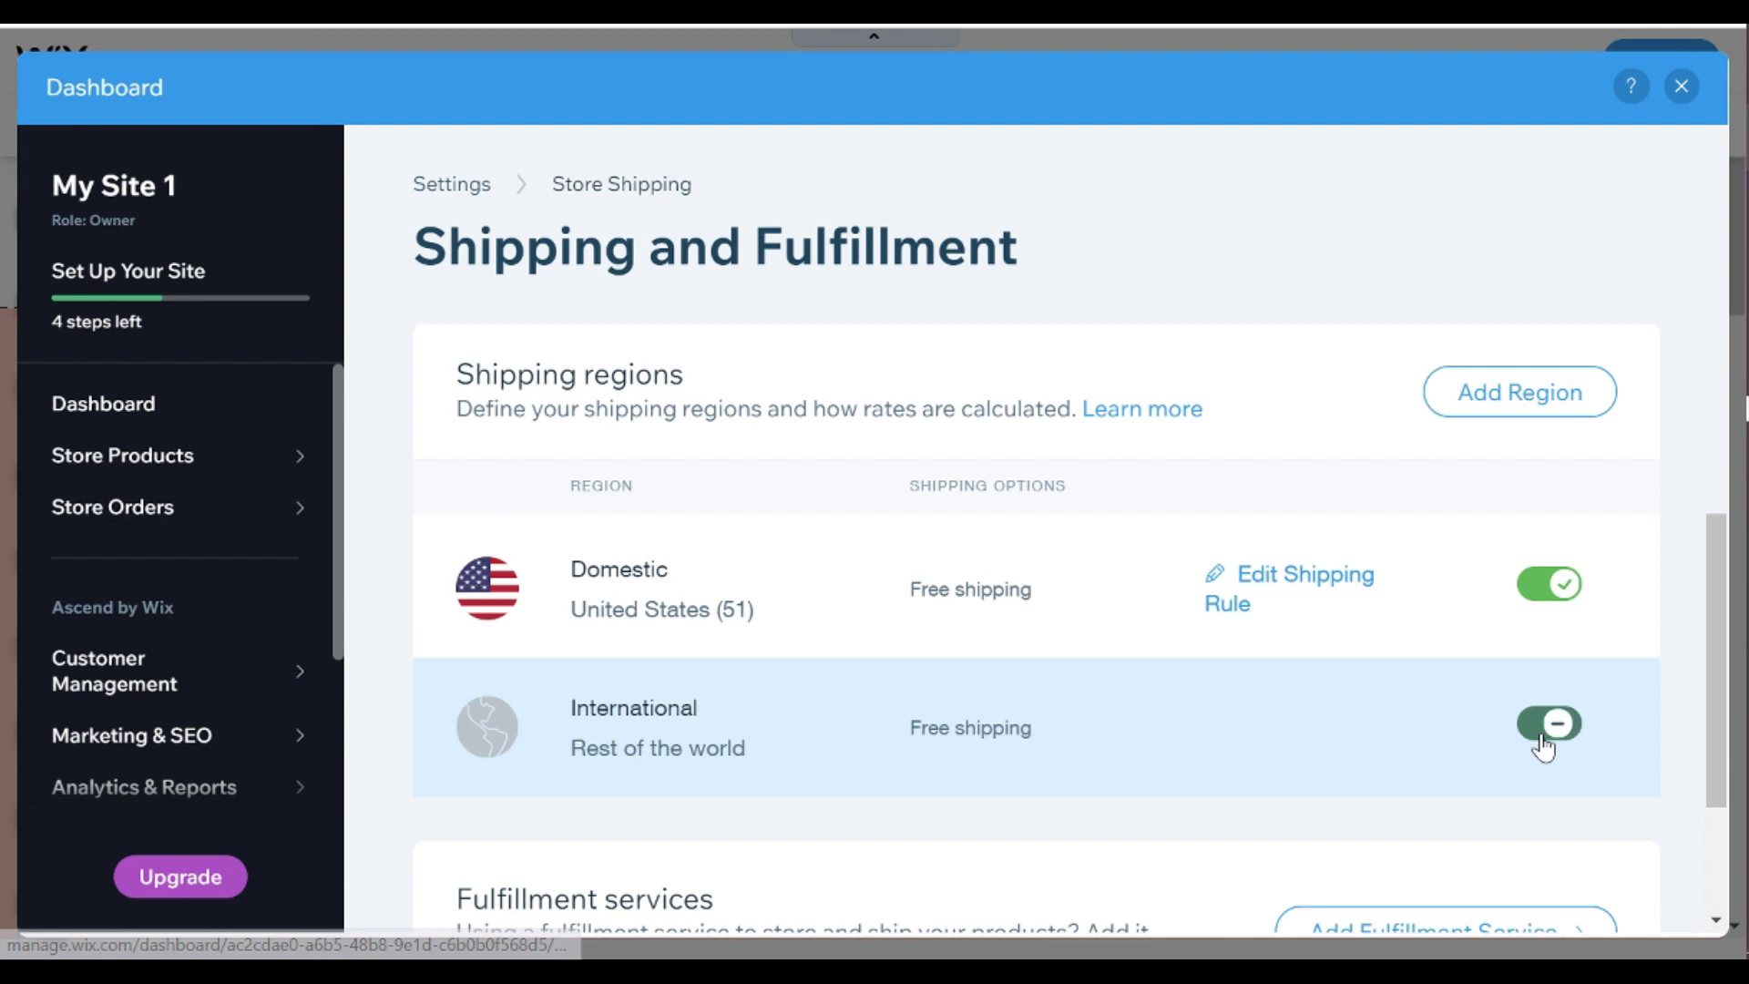
left_click(1302, 583)
scroll(1301, 579, "down", 8)
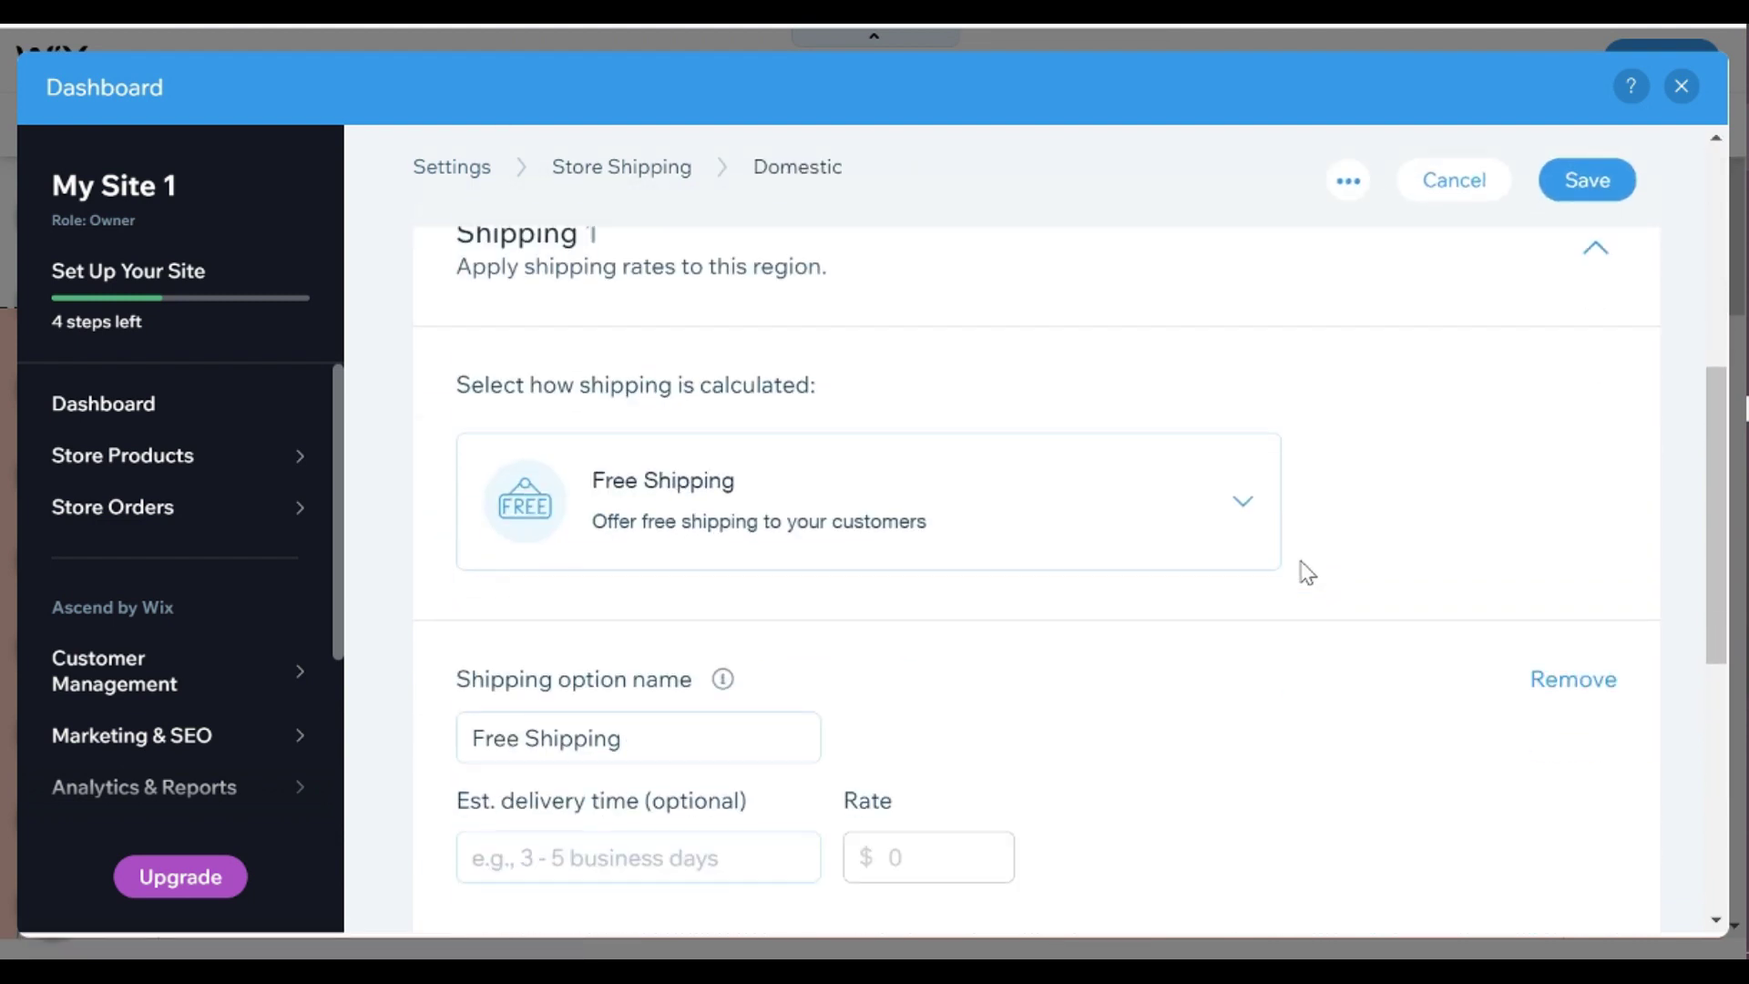
left_click(963, 401)
scroll(943, 519, "down", 2)
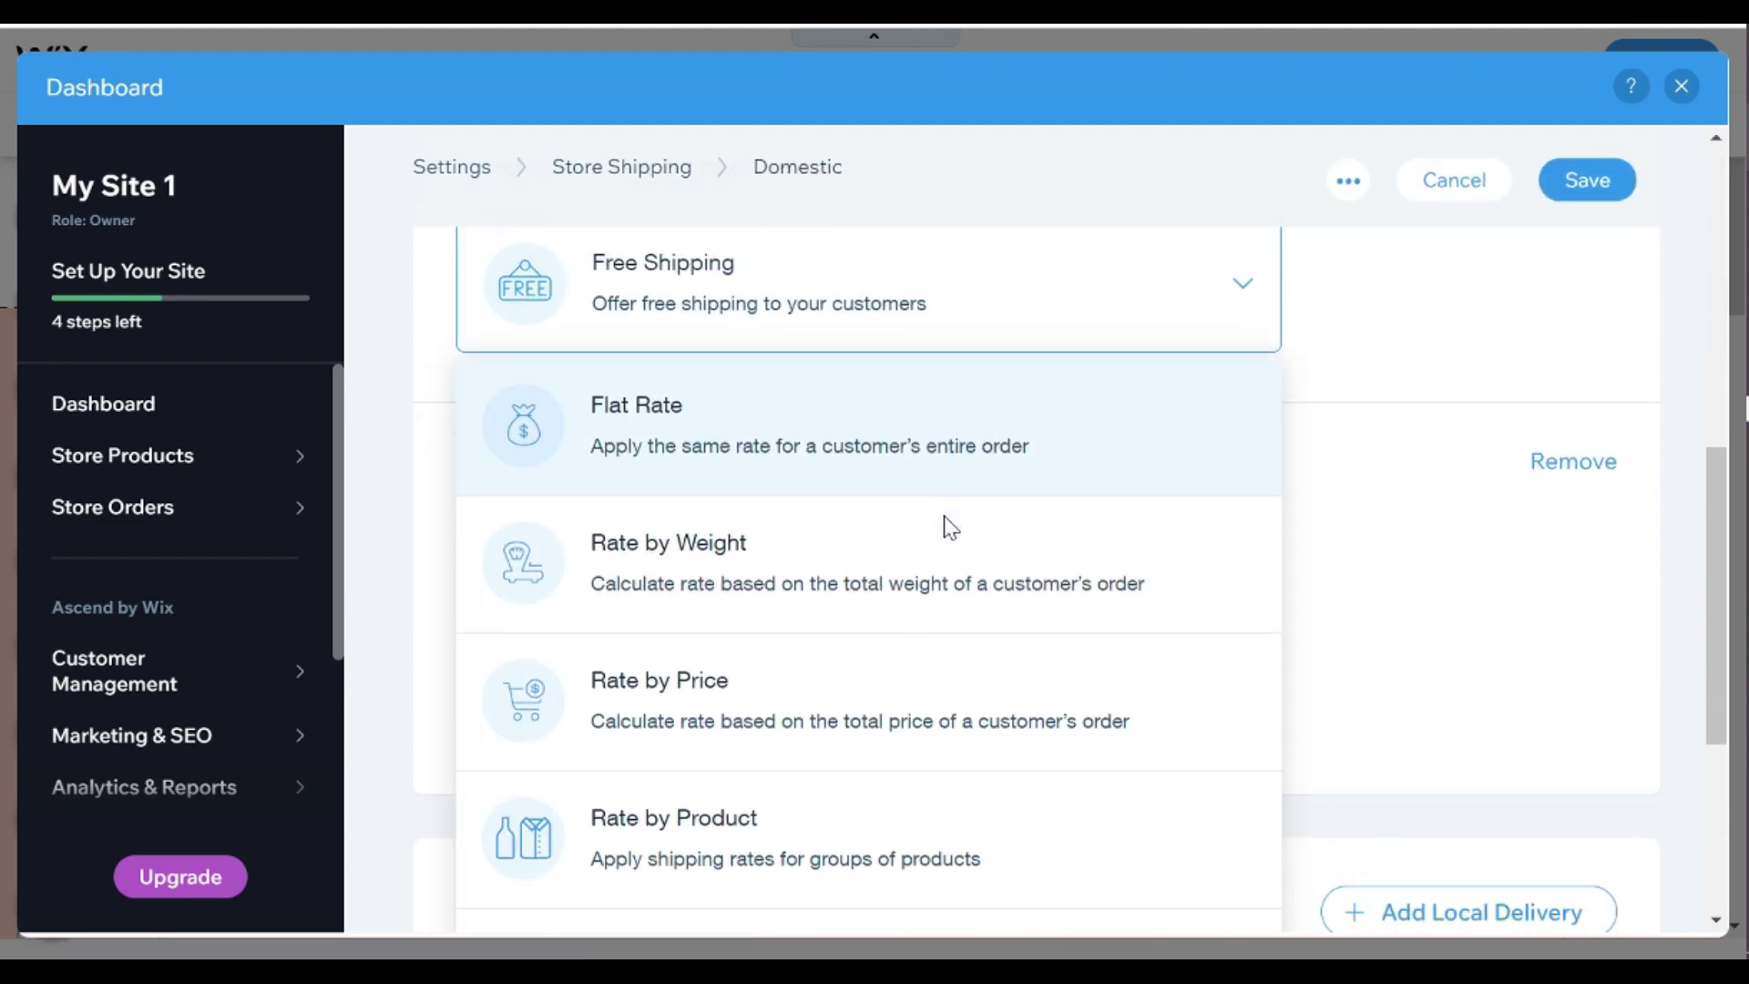
left_click(926, 346)
left_click(911, 292)
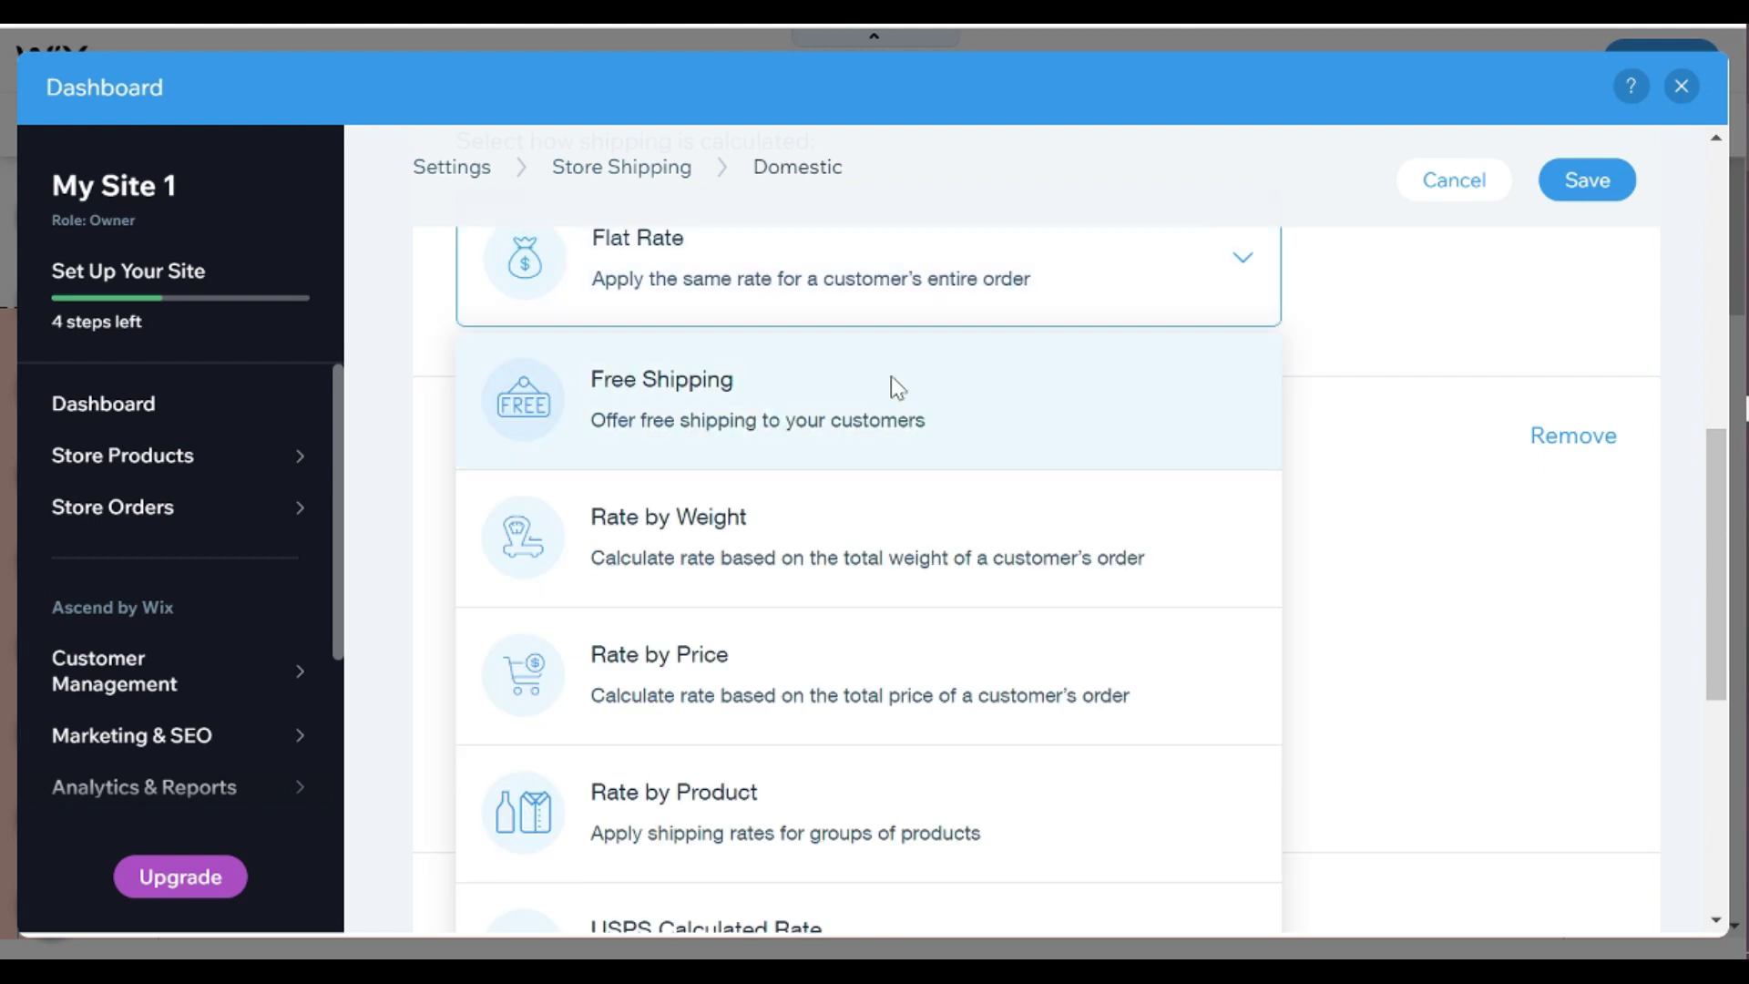
left_click(1375, 386)
Step: Name it Flat Rate Shipping at $5, free over $35, and save
left_click(637, 492)
type("Flat Rate Shipping")
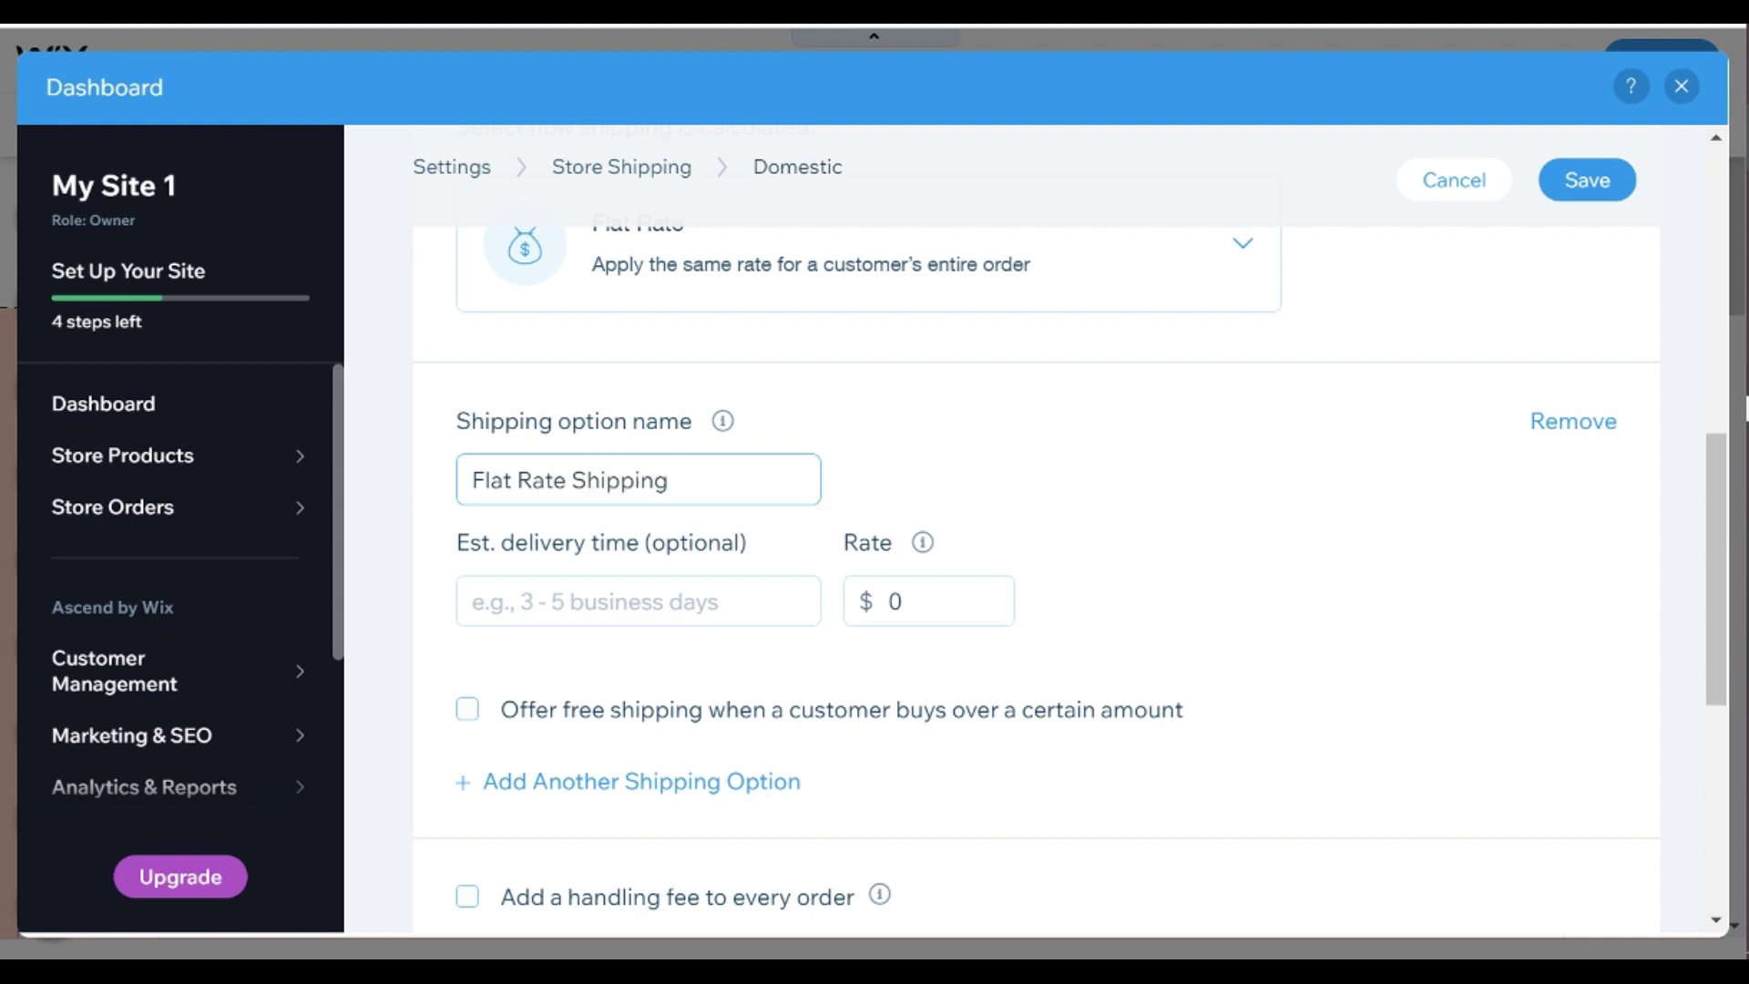
left_click(902, 601)
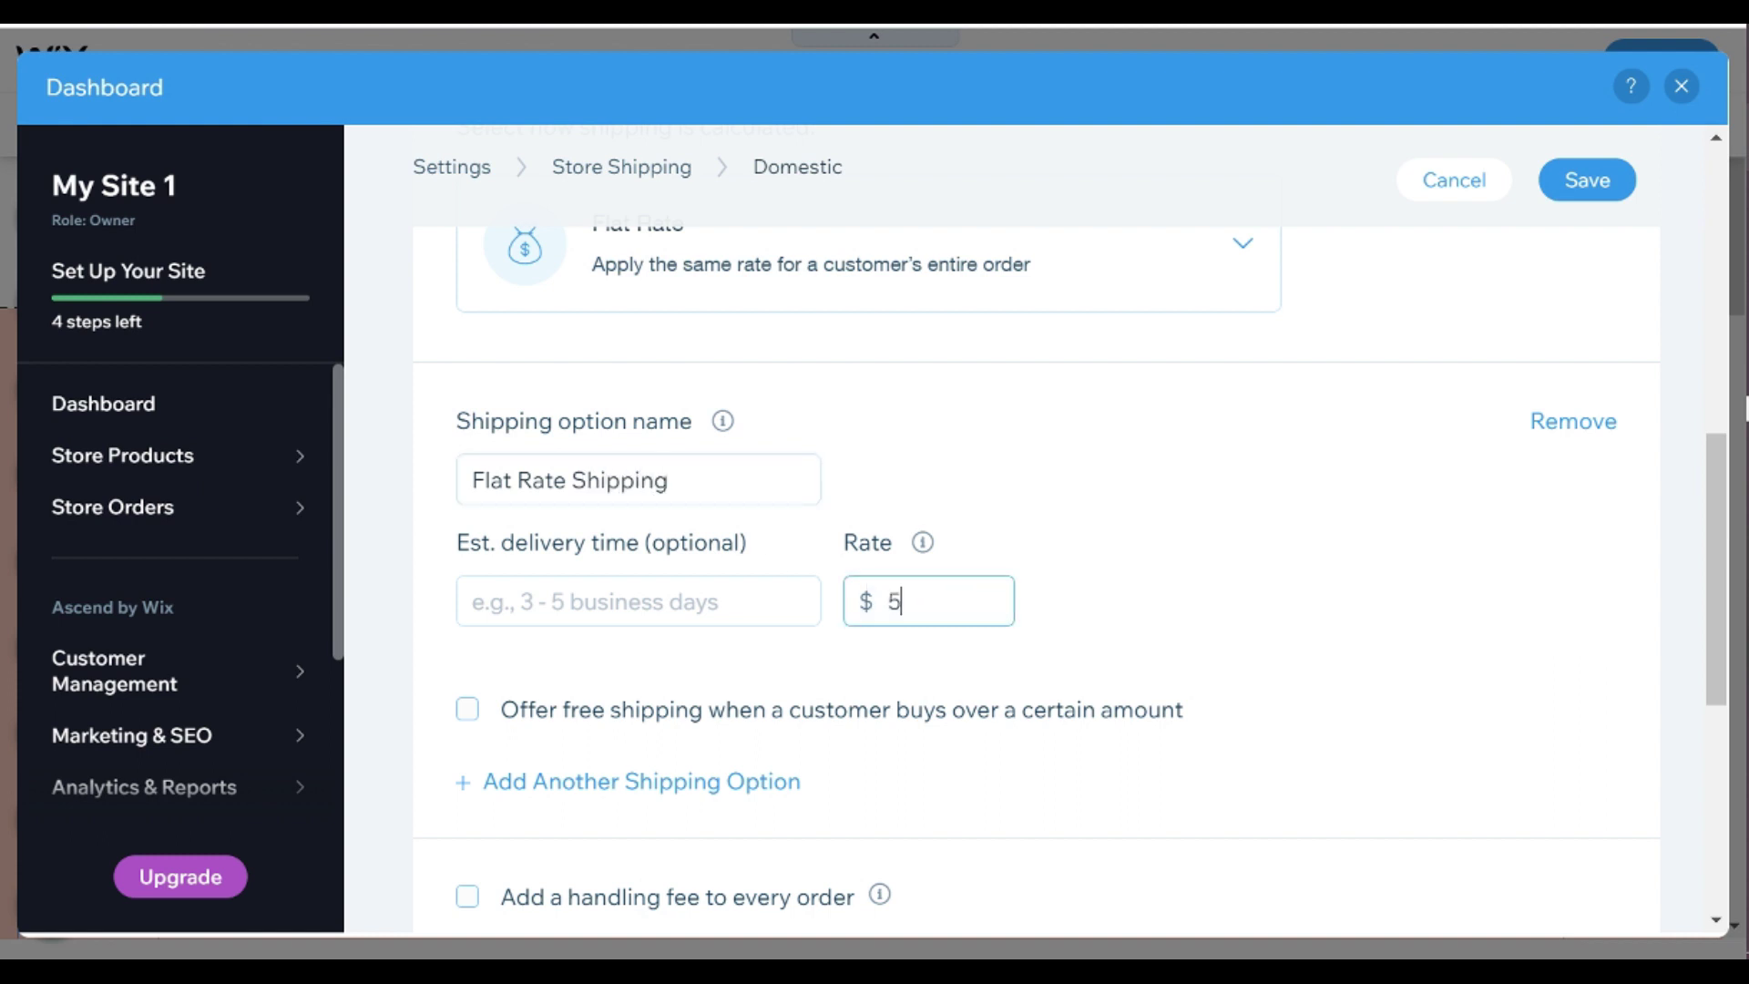
scroll(1200, 686, "down", 2)
left_click(467, 547)
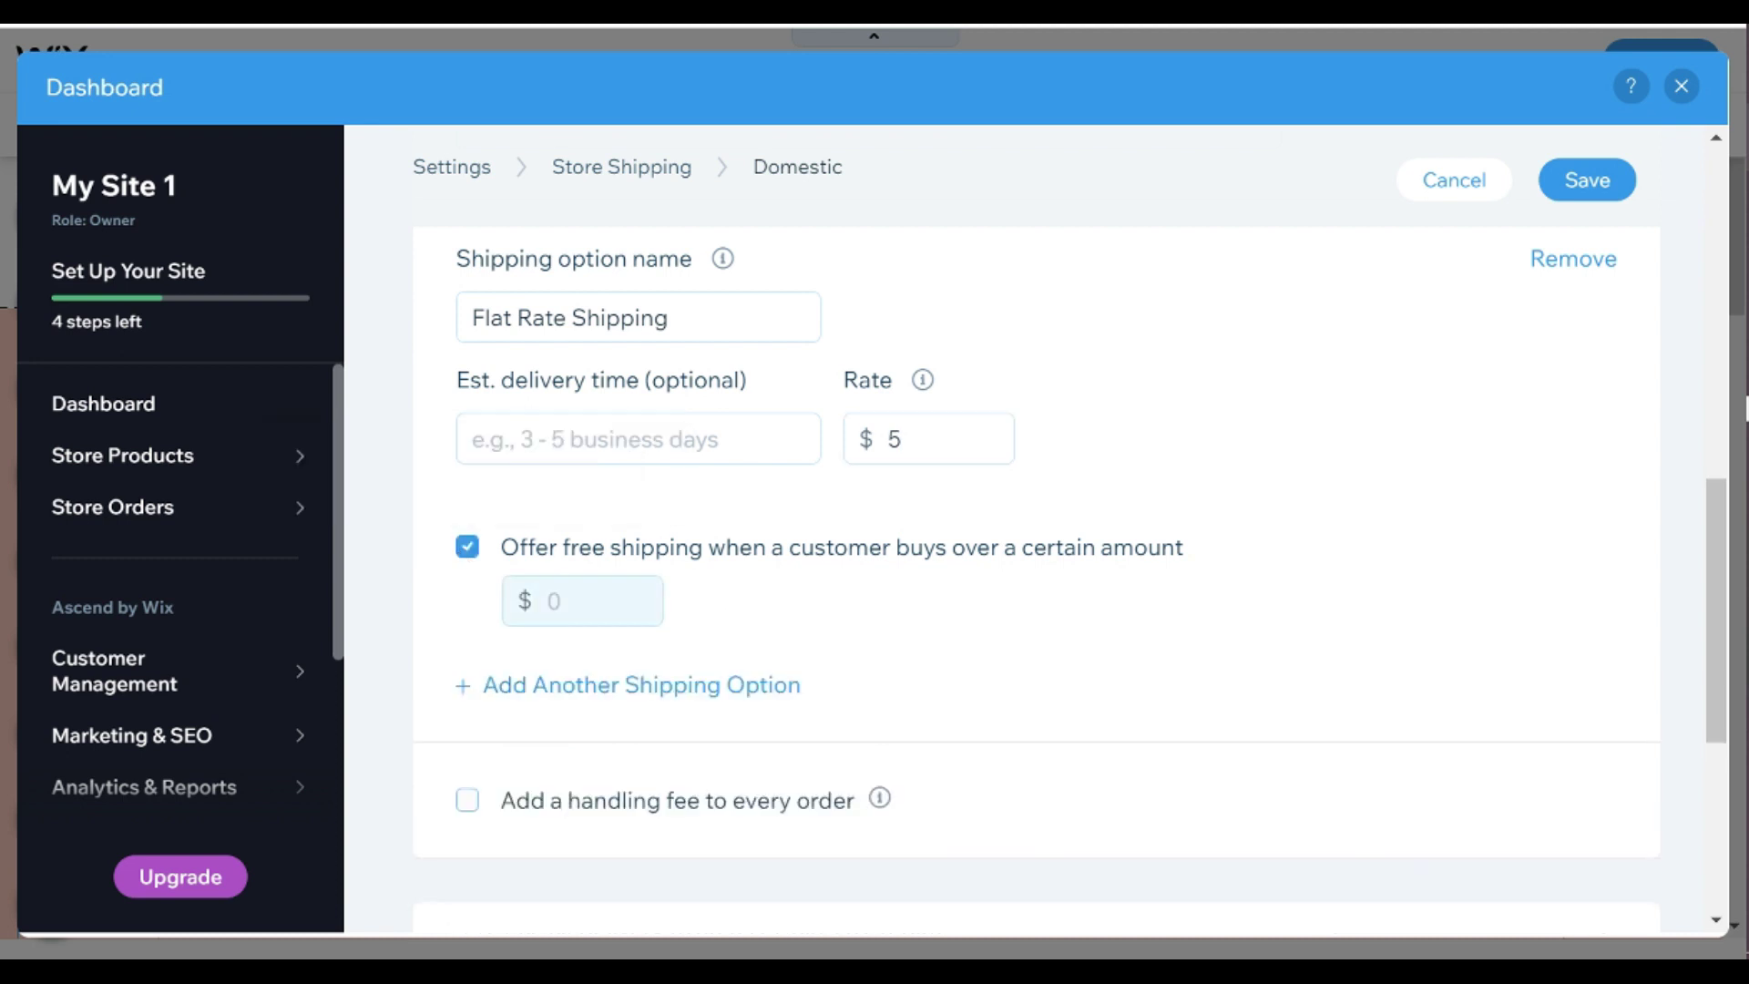
type("35")
scroll(1097, 702, "down", 6)
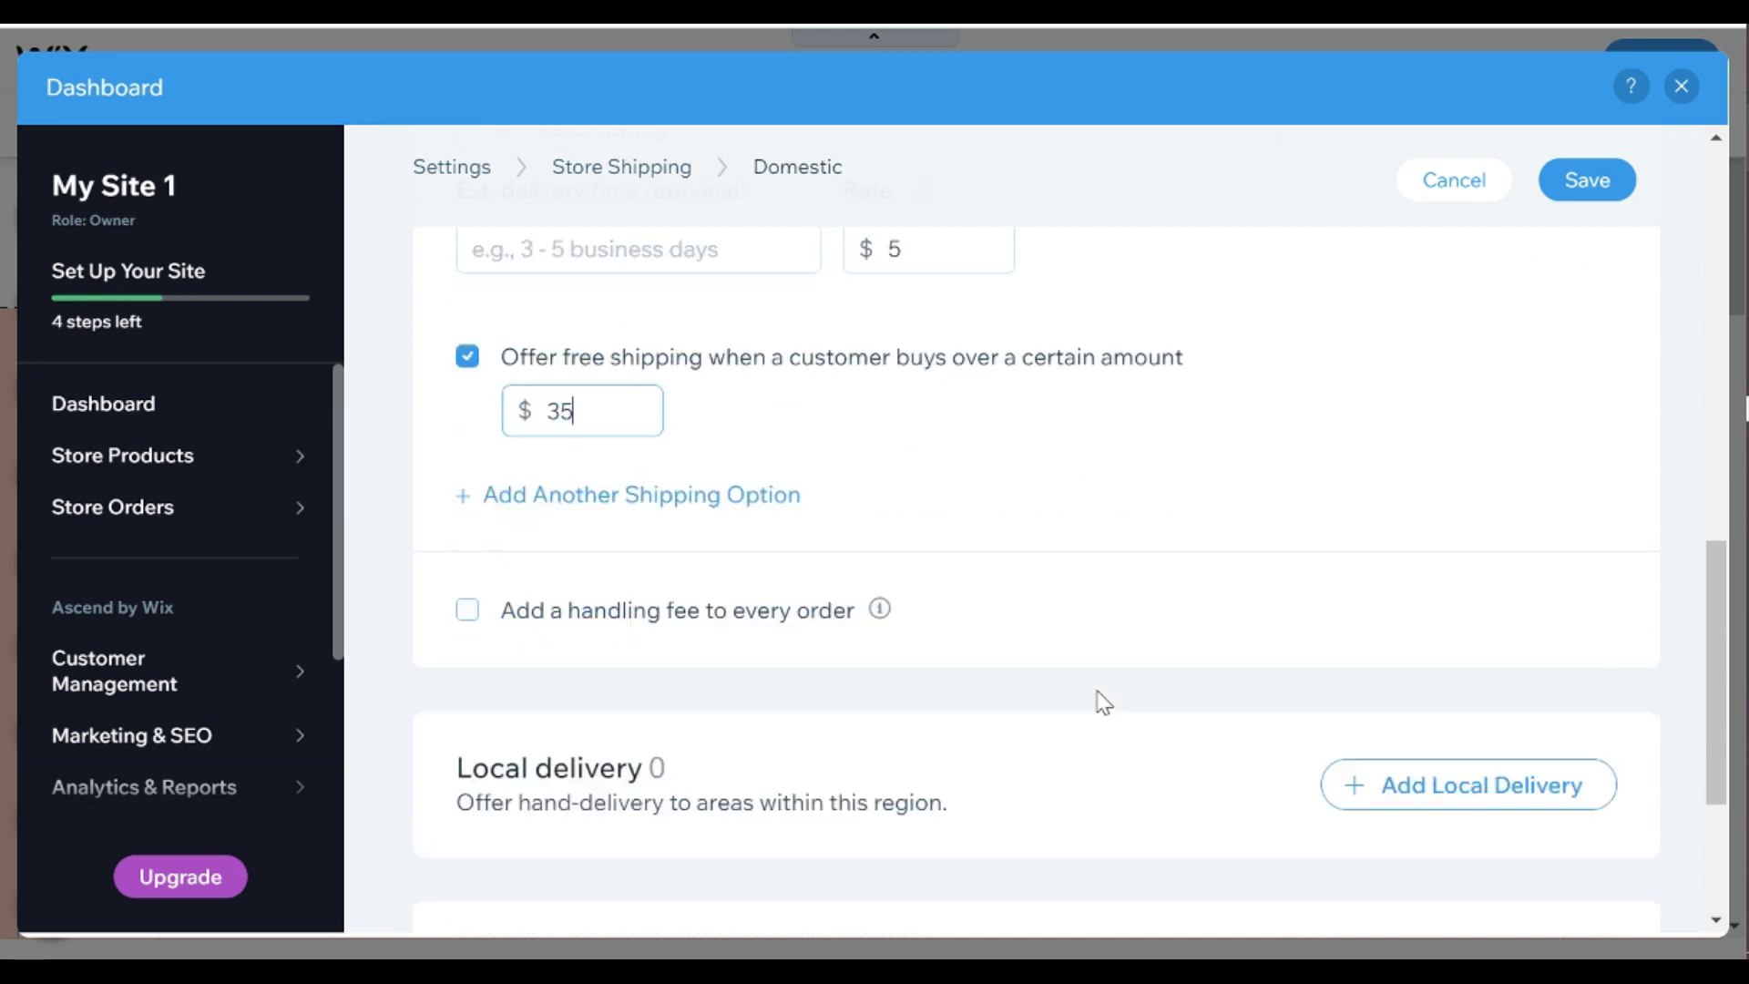
left_click(1574, 880)
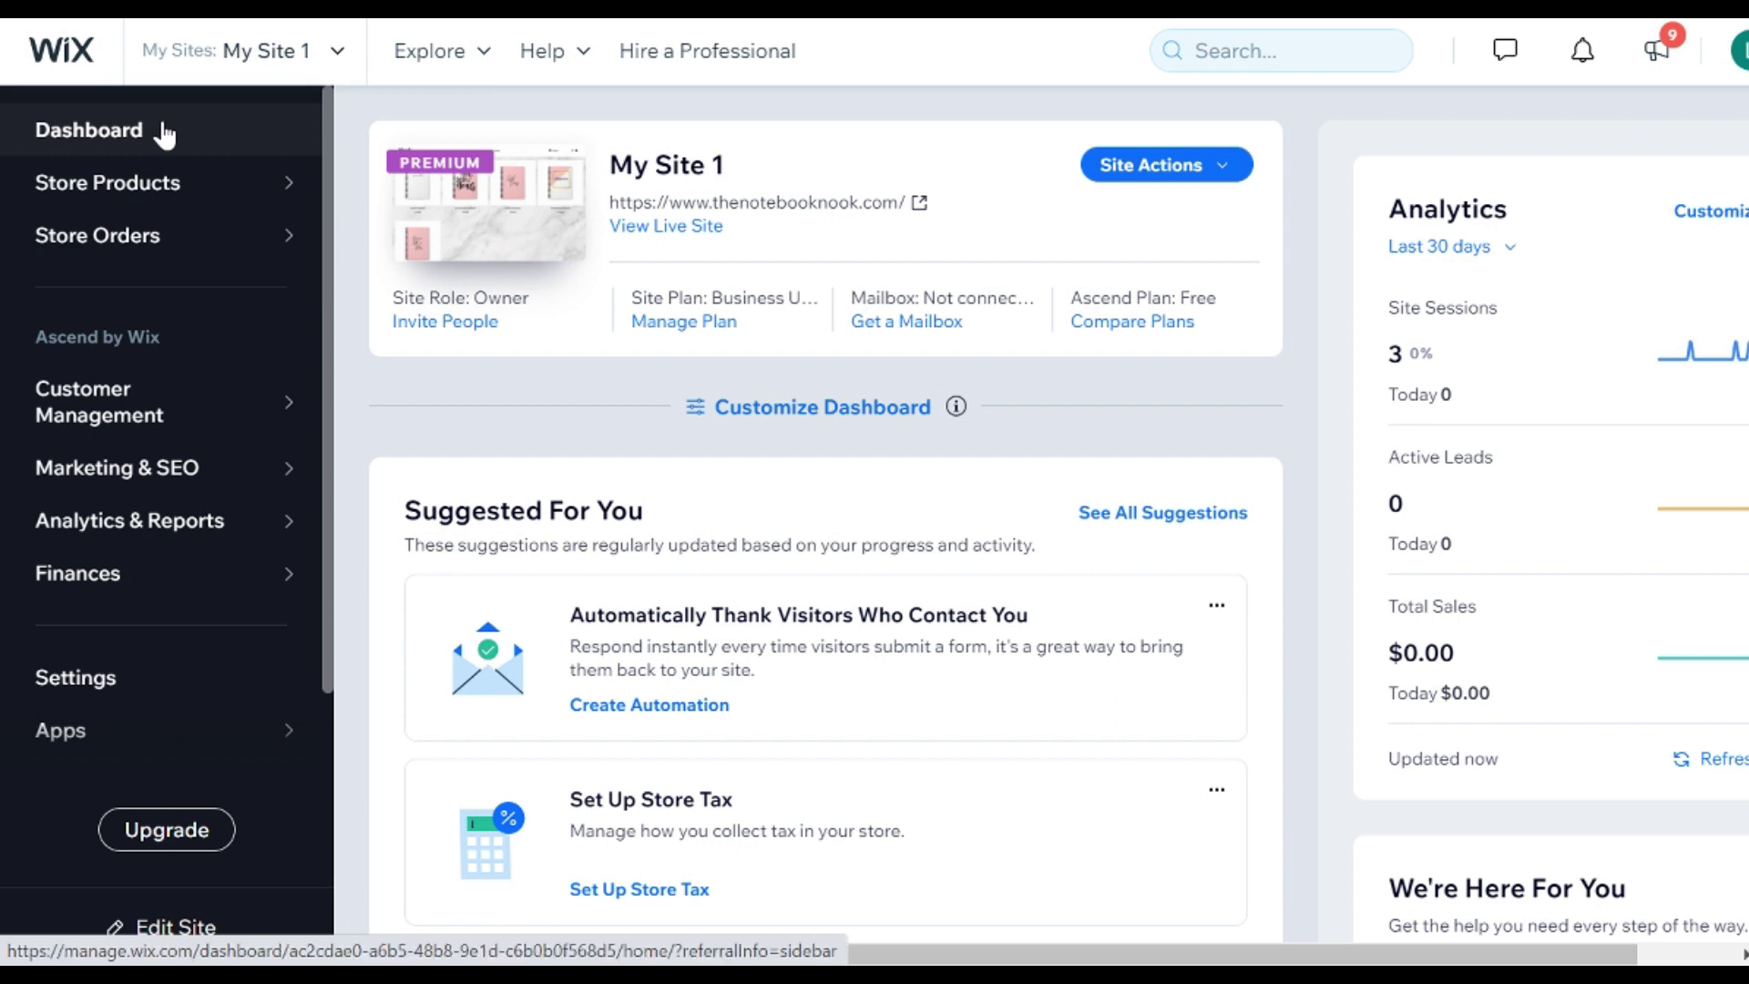
Step: Go to Finances > Payments and view the Business Premium upgrade plans
mouse_move(285, 592)
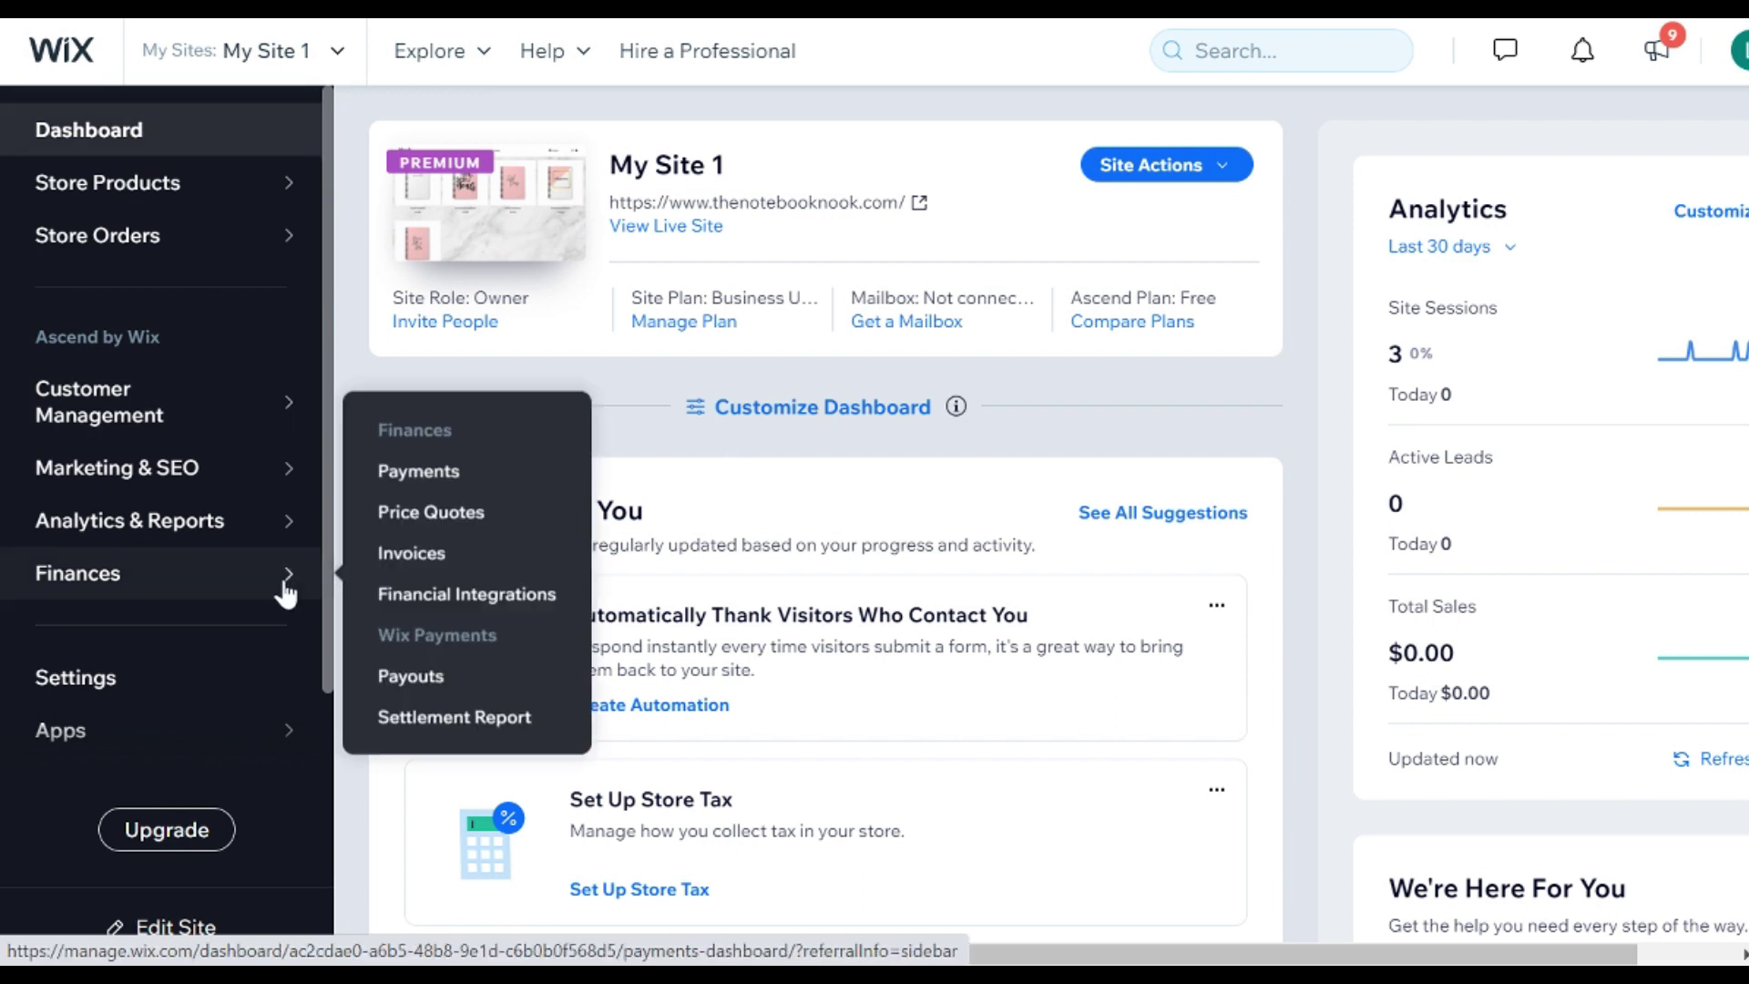
left_click(424, 473)
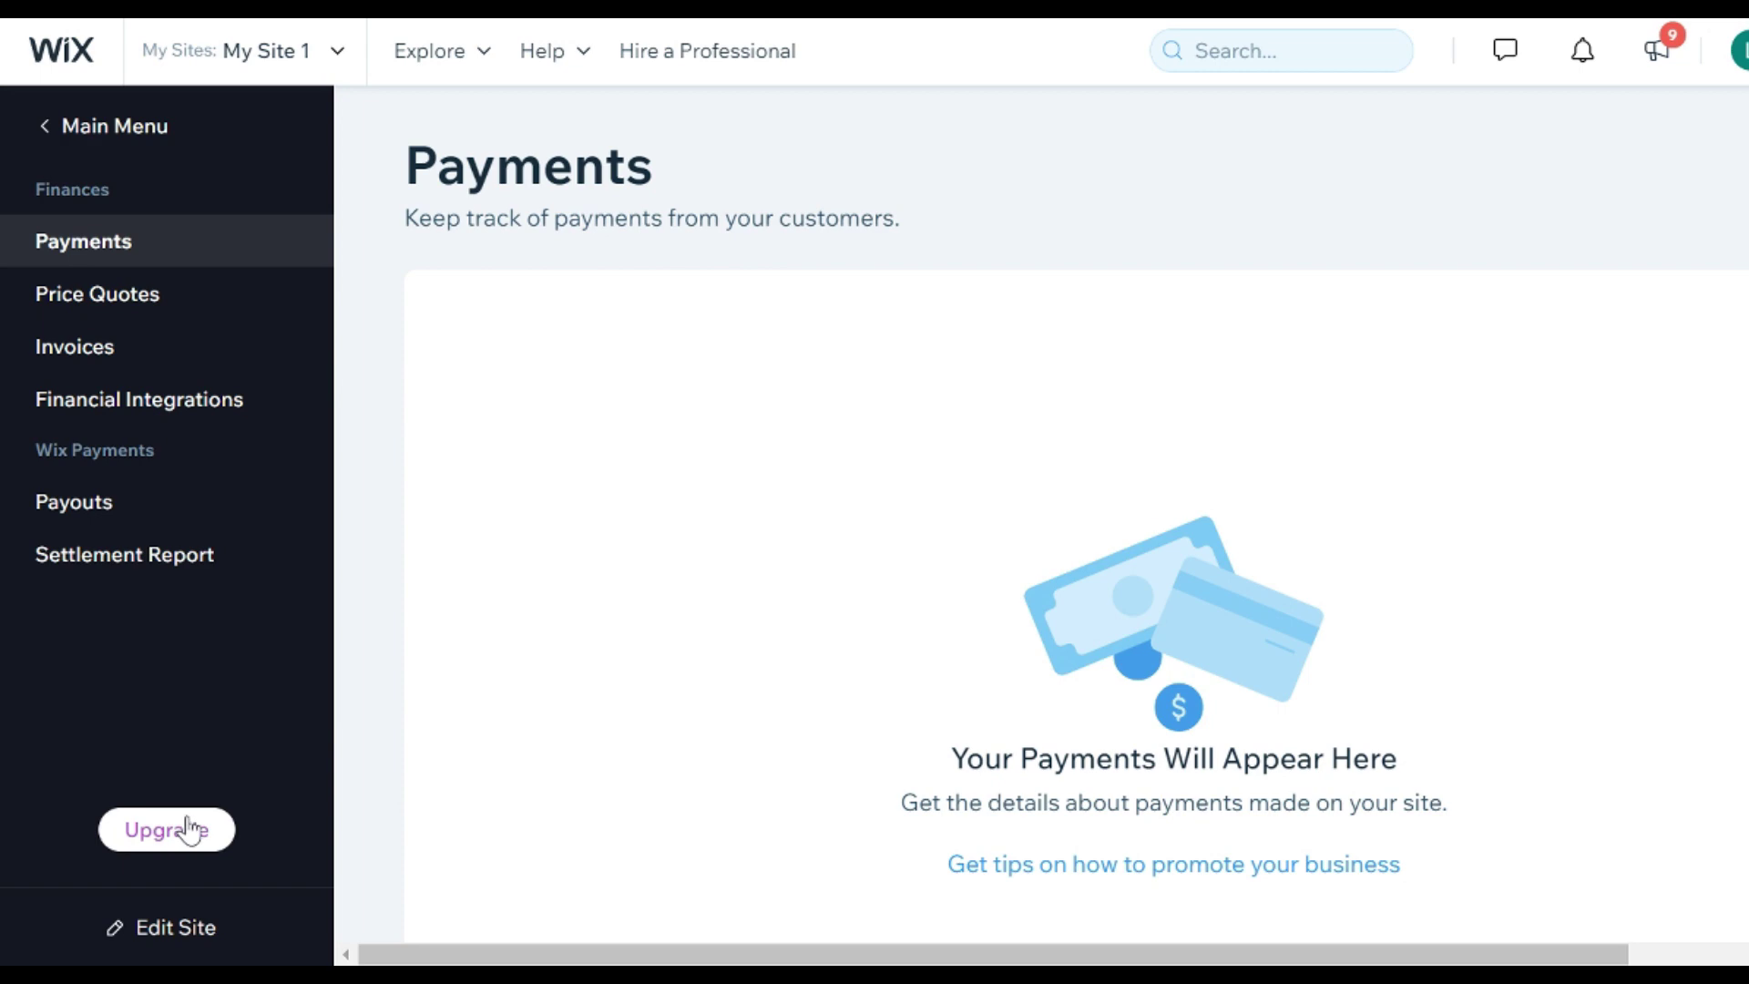
left_click(206, 851)
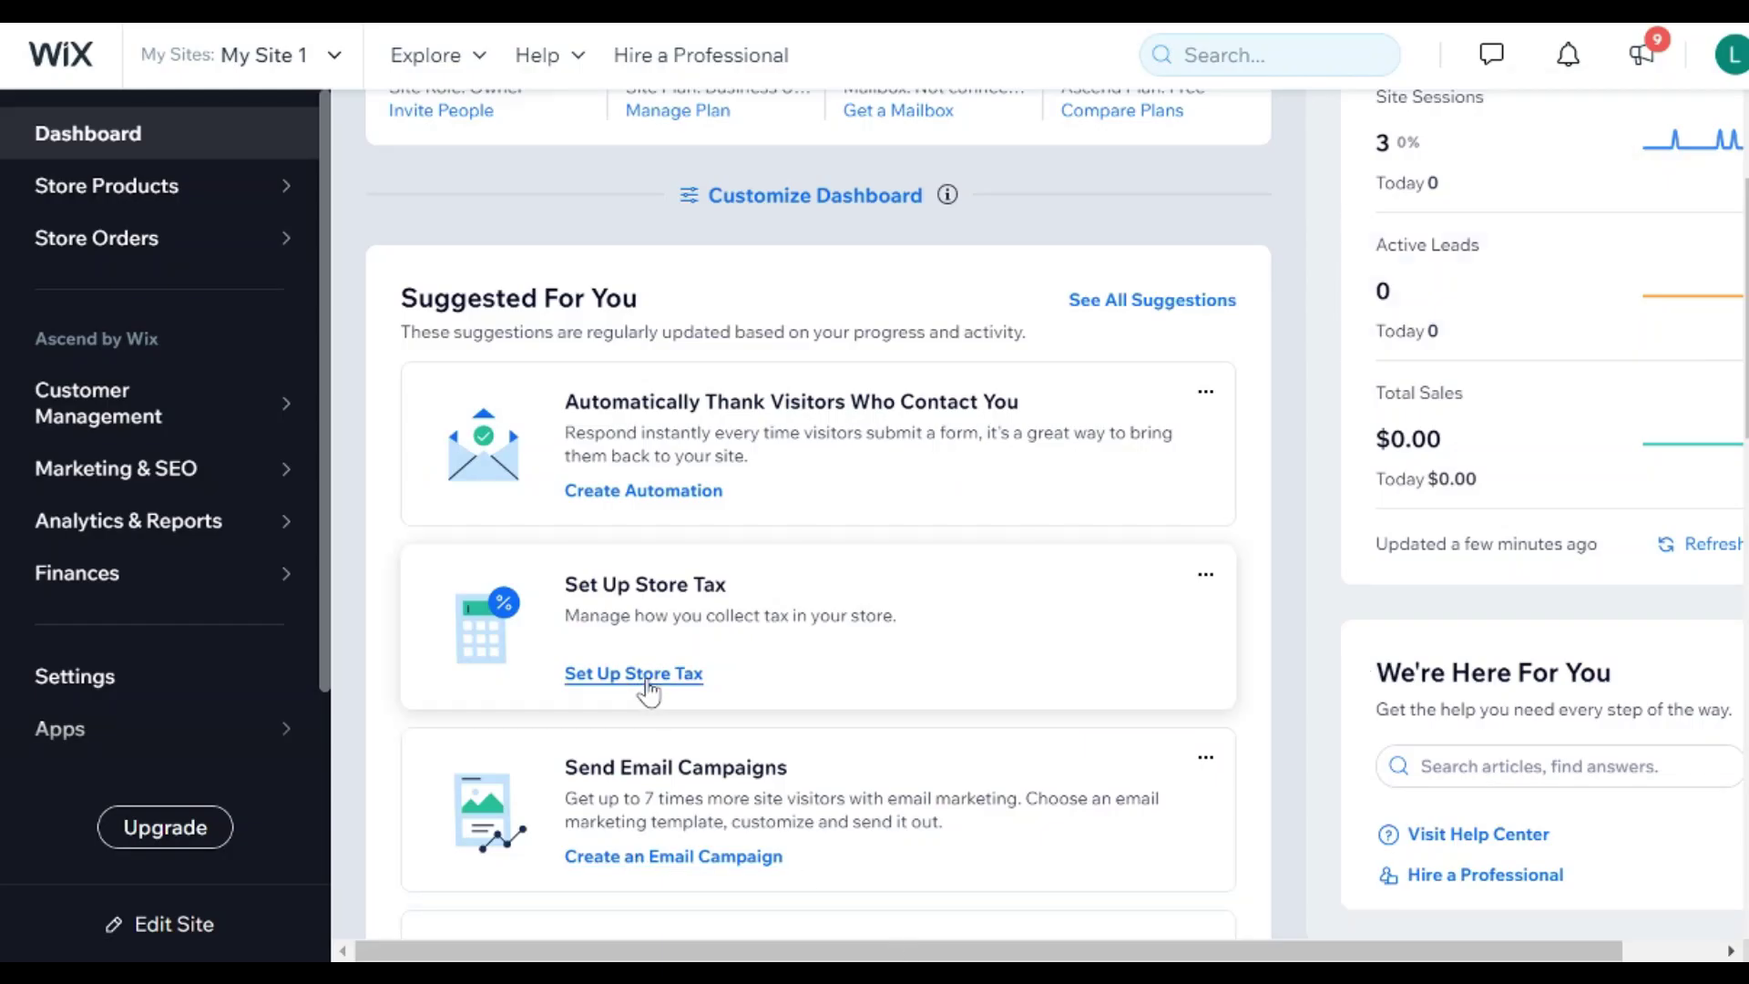
Step: Add United States – California with a 6% tax rate and save the tax settings
left_click(645, 676)
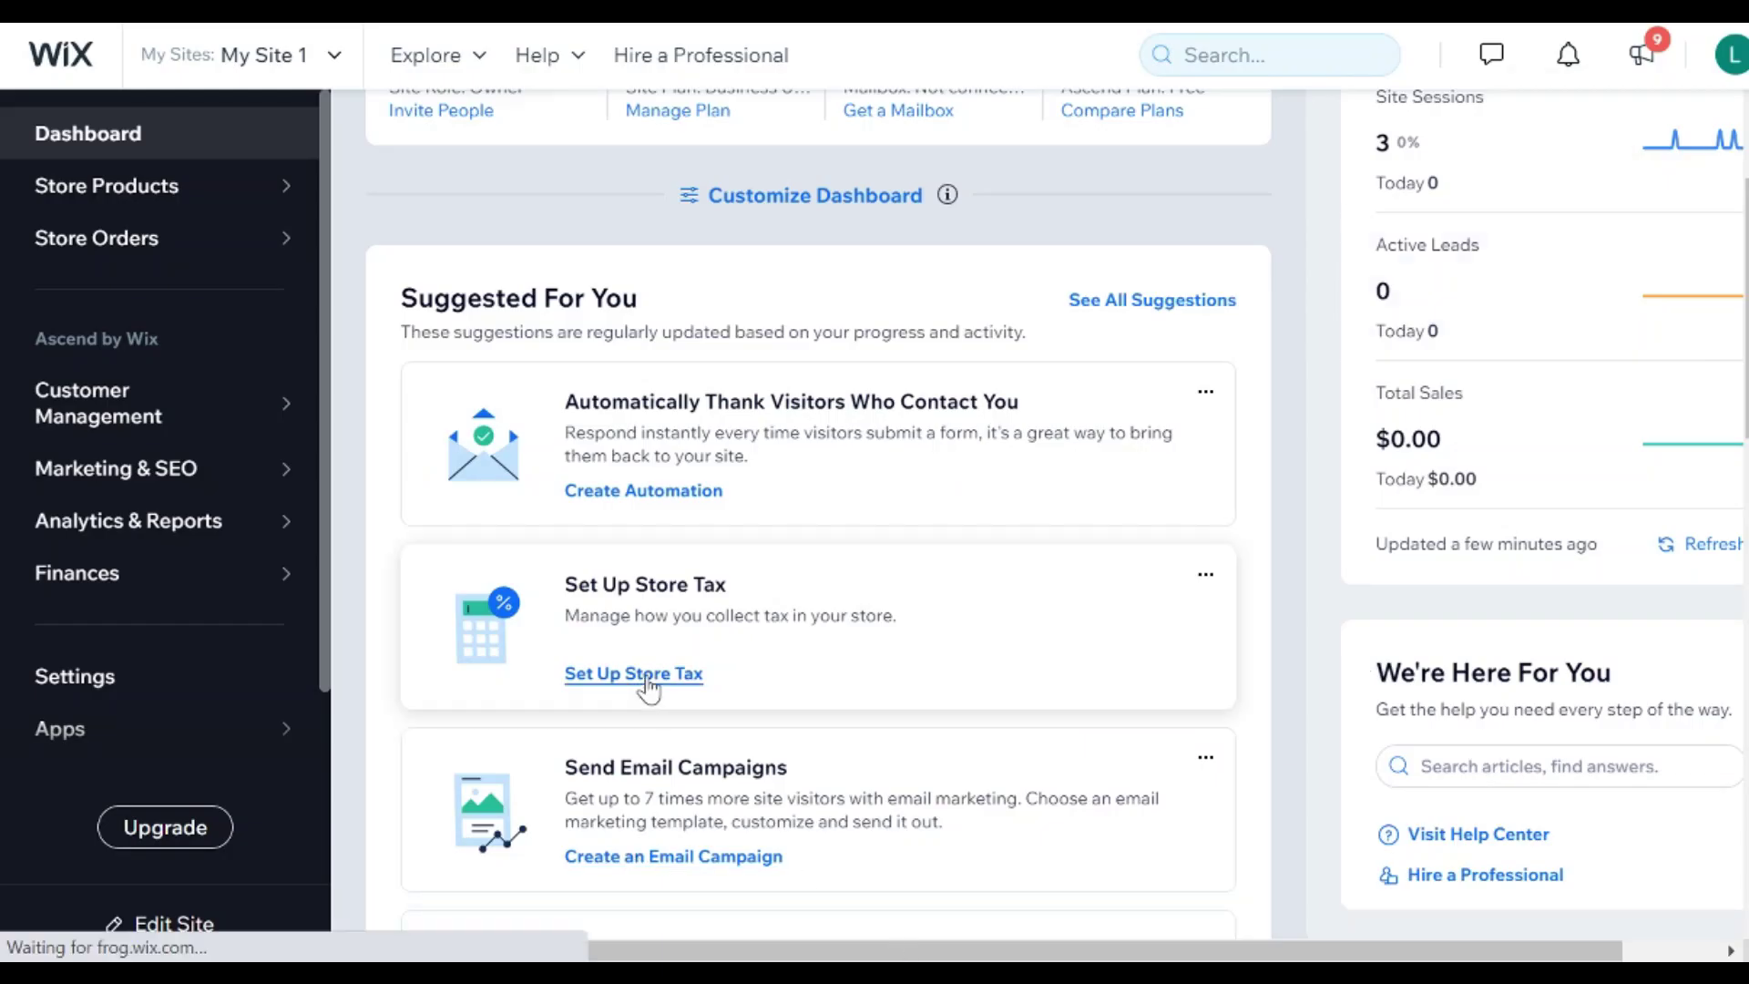
scroll(646, 687, "down", 3)
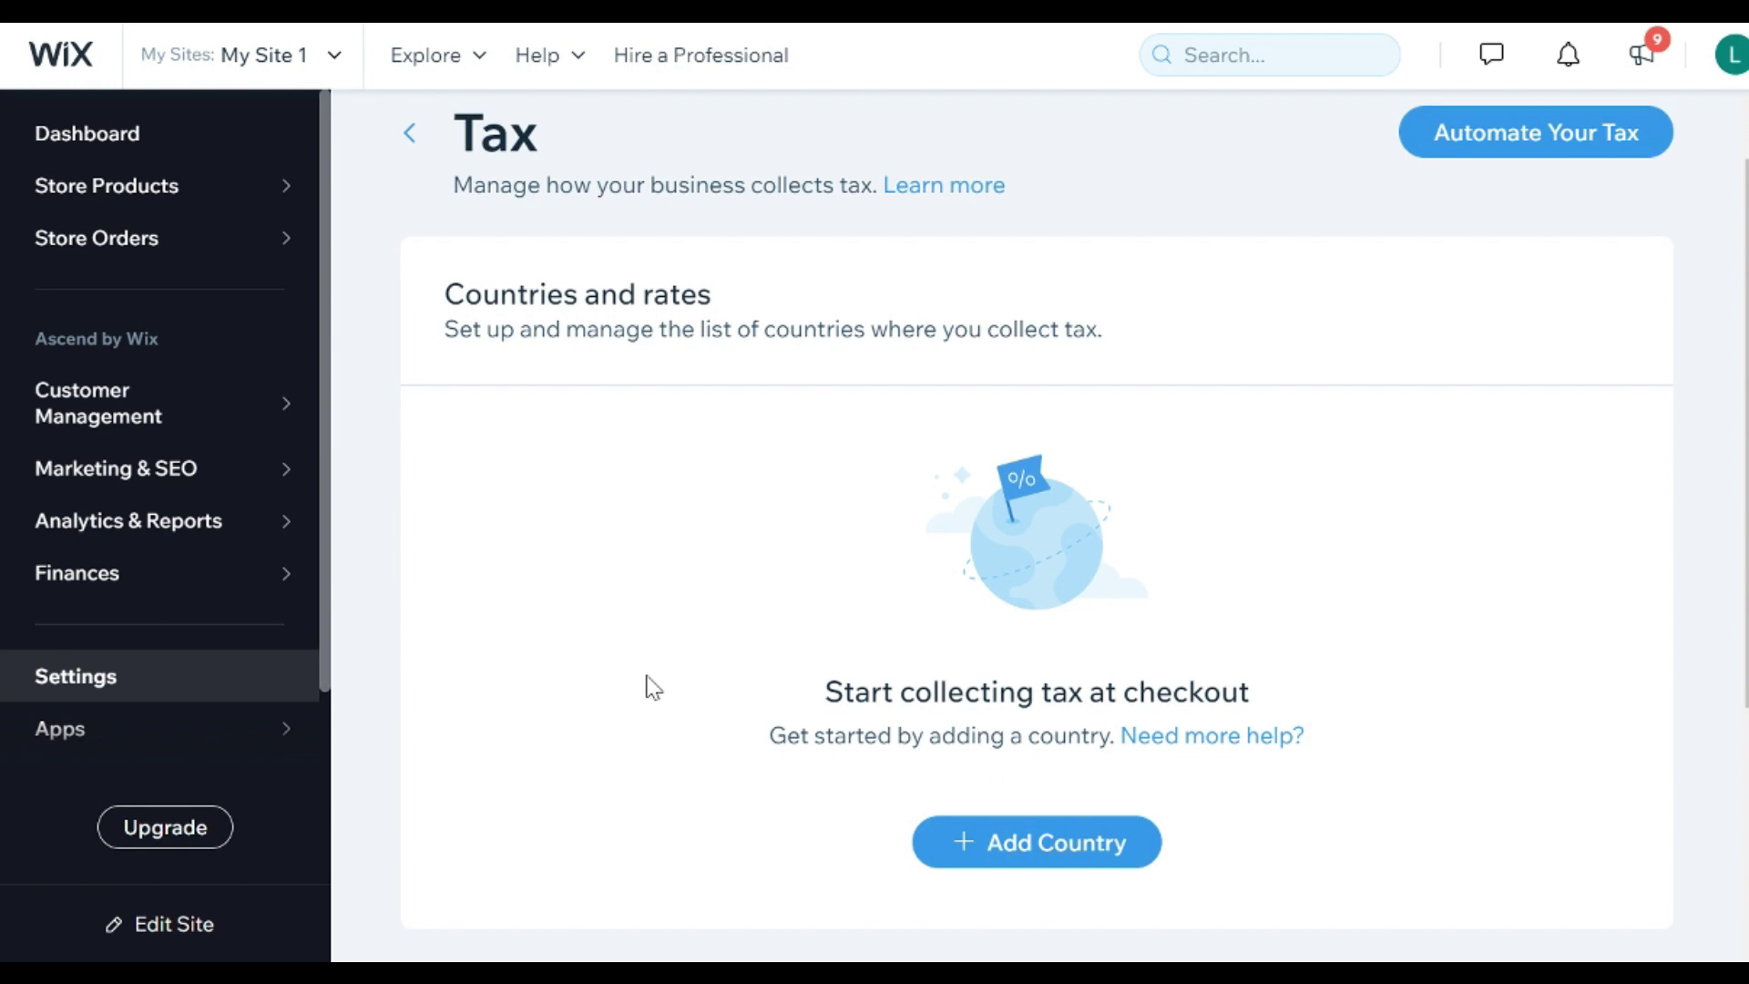
left_click(1074, 736)
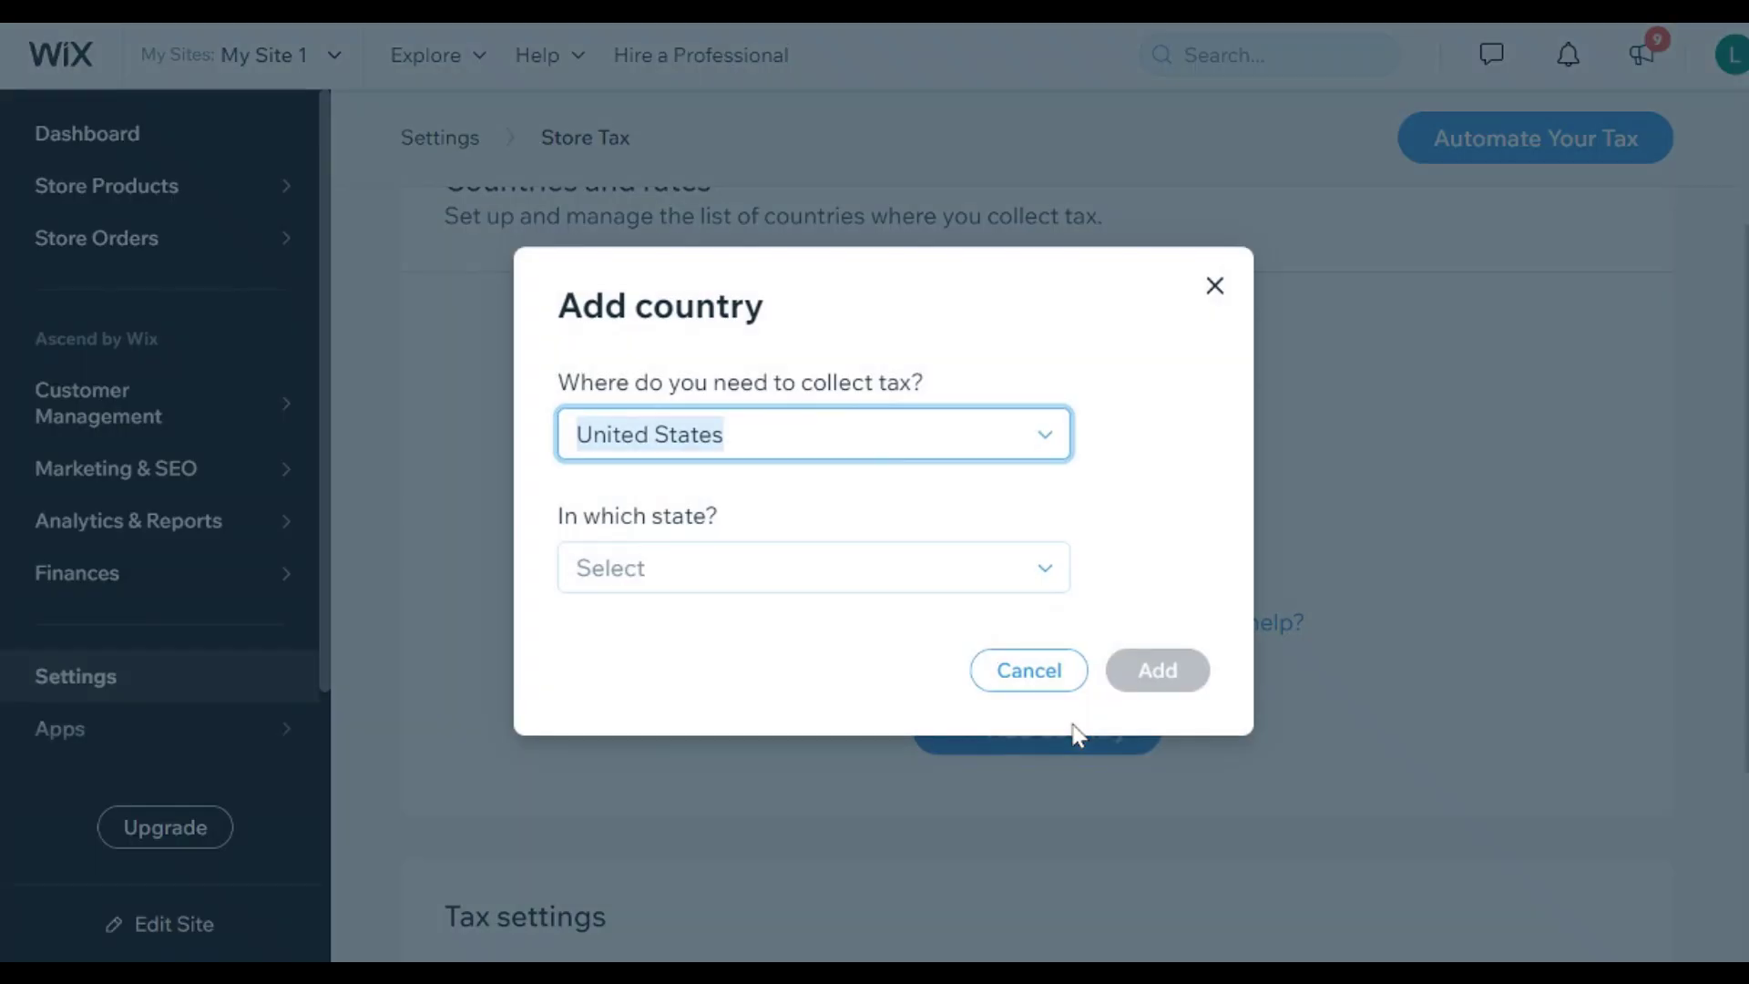
left_click(742, 569)
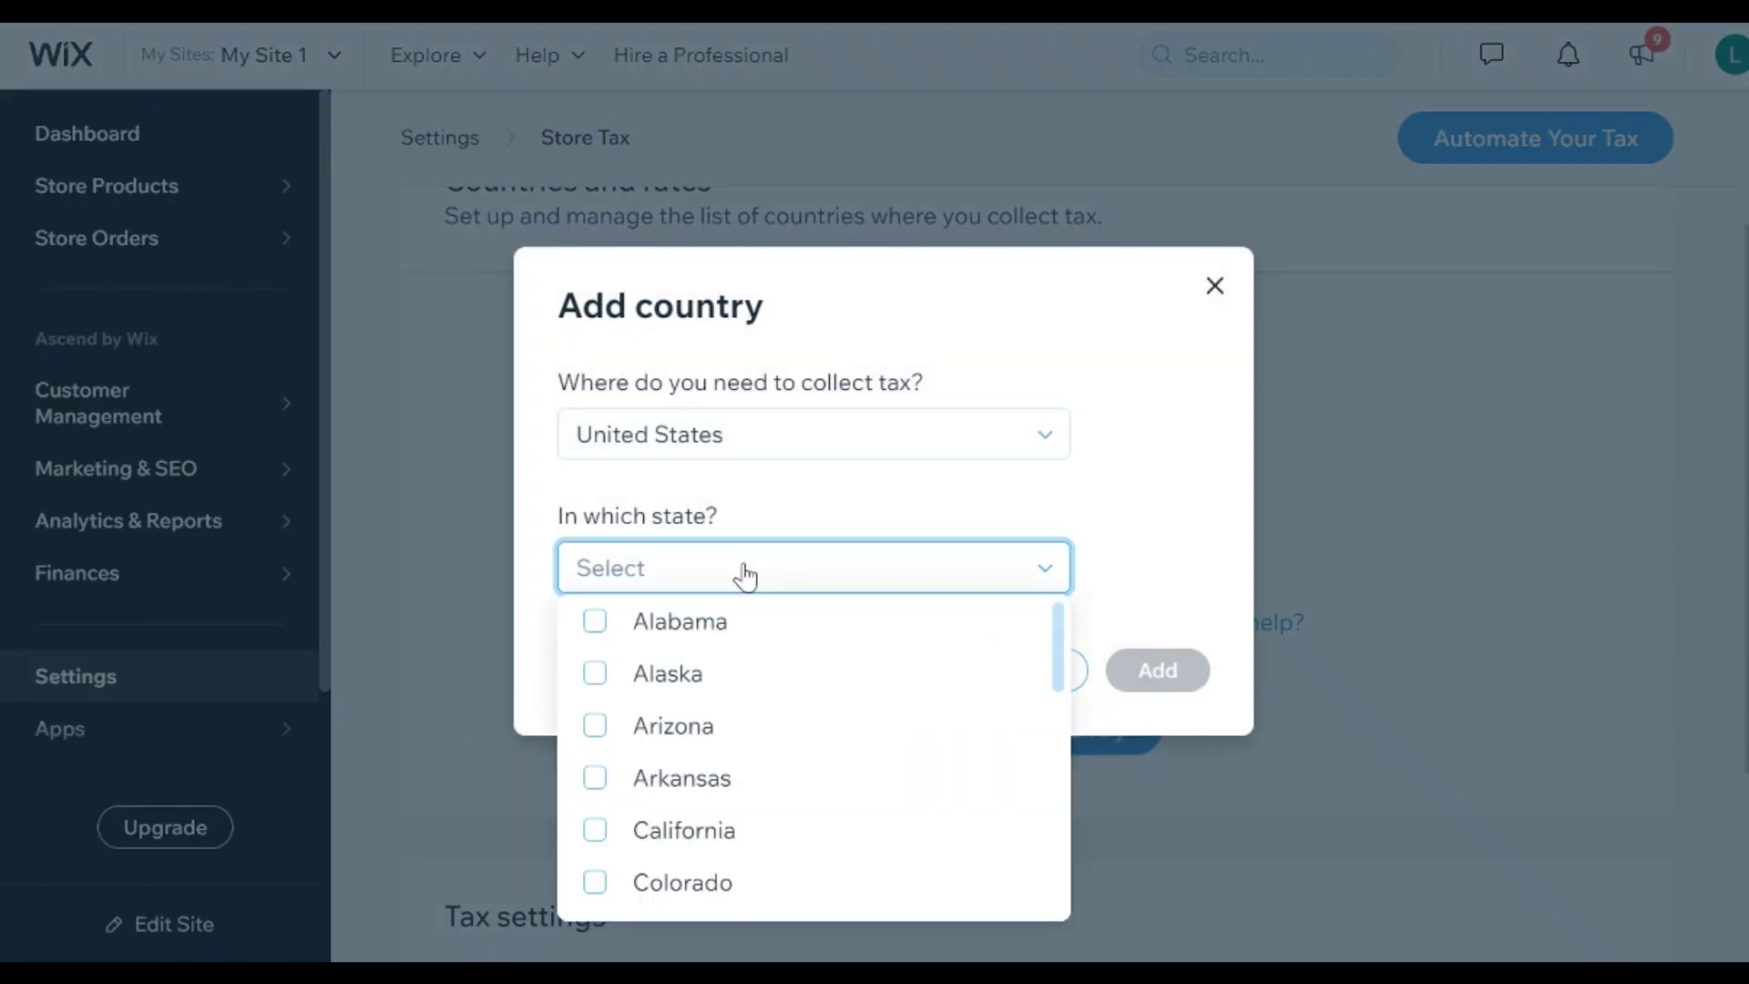
left_click(597, 833)
left_click(1156, 670)
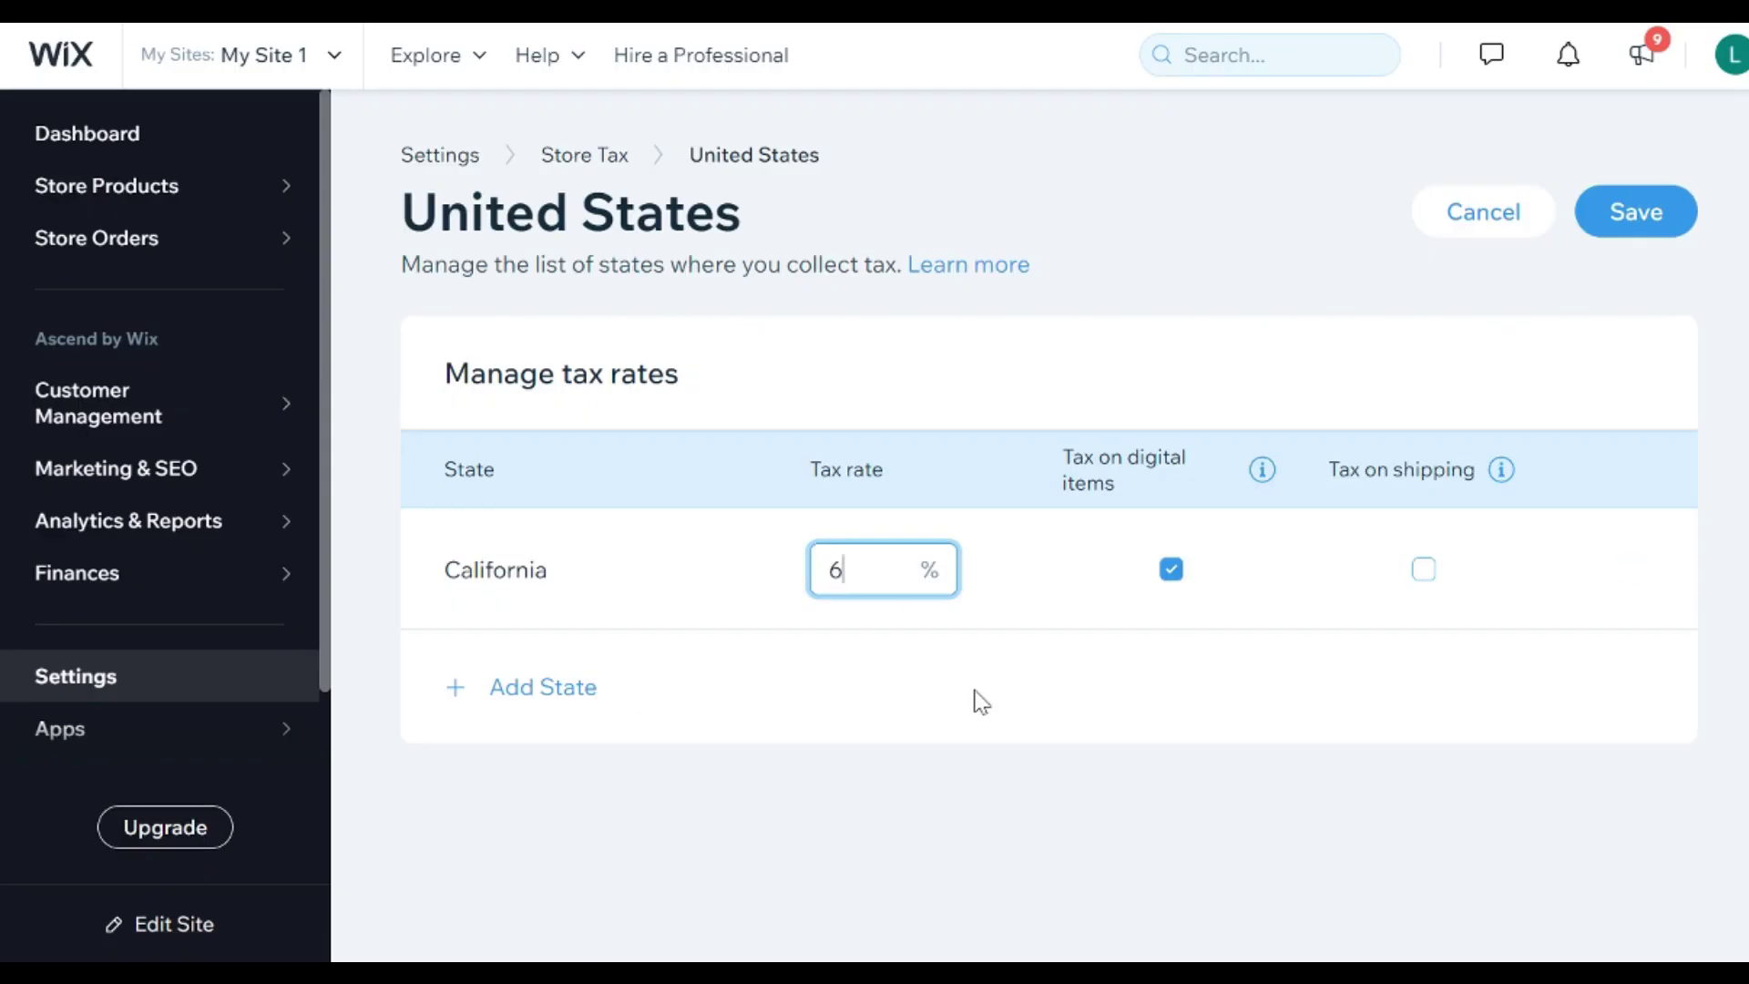
left_click(1635, 211)
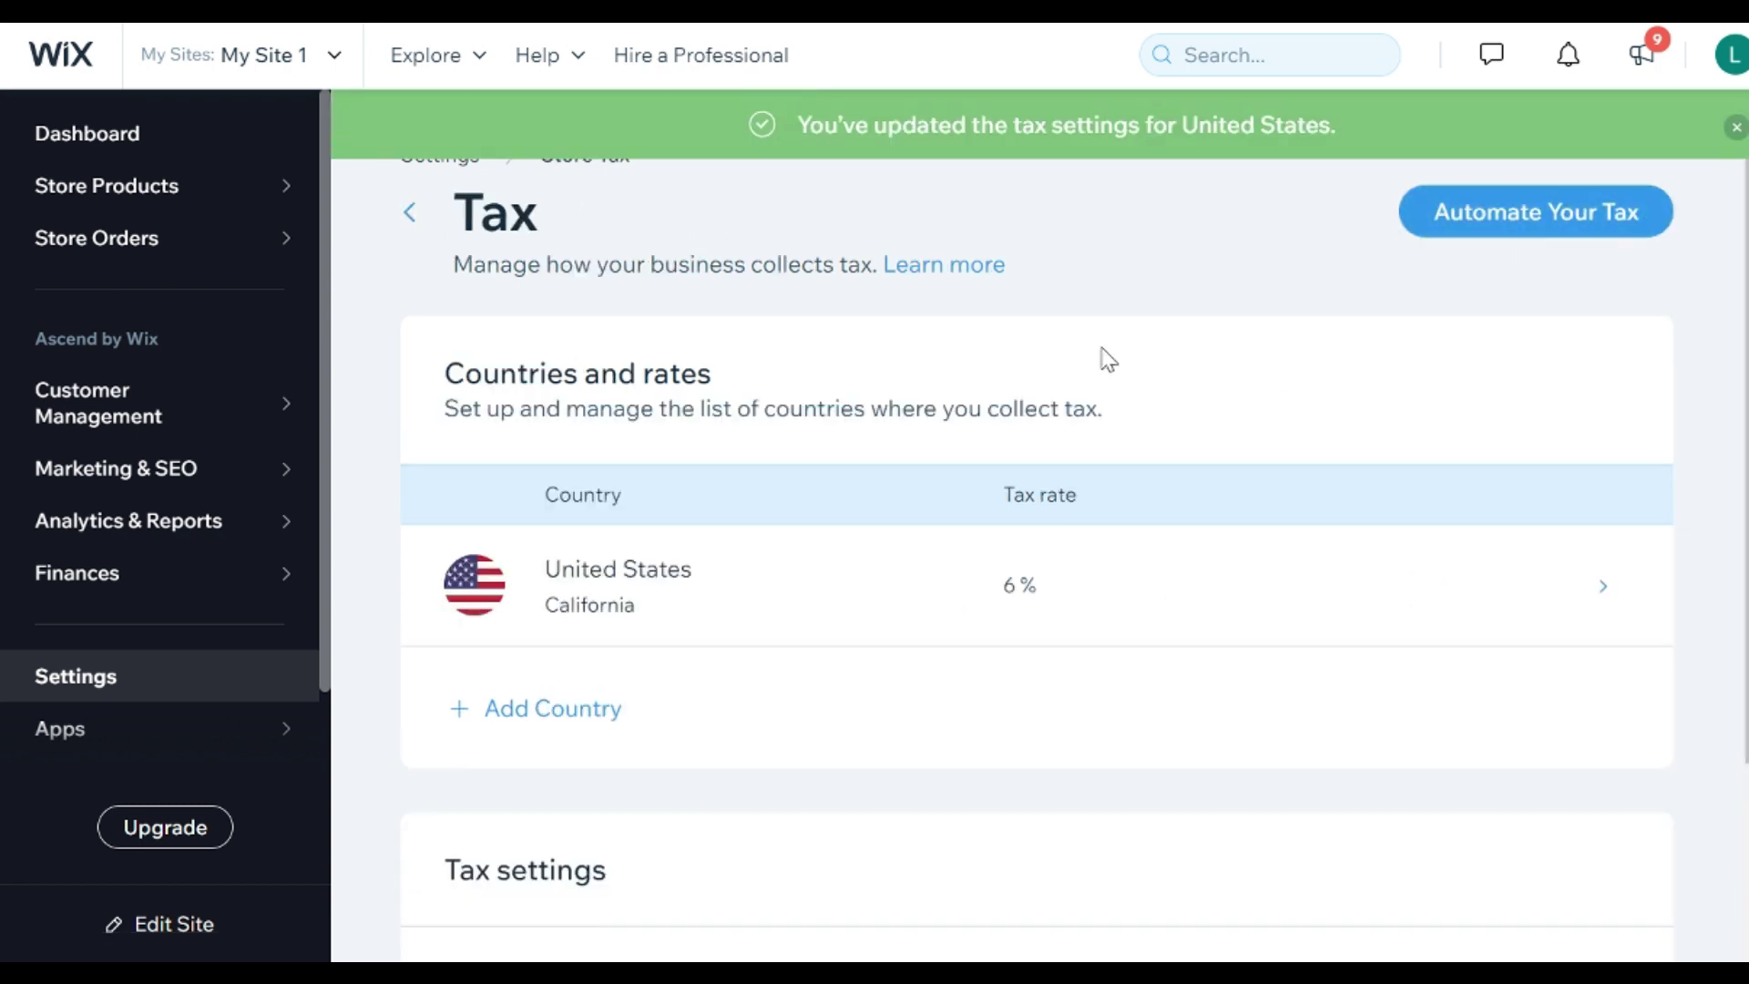
scroll(1109, 355, "down", 4)
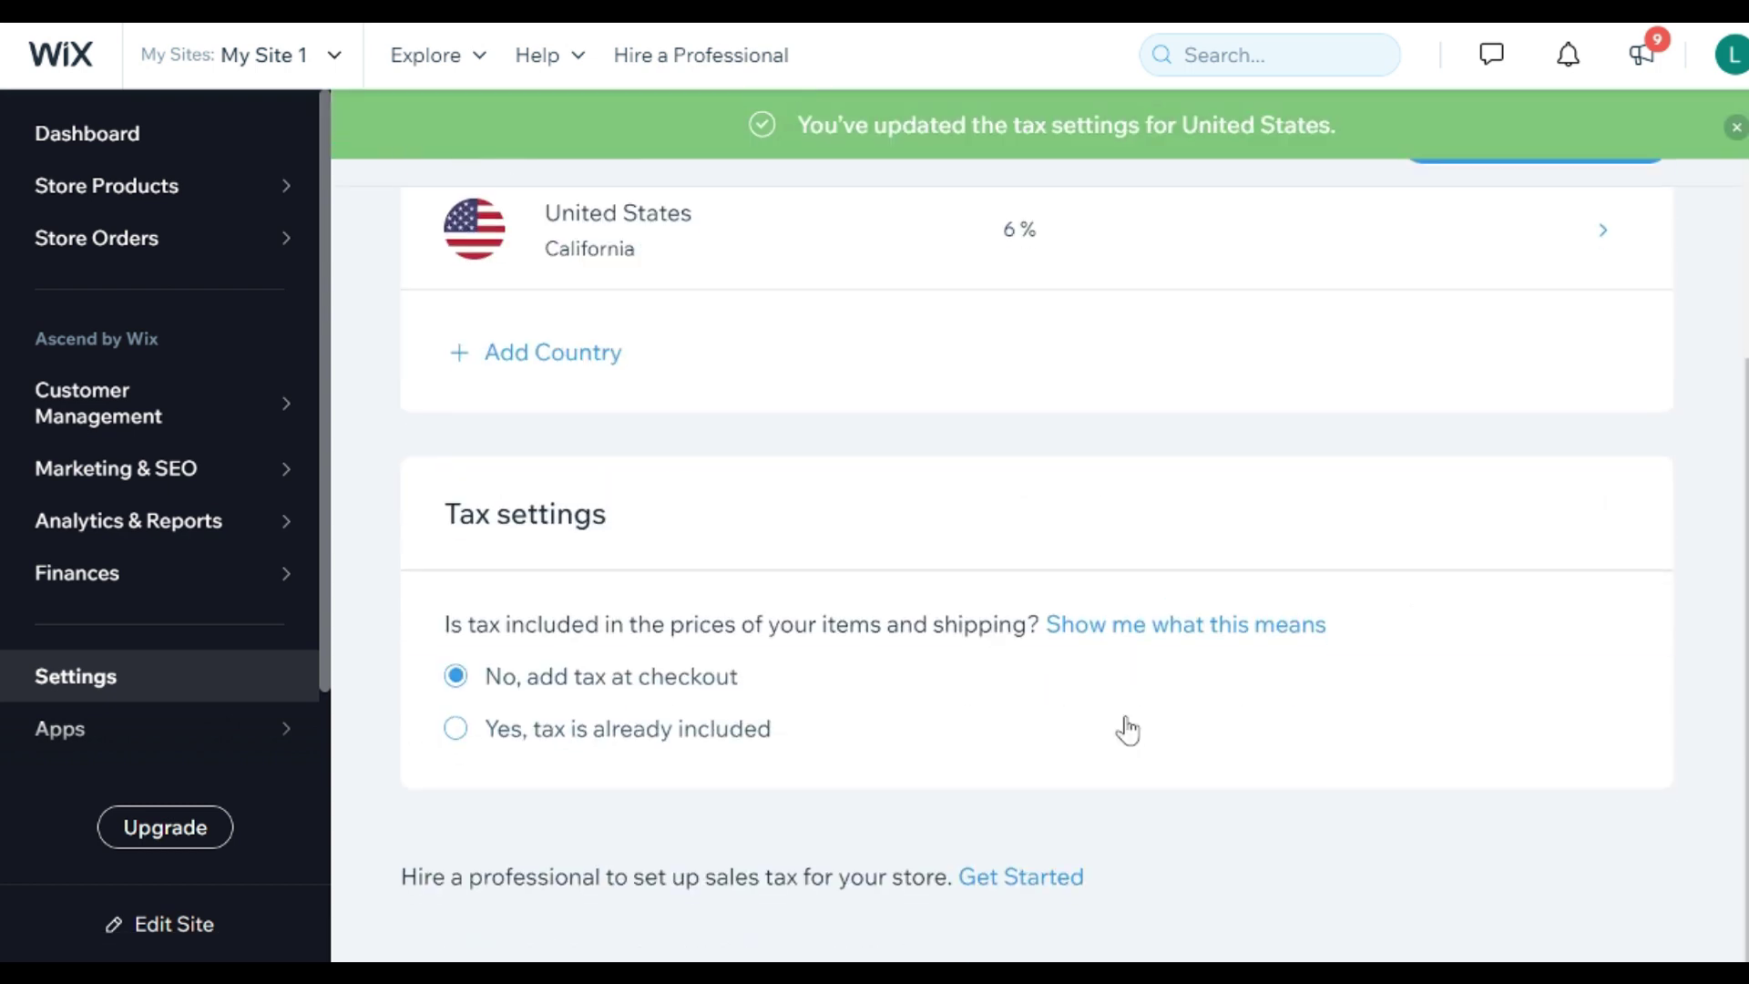
mouse_move(1553, 162)
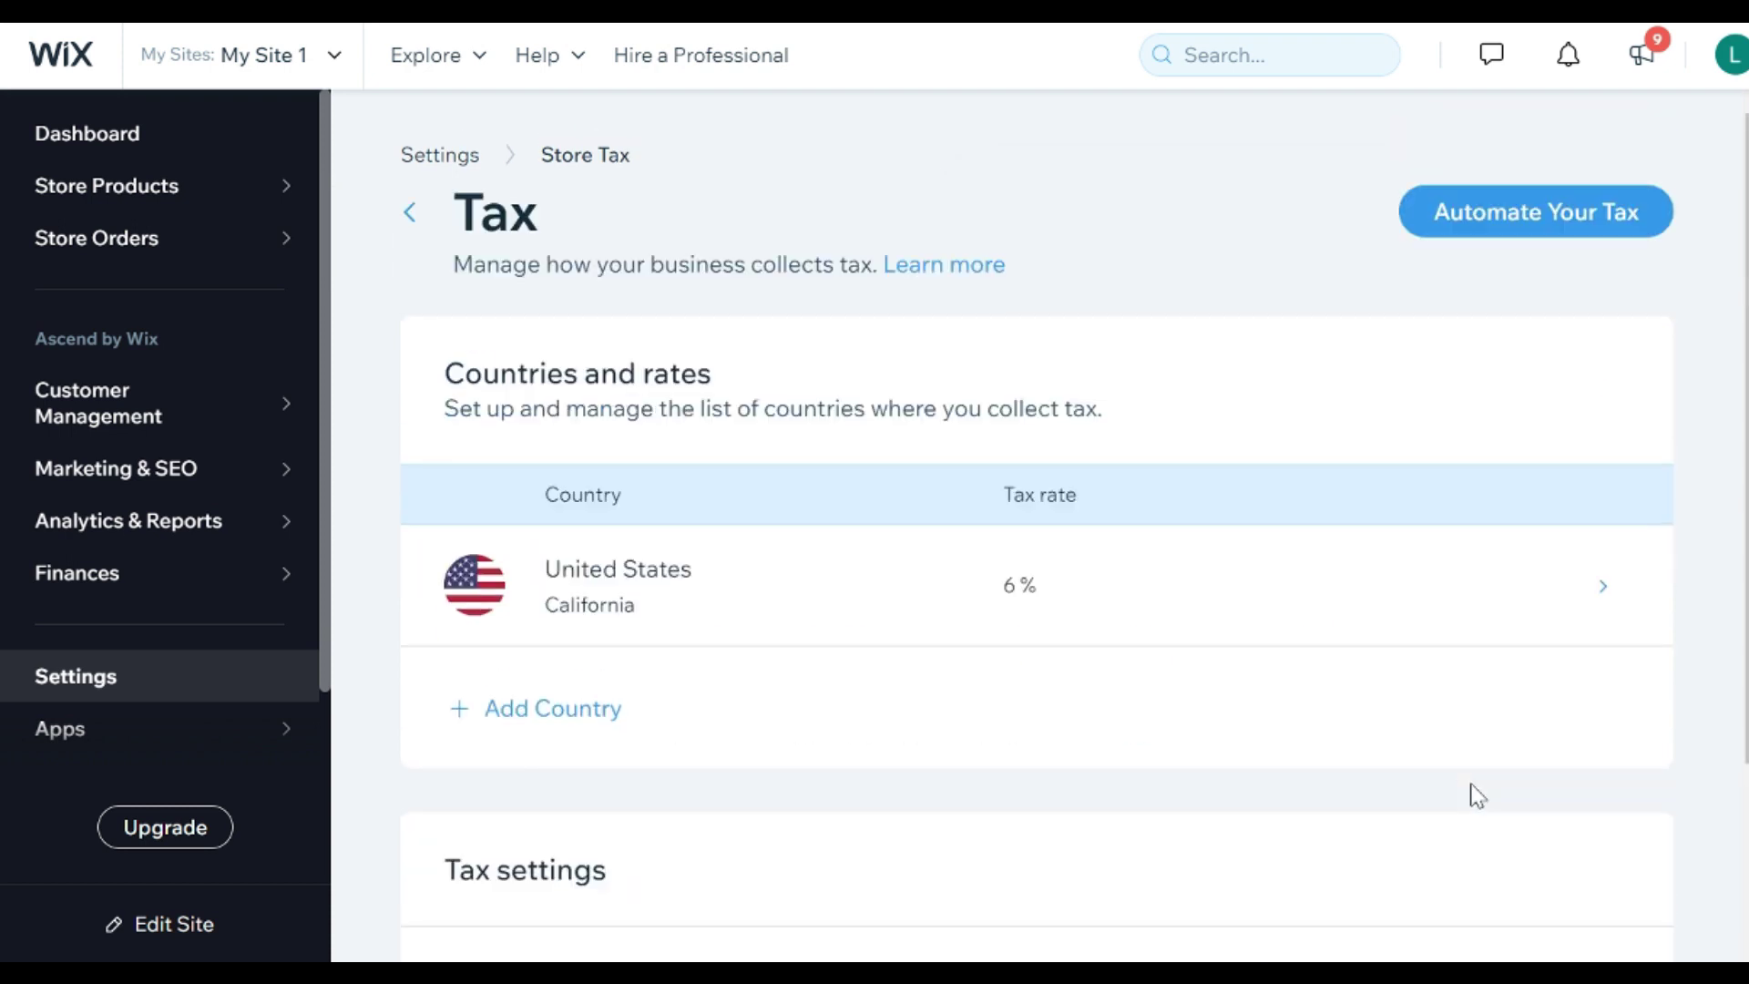
scroll(1729, 450, "down", 4)
Step: Return to the Editor on the Shop page showing the $15.00 notebook products
scroll(1721, 441, "up", 4)
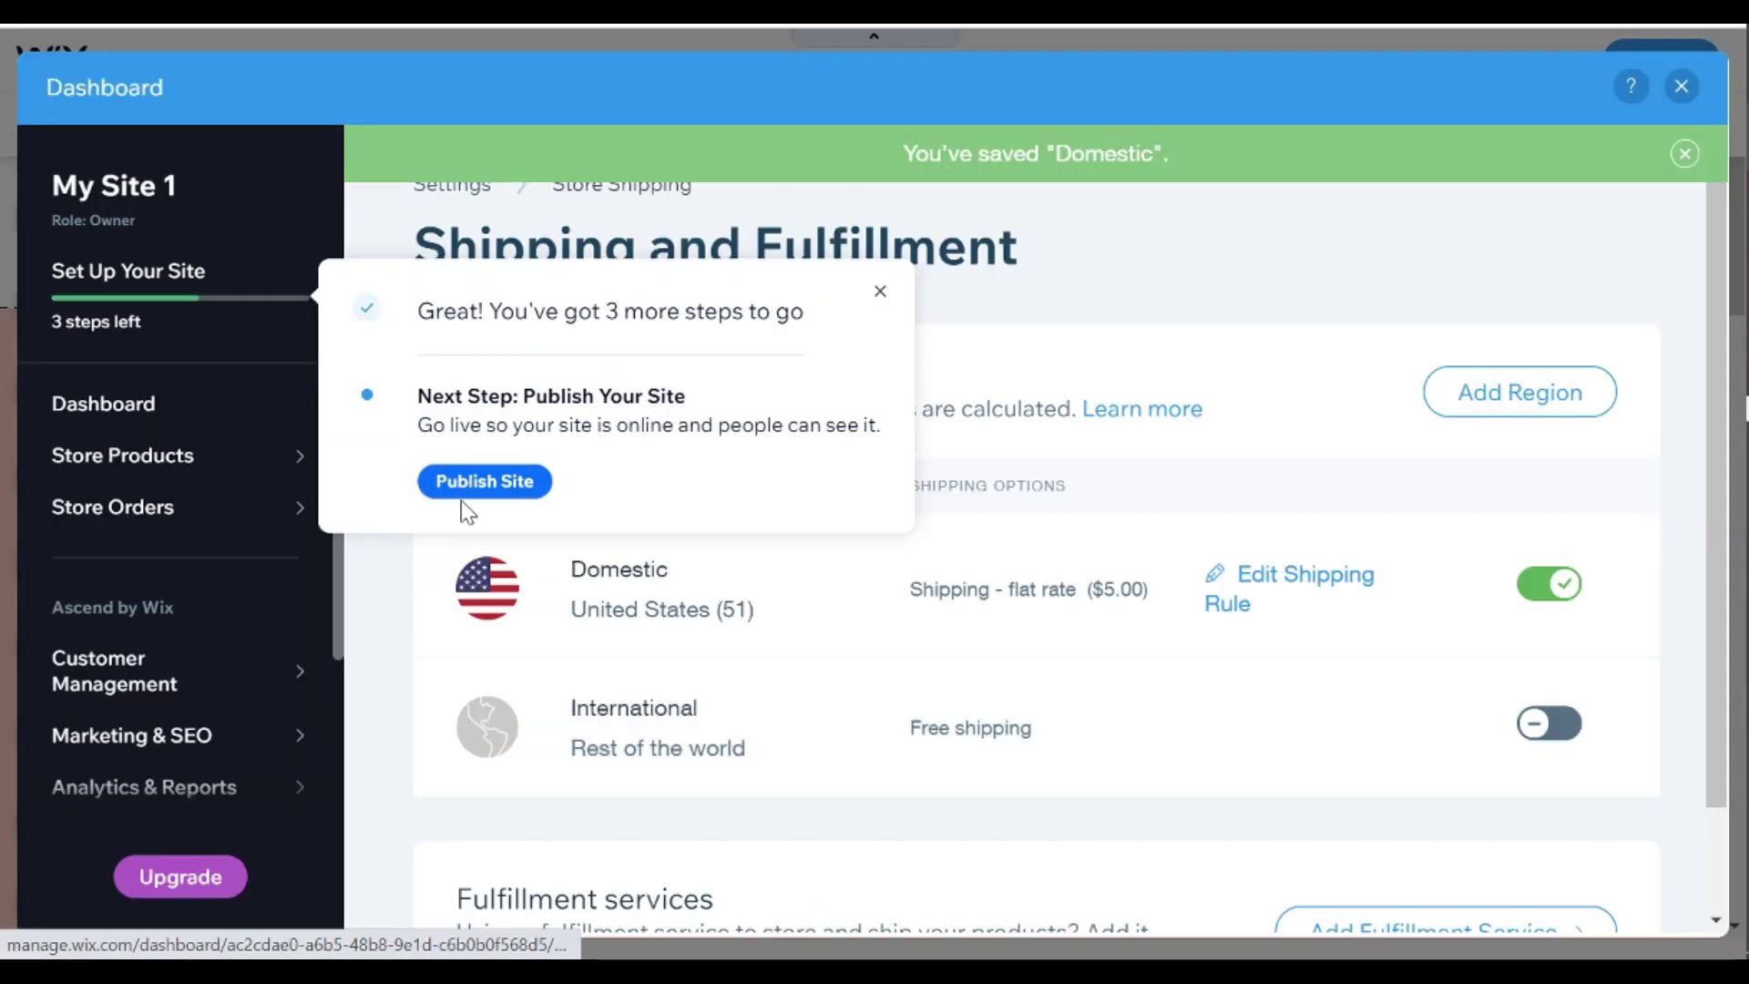
left_click(506, 473)
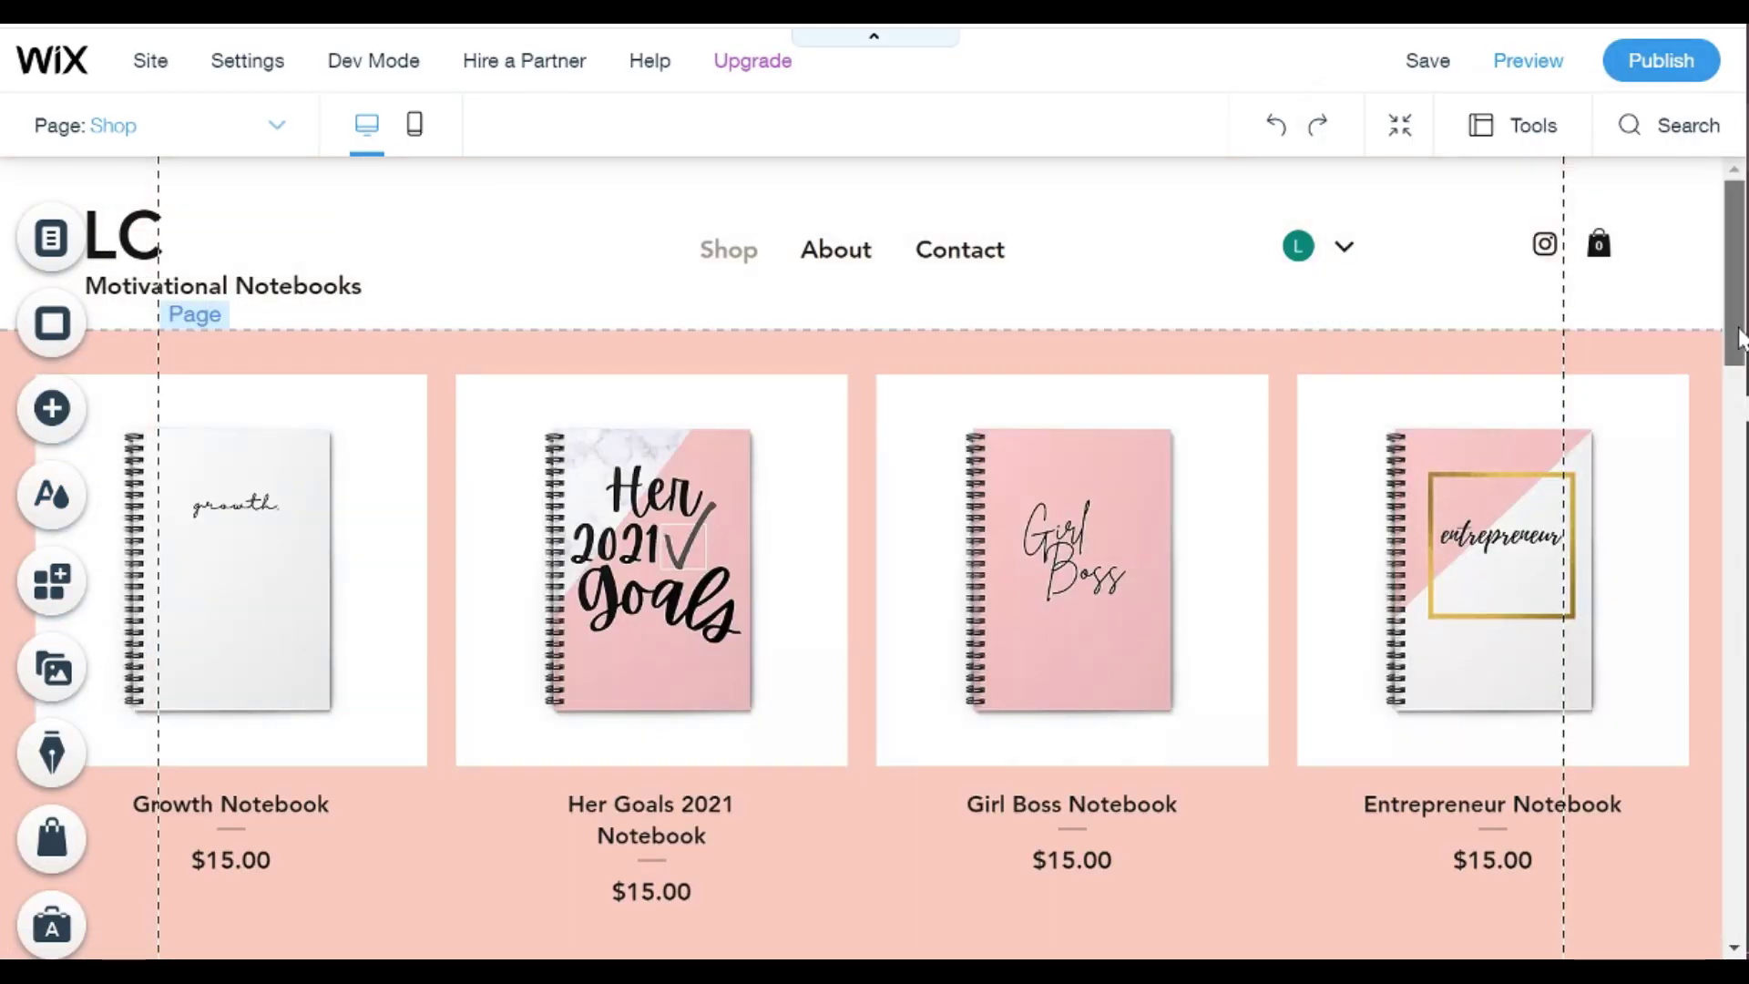
mouse_move(1739, 337)
left_mouse_down()
mouse_move(1722, 855)
mouse_move(1733, 342)
left_mouse_up()
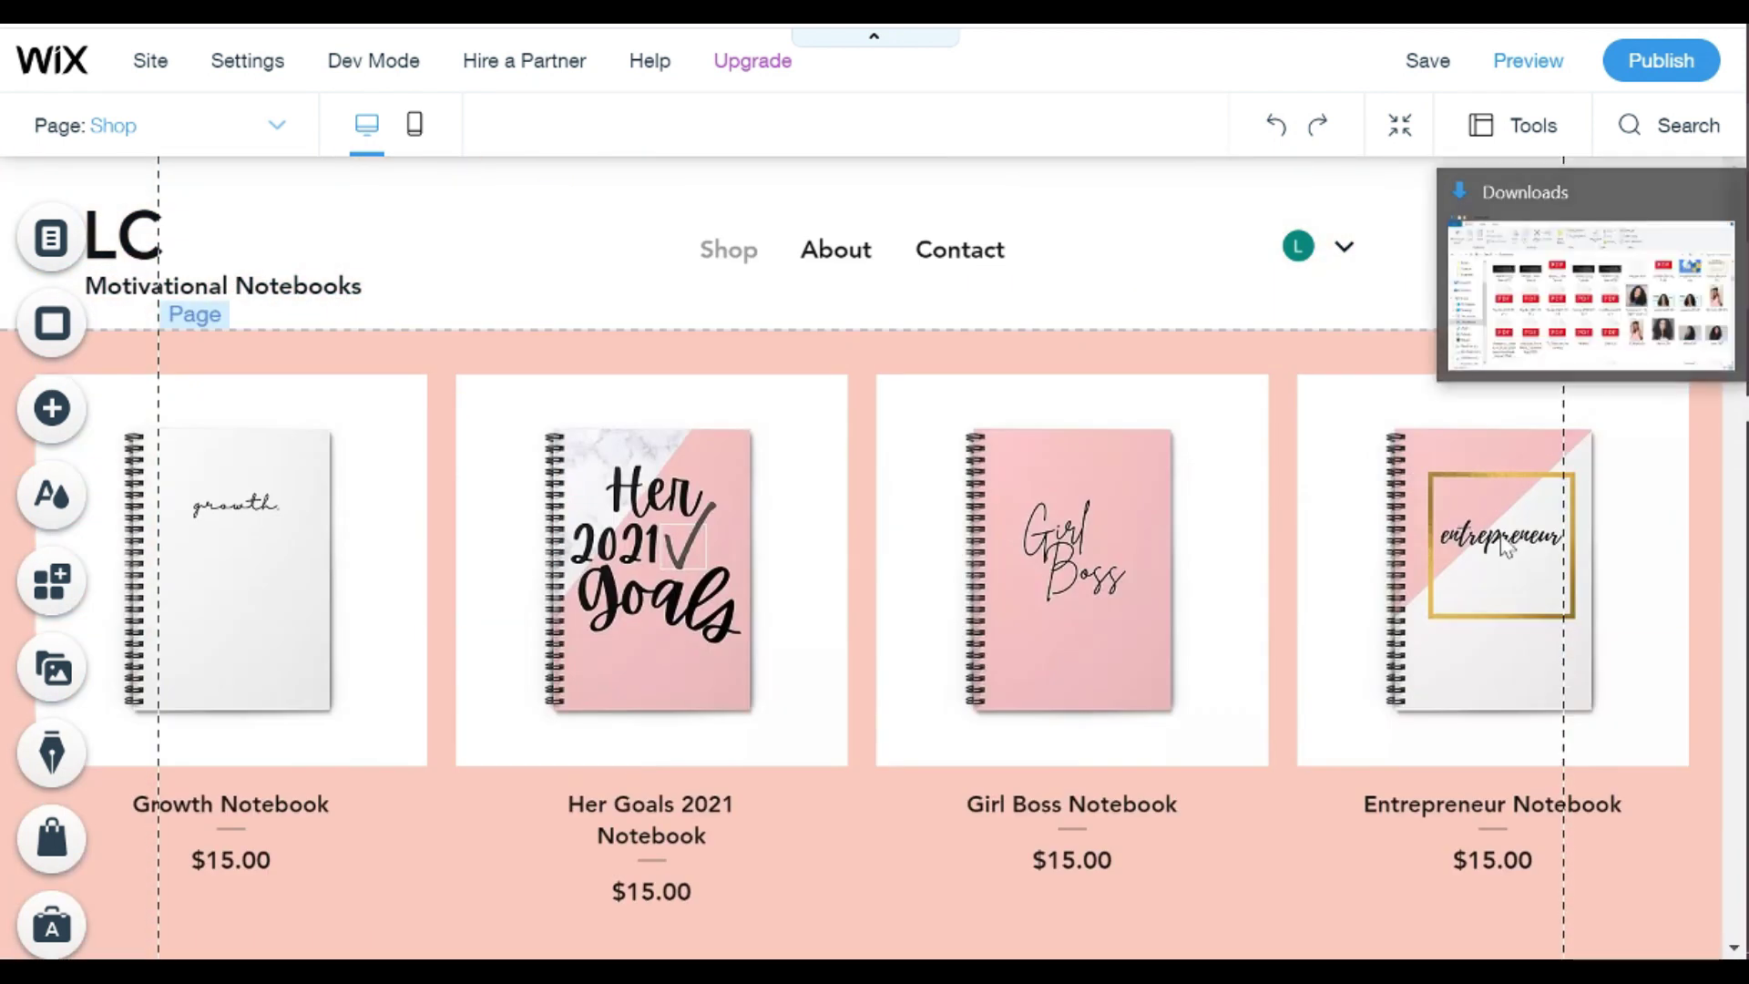
Step: Set the white marble image as the Shop page background
left_click(55, 328)
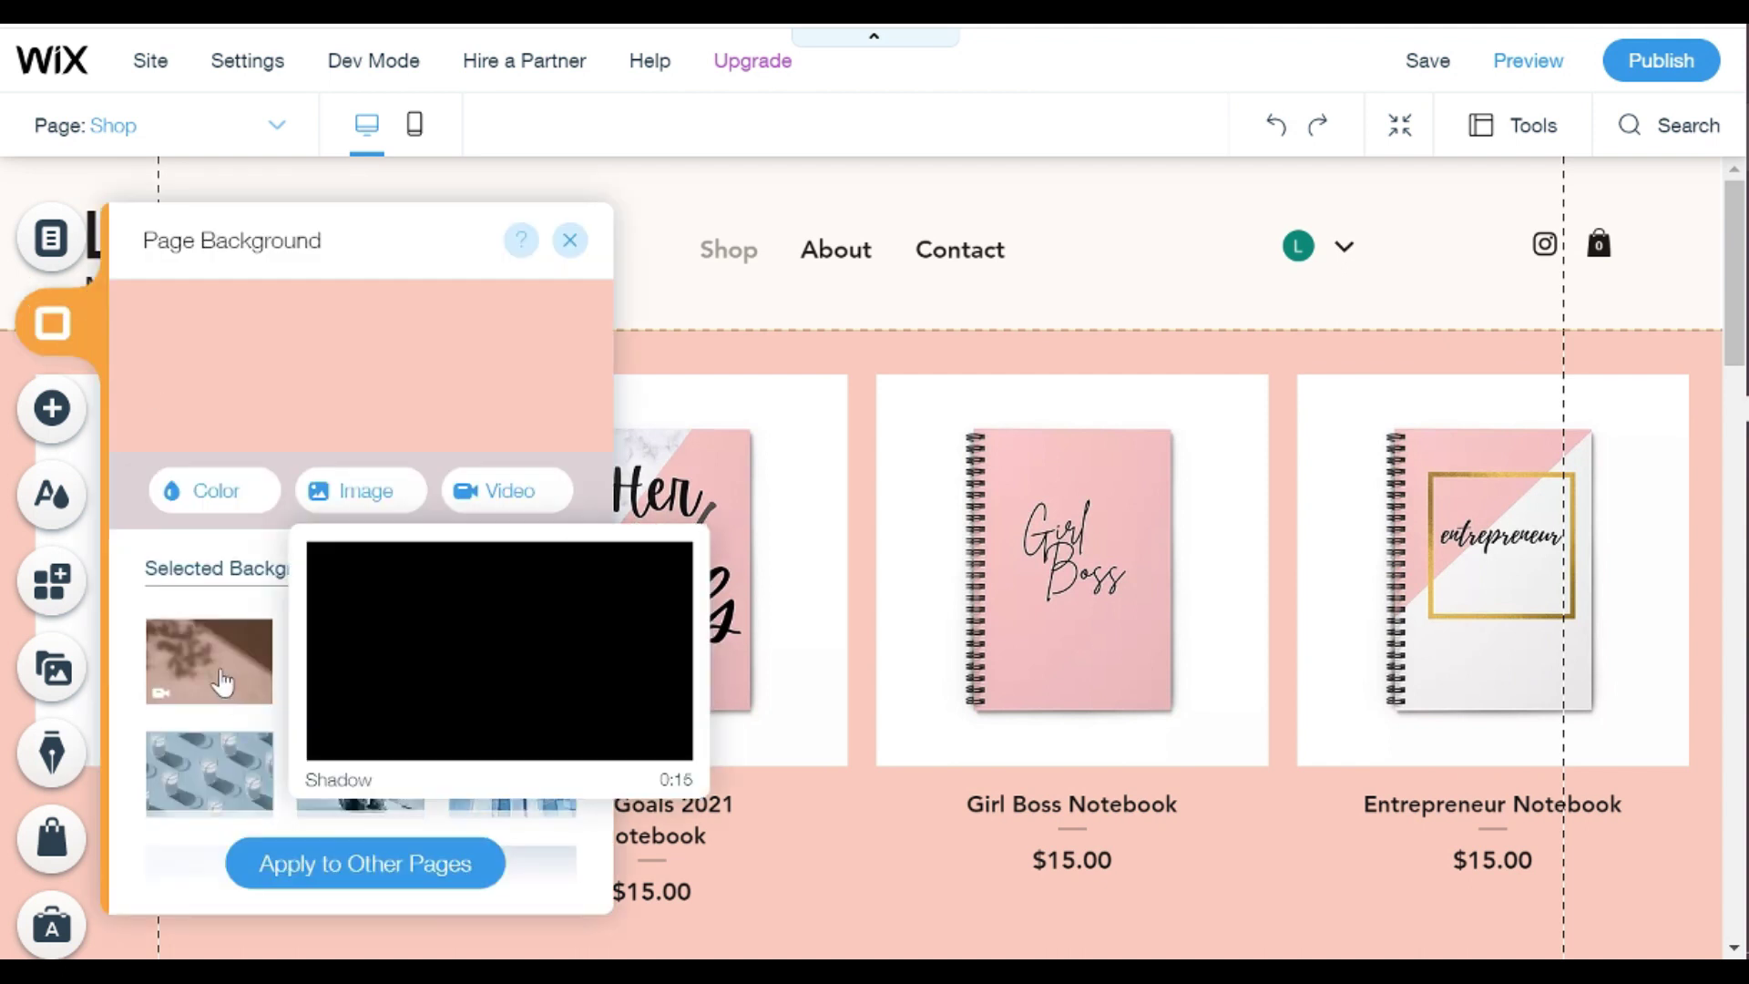
scroll(223, 683, "down", 5)
scroll(492, 729, "down", 10)
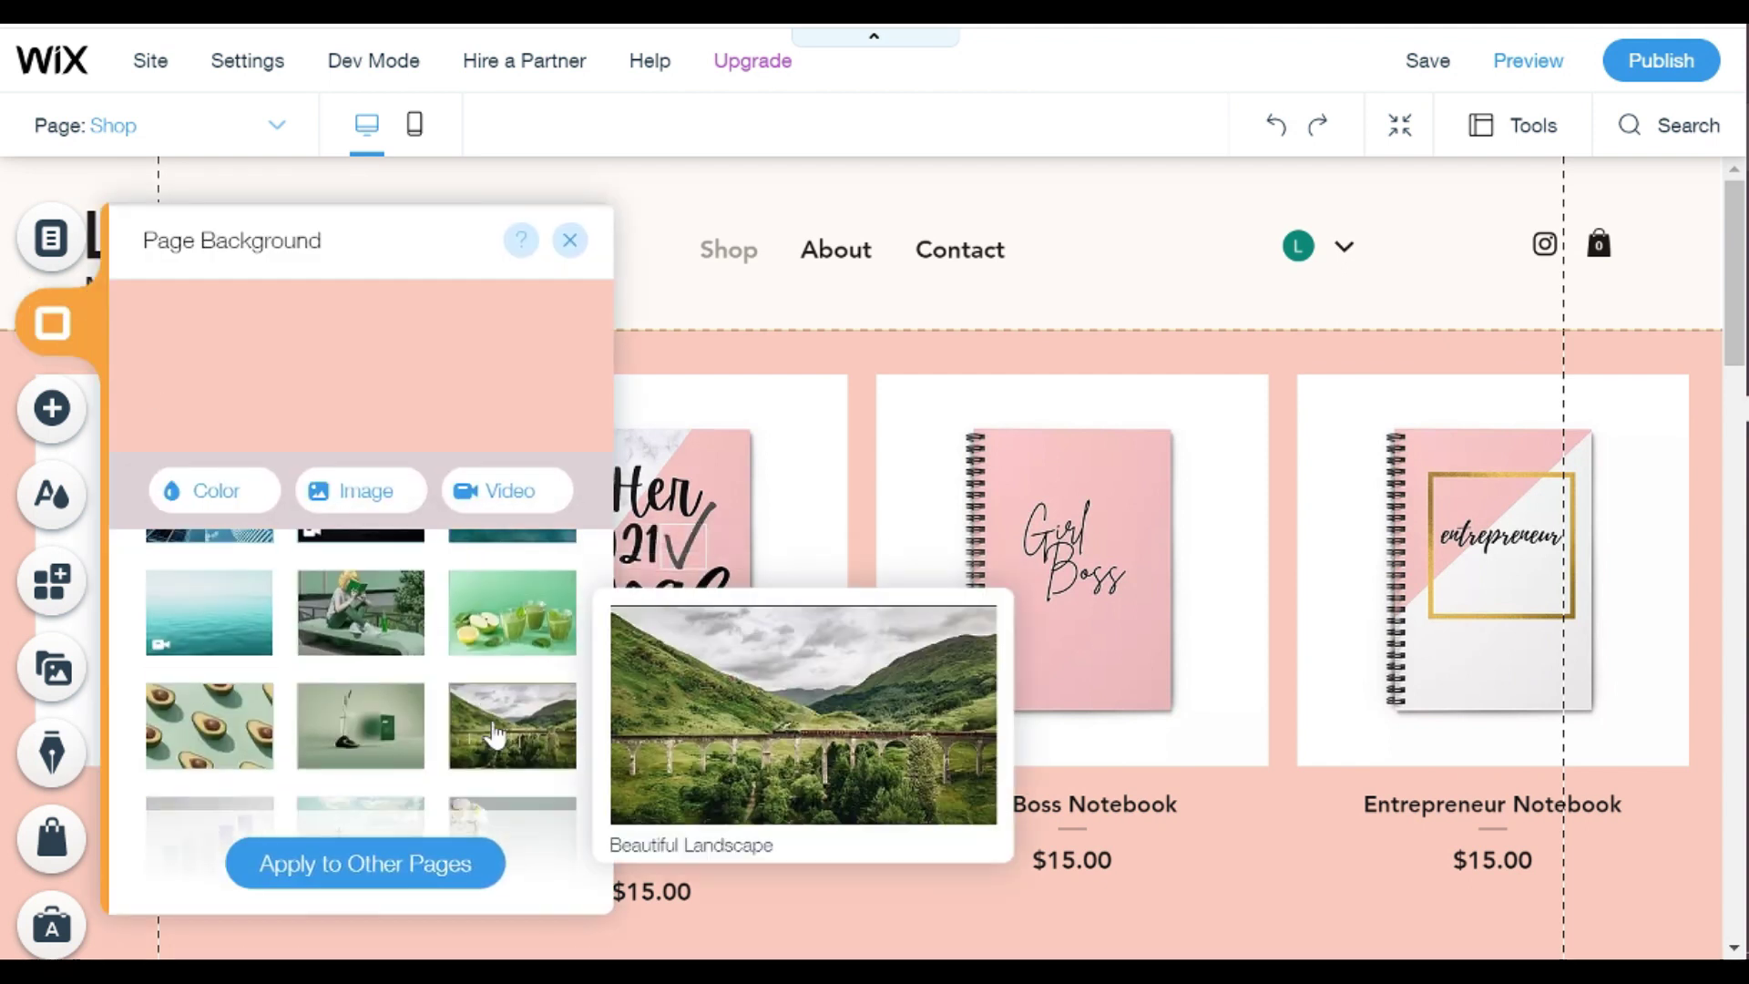
left_click(489, 701)
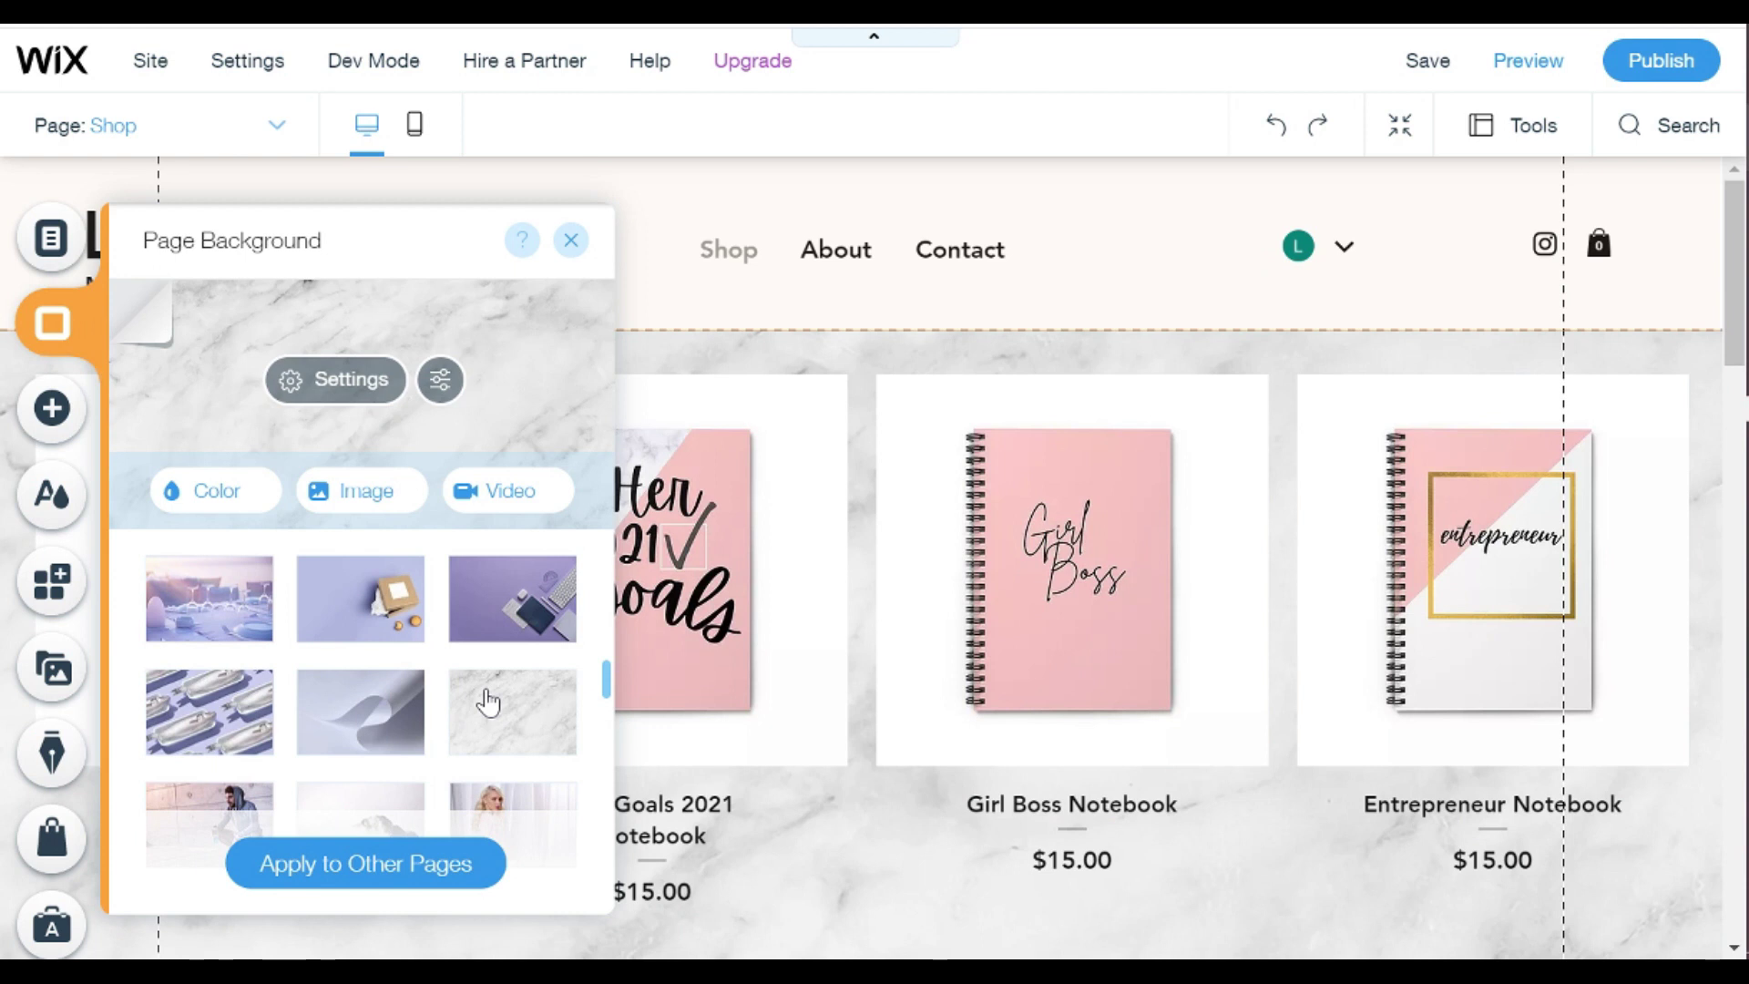
Step: Try the orange shadow-on-concrete background, revert to marble, and close Page Background
scroll(489, 701, "down", 5)
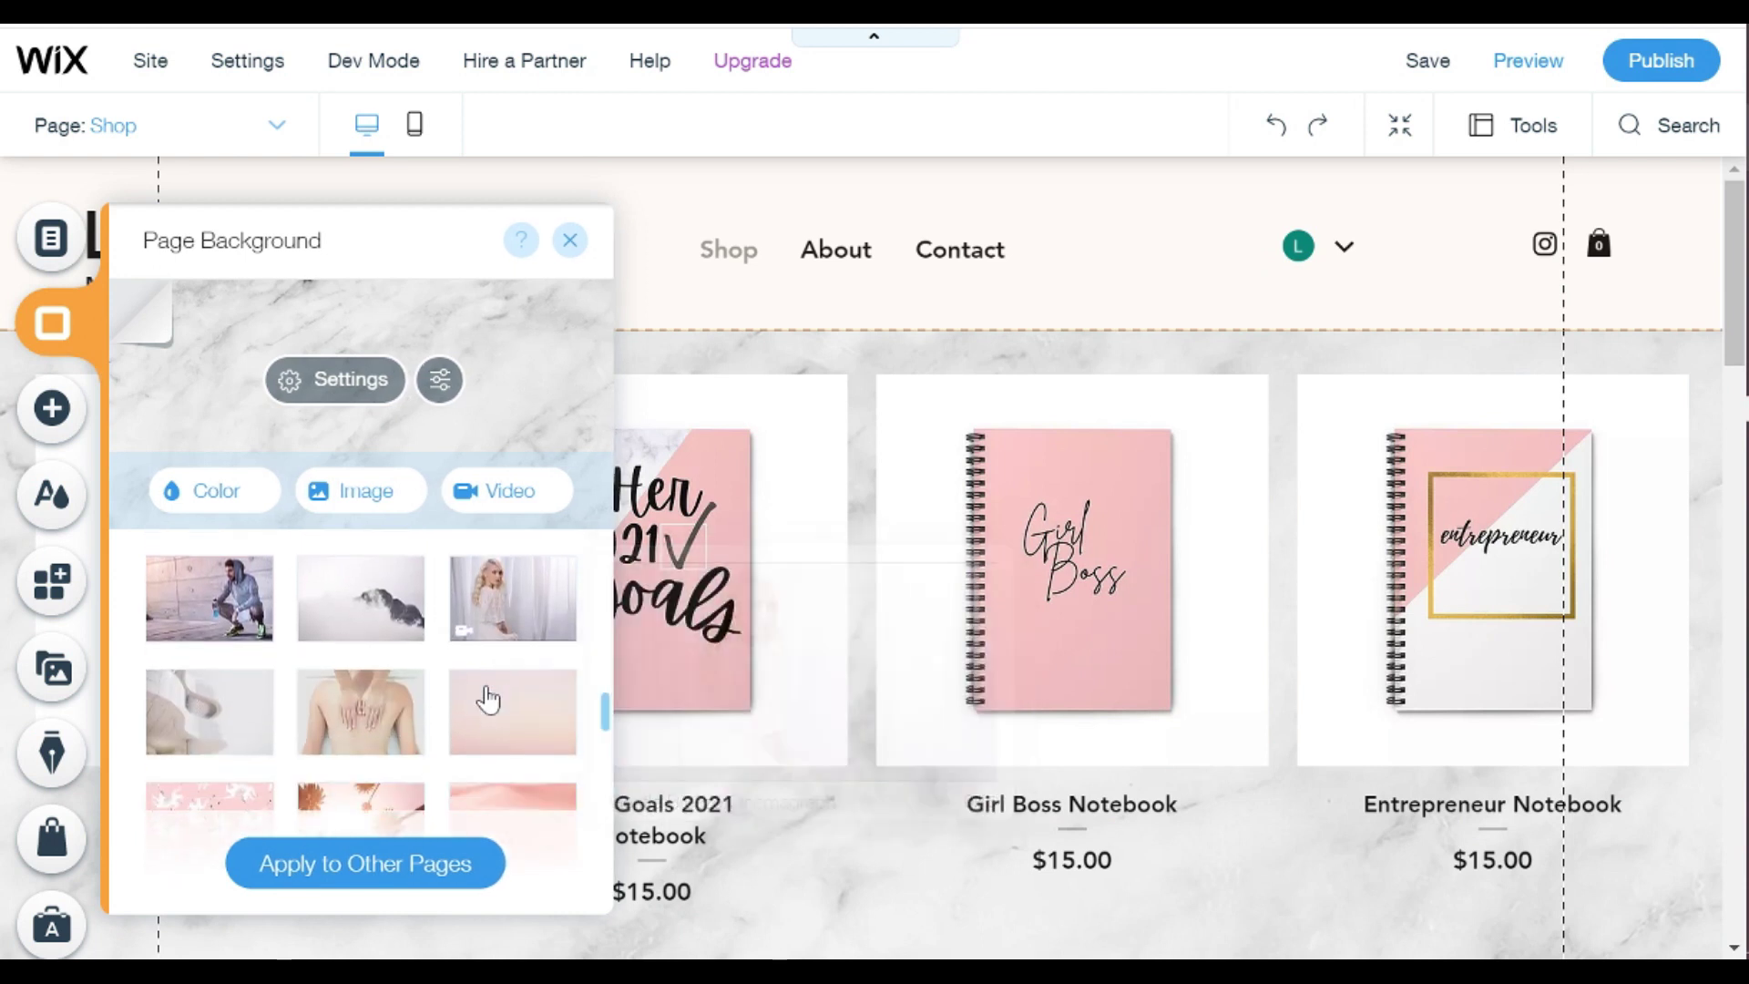
mouse_move(374, 676)
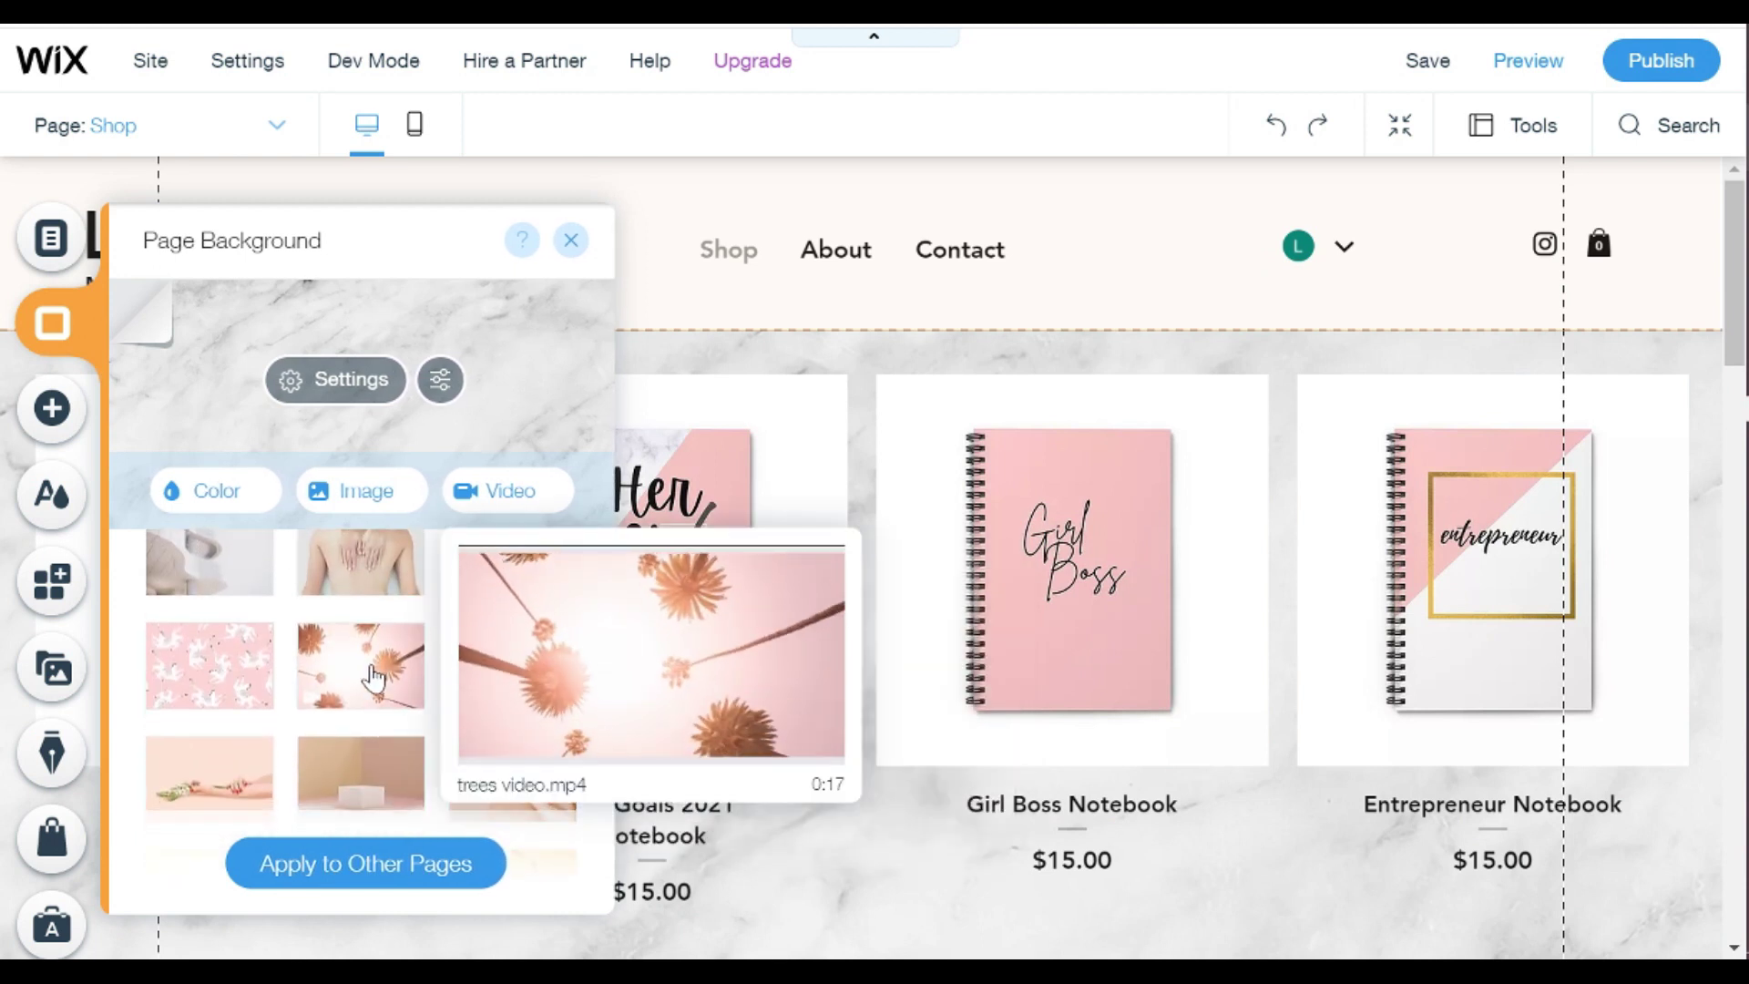
scroll(373, 676, "down", 5)
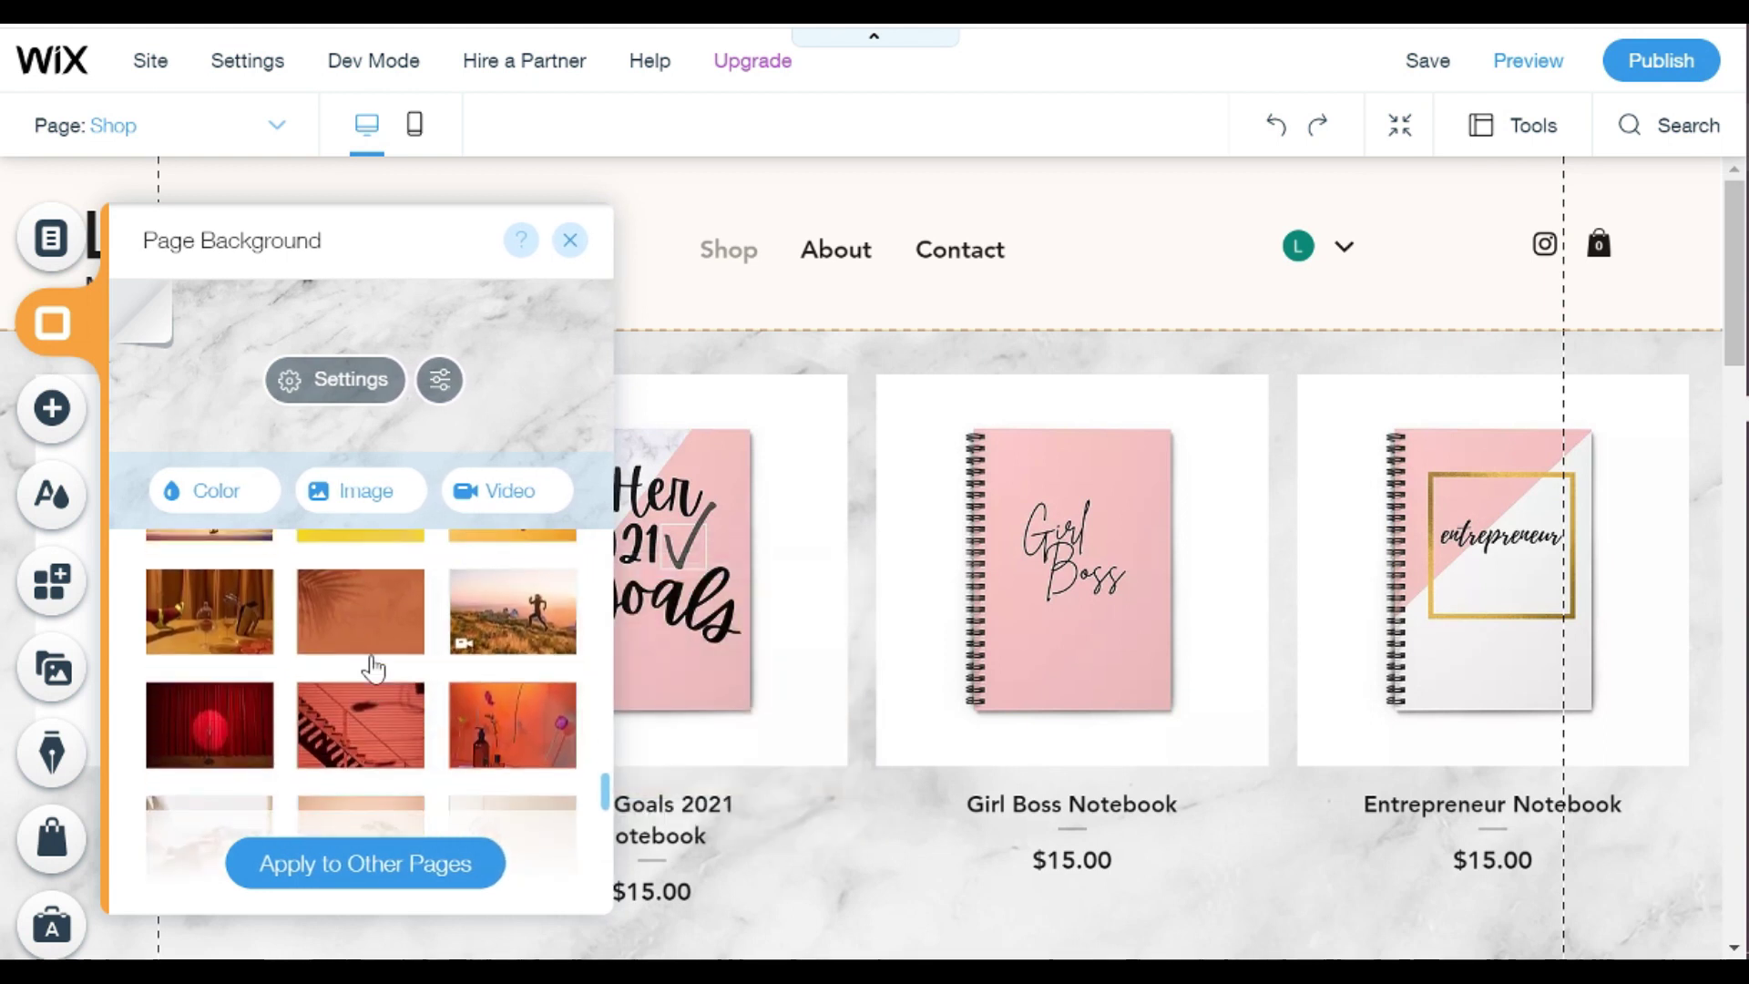
left_click(375, 648)
scroll(375, 649, "up", 5)
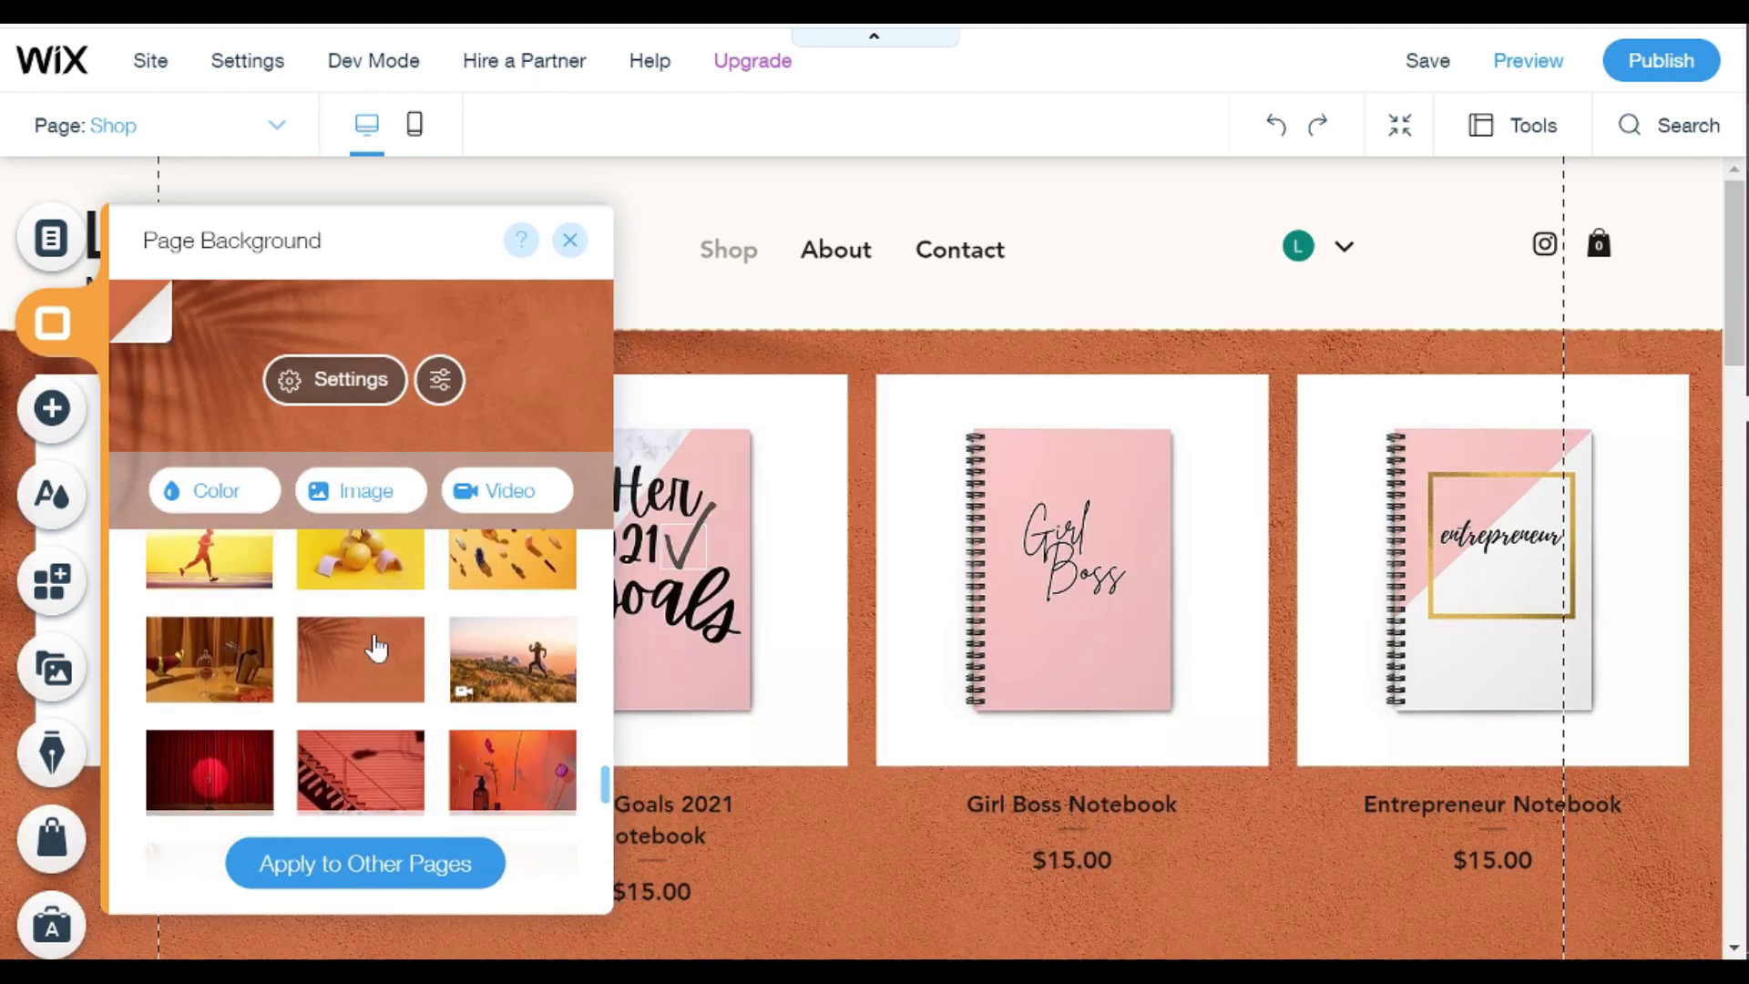
scroll(376, 649, "up", 1)
left_click(491, 642)
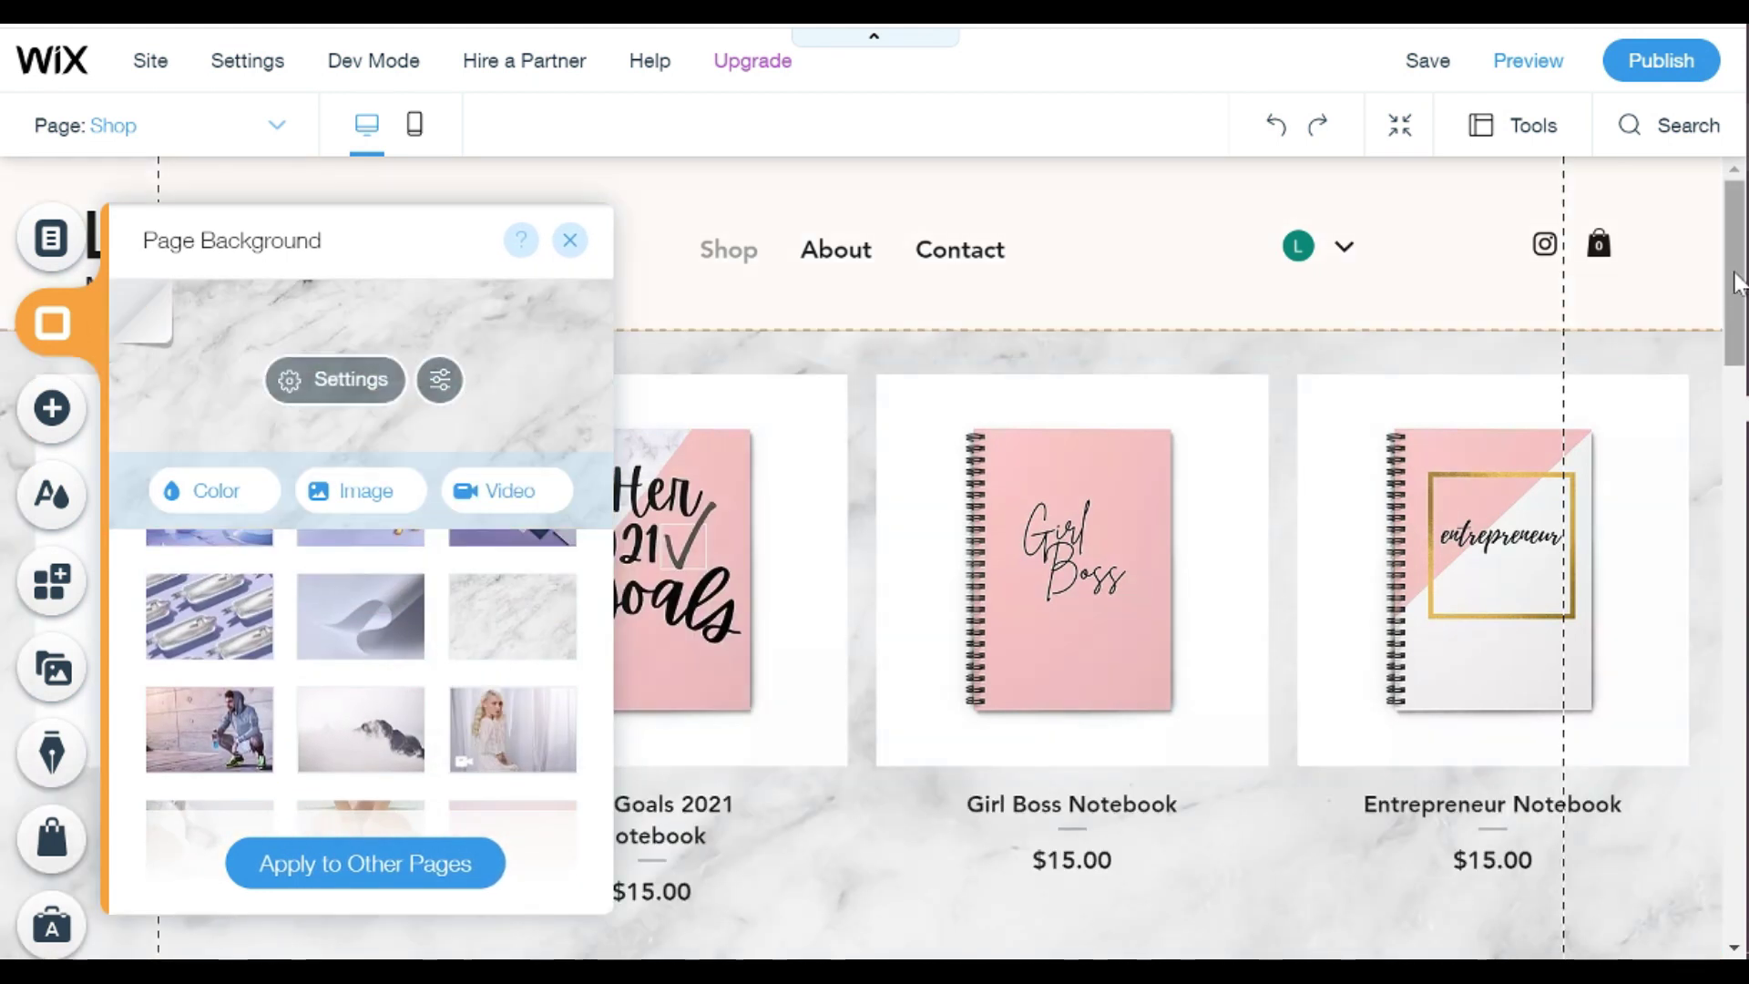
scroll(1735, 287, "down", 3)
scroll(1735, 287, "up", 2)
left_click(571, 241)
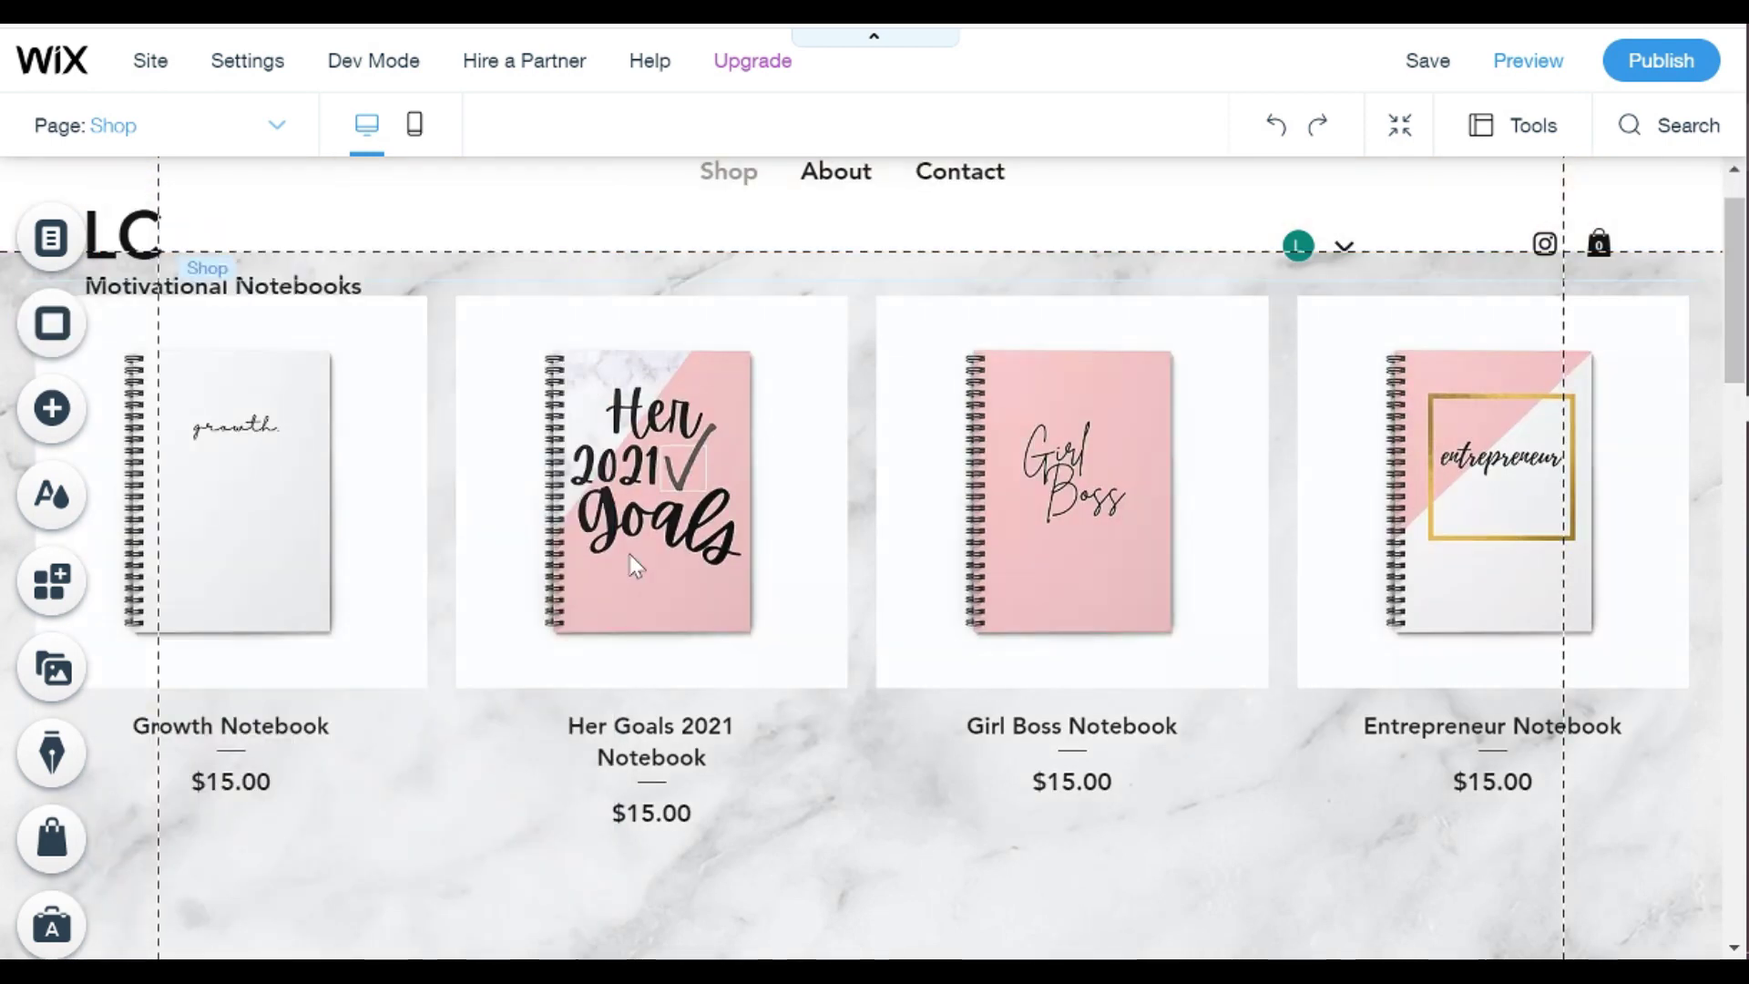
scroll(406, 740, "up", 1)
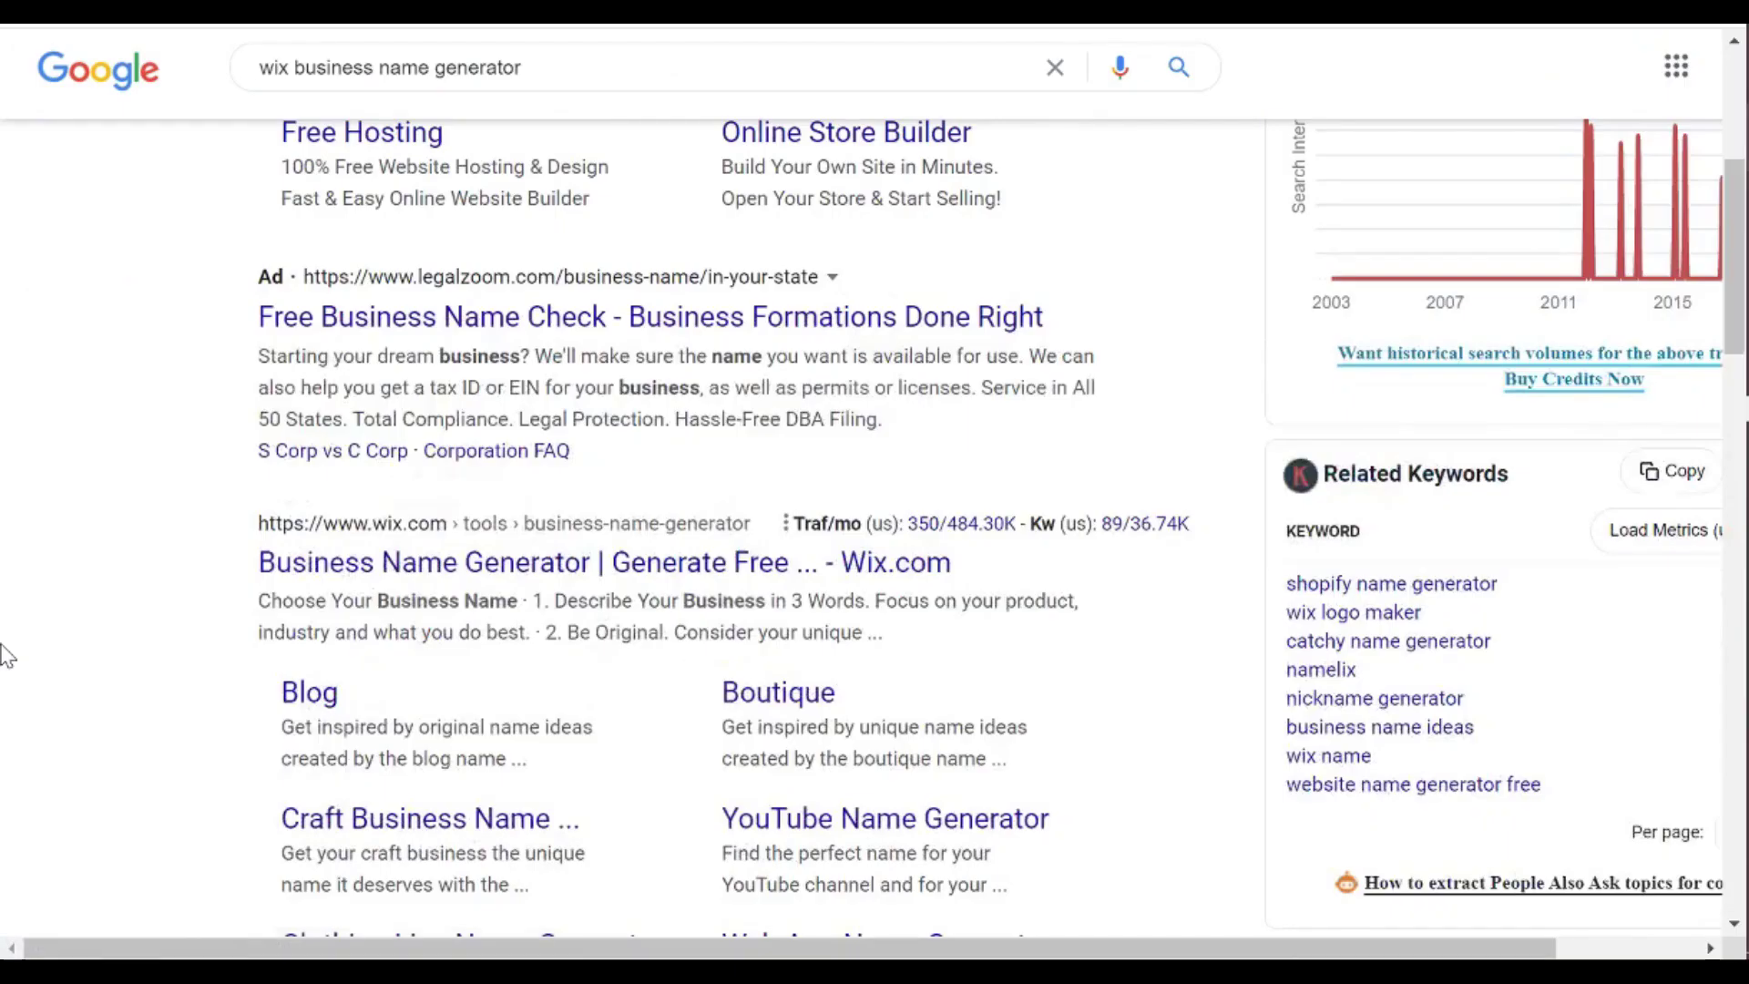
Step: In the Wix Business Name Generator, generate name ideas for 'notebooks' in the Business industry
scroll(7, 583, "down", 1)
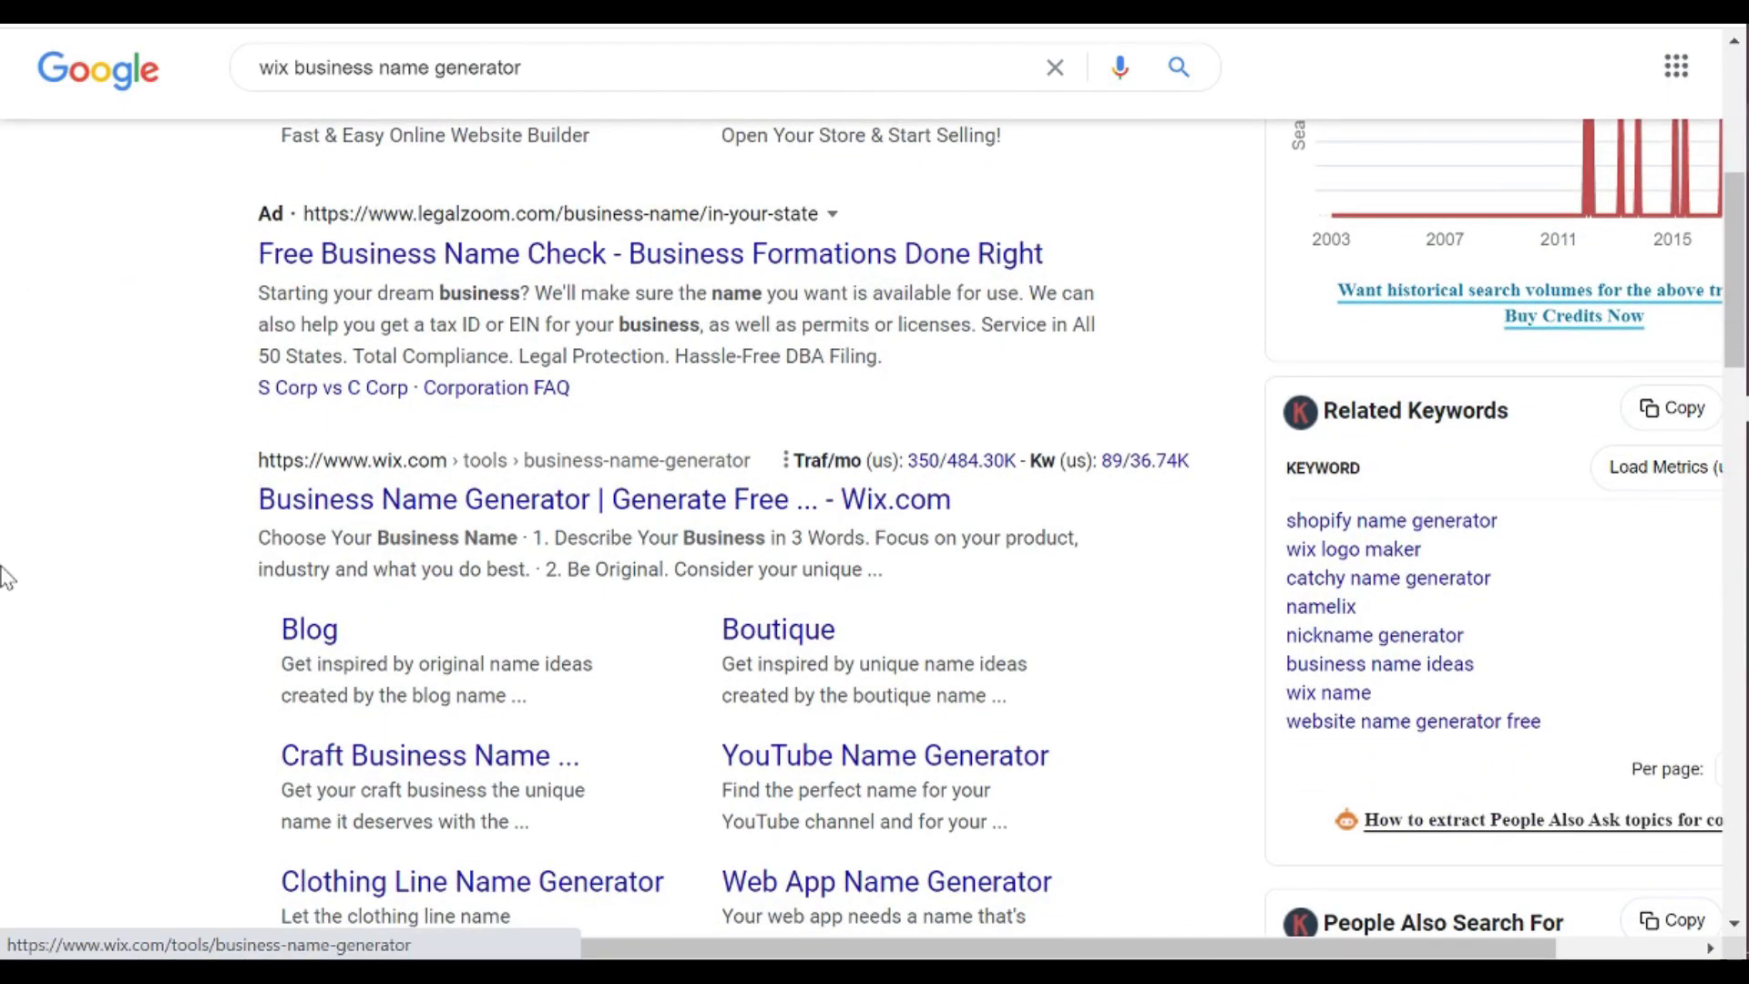
key("Return")
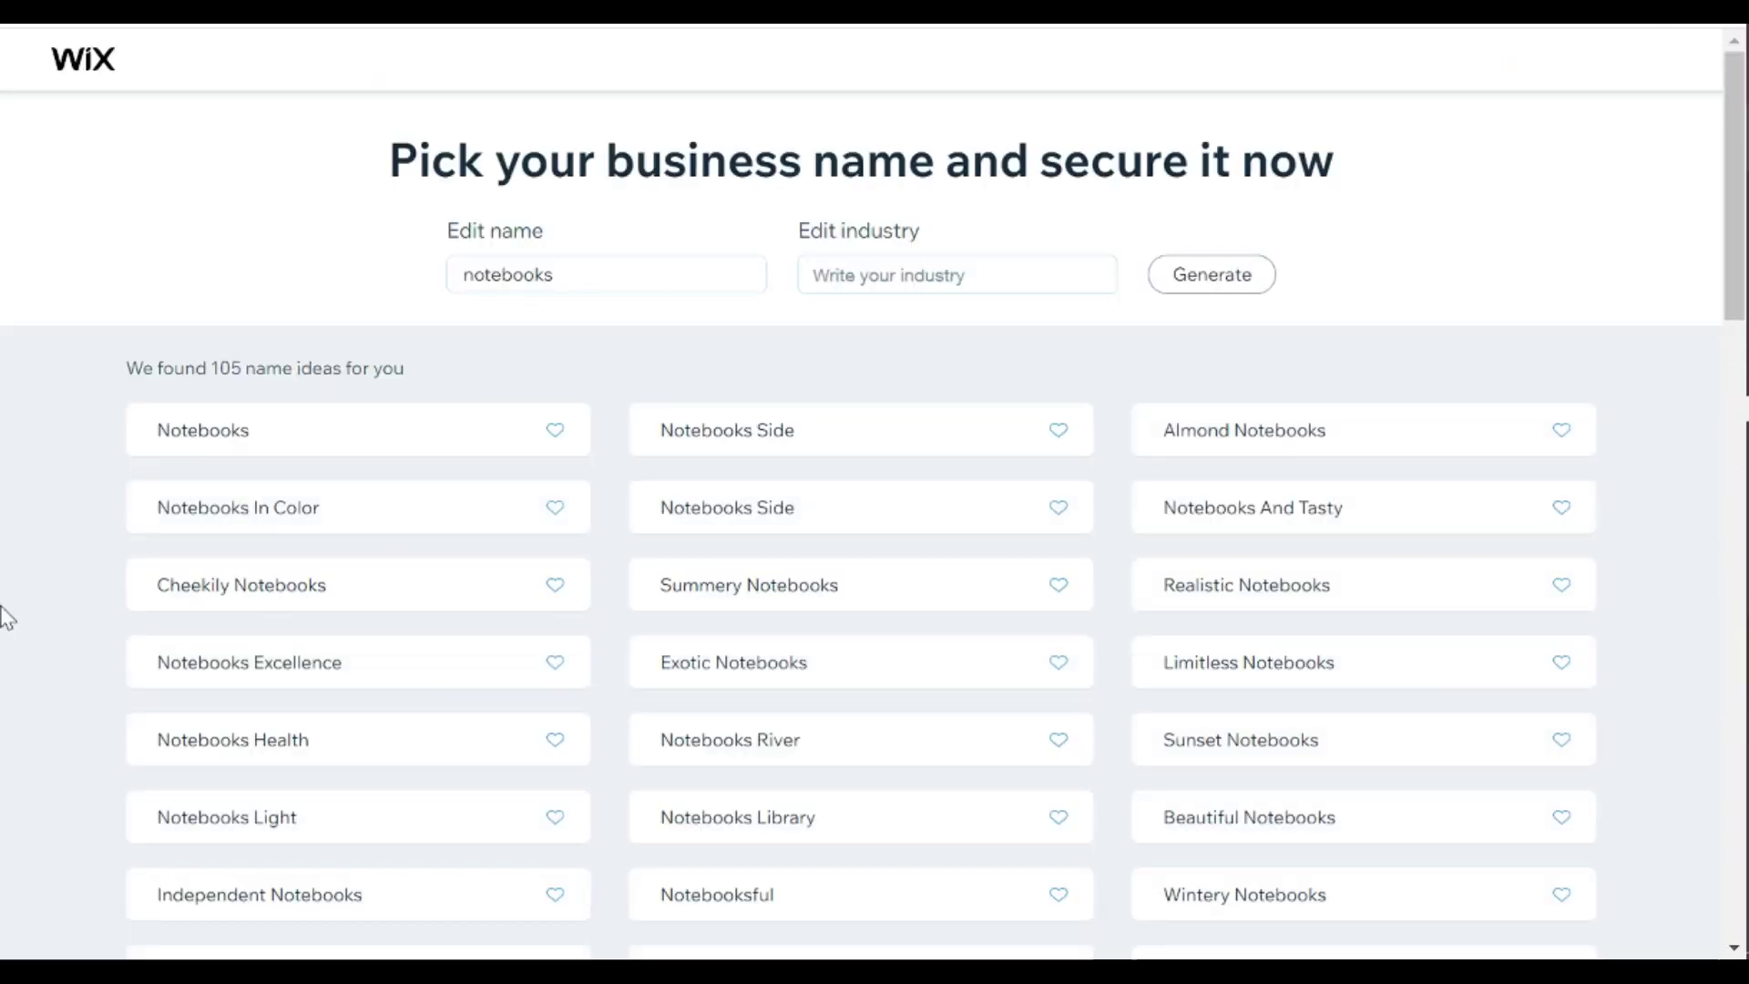
scroll(4, 620, "down", 1)
left_click(911, 229)
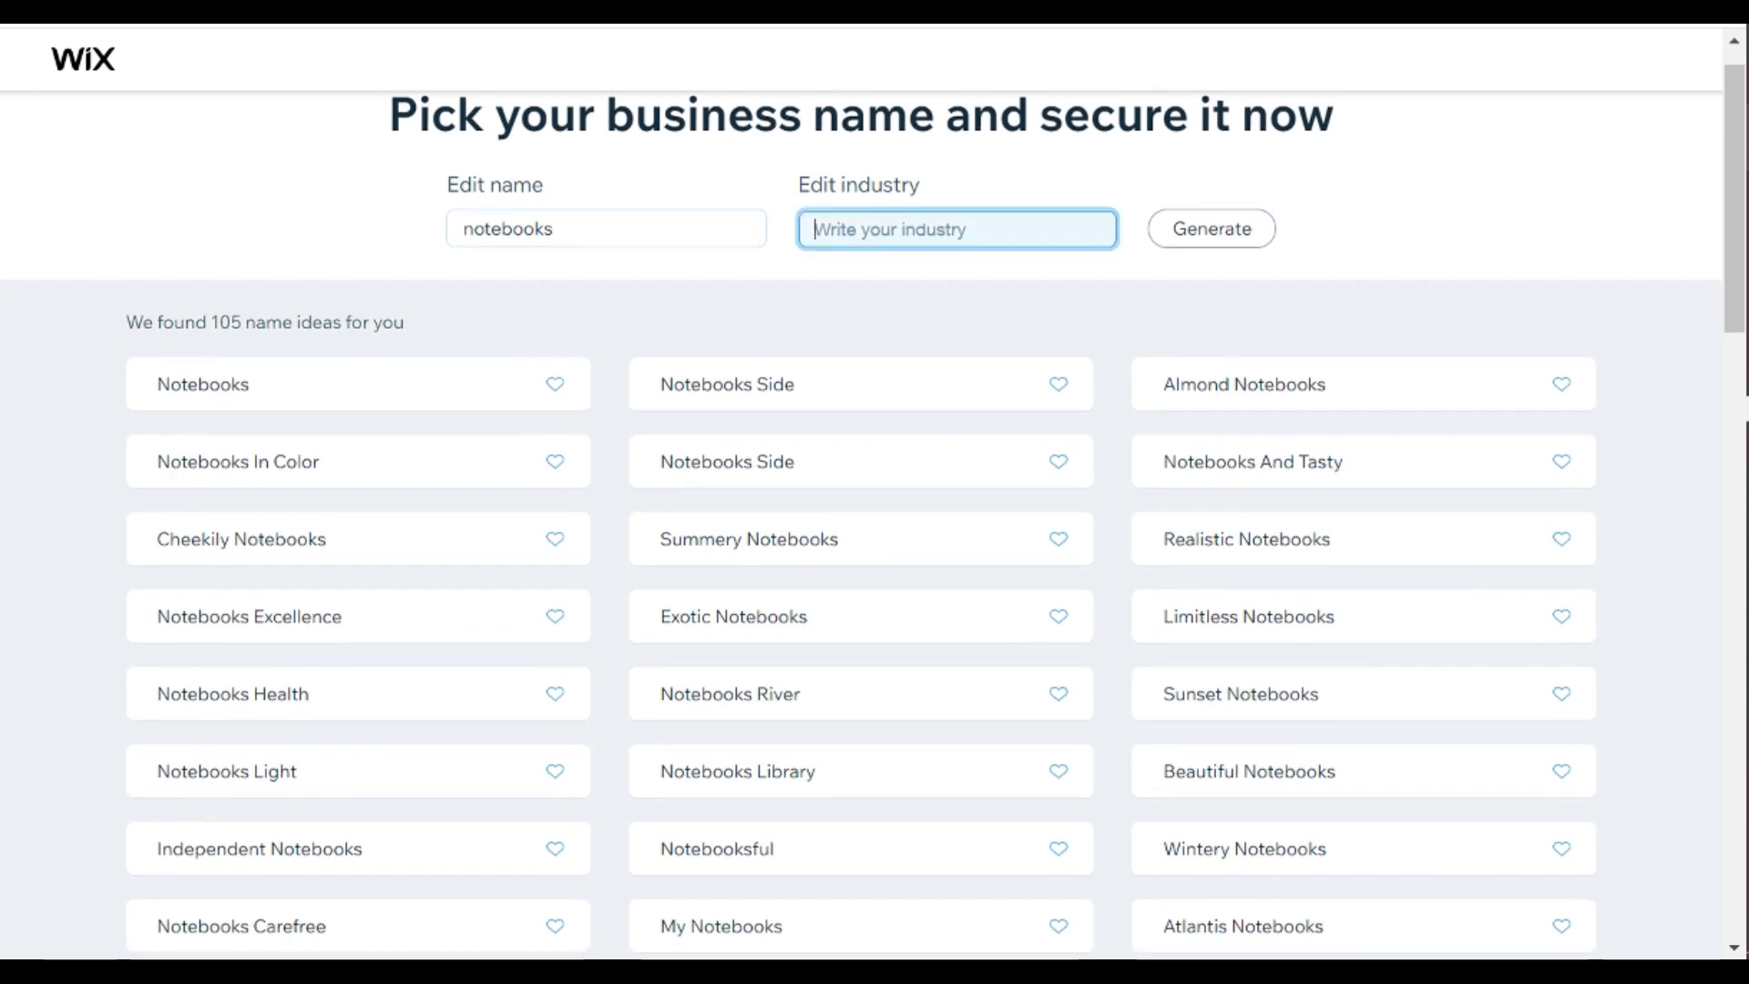
type("eunr")
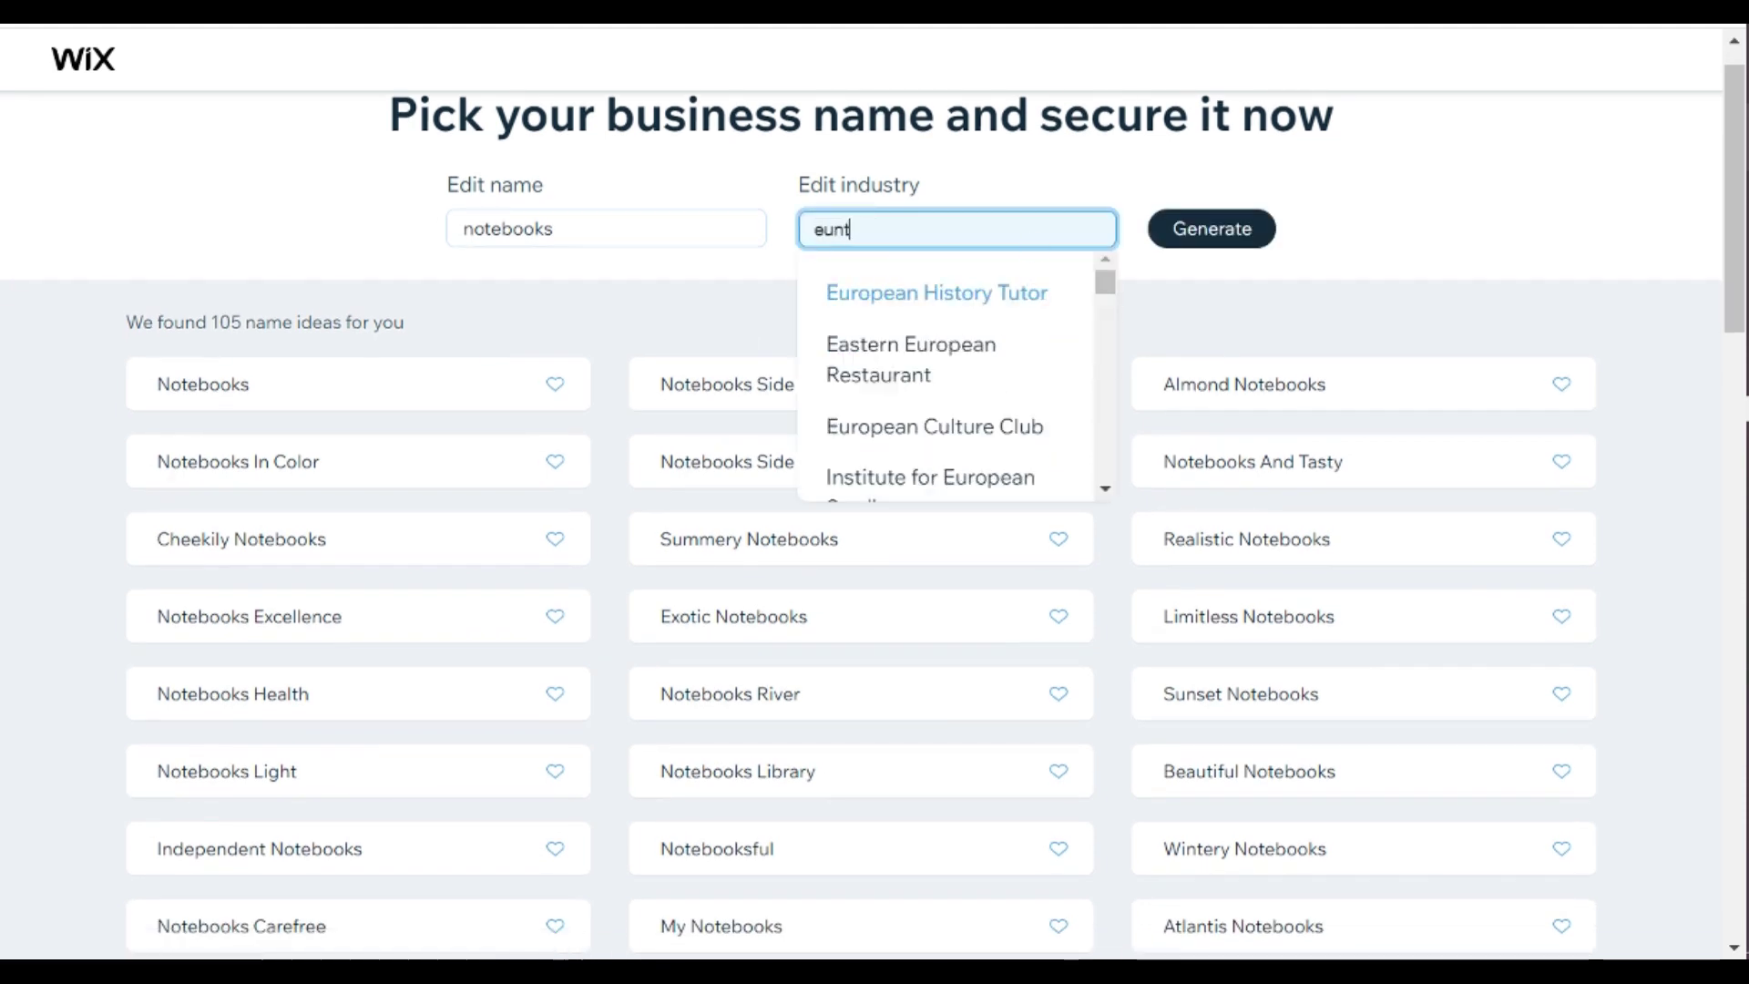
key("BackSpace")
key("BackSpace")
key("BackSpace")
key("BackSpace")
type("bu")
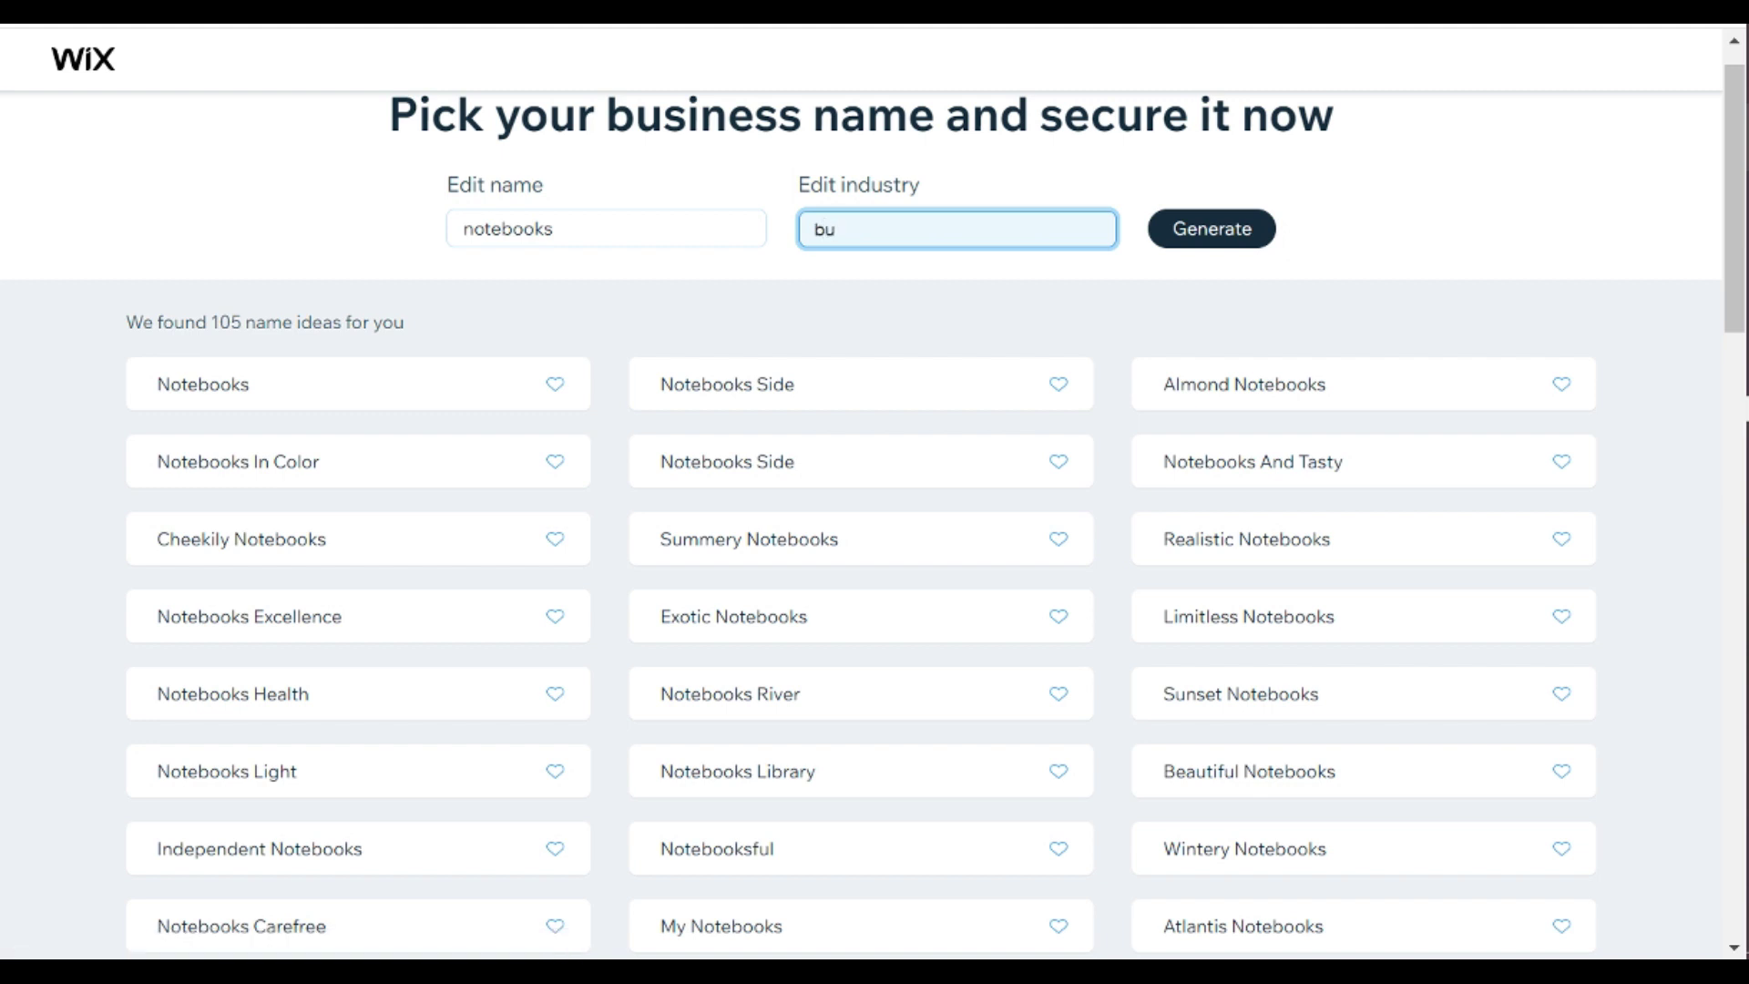
type("s")
left_click(888, 426)
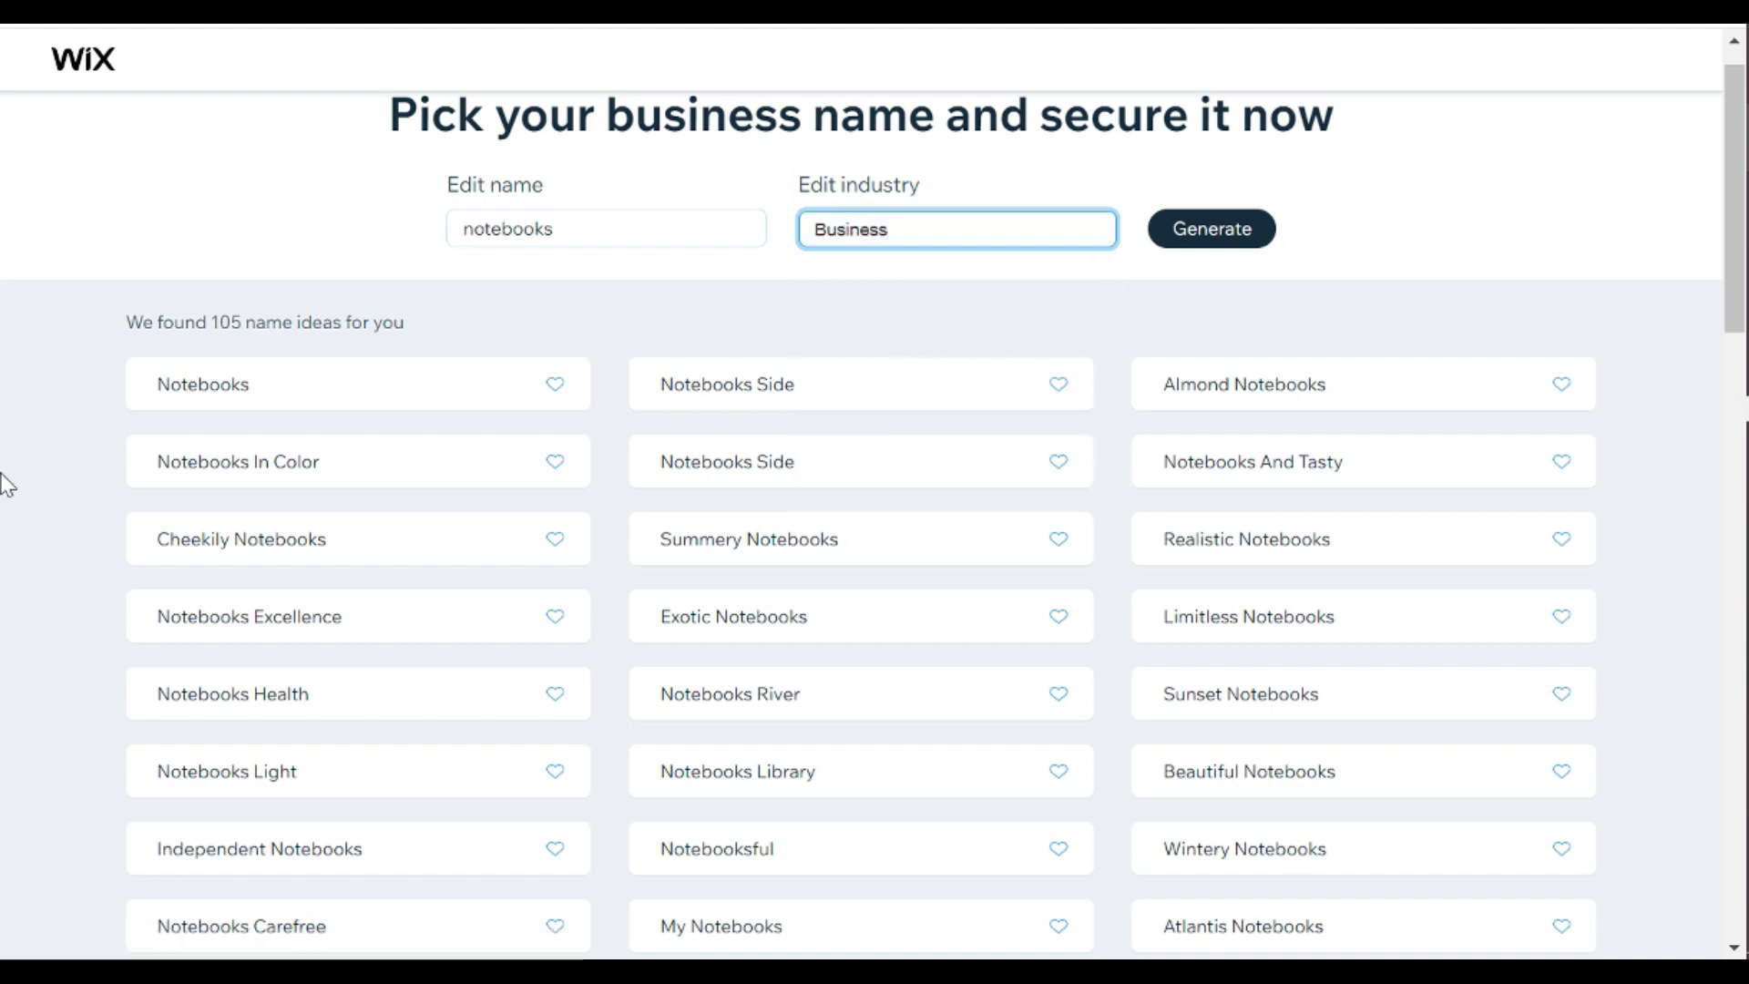
left_click(1240, 226)
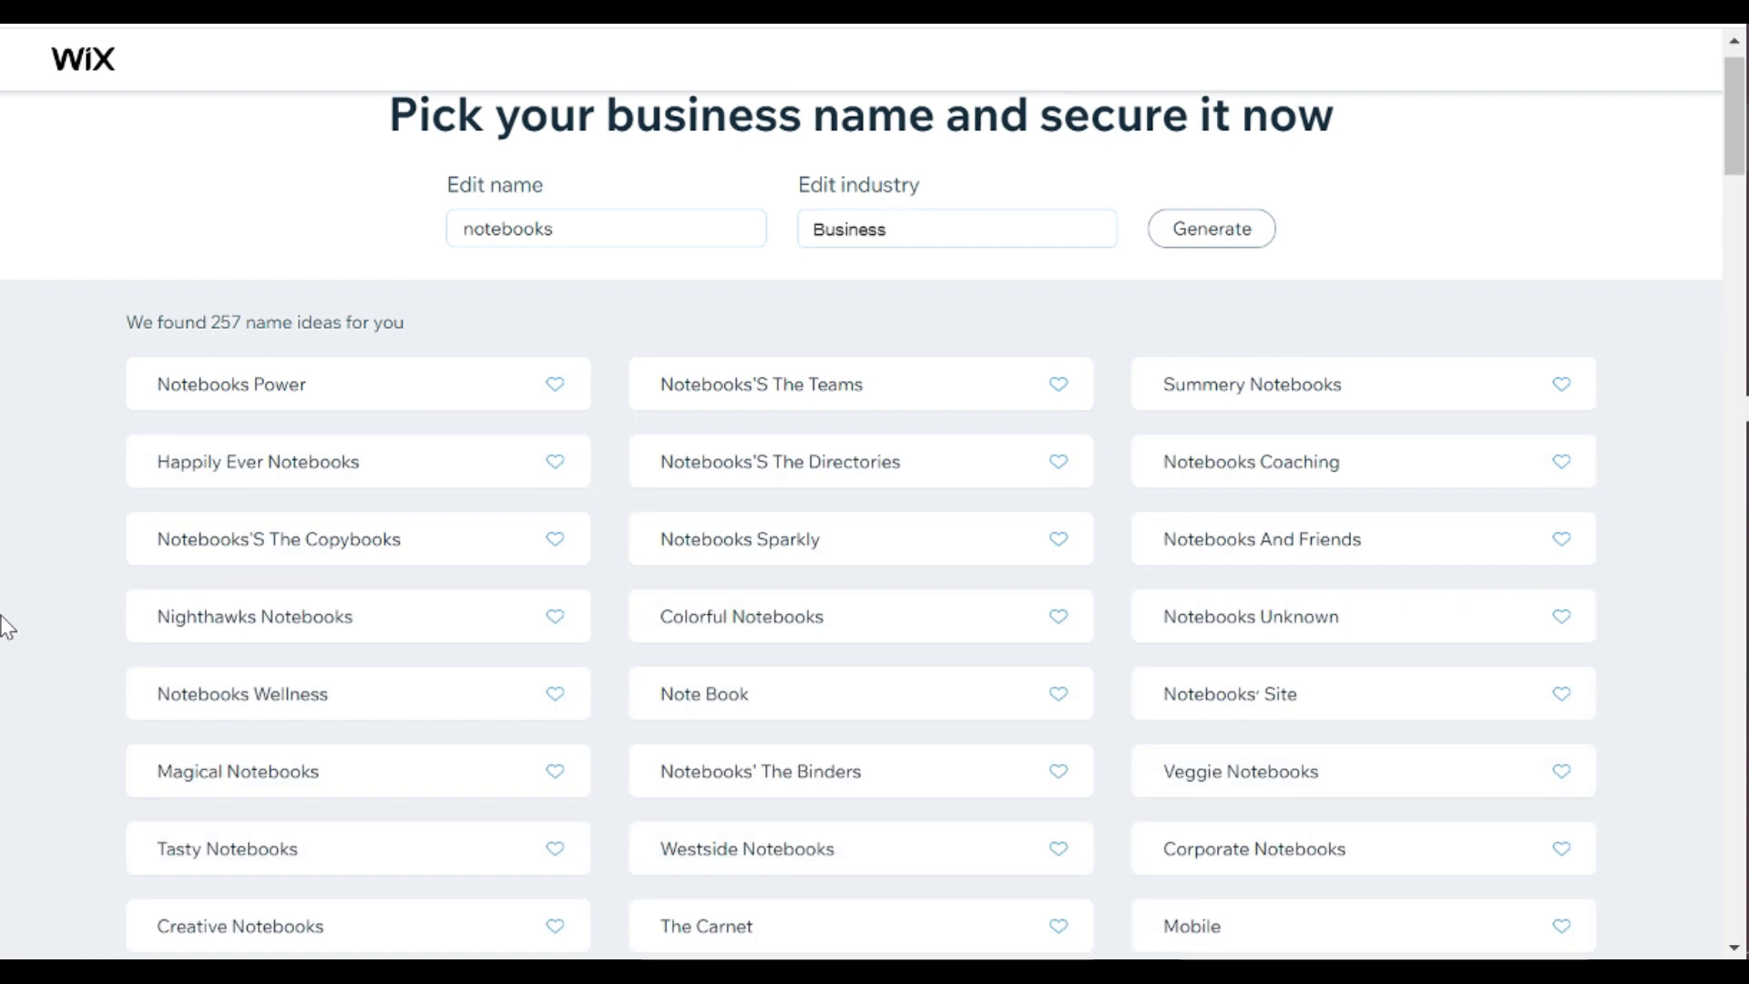
Step: Regenerate name ideas for 'girl boss notebook' and browse the 105 suggestions
scroll(5, 626, "down", 7)
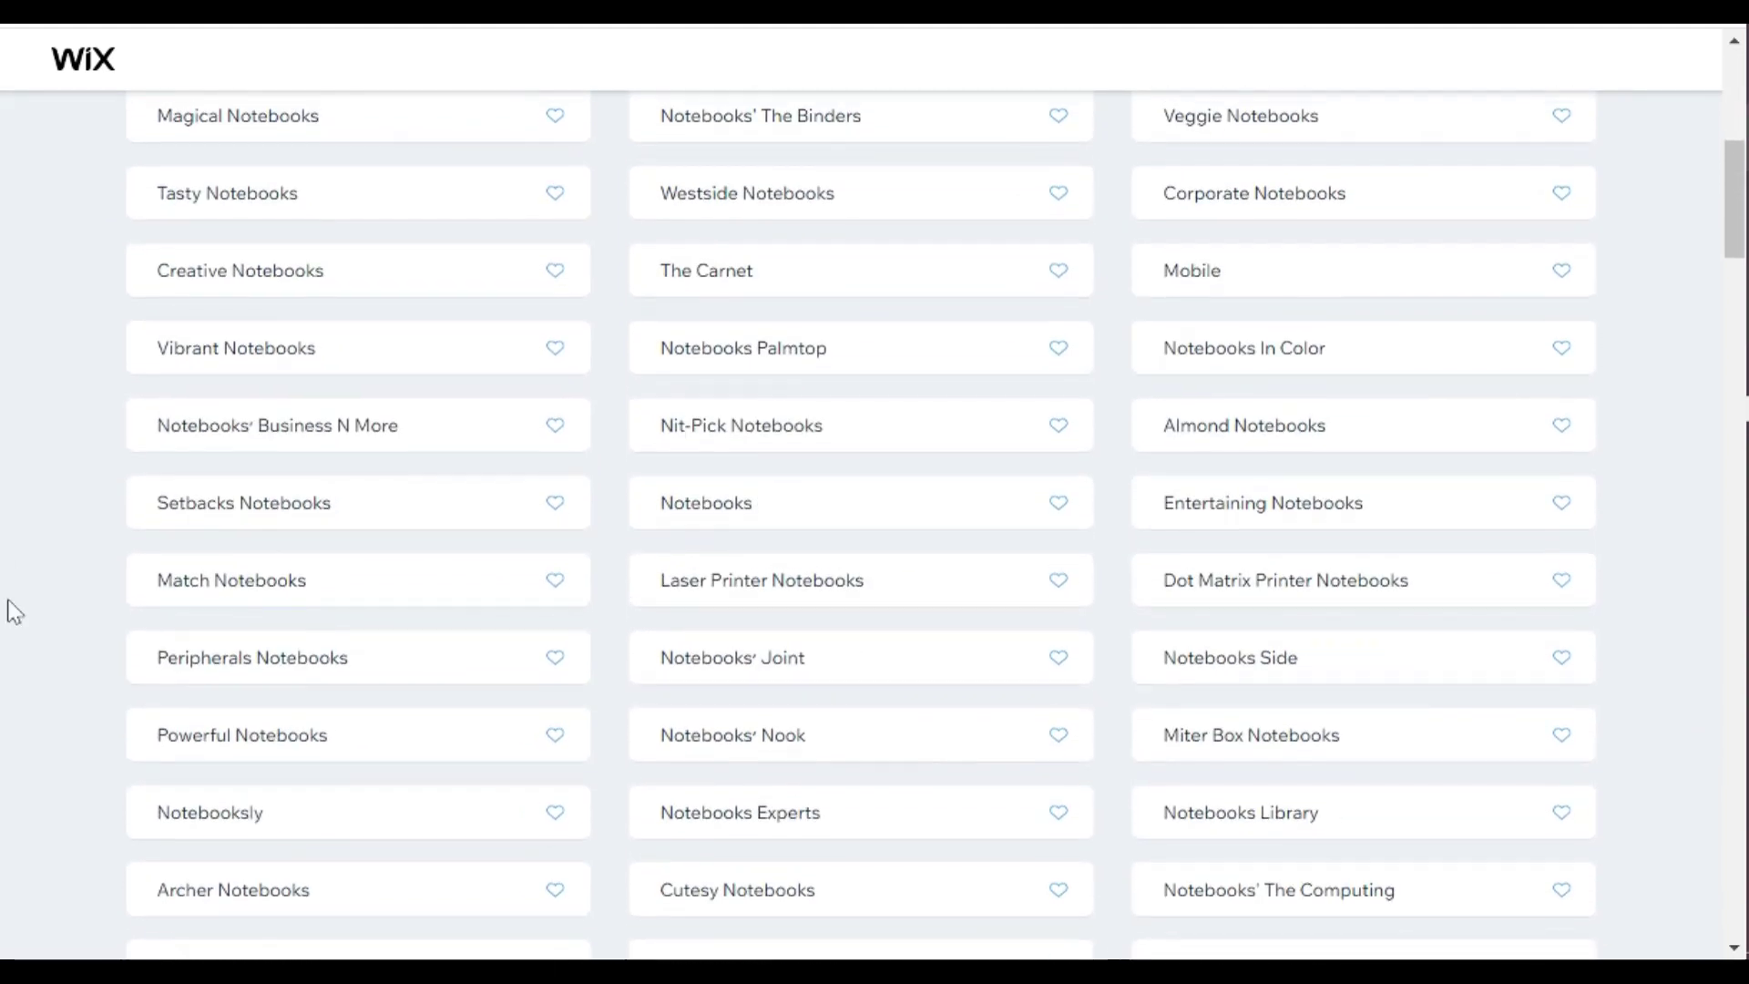
scroll(13, 611, "down", 5)
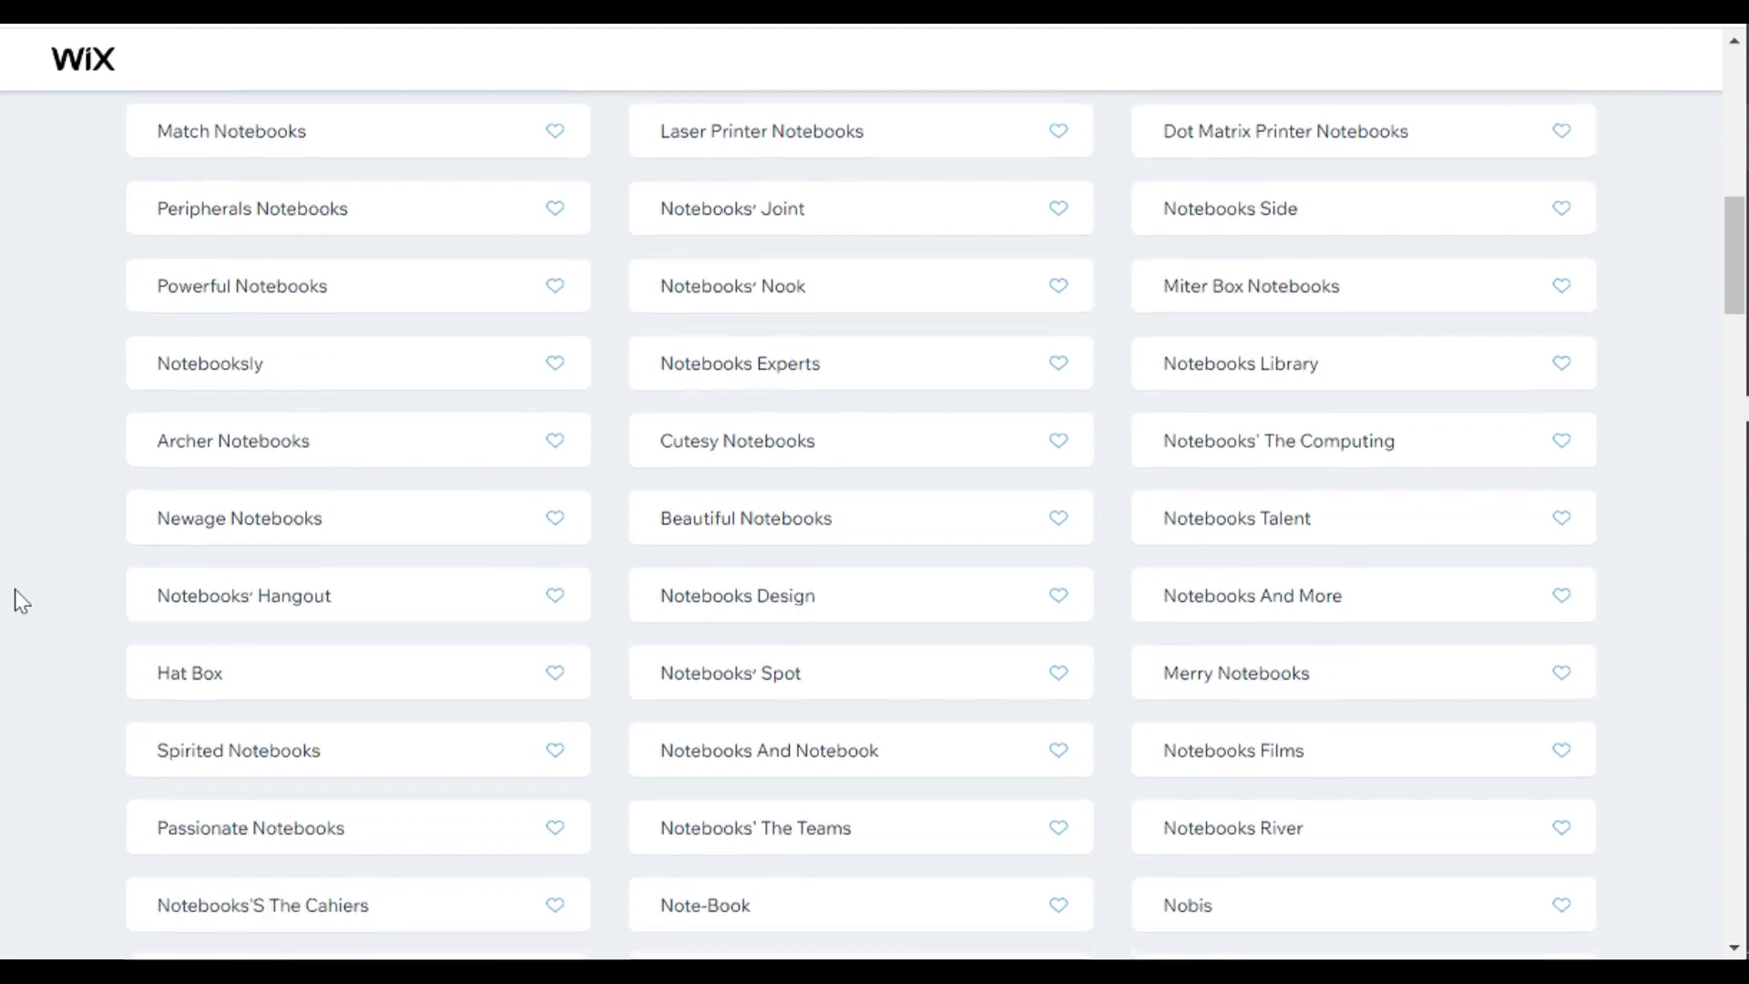
scroll(15, 589, "down", 7)
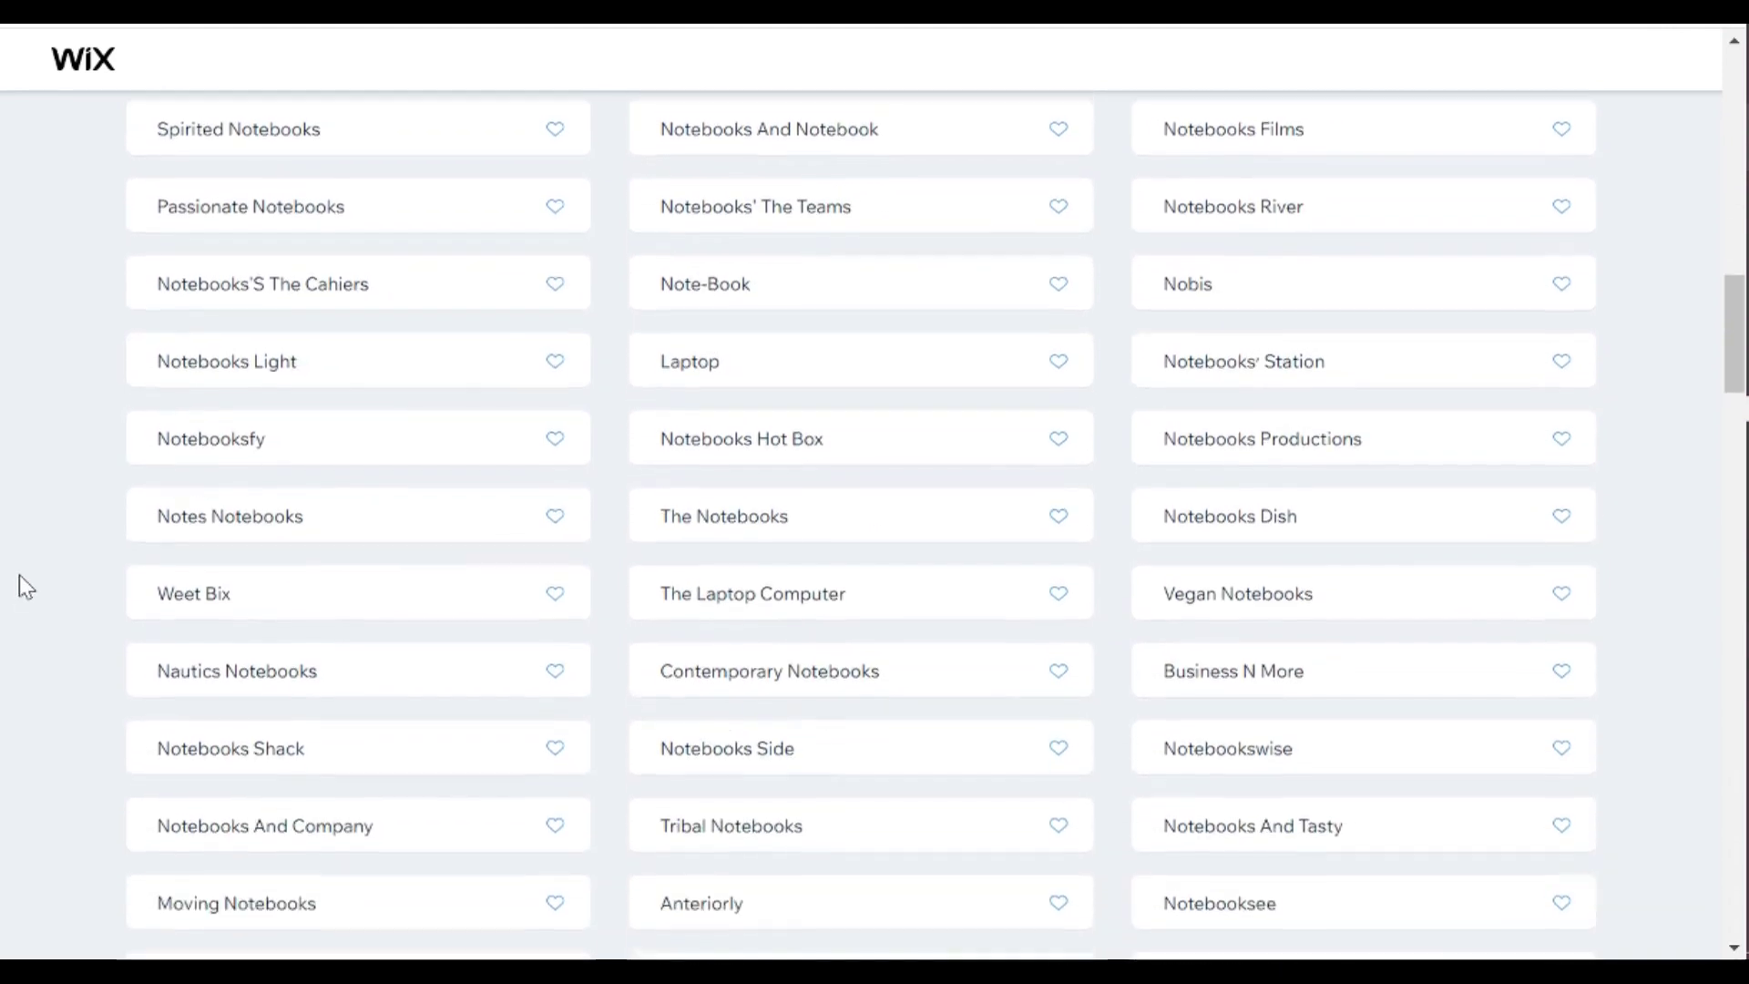
key("Tab")
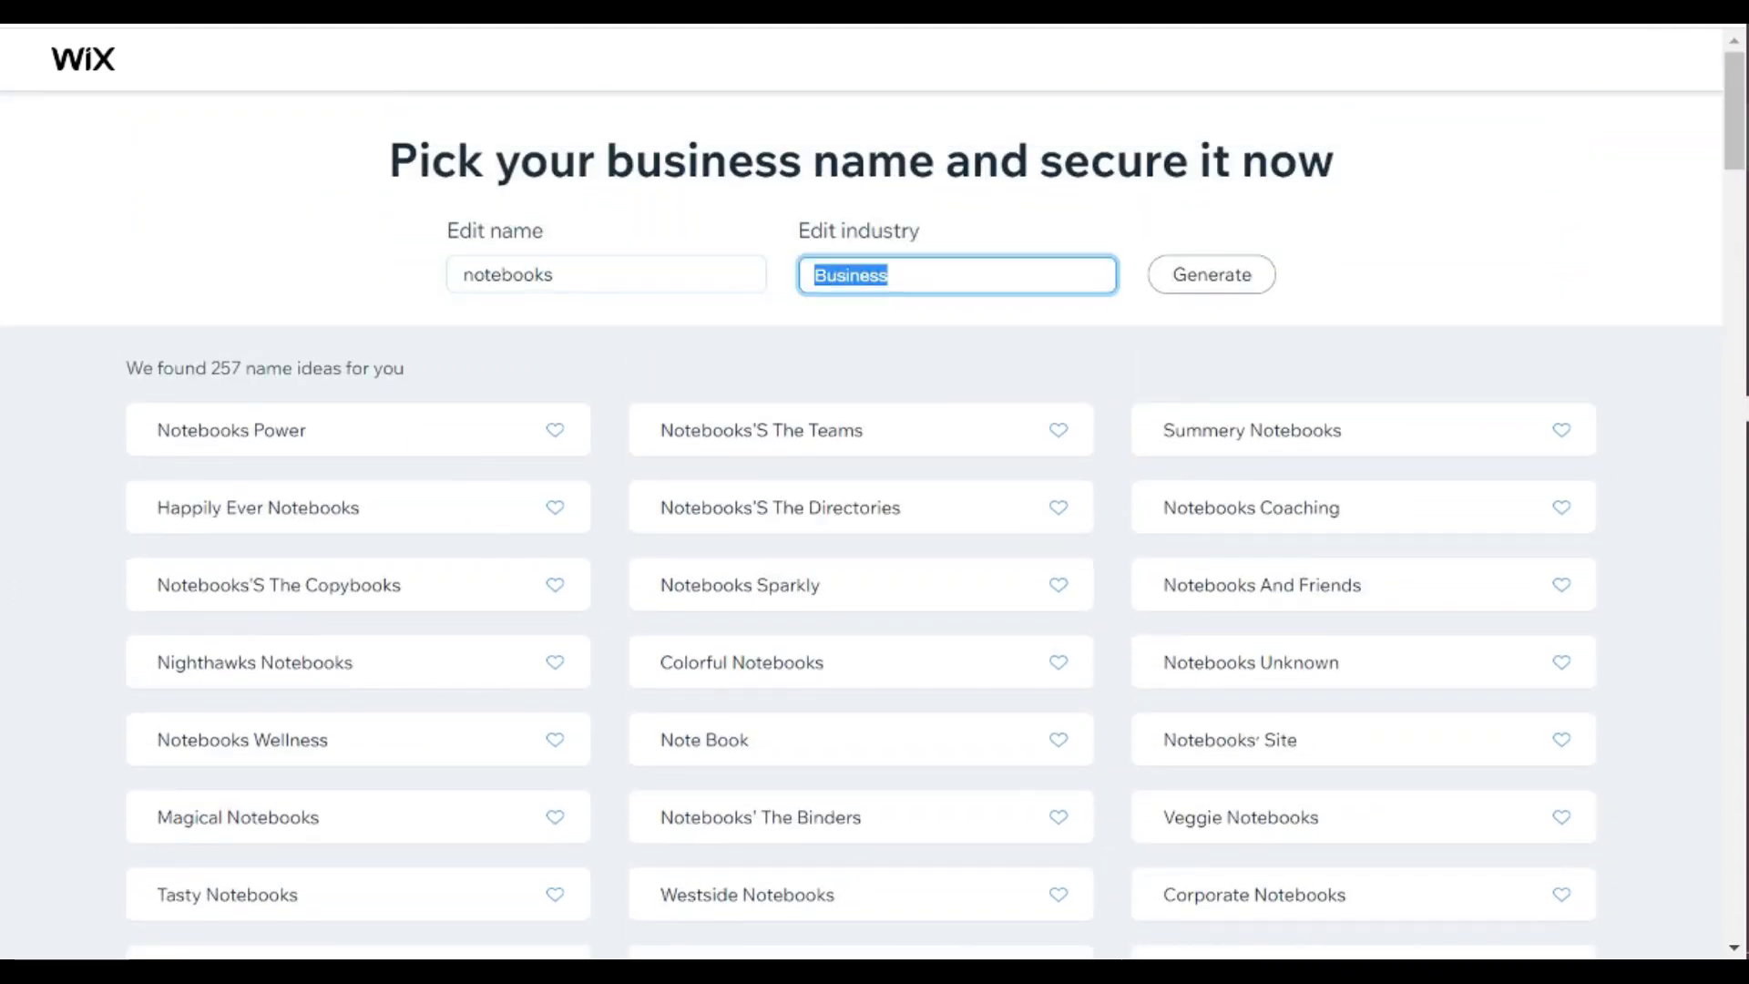
key("BackSpace")
key("shift+Tab")
key("BackSpace")
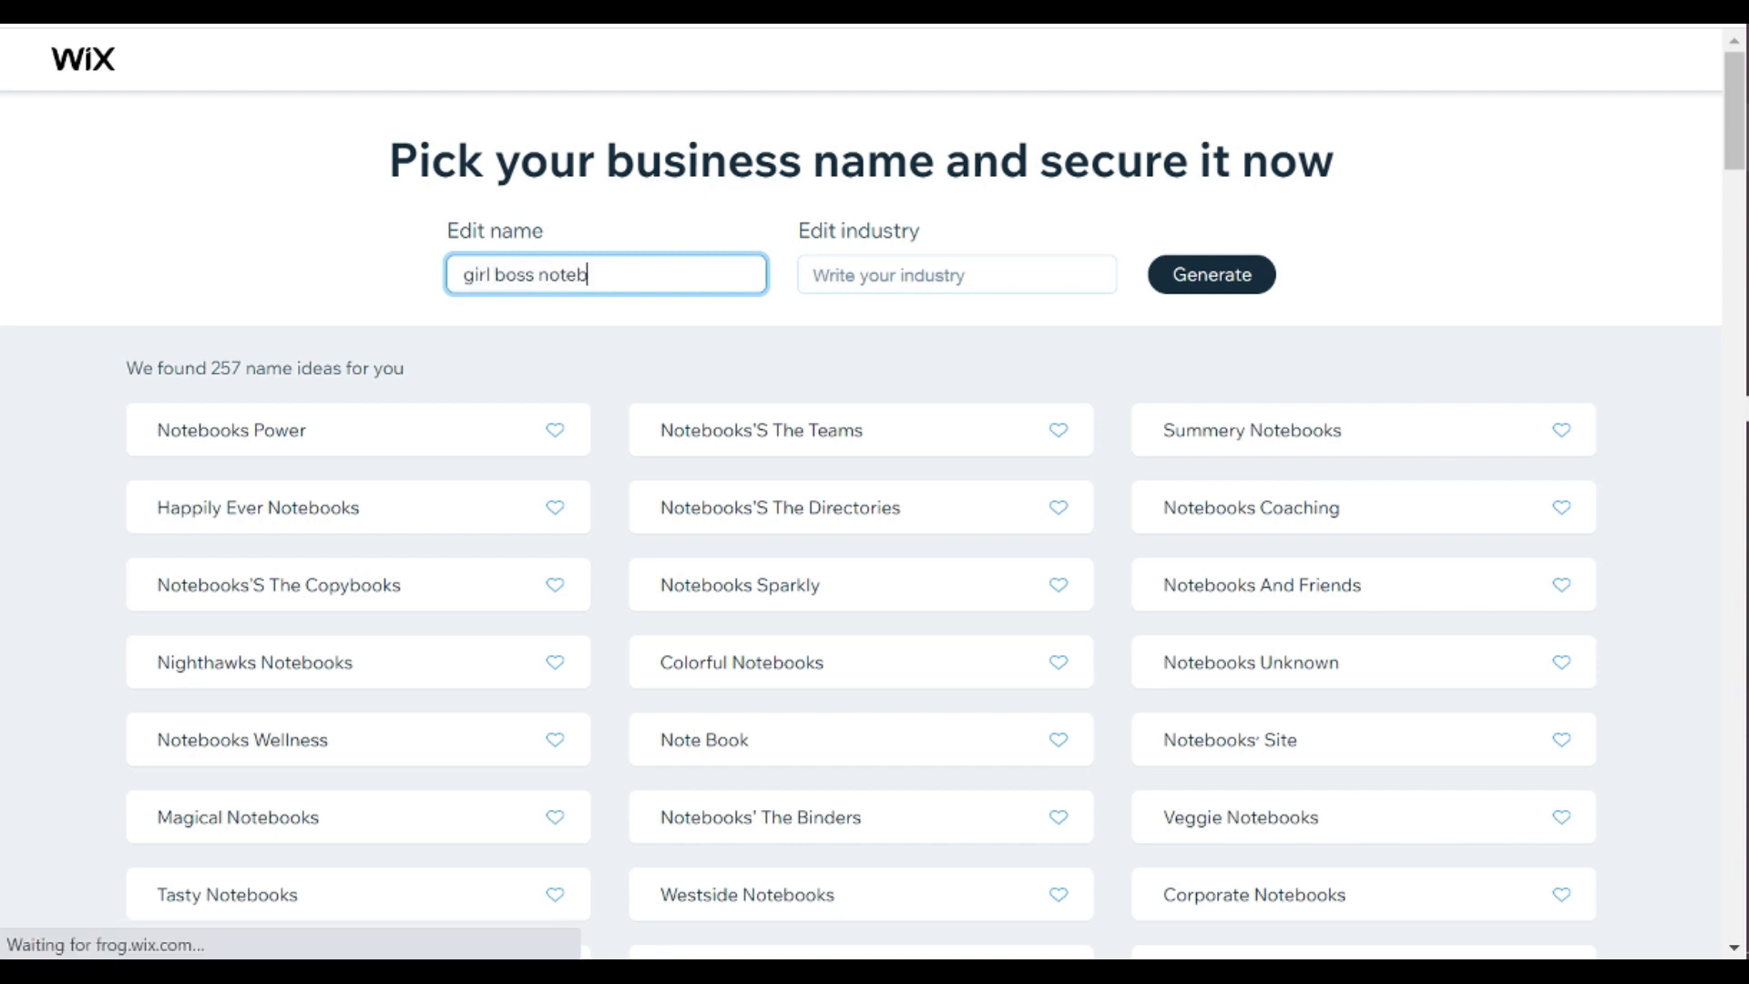
left_click(1213, 287)
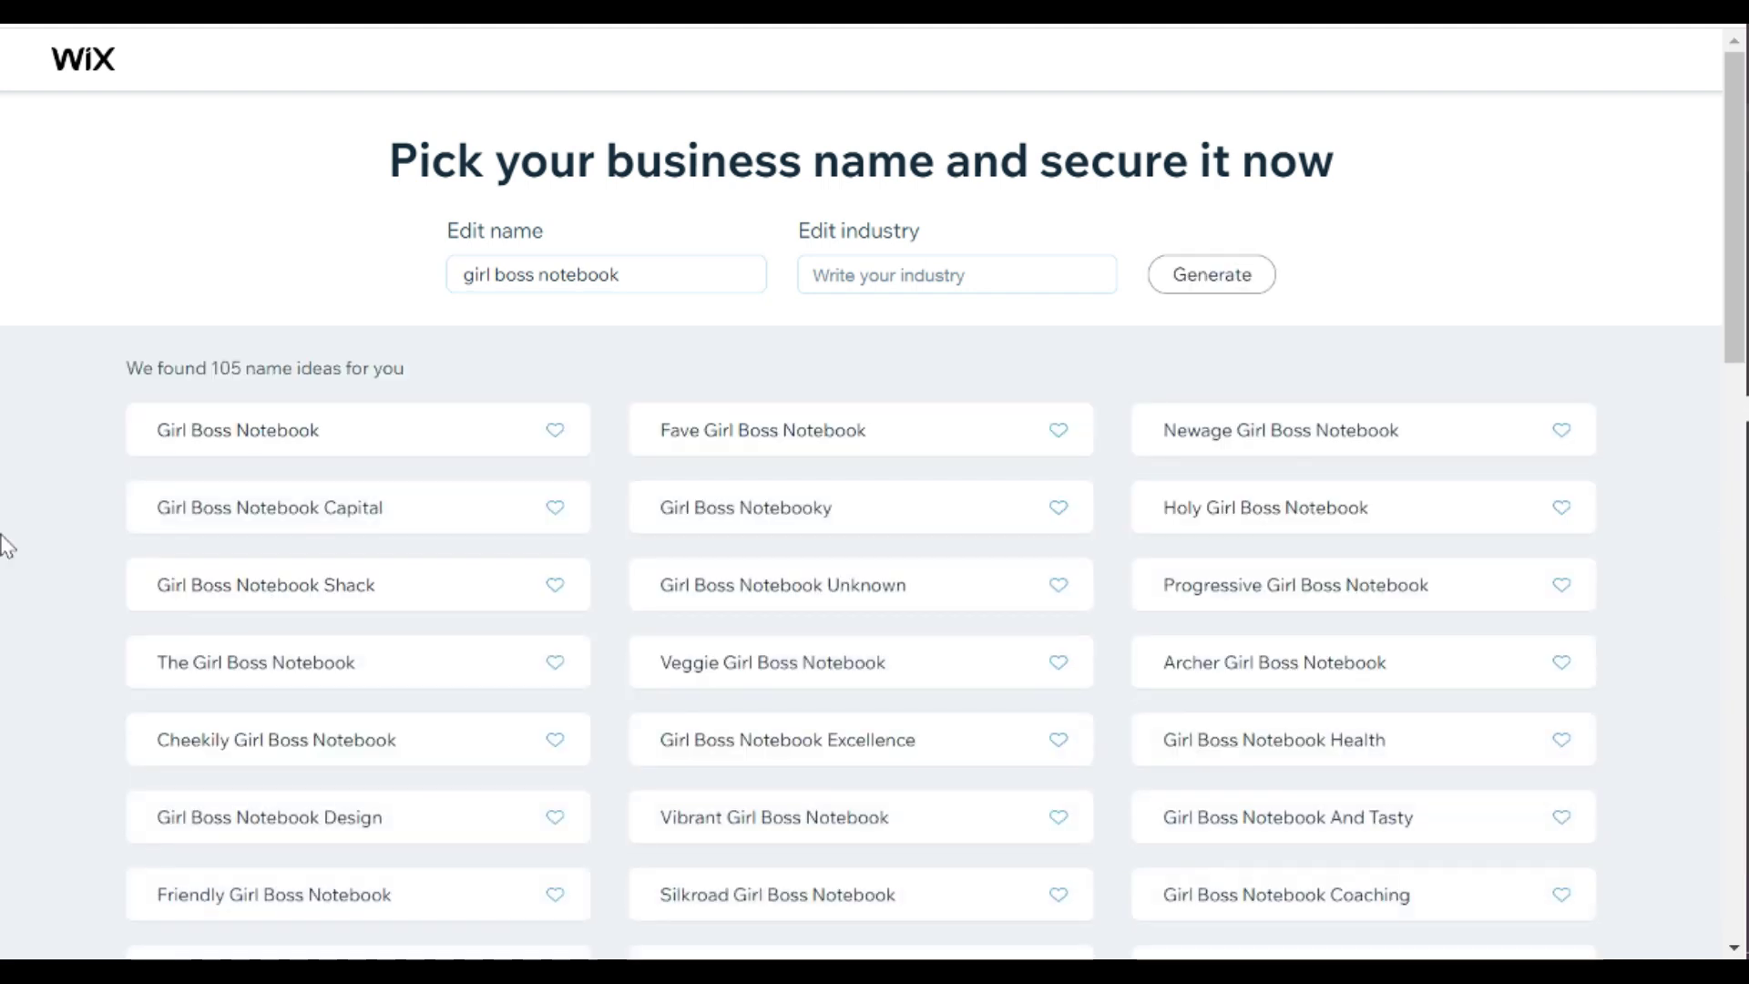
scroll(7, 547, "down", 4)
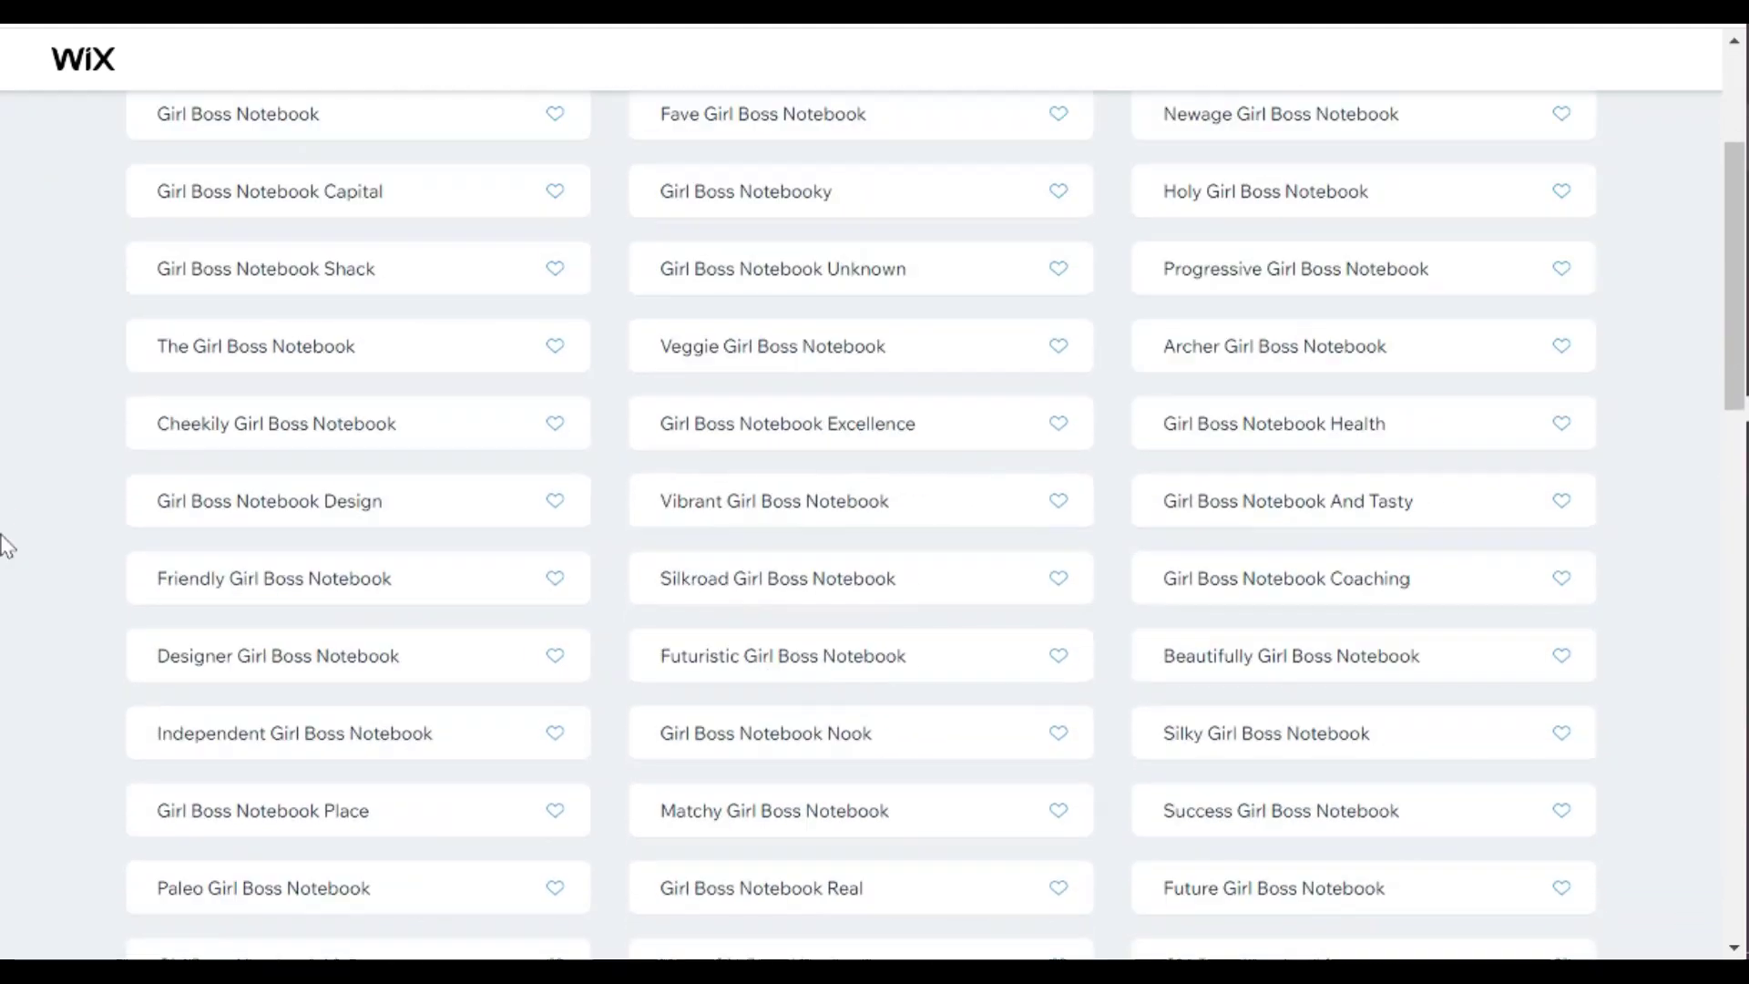
scroll(7, 546, "down", 5)
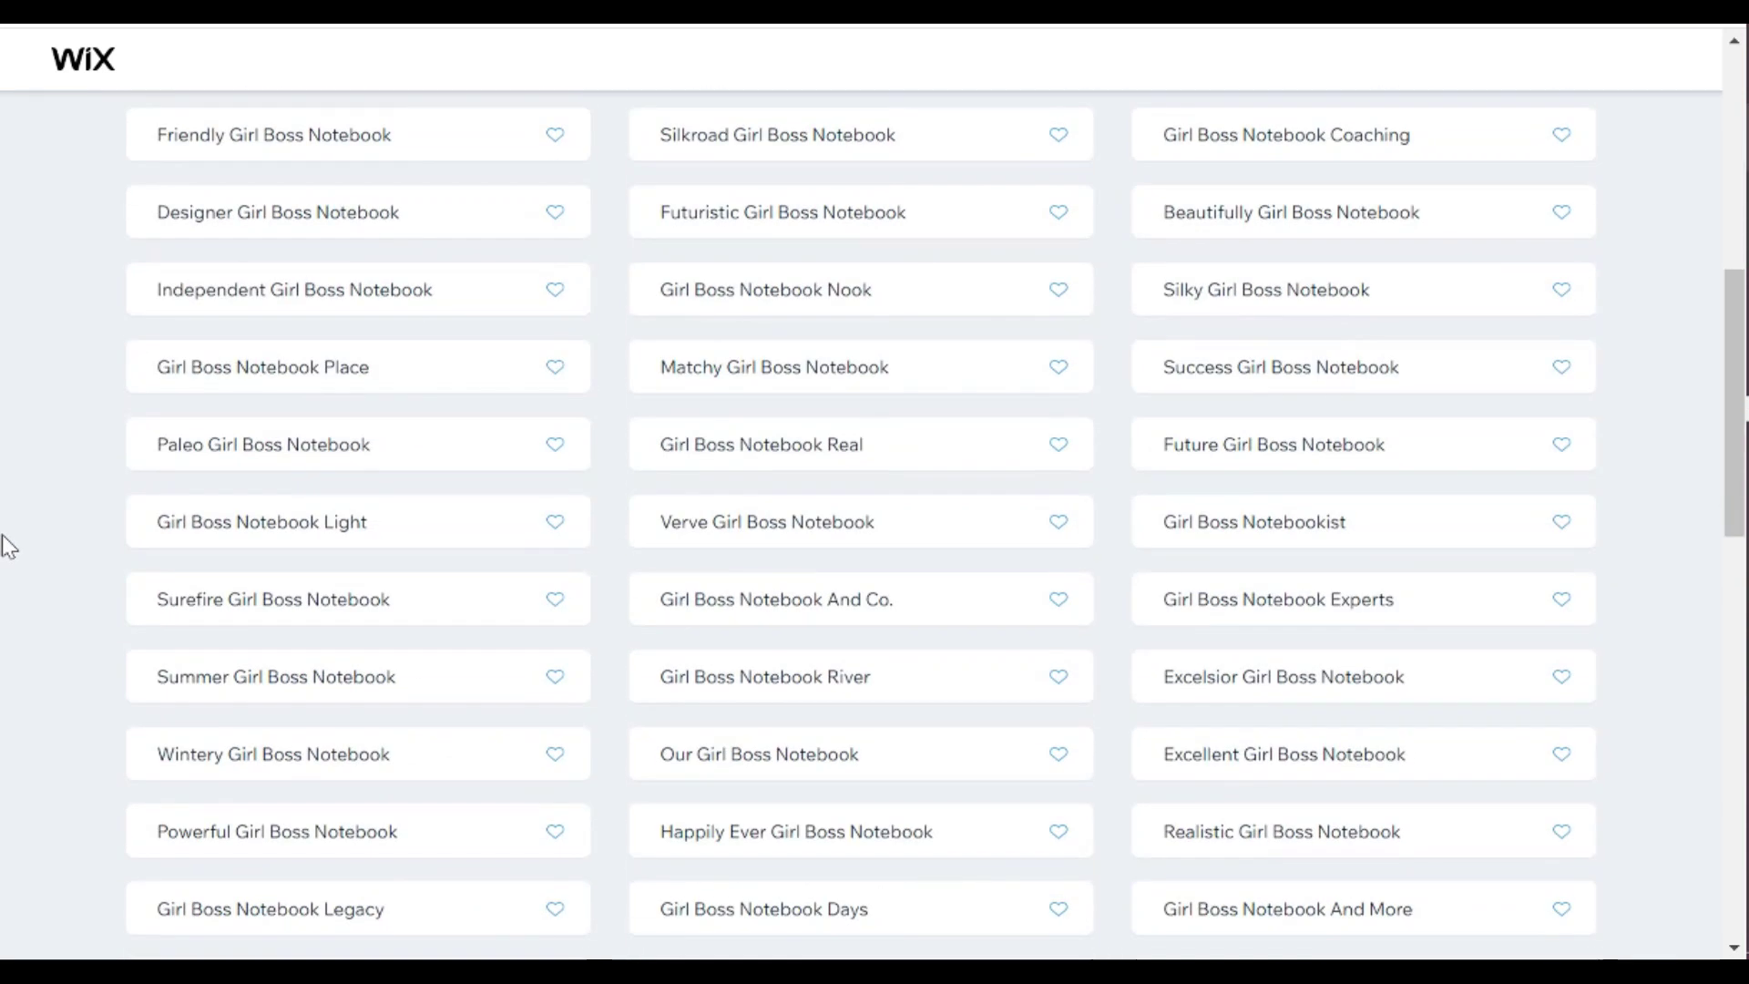
scroll(8, 547, "down", 10)
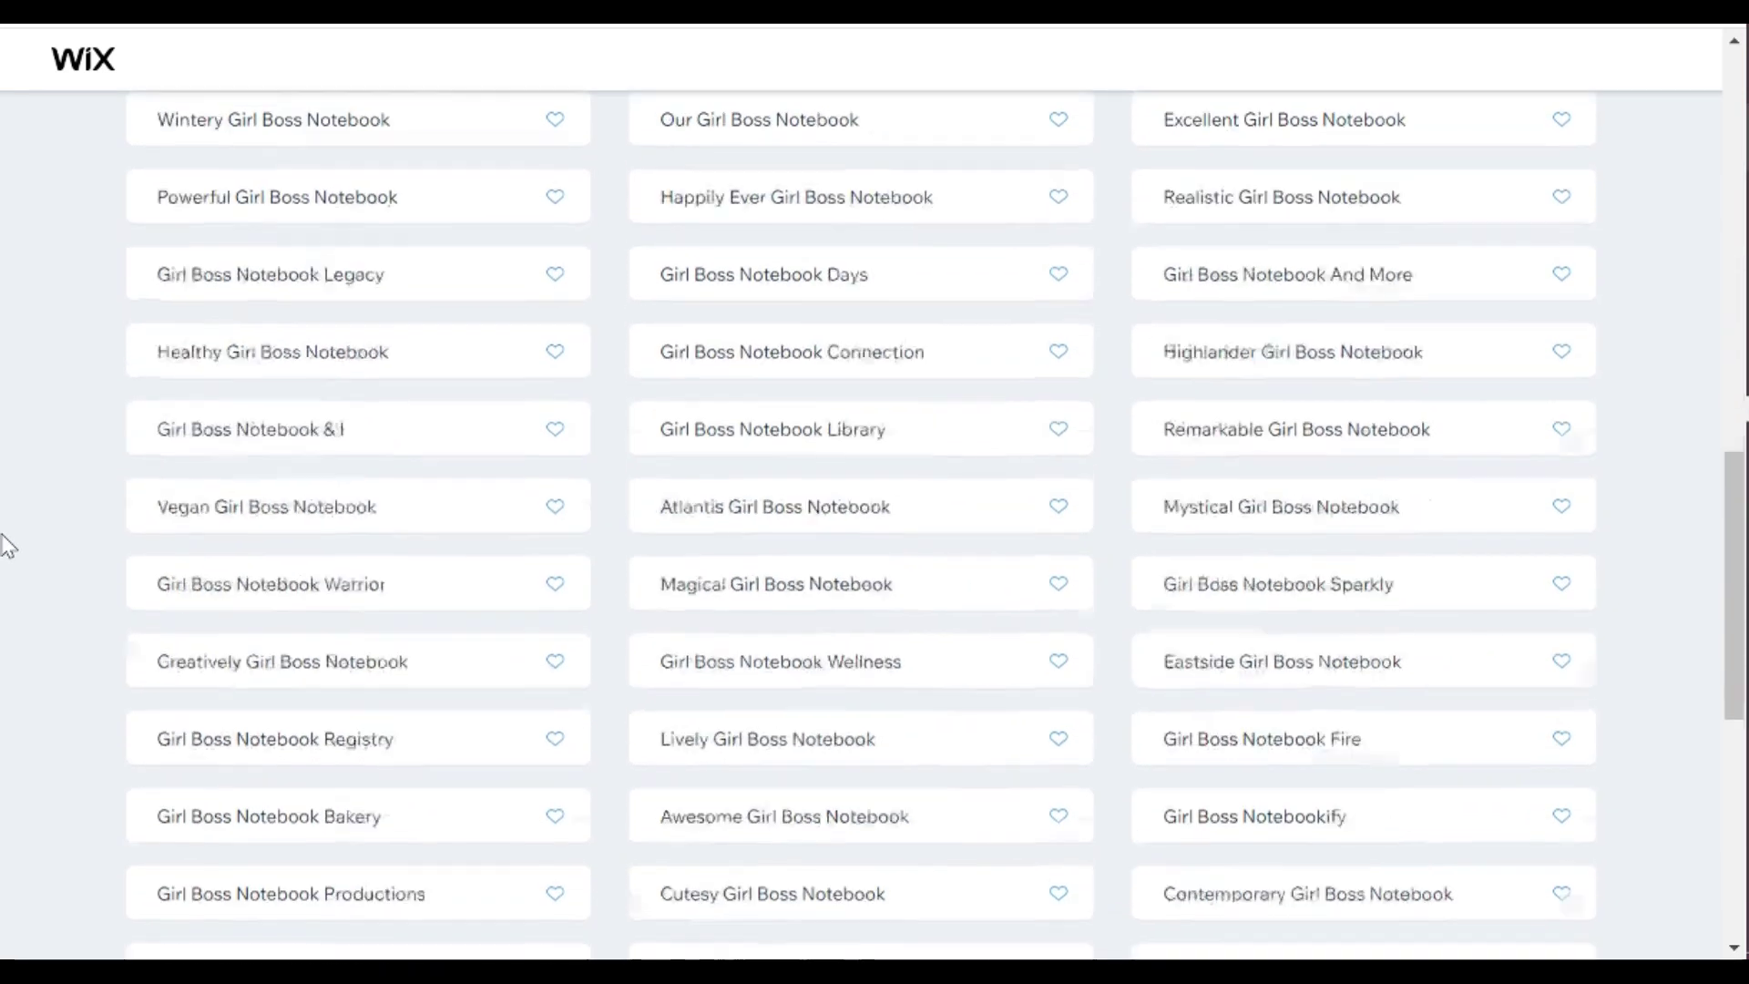
scroll(8, 545, "down", 5)
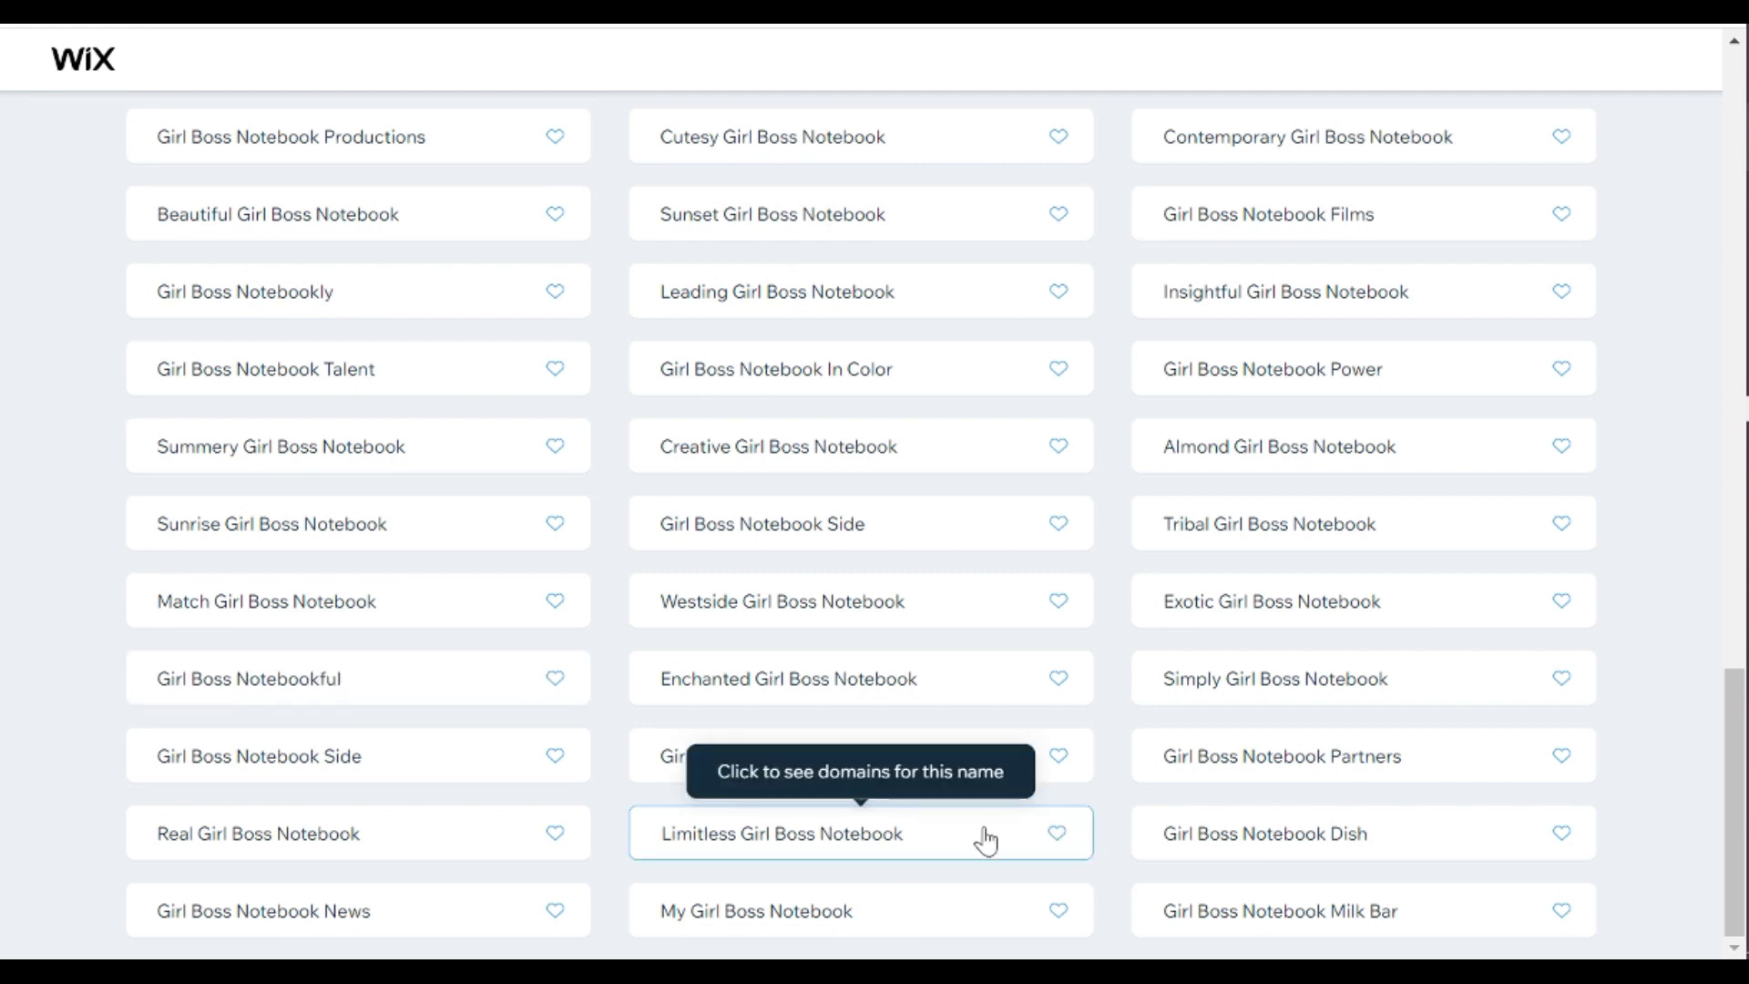
scroll(980, 835, "up", 20)
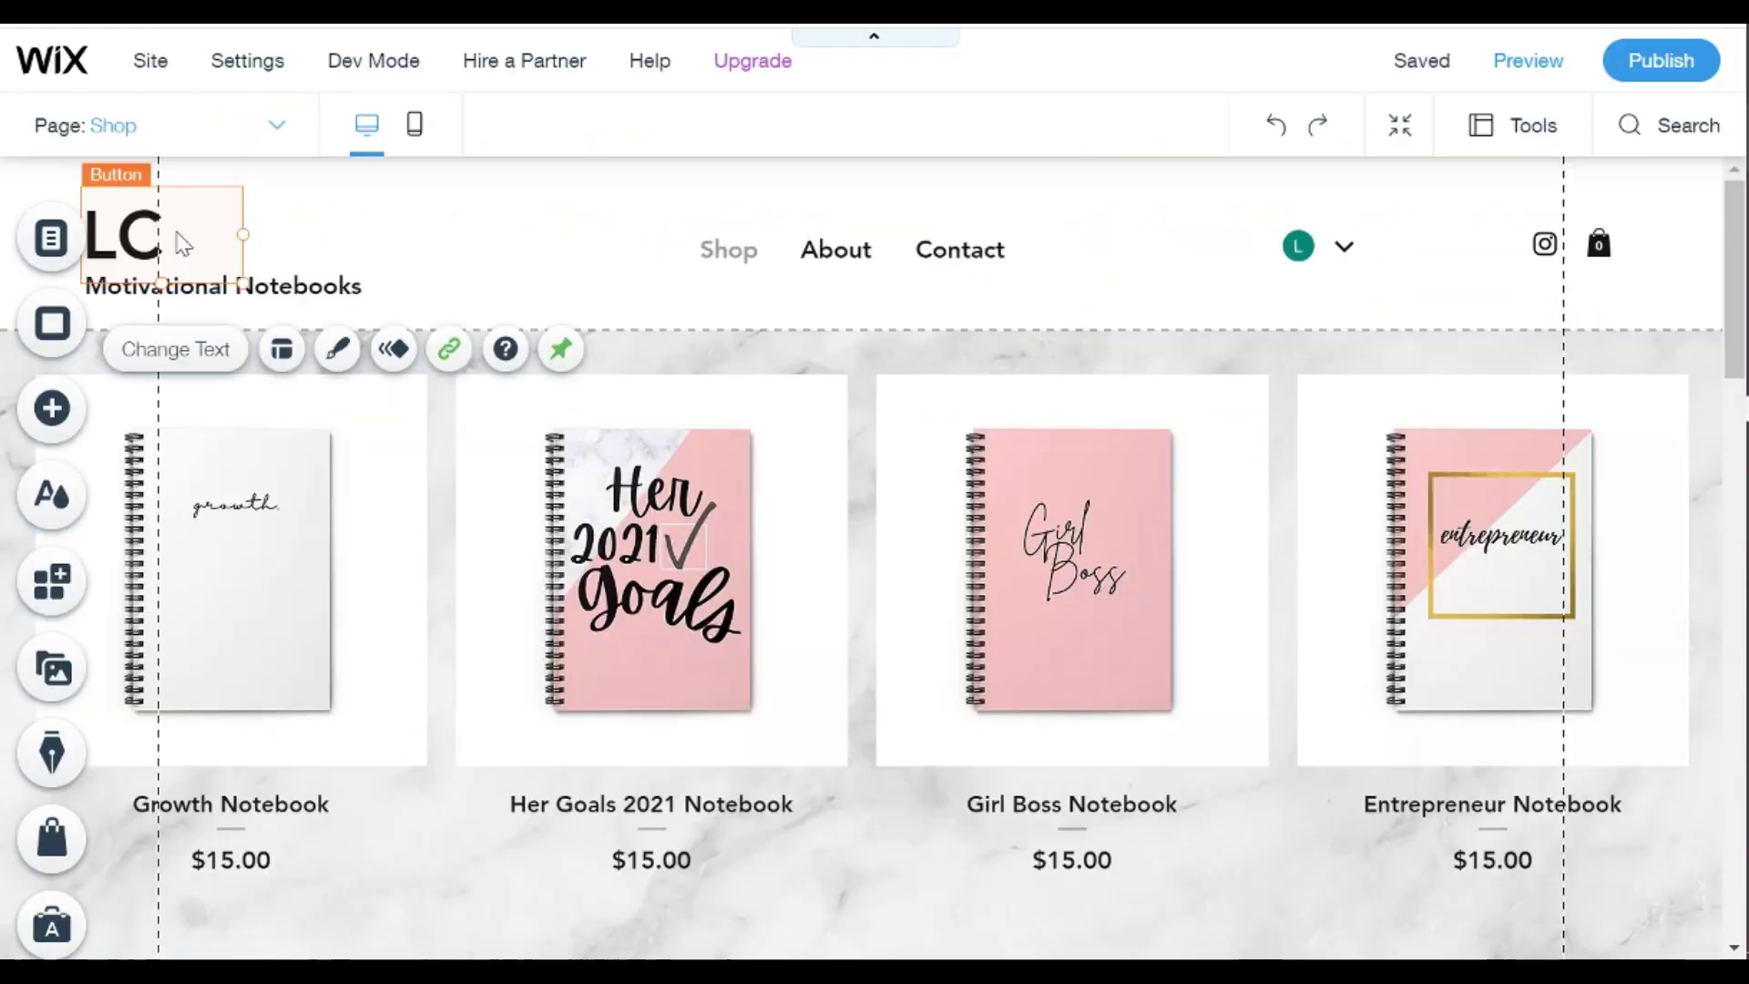
Step: Change the header logo text from LC to 'Nook'
double_click(182, 244)
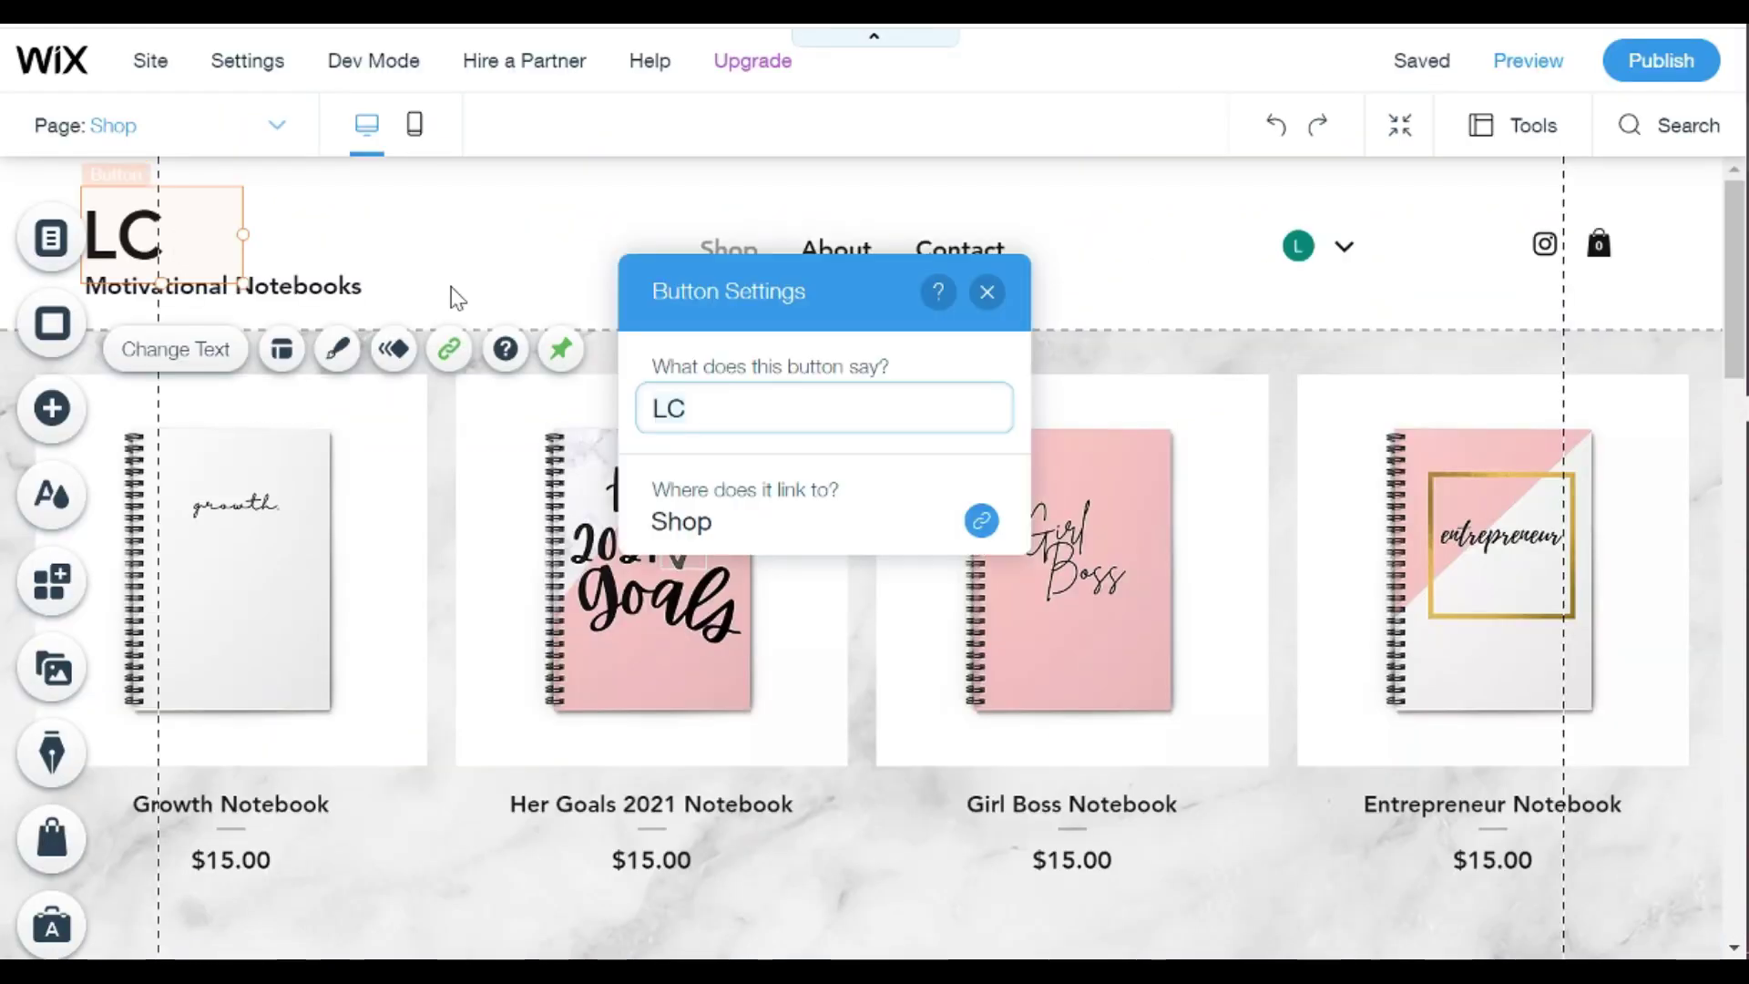
left_click_drag(610, 412, 638, 421)
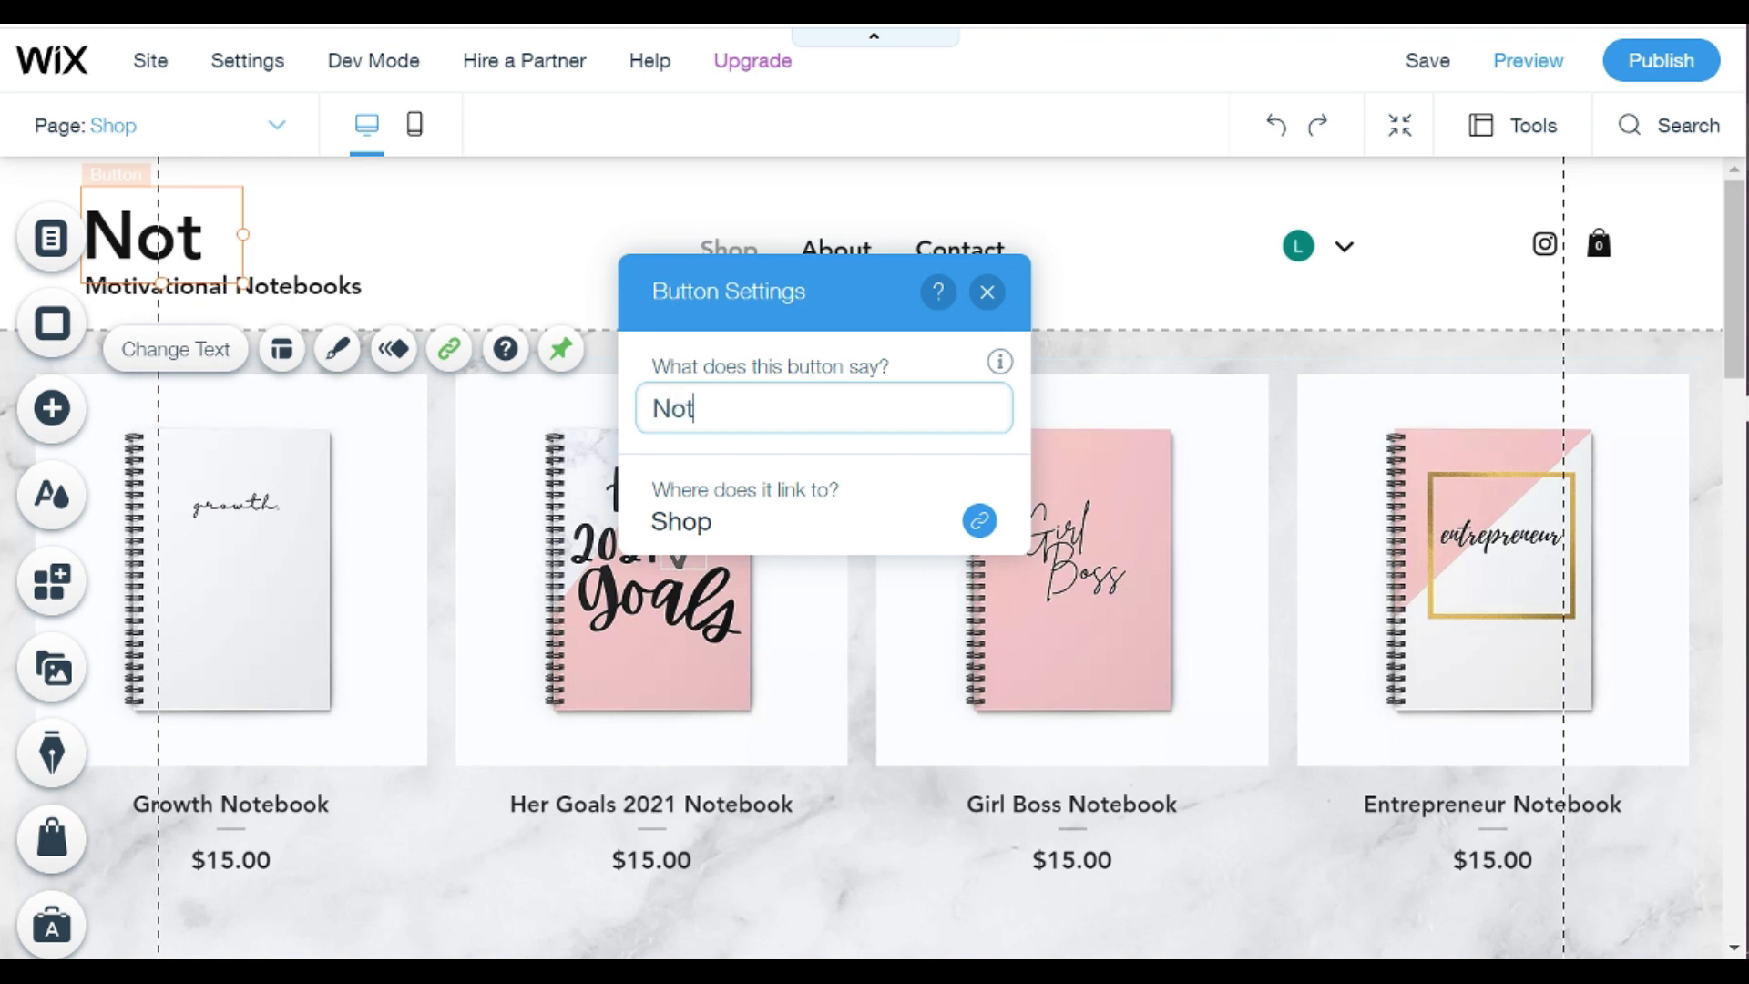
type("Note")
key("BackSpace")
key("BackSpace")
key("BackSpace")
key("BackSpace")
type("Nook")
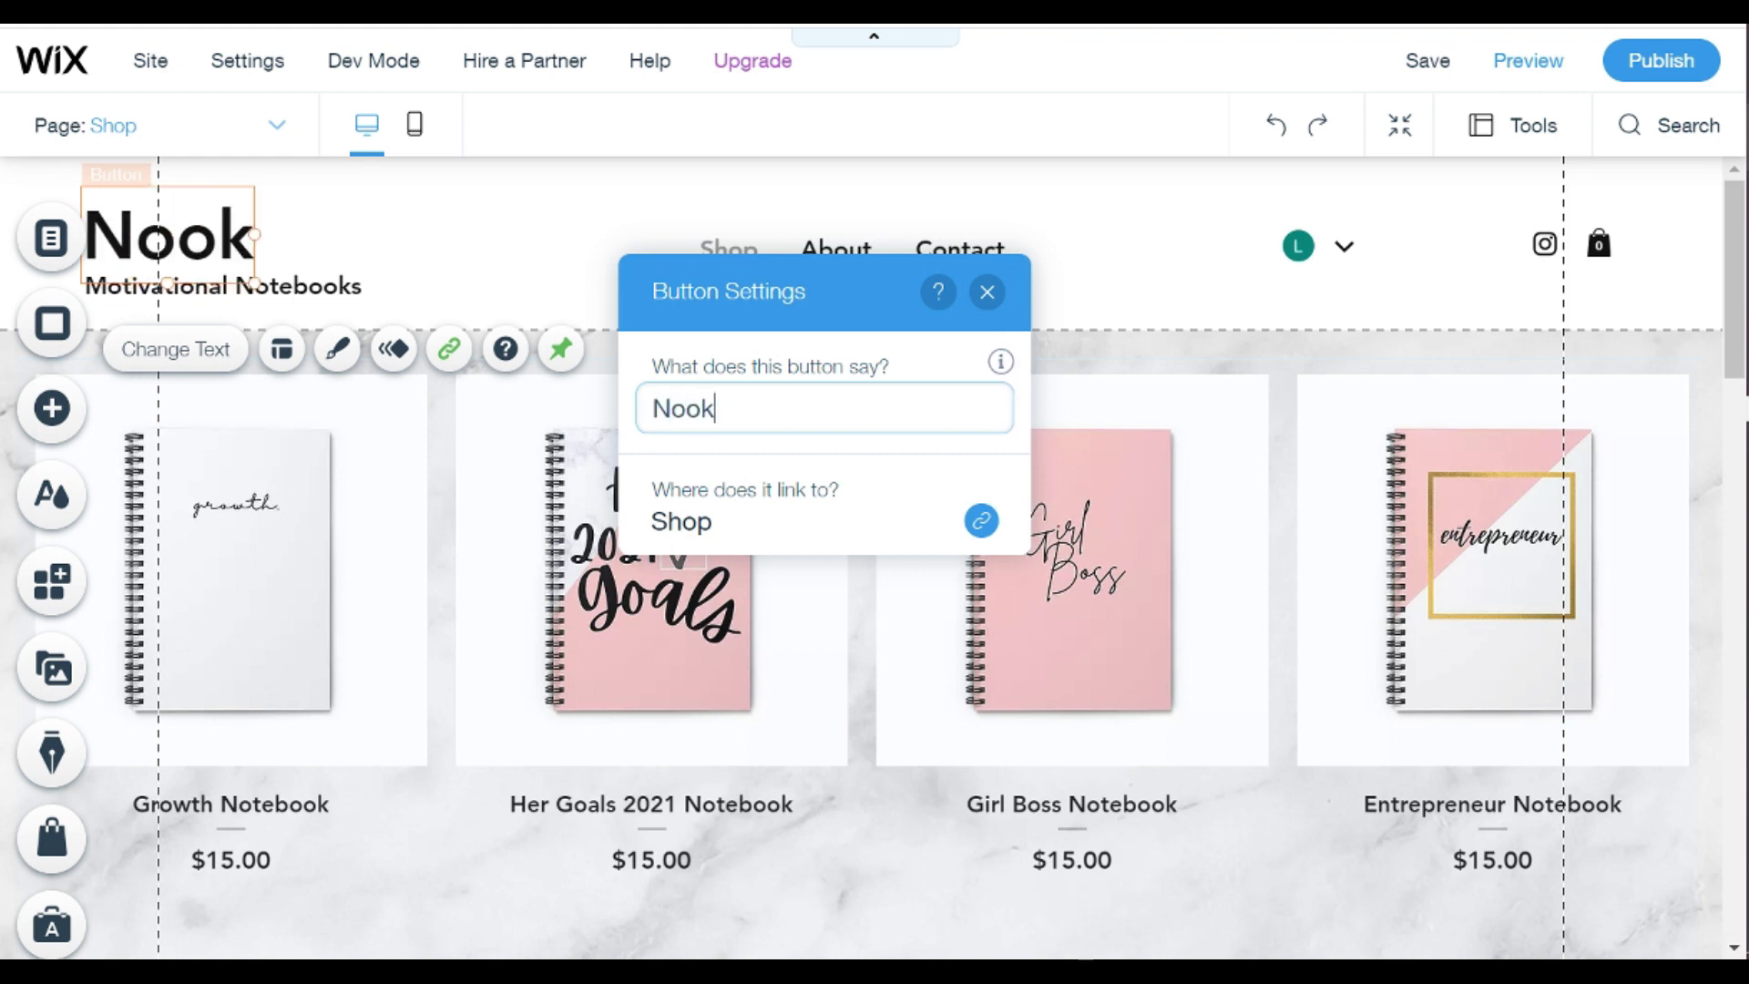
Step: Replace the 'Motivational Notebooks' line under the logo with 'Notebook Nook'
left_click(335, 301)
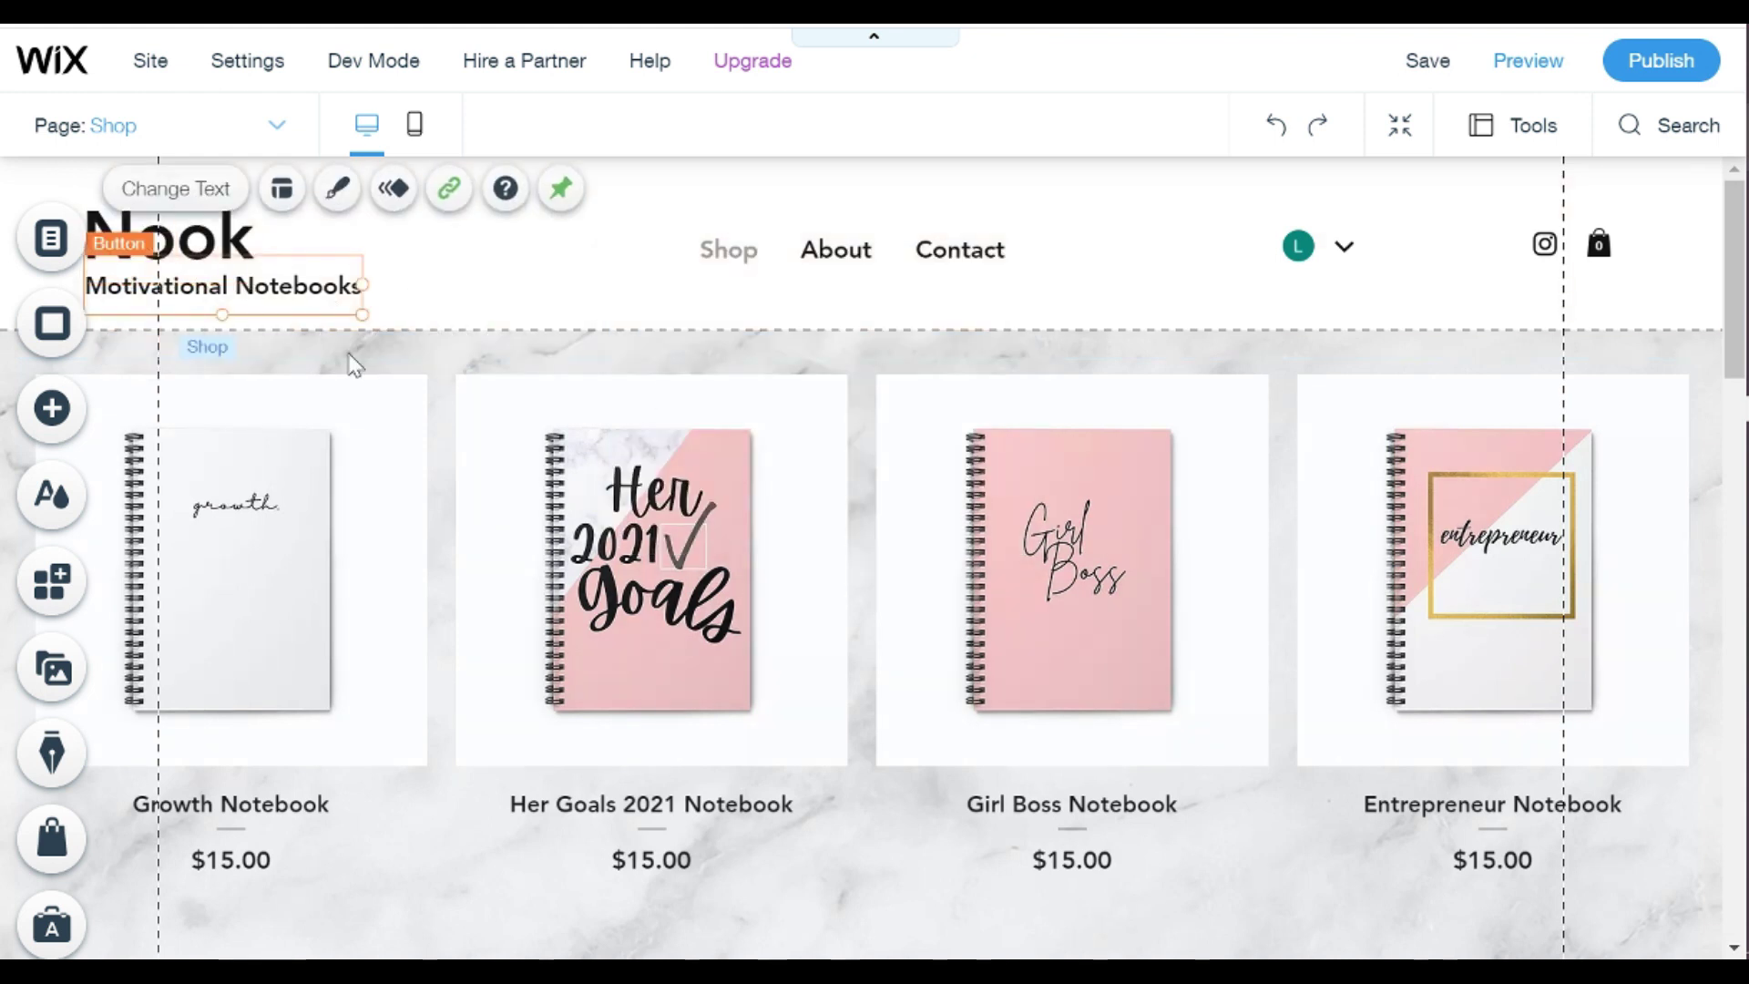
left_click(176, 188)
key("BackSpace")
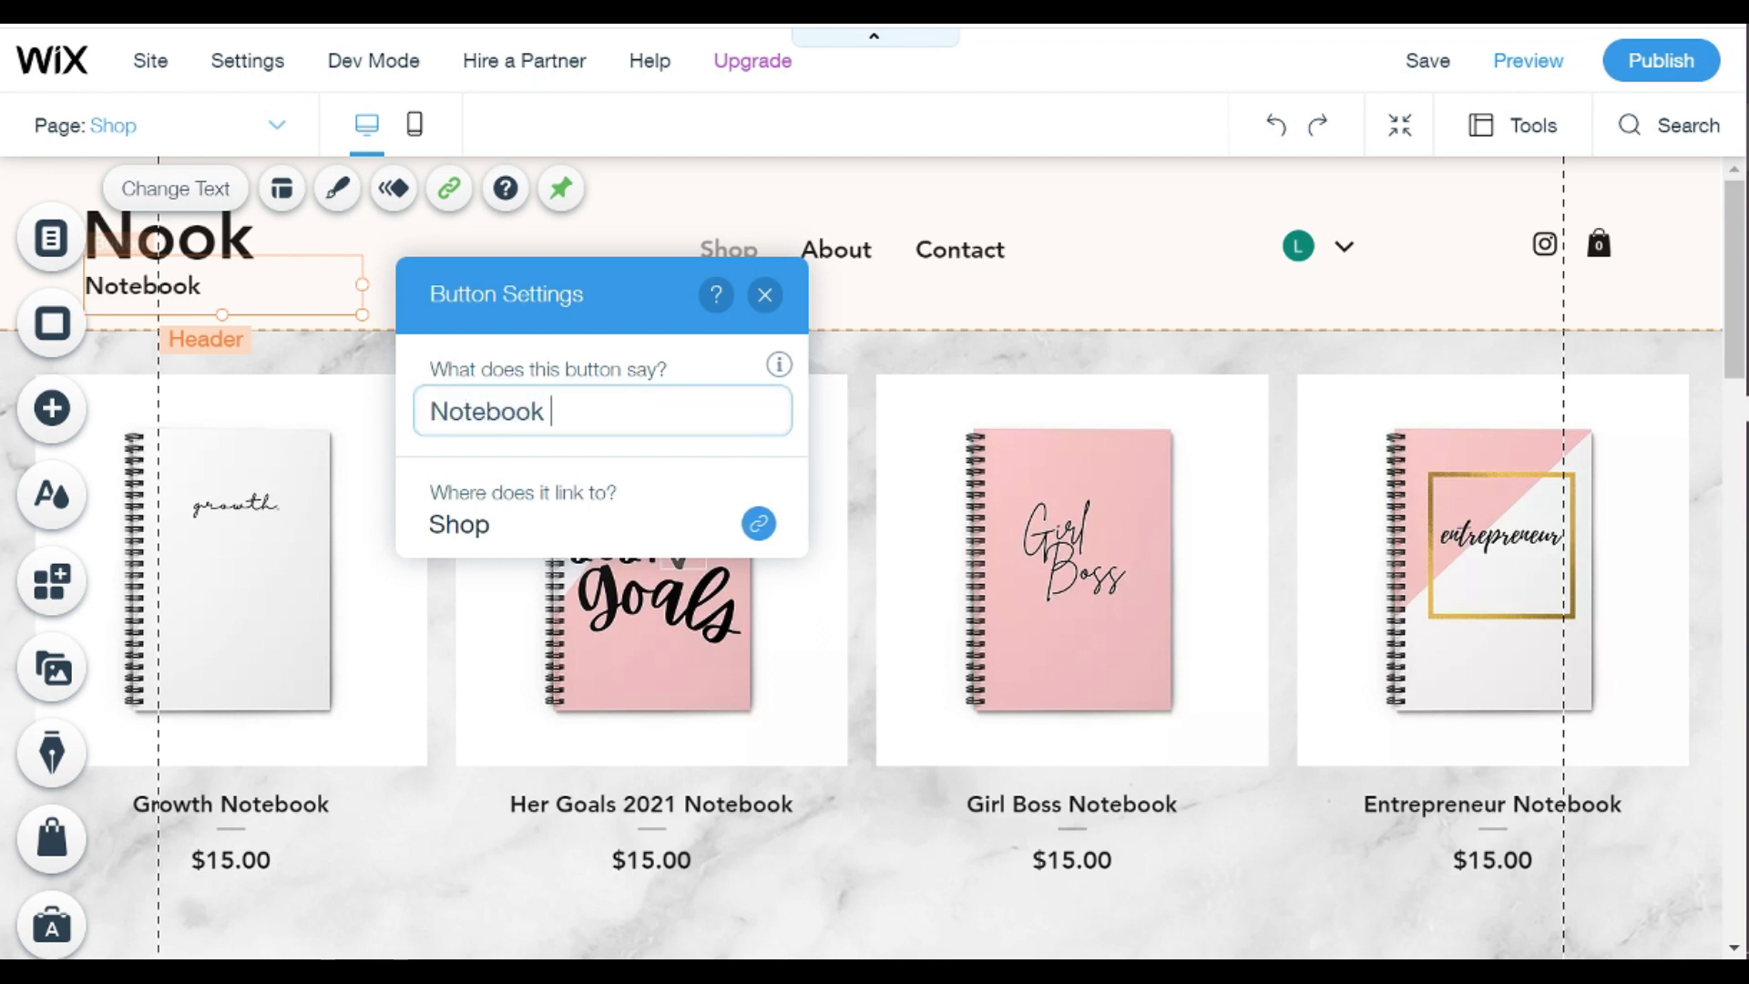
type("Notebook Nook")
left_click(764, 294)
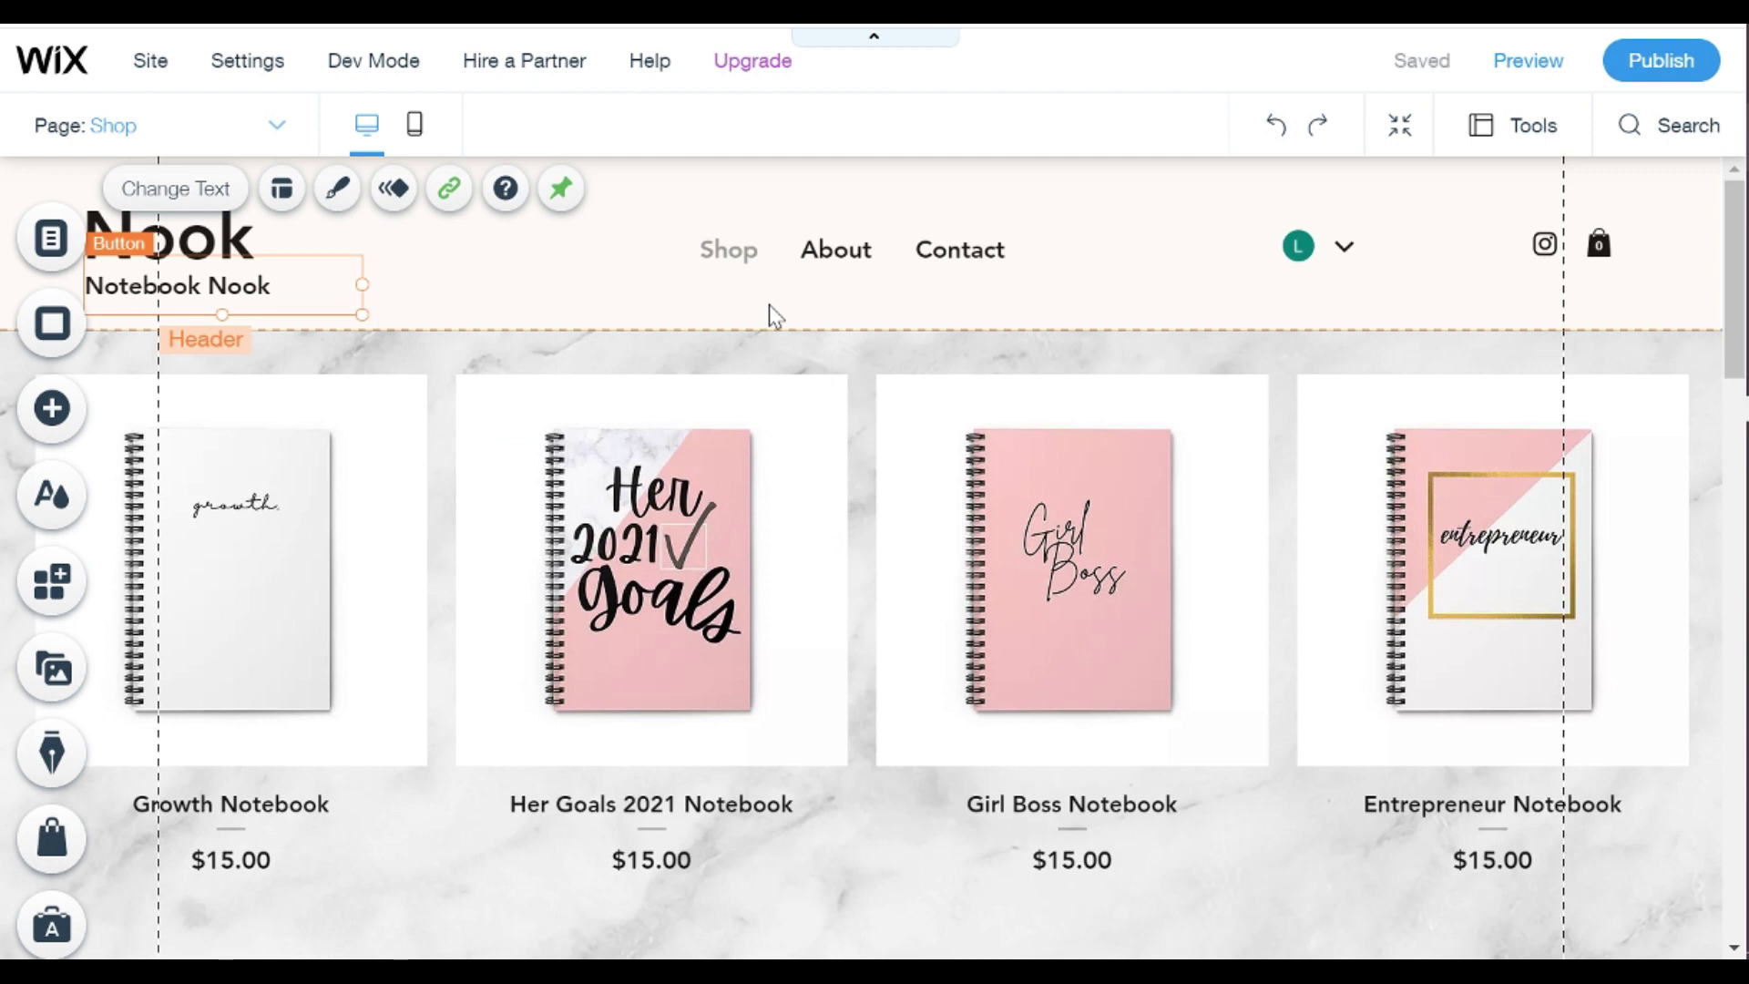
left_click(858, 364)
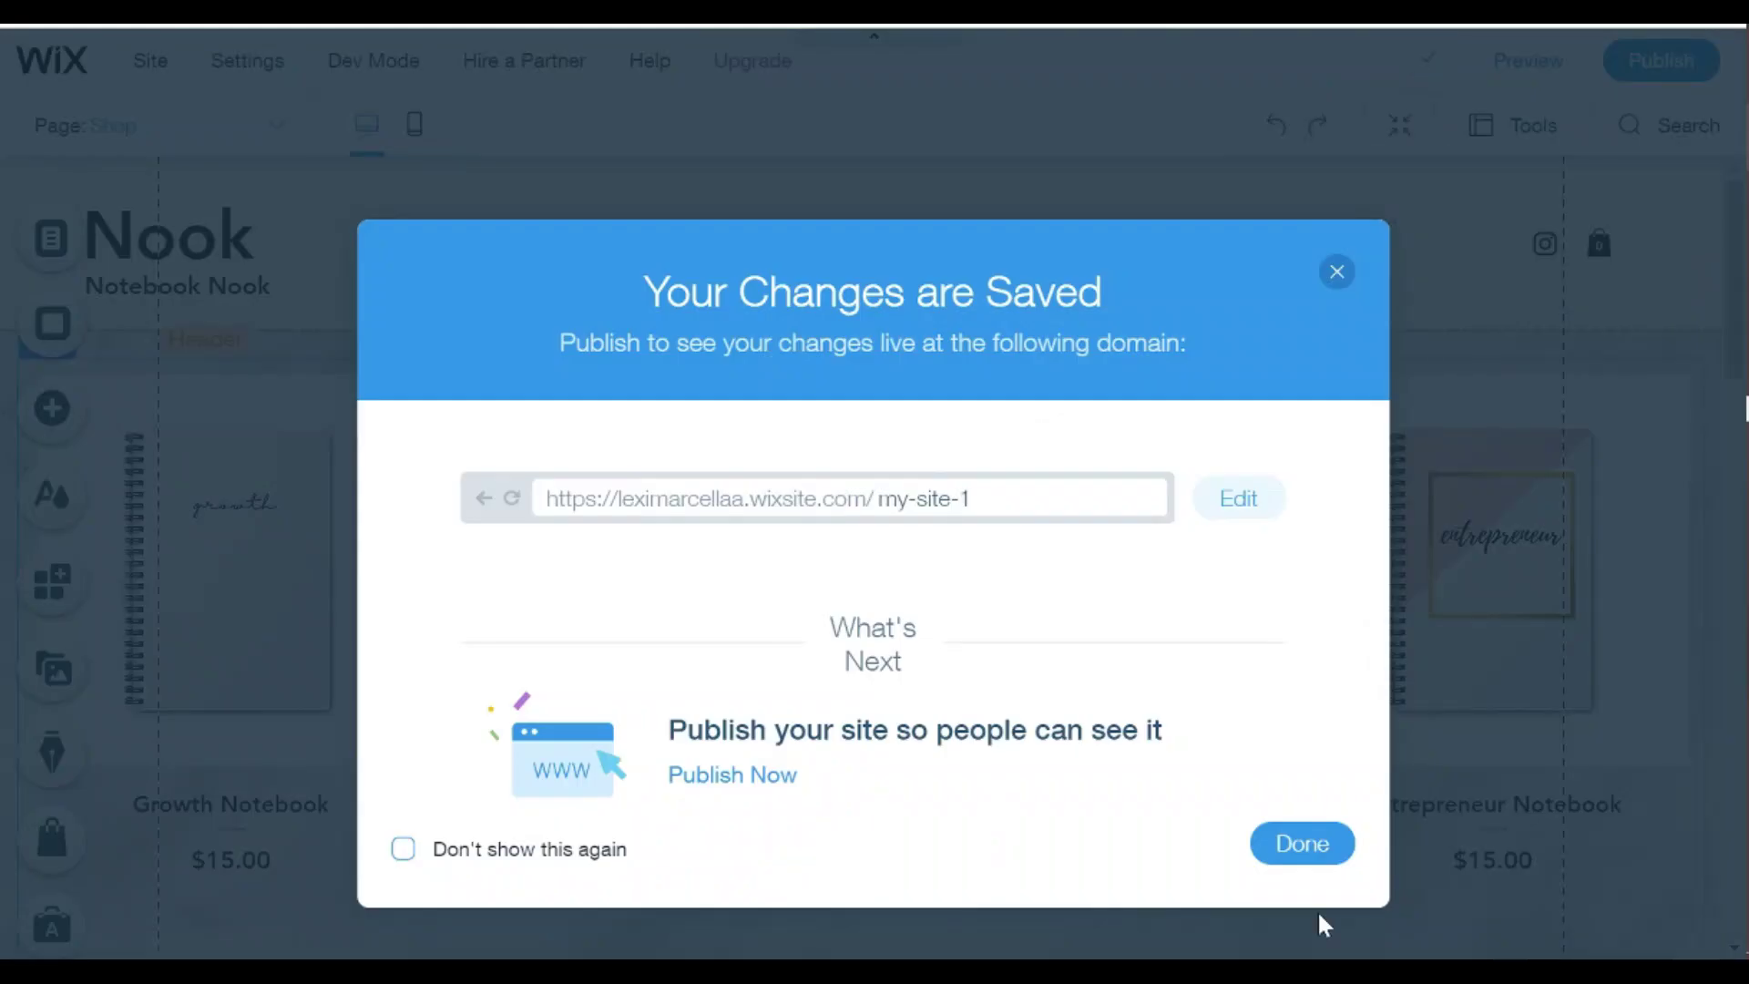
Step: Buy the available domain 'thenotebooknook' through Settings > Connect Domain
left_click(1311, 852)
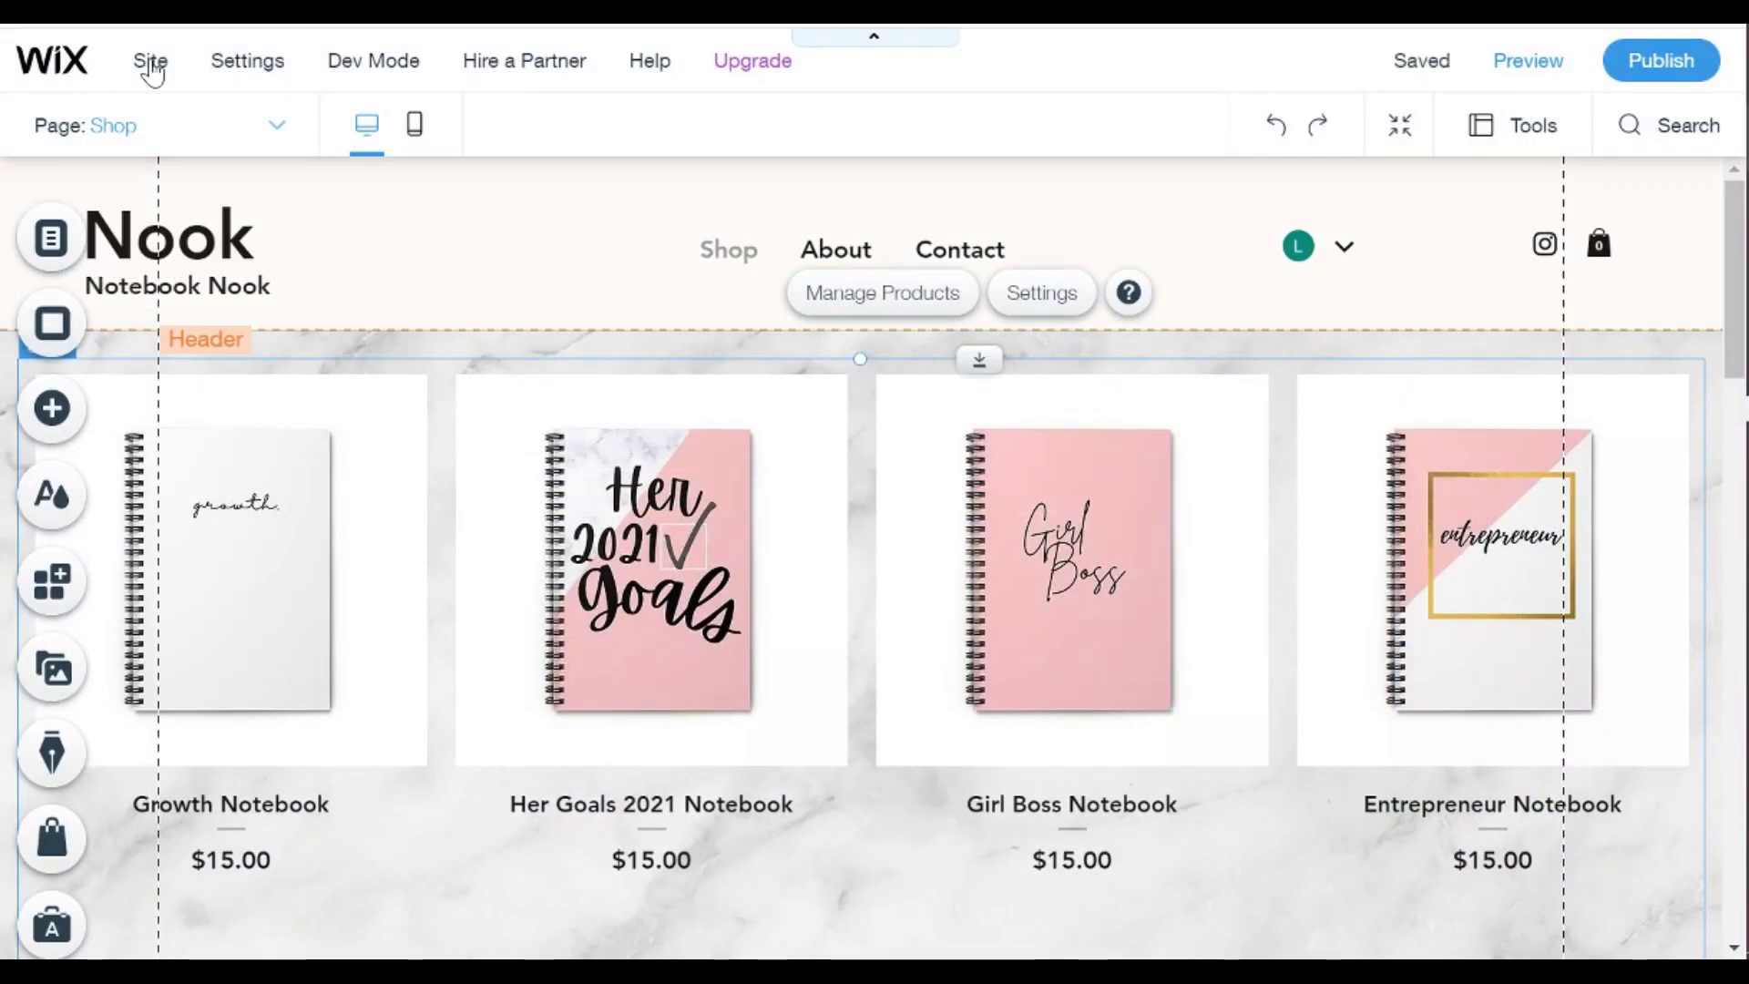
mouse_move(152, 71)
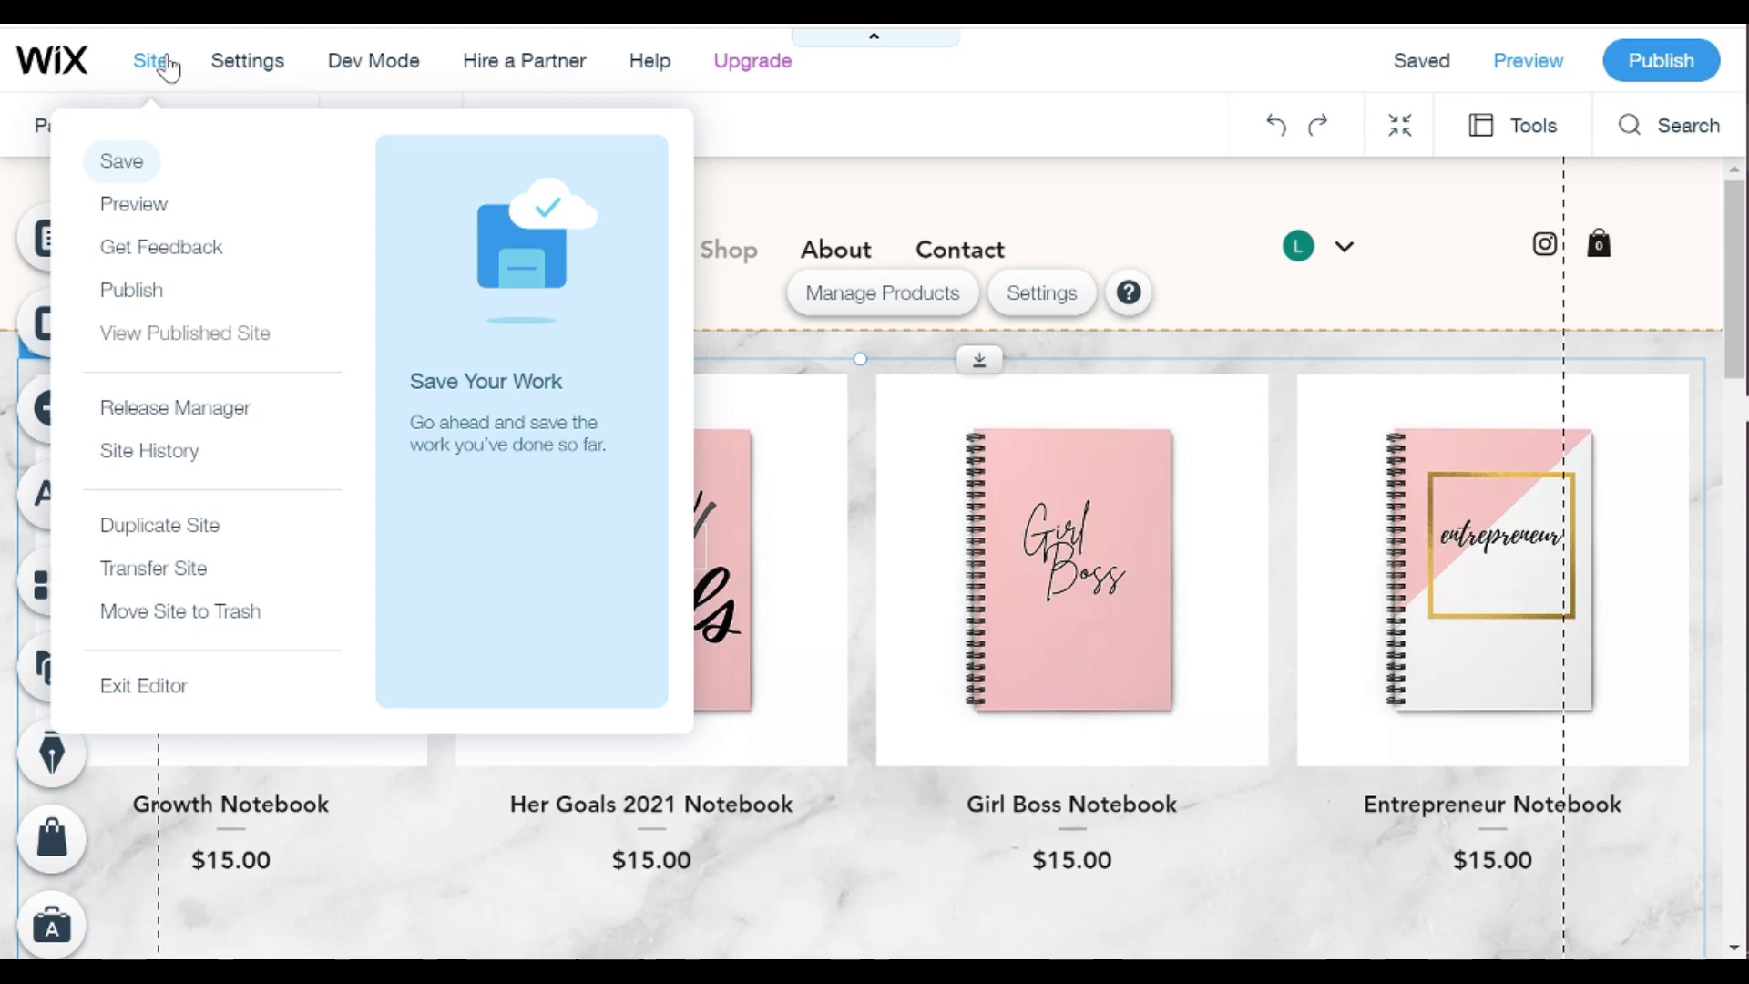
mouse_move(217, 68)
left_click(241, 171)
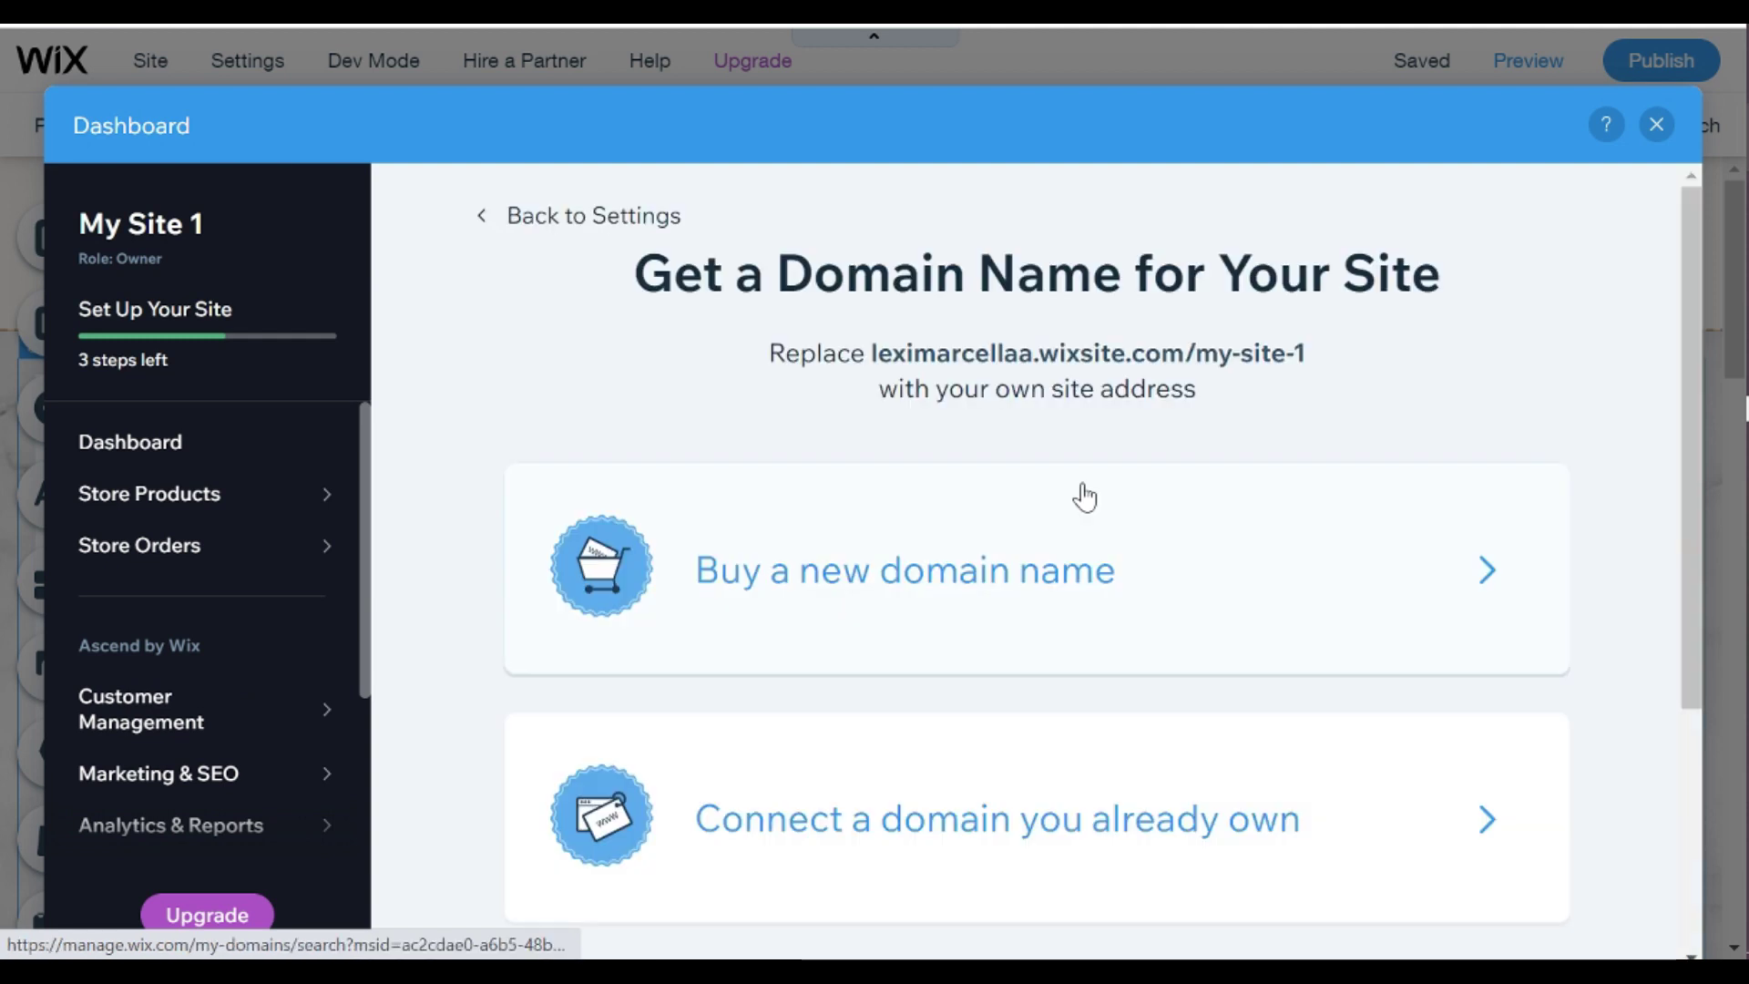
scroll(1083, 497, "down", 2)
scroll(1091, 546, "up", 2)
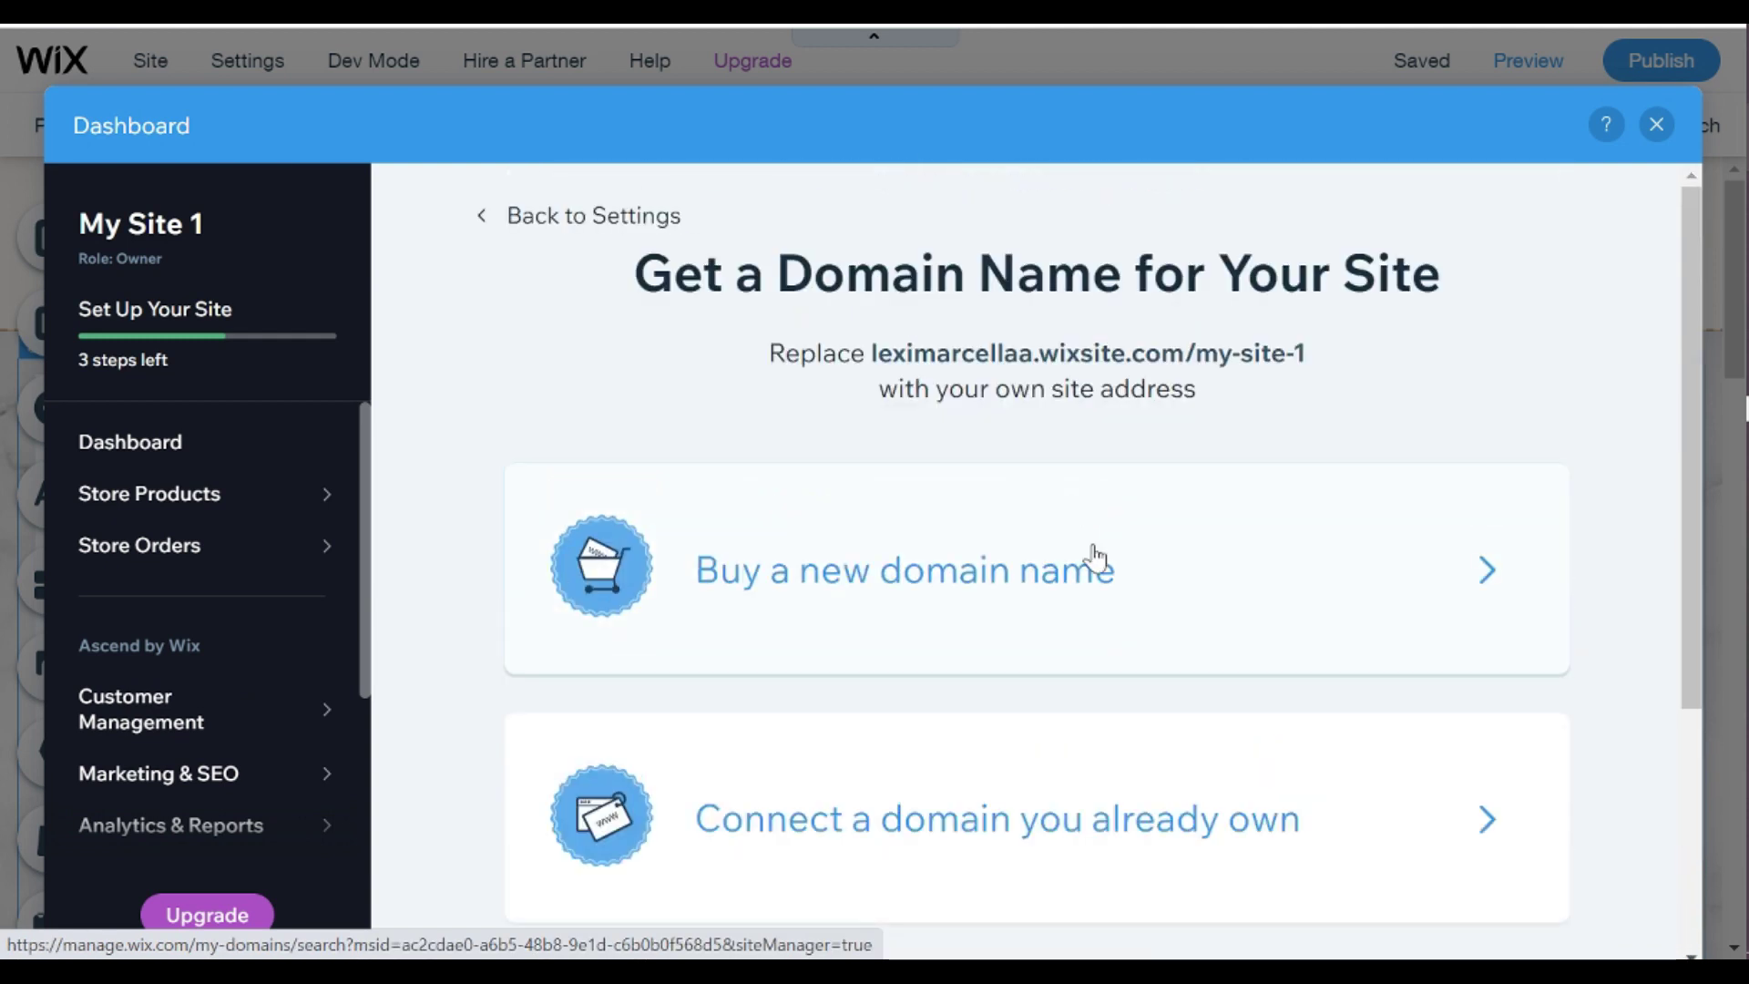
left_click(1093, 556)
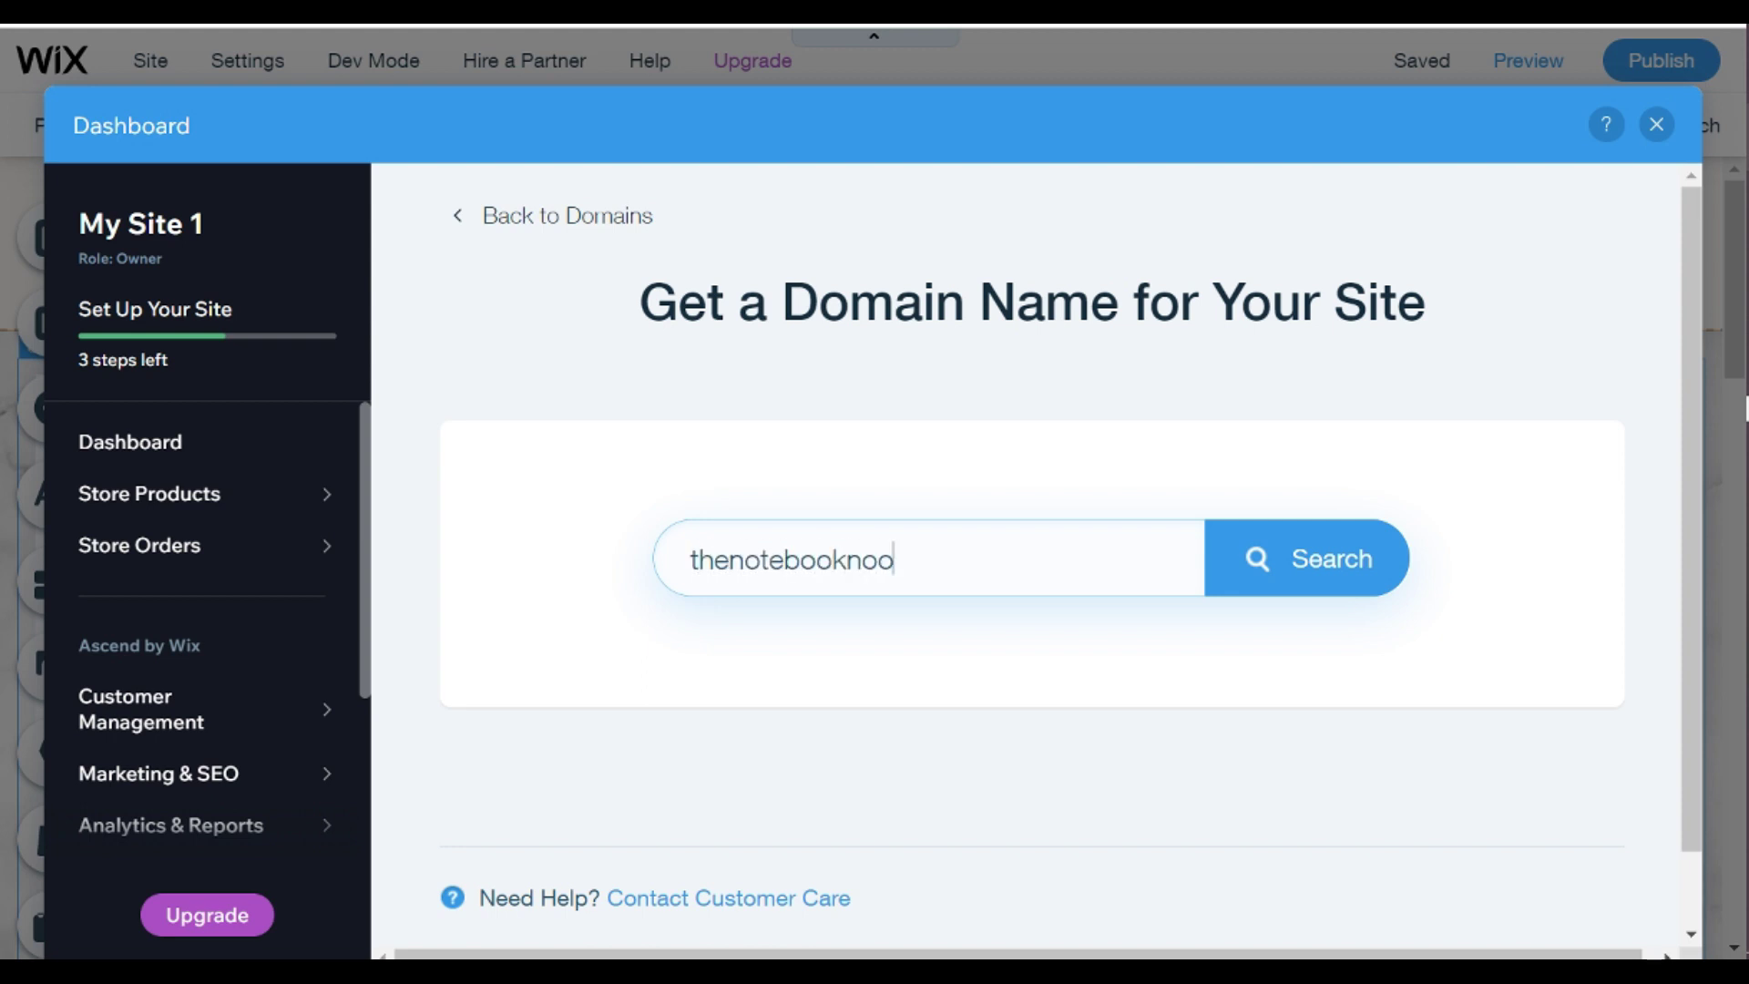
left_click(1349, 577)
left_click(1339, 561)
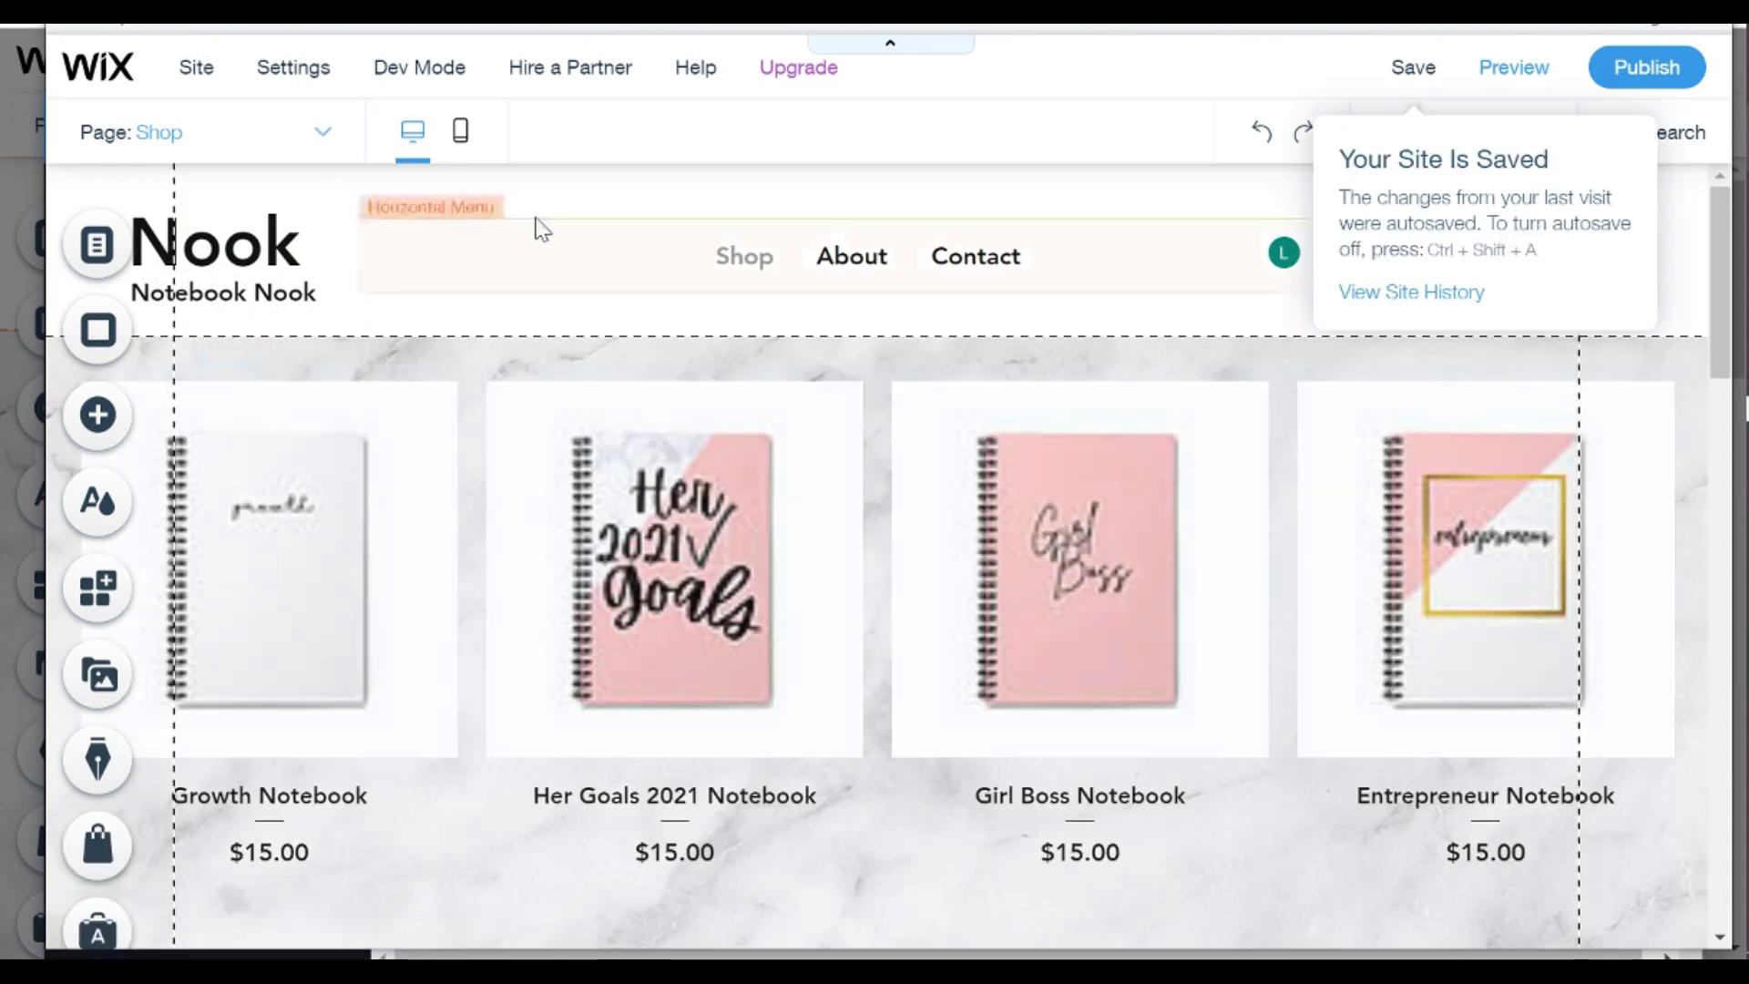
left_click(1618, 73)
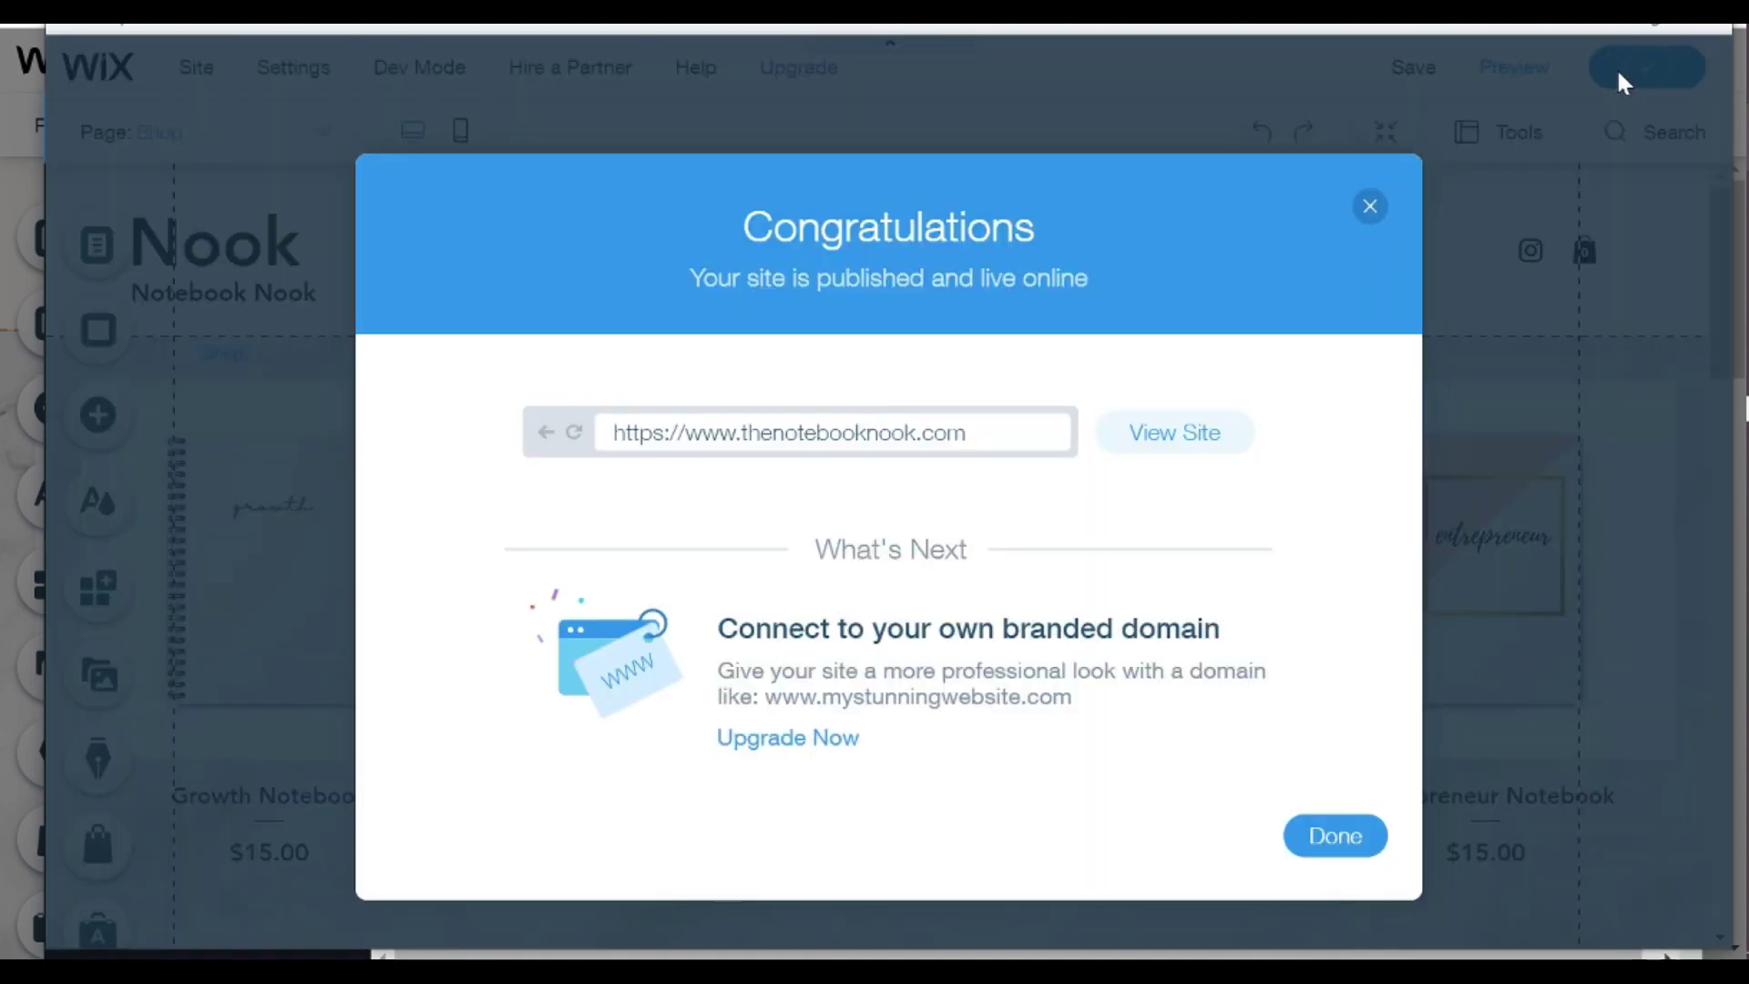
left_click(1346, 838)
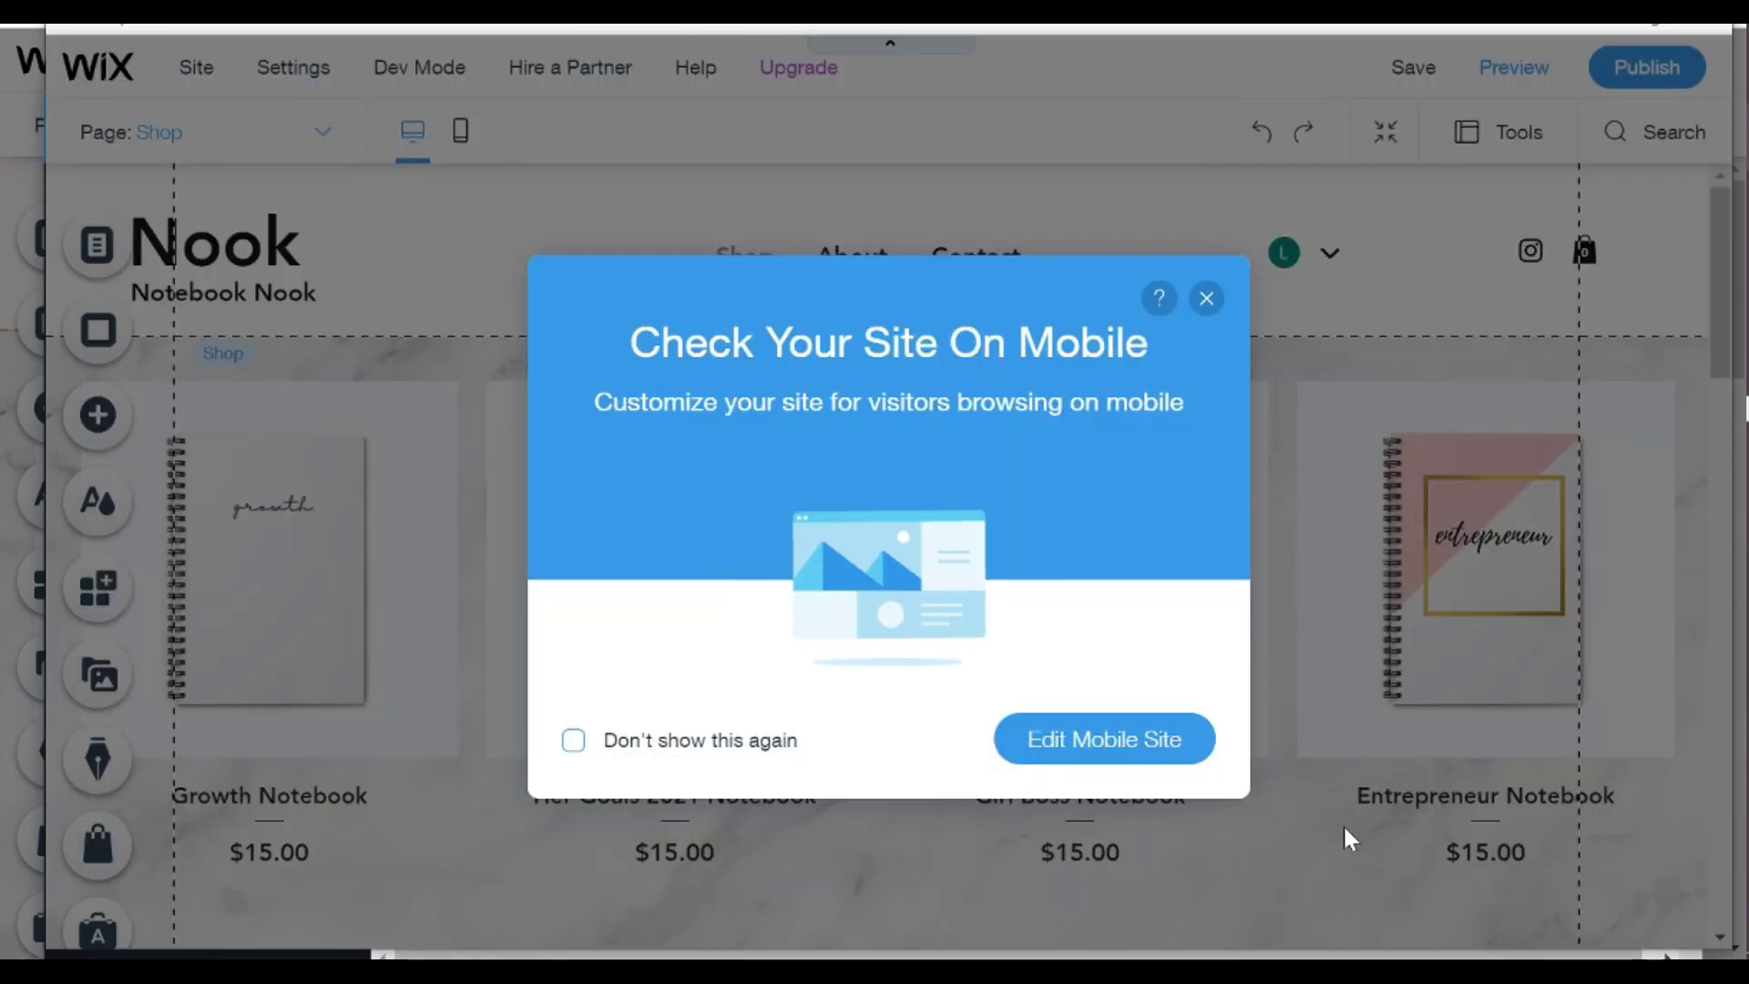
left_click(1174, 756)
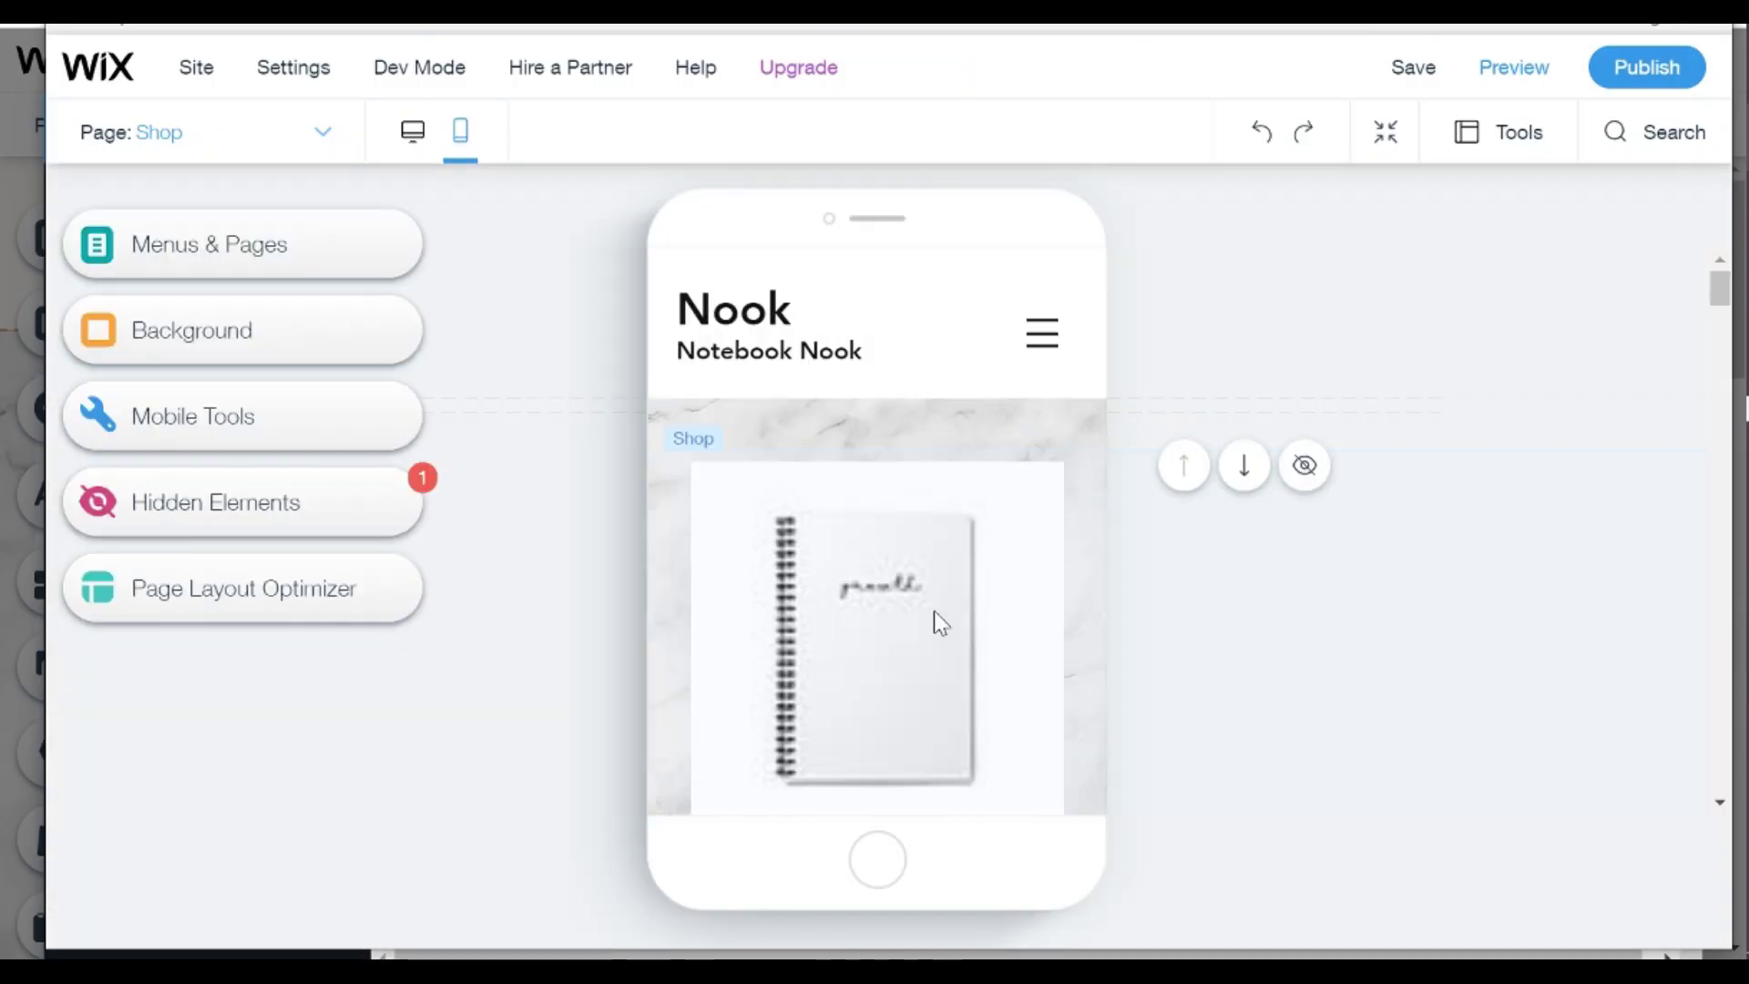
scroll(934, 610, "down", 10)
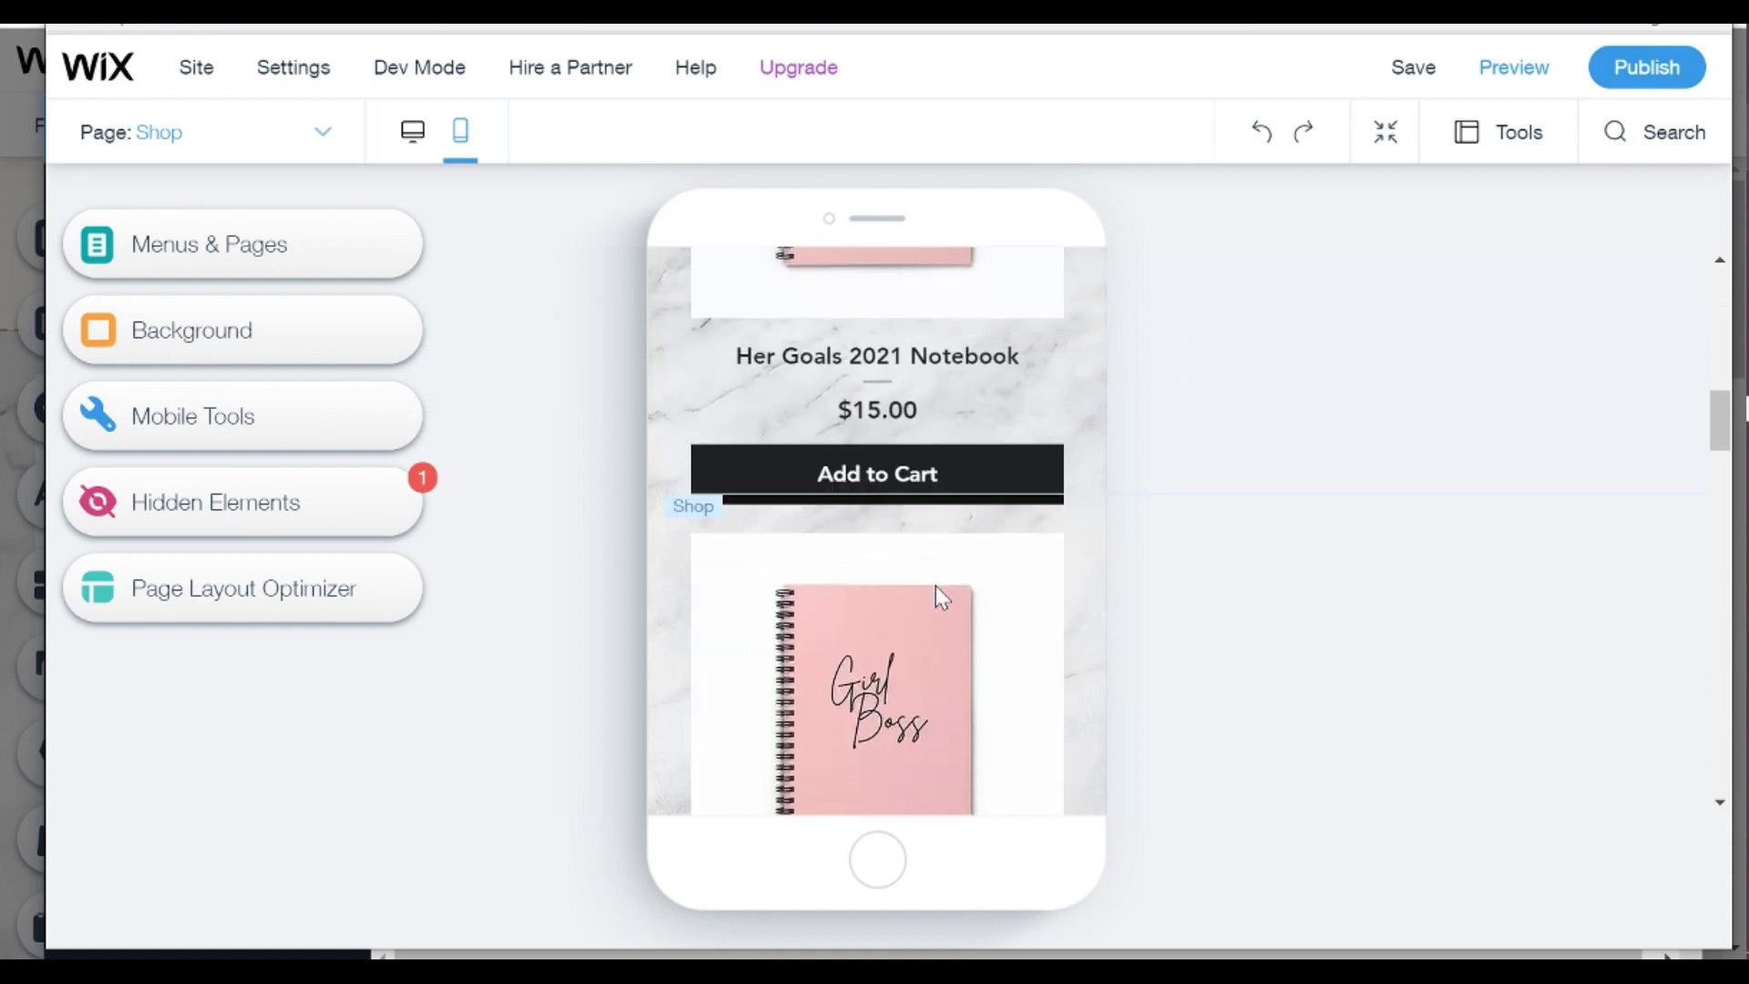
scroll(937, 585, "down", 10)
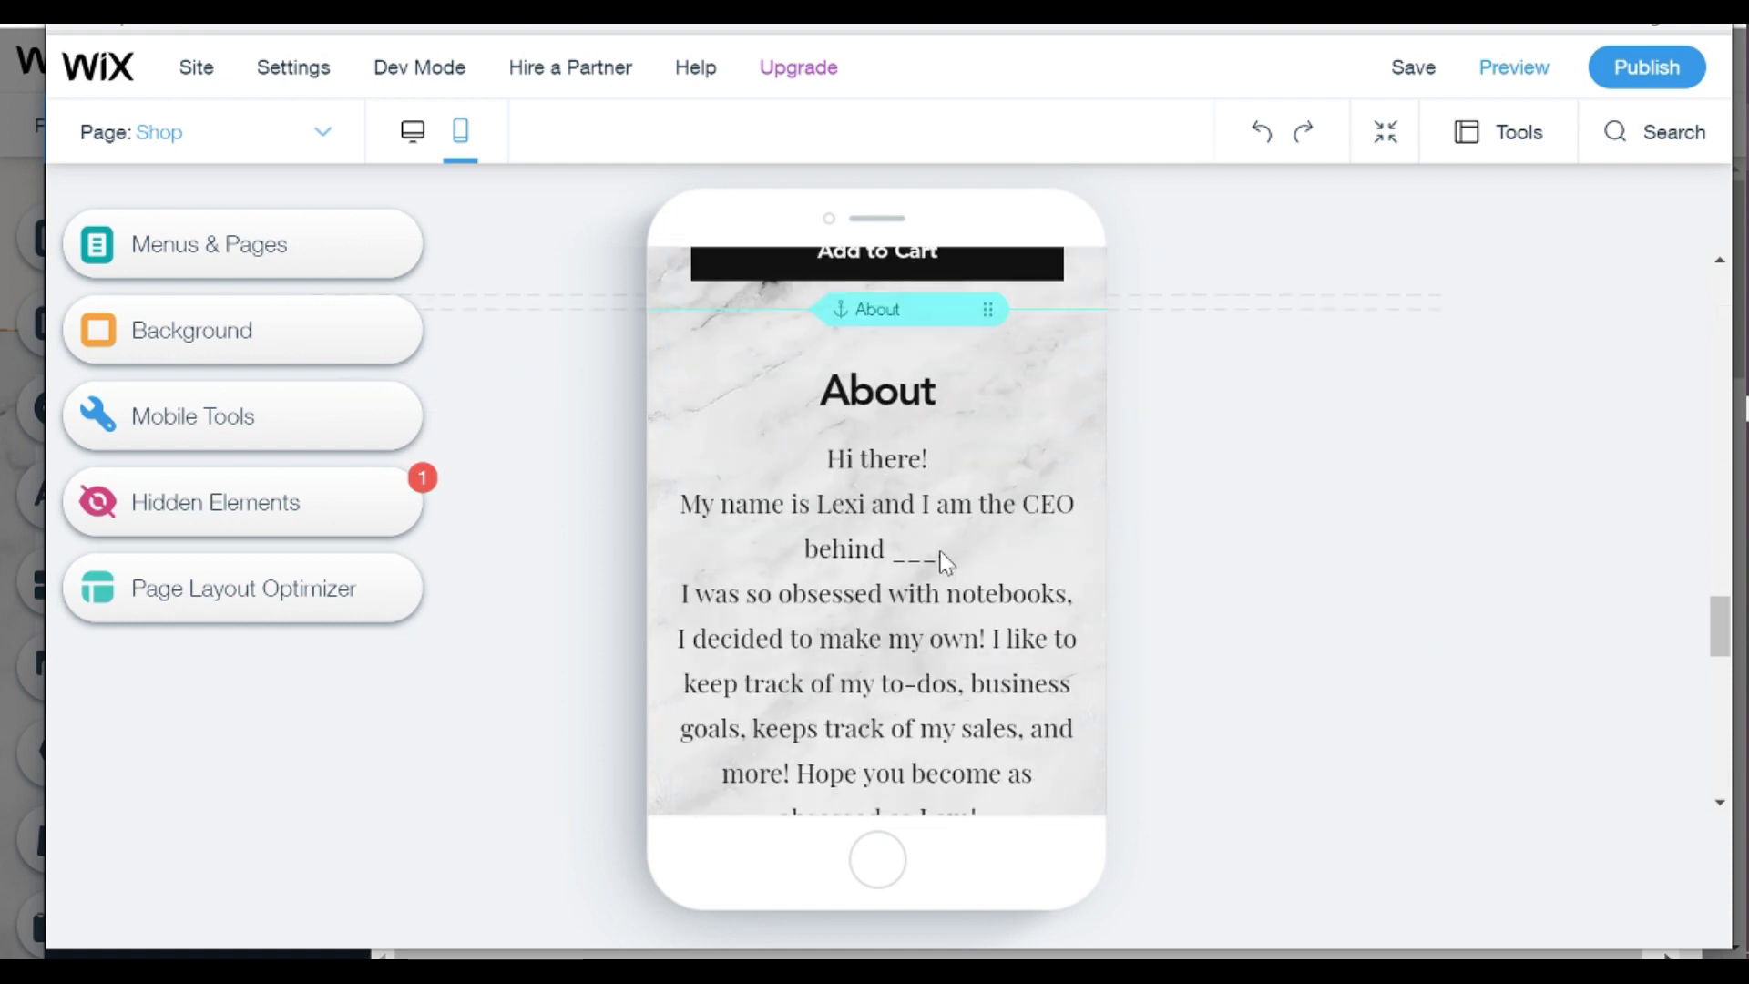
scroll(943, 560, "down", 6)
scroll(941, 543, "up", 5)
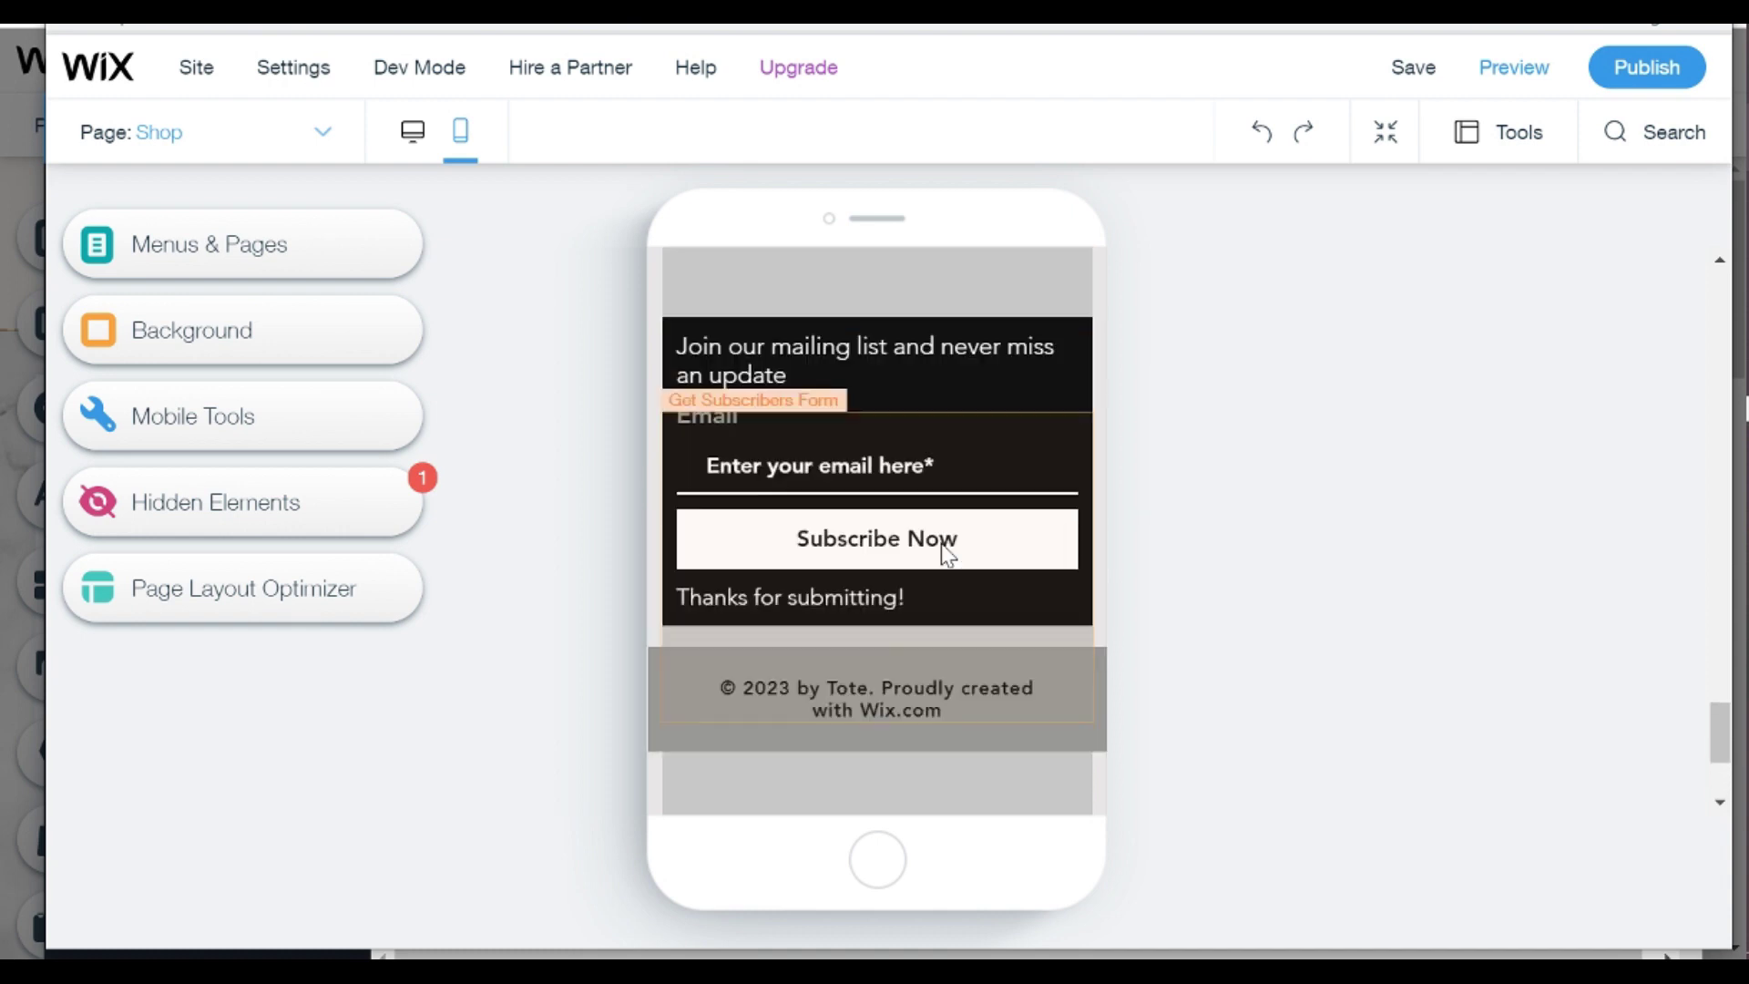
scroll(942, 545, "up", 20)
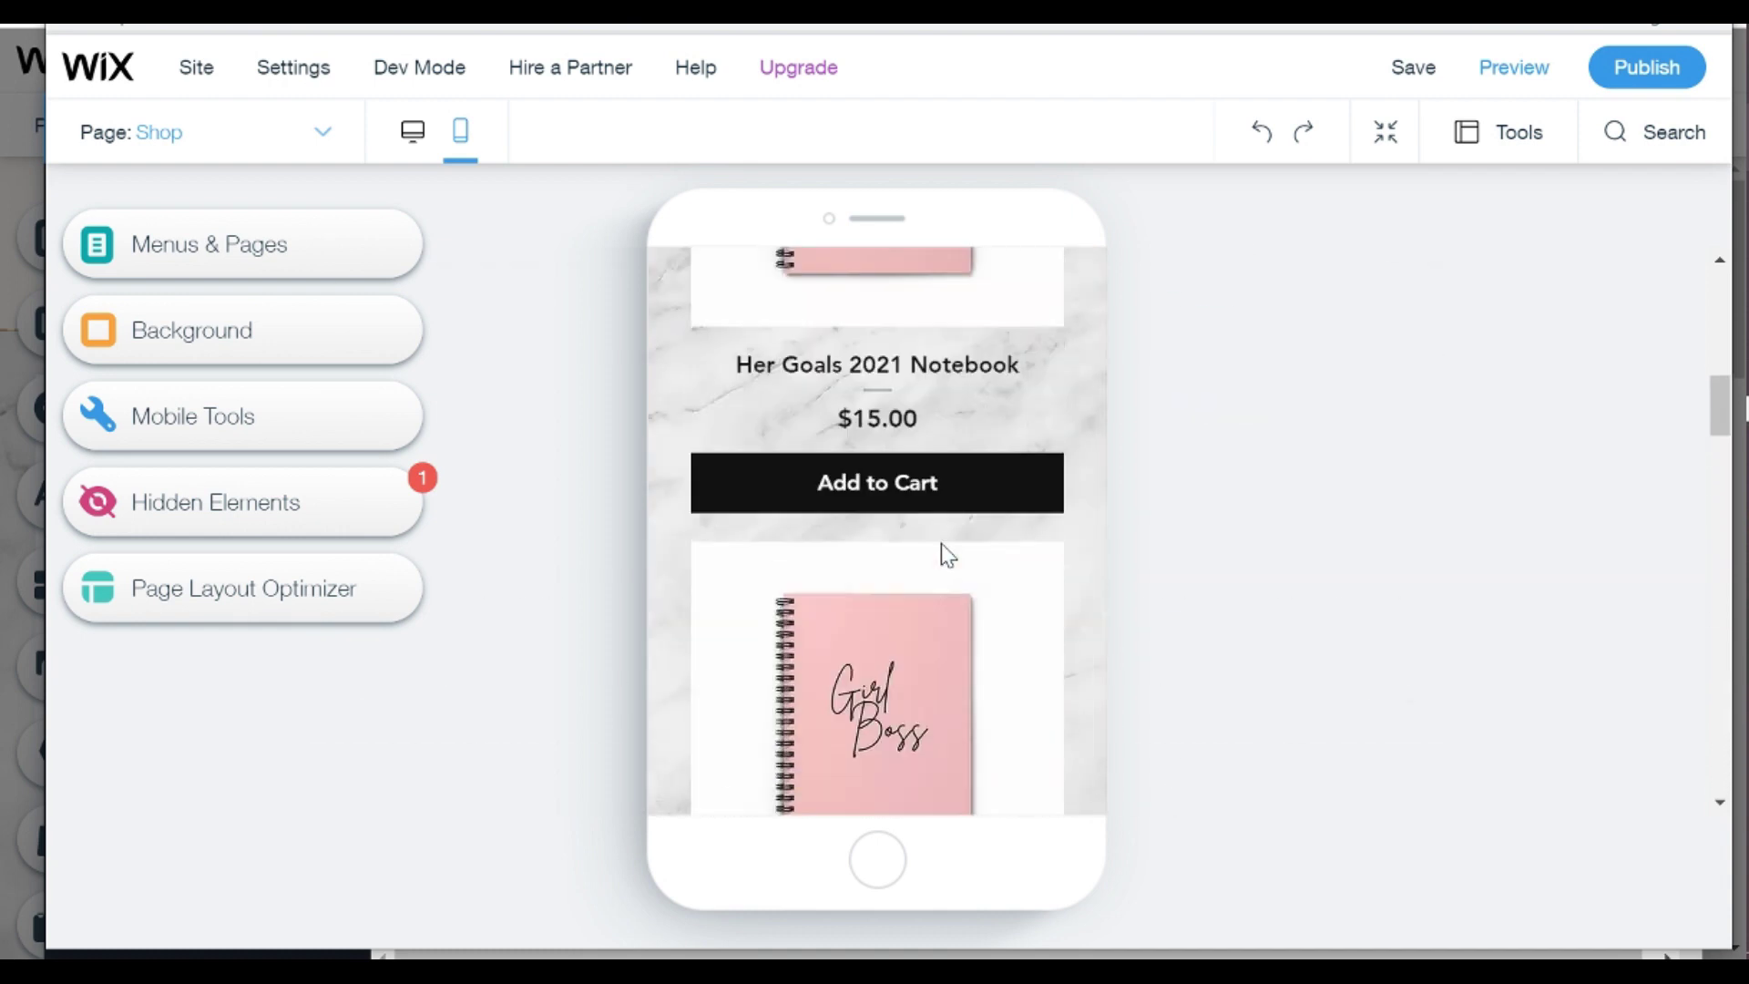
left_click(414, 133)
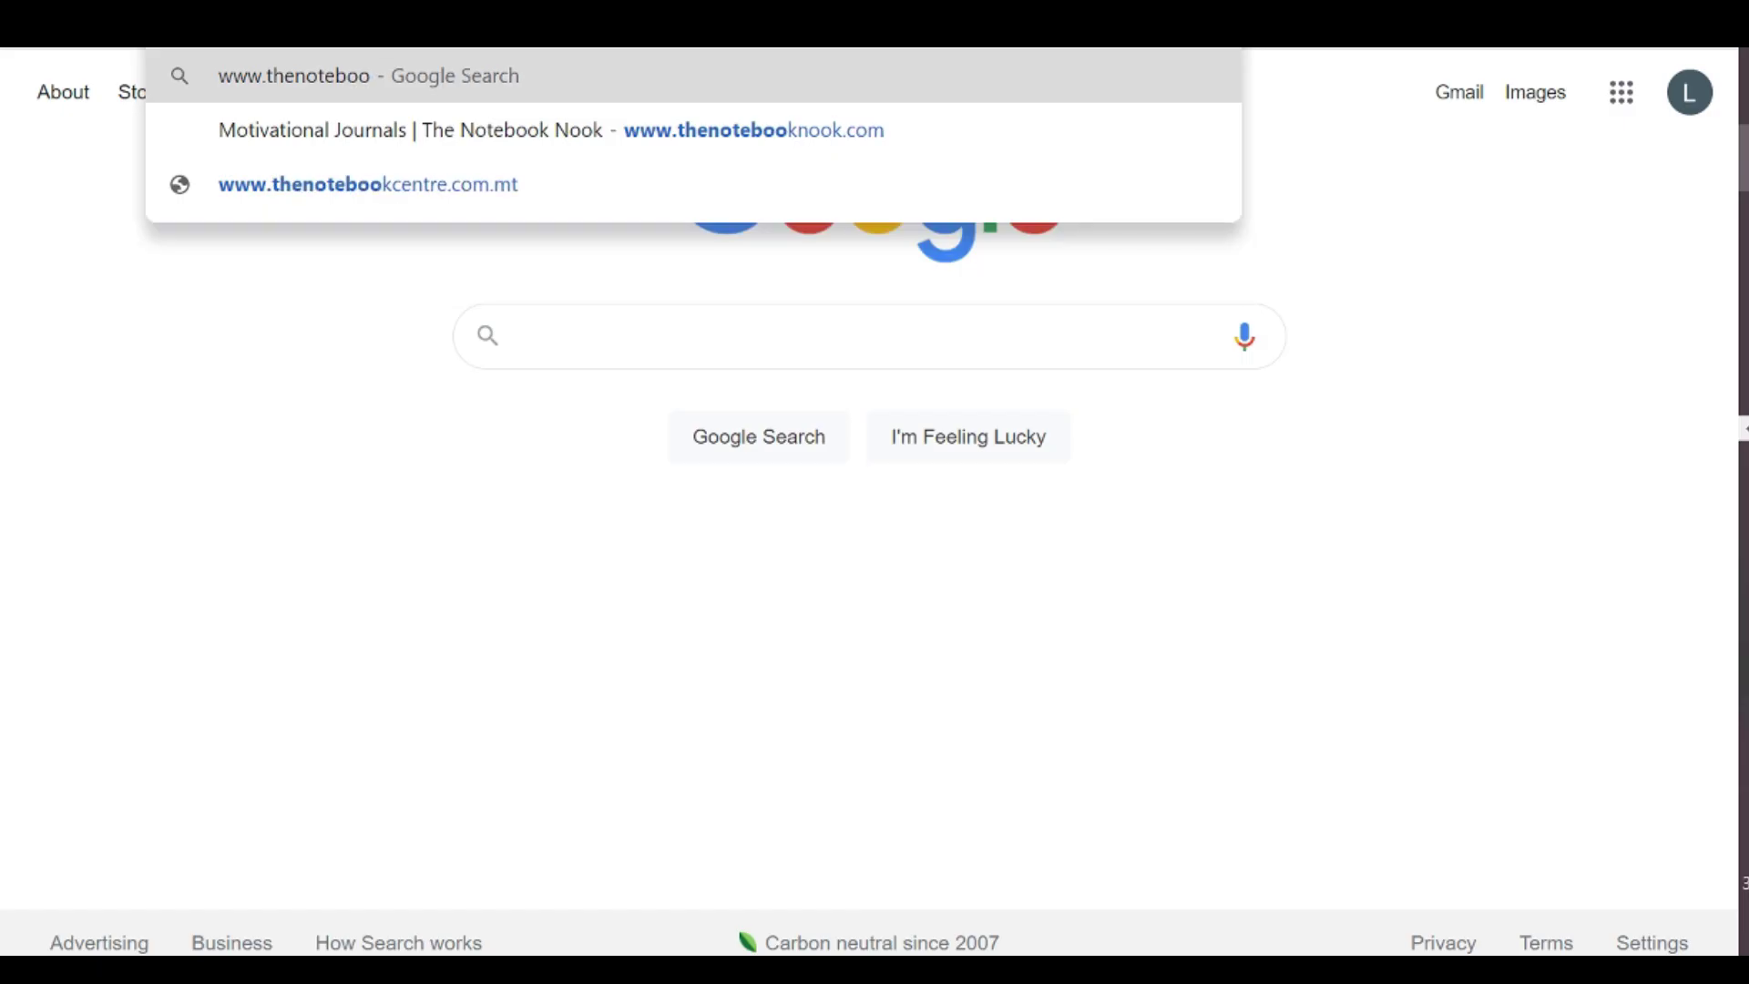
left_click(574, 140)
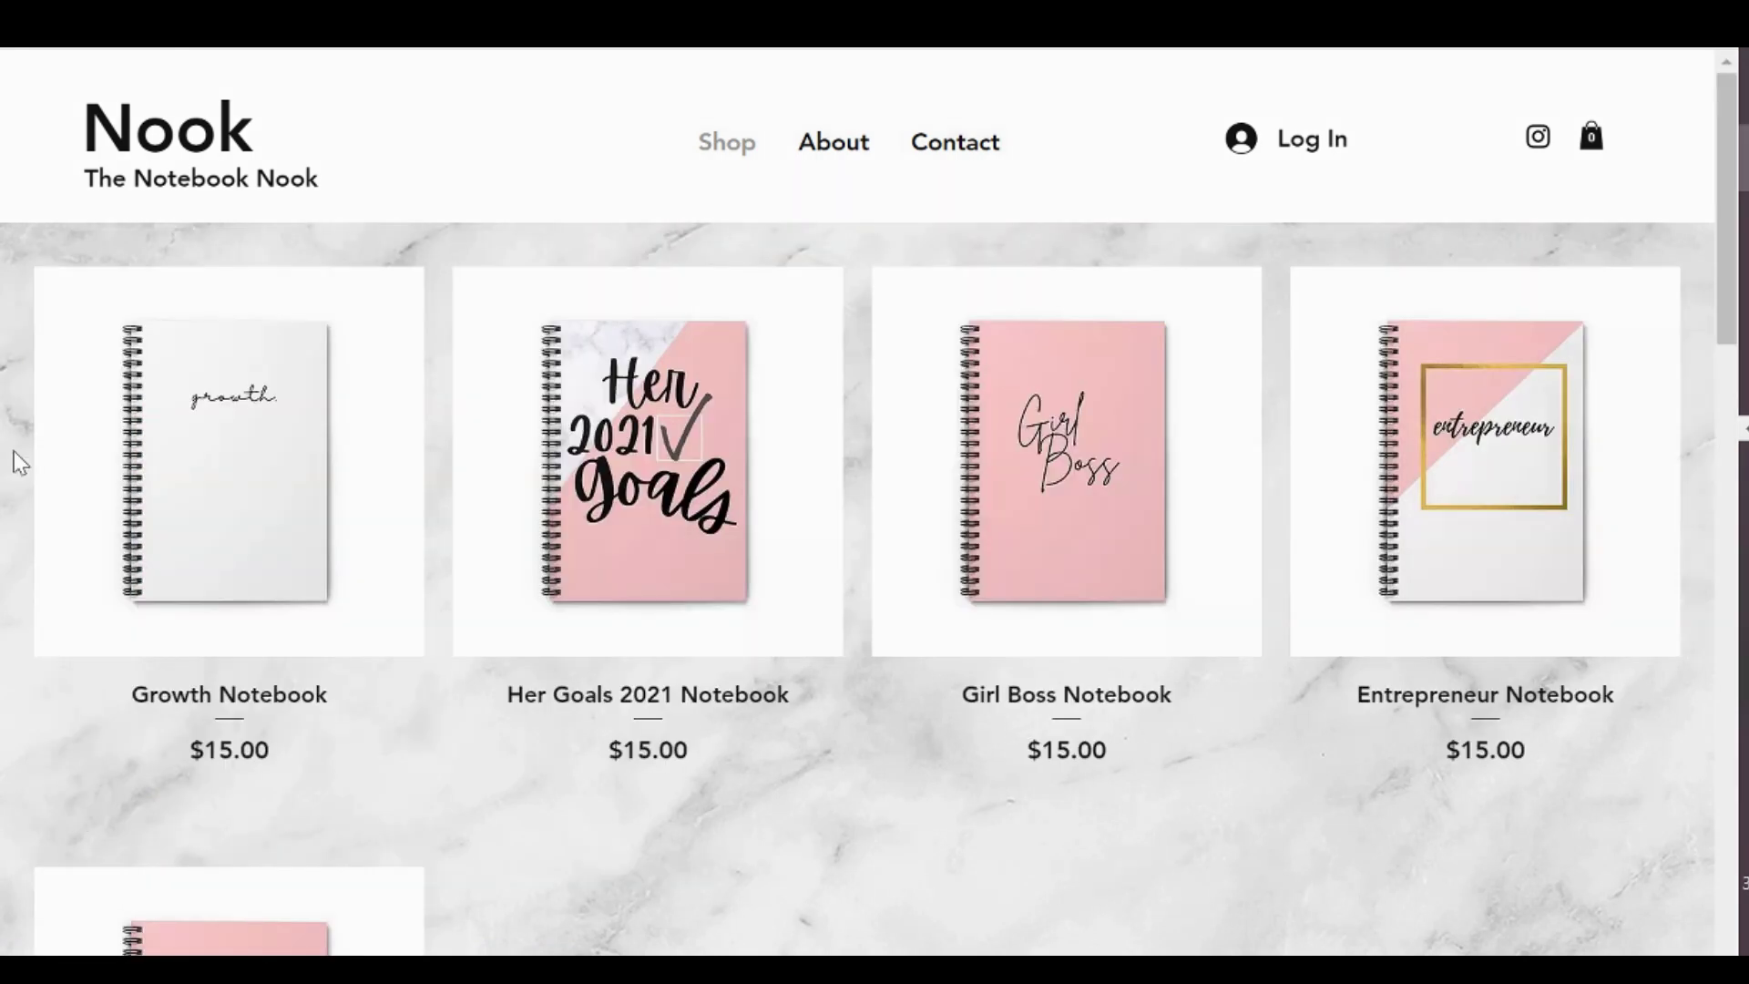
mouse_move(1656, 785)
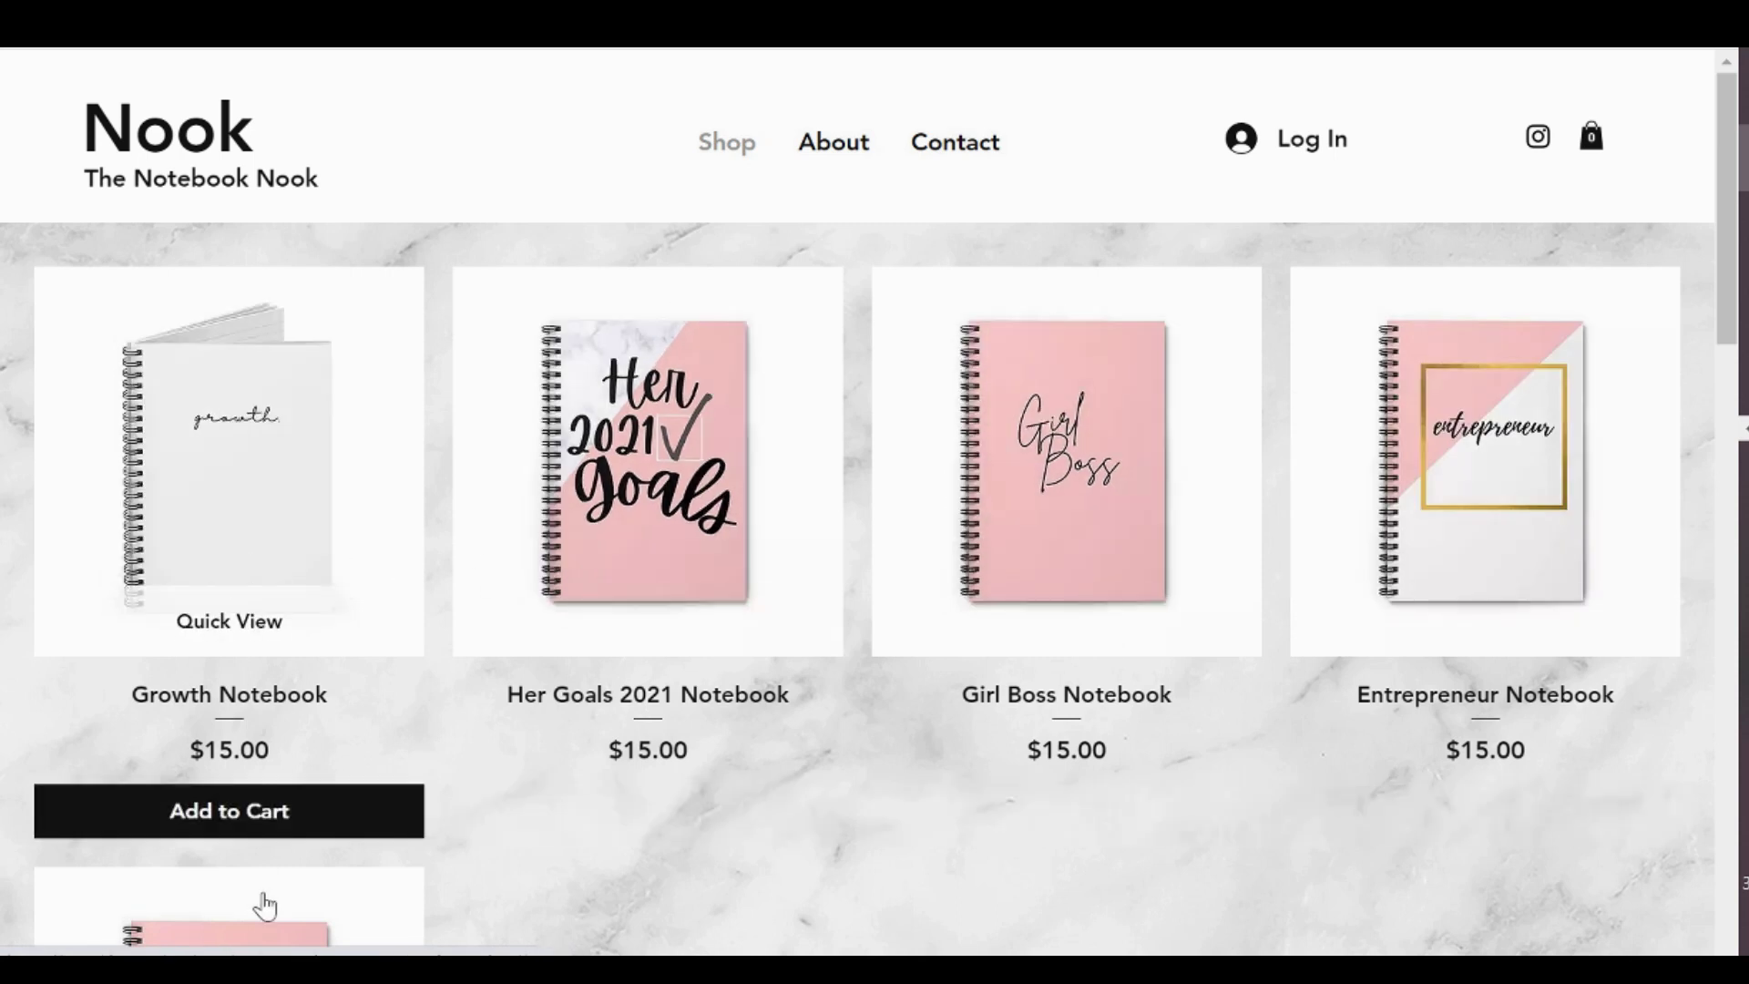
mouse_move(714, 471)
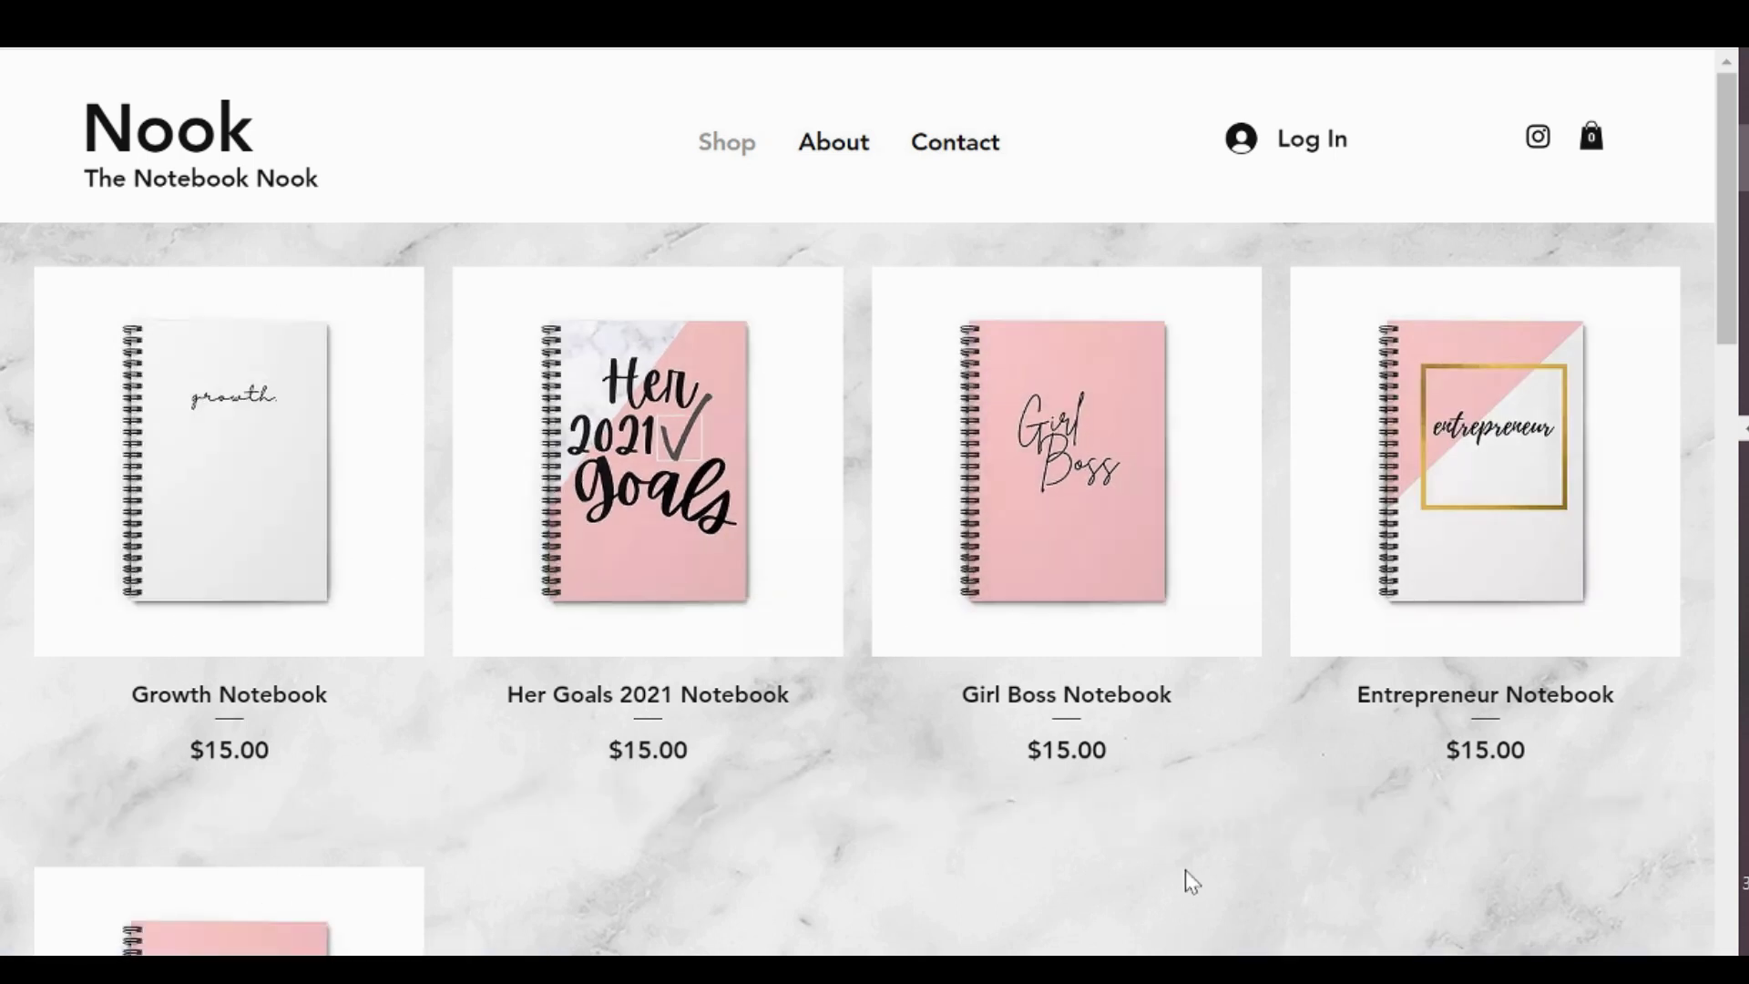